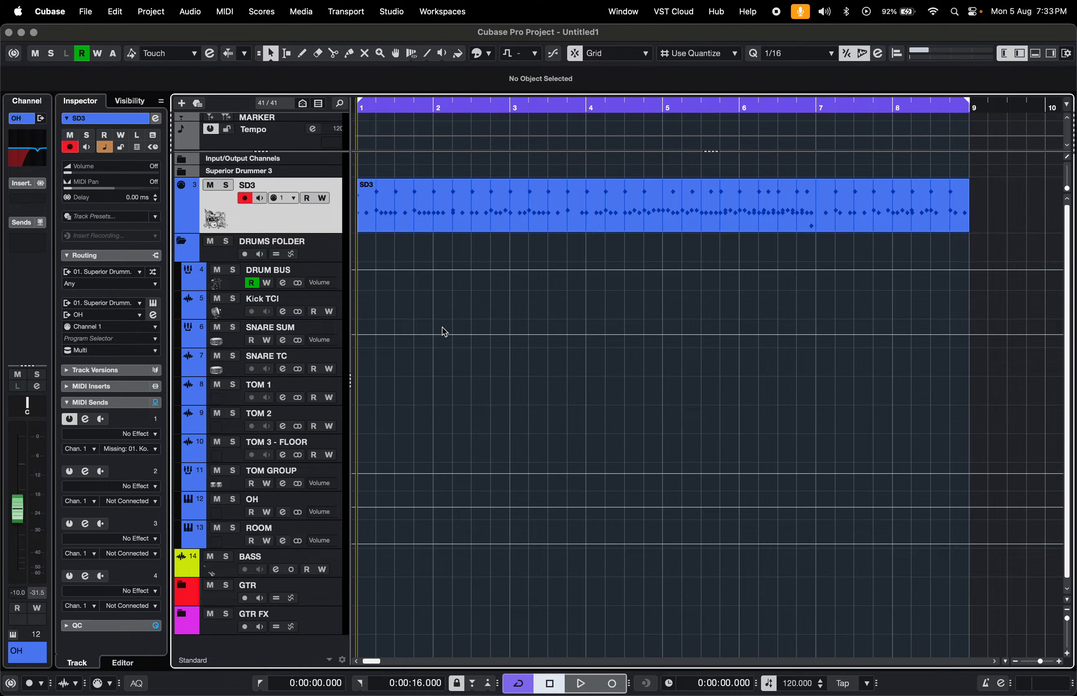
Inspect the samples loaded in the Trigger 2 insert on the SNARE TC track
key("XF86AudioRaiseVolume")
mouse_move(346, 232)
left_mouse_down()
mouse_move(344, 254)
mouse_move(339, 239)
left_mouse_up()
left_click(232, 342)
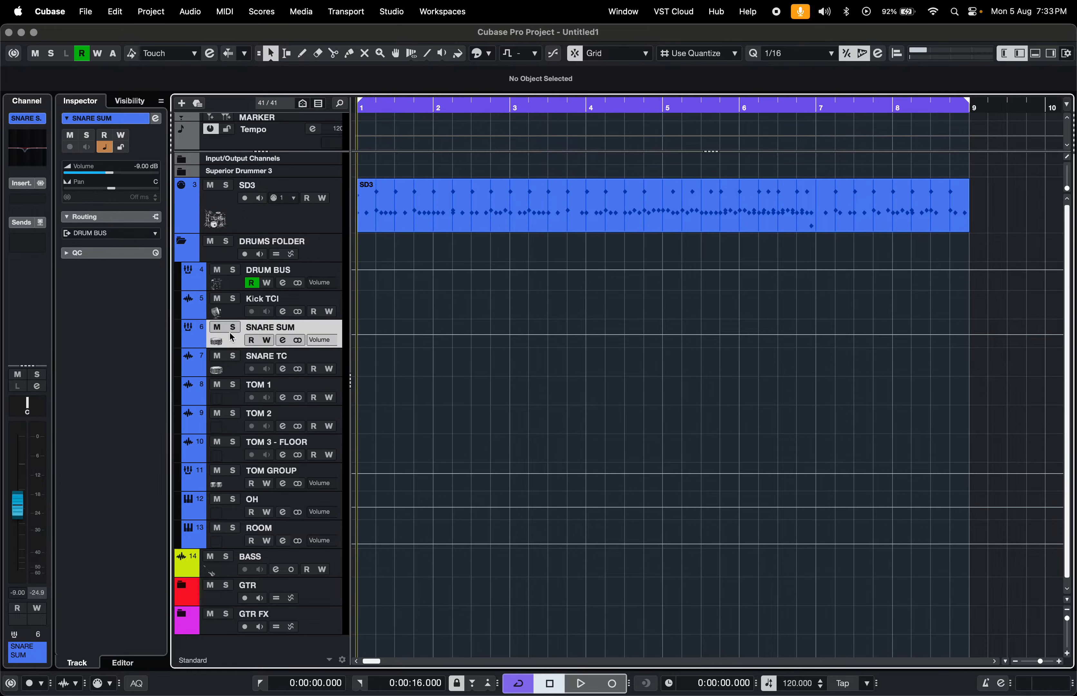
left_click(237, 372)
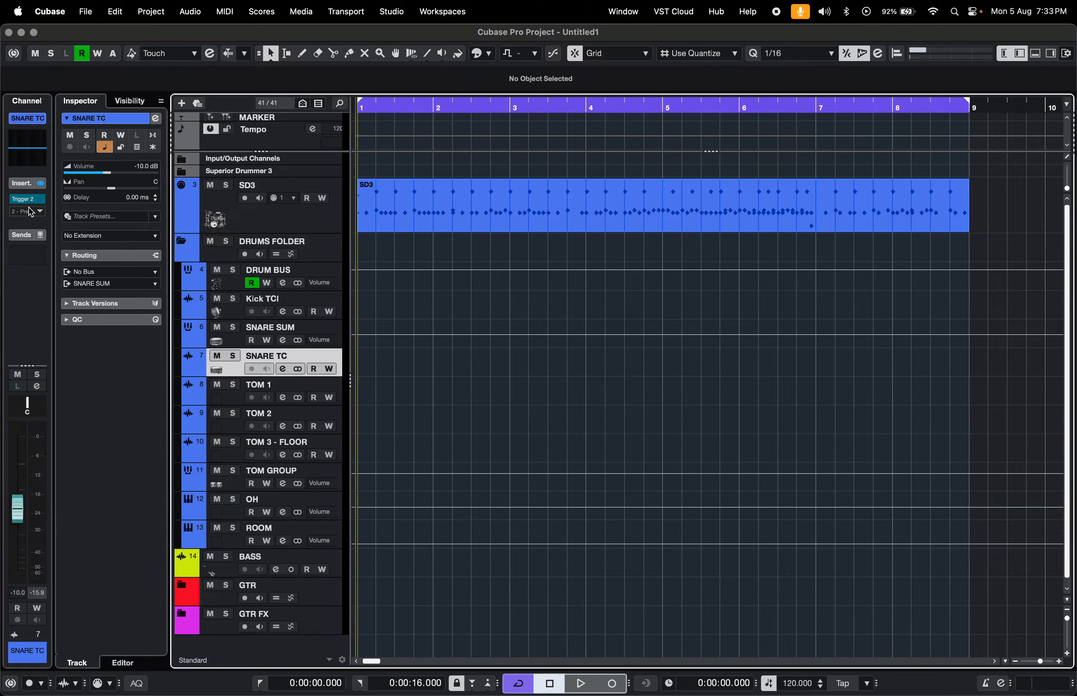
left_click(28, 197)
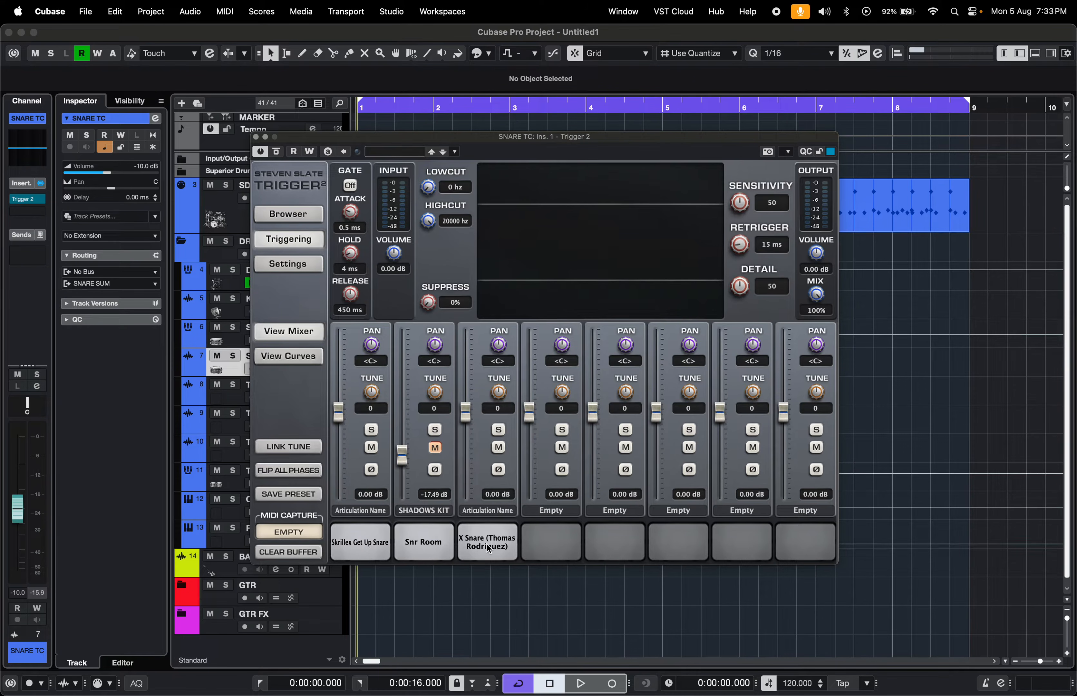
left_click(256, 137)
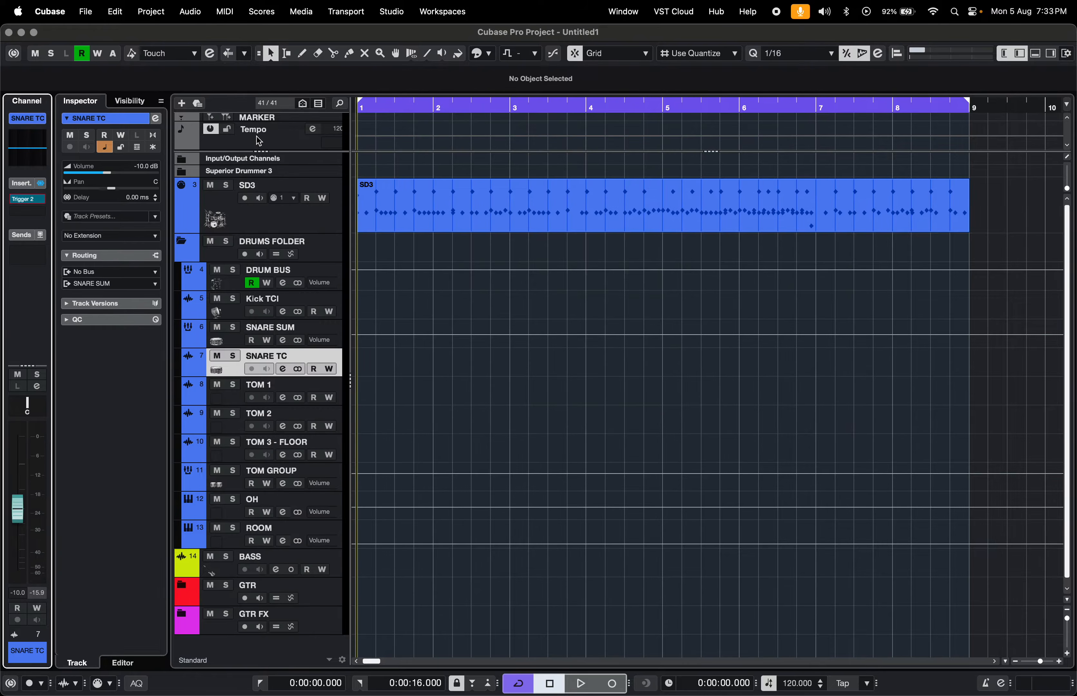
left_click(450, 383)
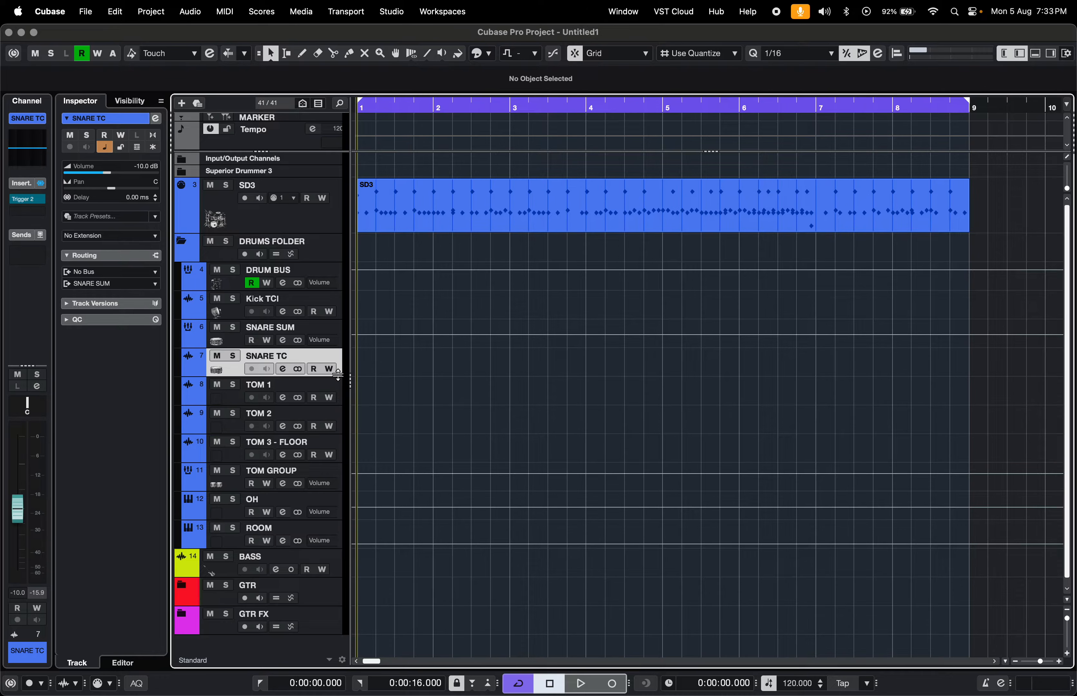
Open Superior Drummer 3 from the VST instrument rack and show its drum kit view
left_click(1050, 54)
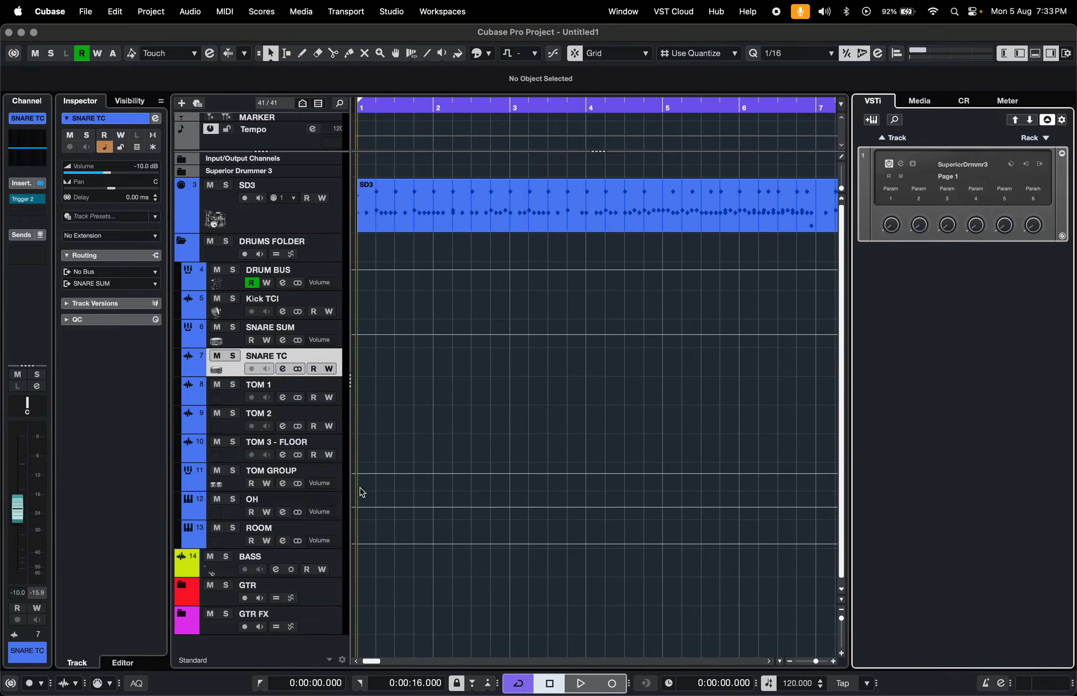
left_click(902, 164)
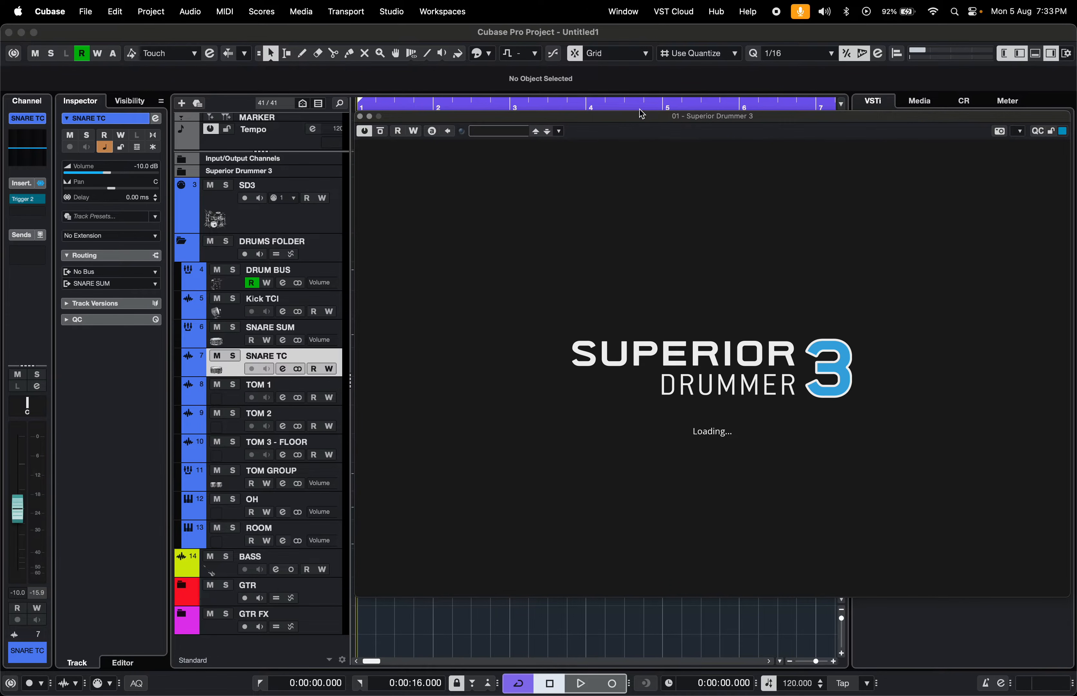
left_click_drag(635, 121, 464, 127)
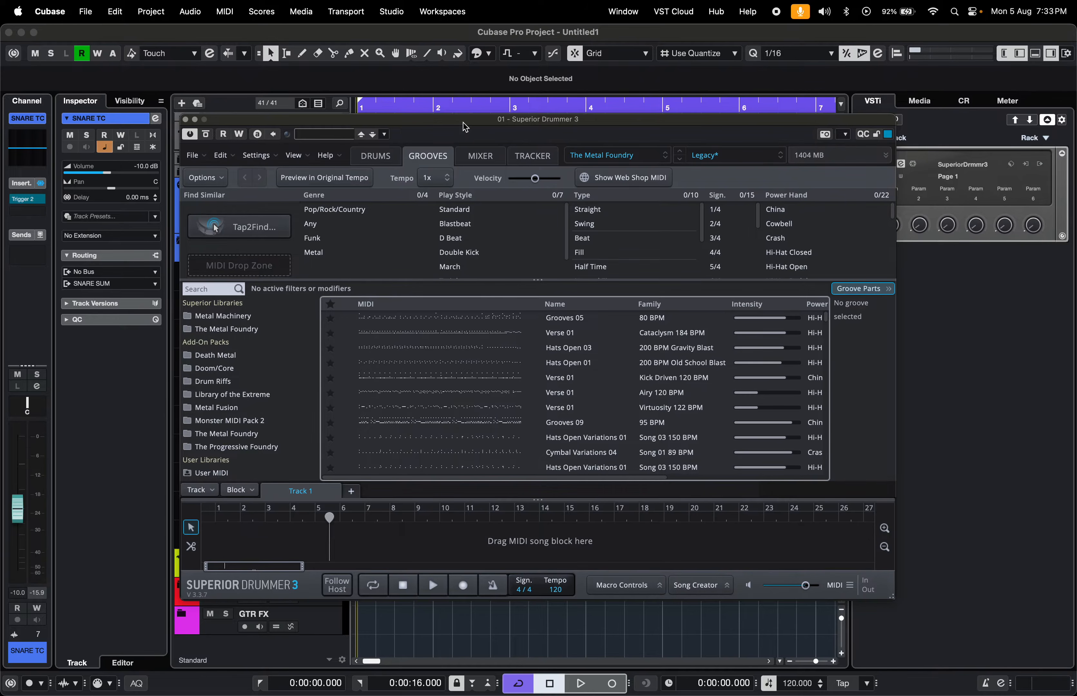
left_click(373, 160)
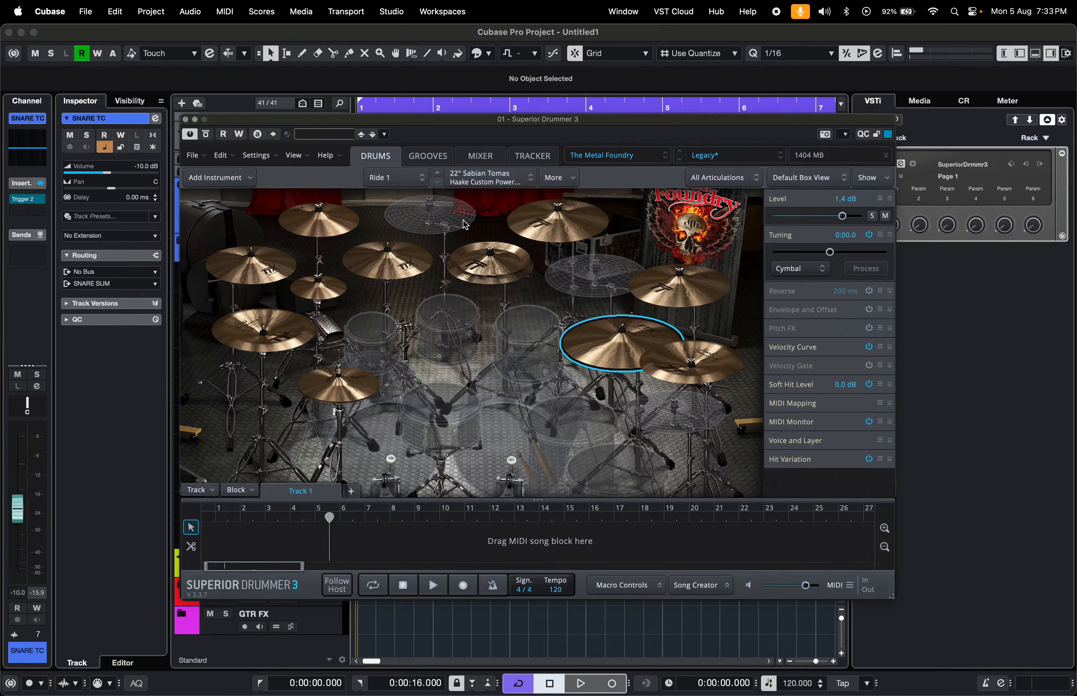
Audition several cymbals and the cowbell in the Superior Drummer 3 kit
left_click(379, 261)
left_click(483, 268)
left_click(556, 224)
left_click(594, 364)
left_click(343, 324)
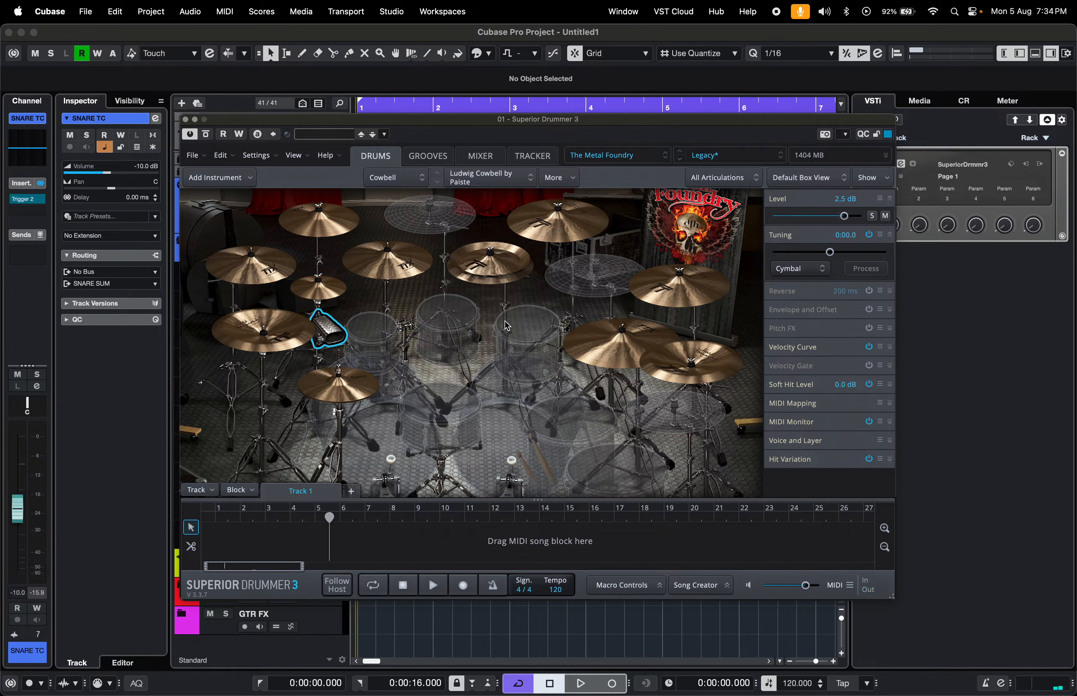
Check the ghosted snare, tom and kick pieces of the Superior Drummer 3 kit and close the plug-in
left_click(442, 413)
left_click(364, 346)
left_click(446, 330)
left_click(533, 357)
left_click(554, 404)
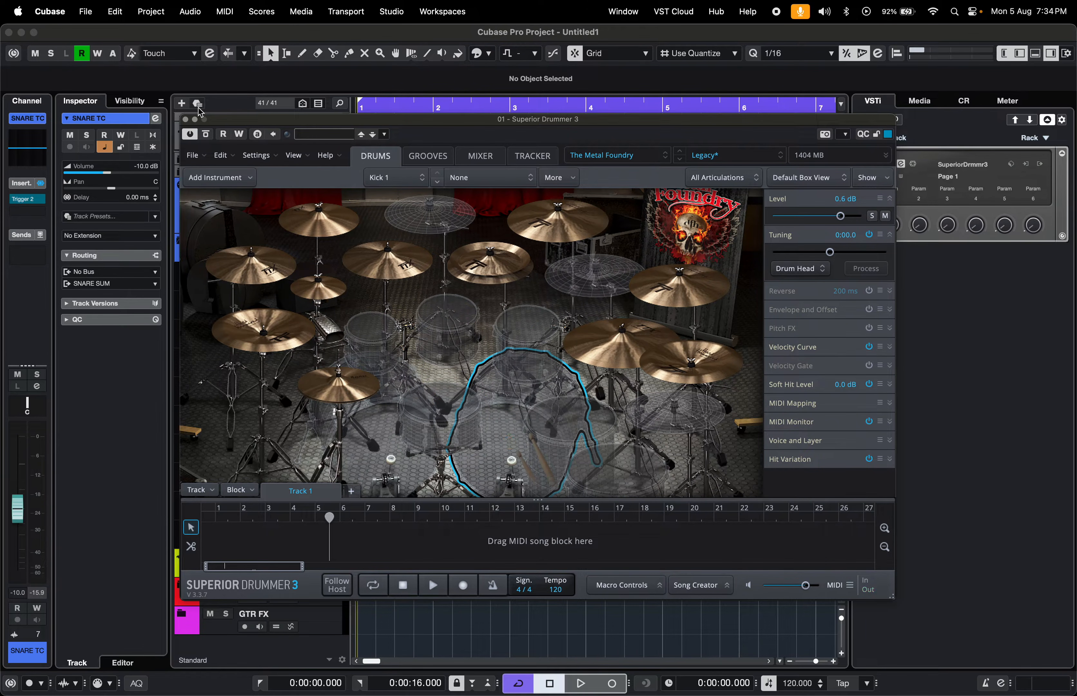
left_click(185, 120)
Open the triggering mixer of the Trigger 2 insert on the Kick TCI track
left_click(237, 307)
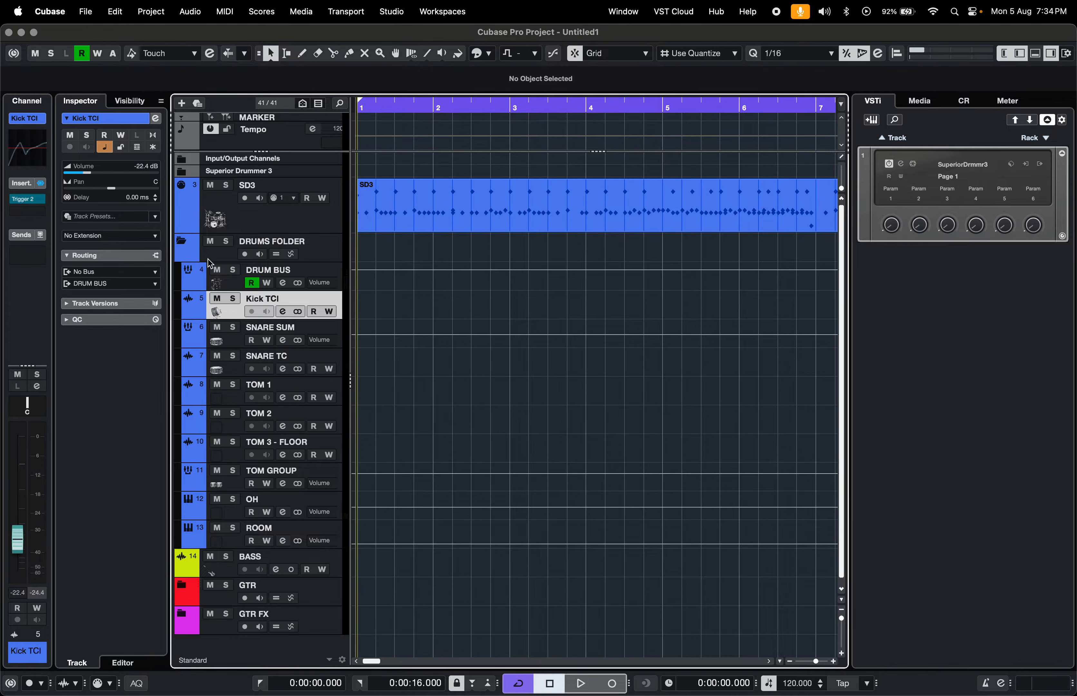
left_click(26, 200)
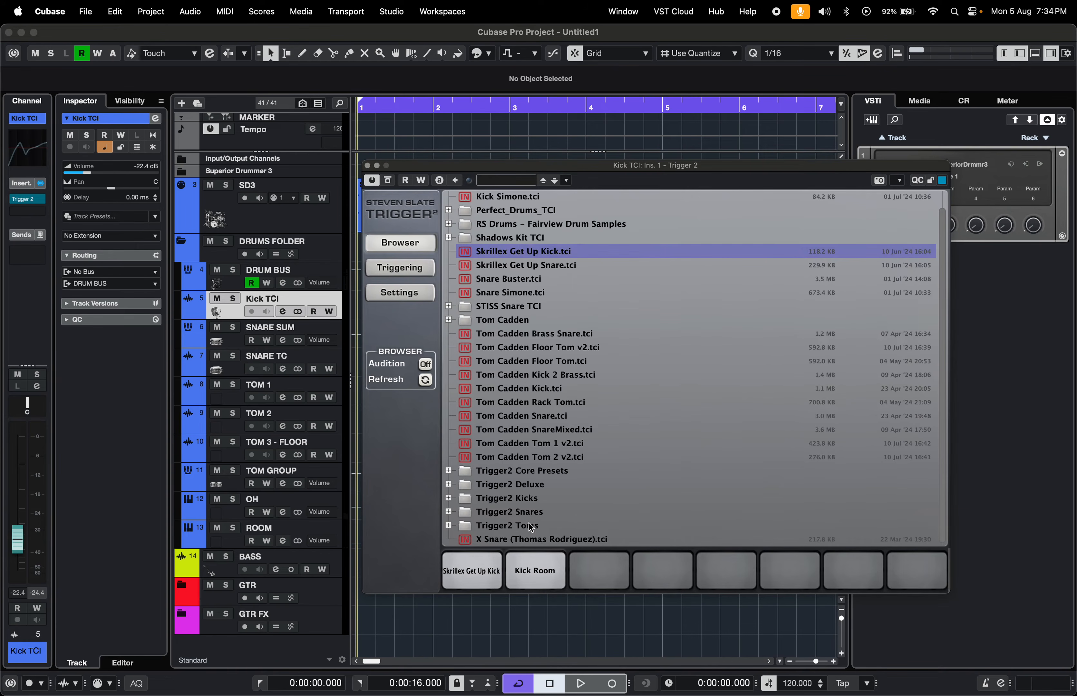
left_click(393, 270)
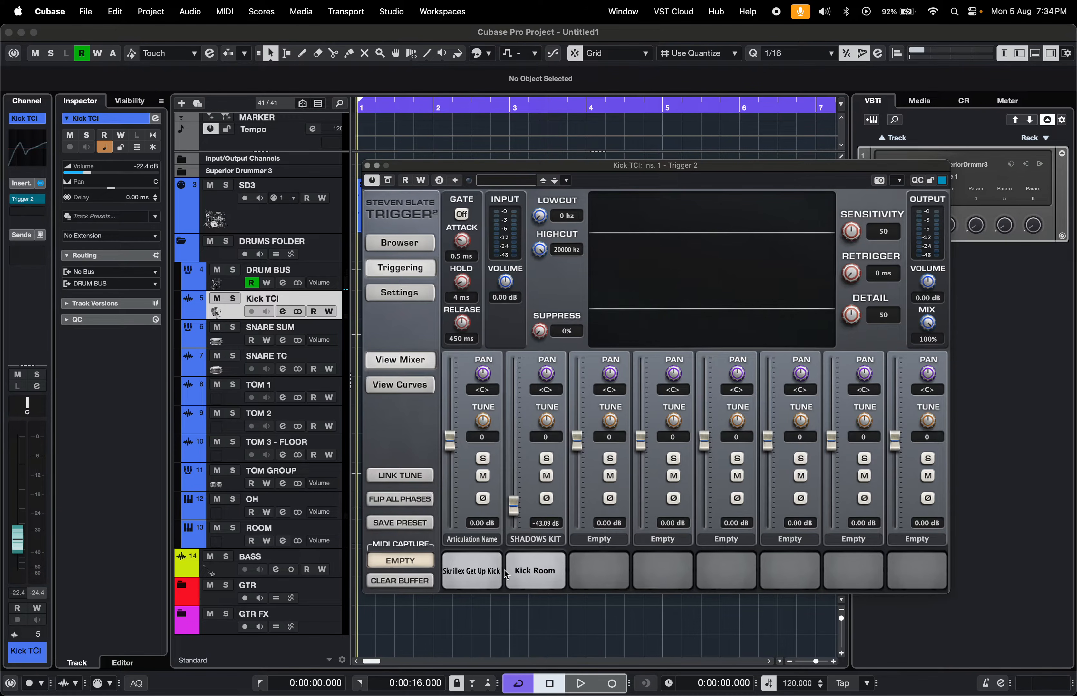
Audition the Skrillex Get Up Kick and Kick Room samples and set the Kick Room level to -31.07 dB
left_click(476, 574)
left_click(482, 577)
left_click(539, 579)
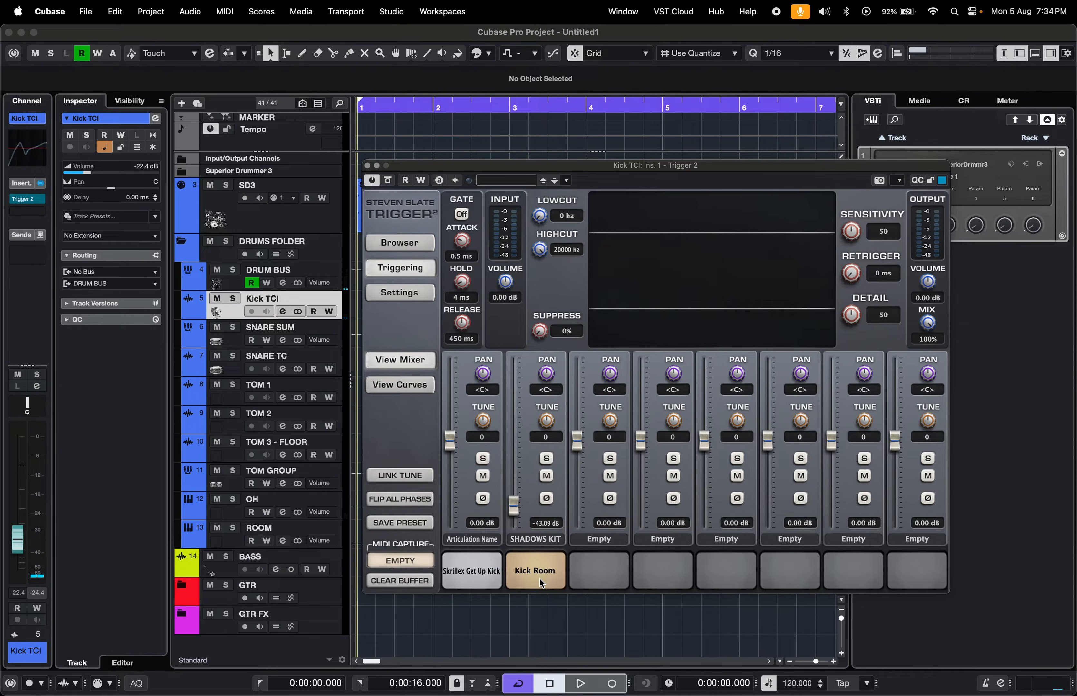
mouse_move(512, 505)
left_mouse_down()
mouse_move(513, 421)
mouse_move(516, 498)
left_mouse_up()
left_click(529, 575)
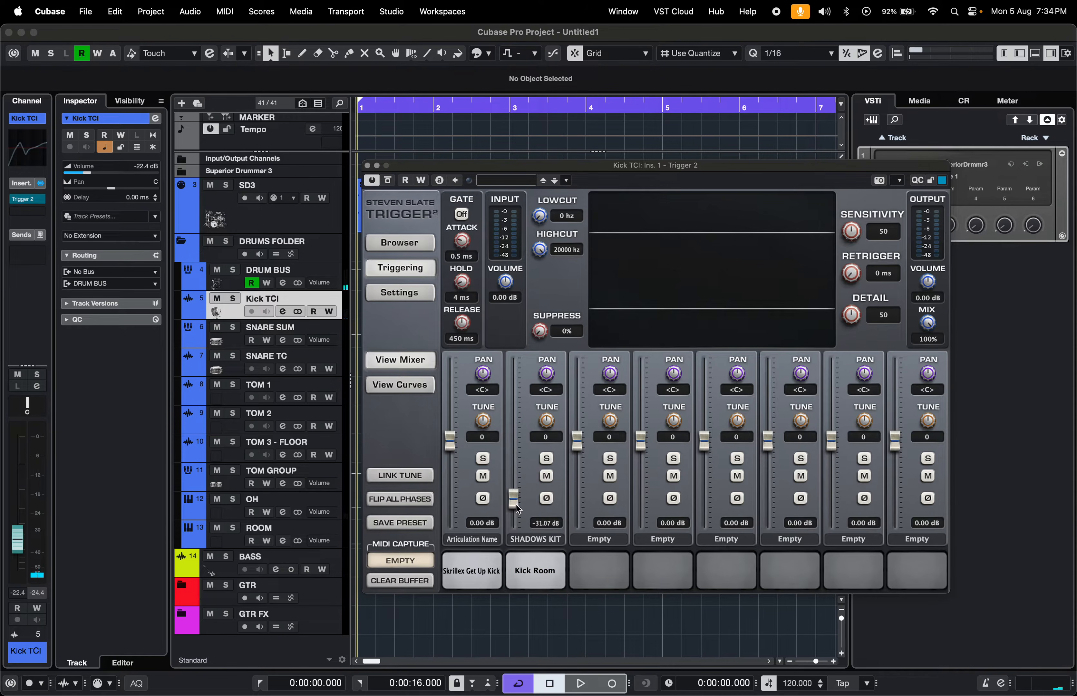
Open Trigger 2 on the SNARE TC track and audition its three loaded snare samples
left_click(237, 336)
left_click(240, 375)
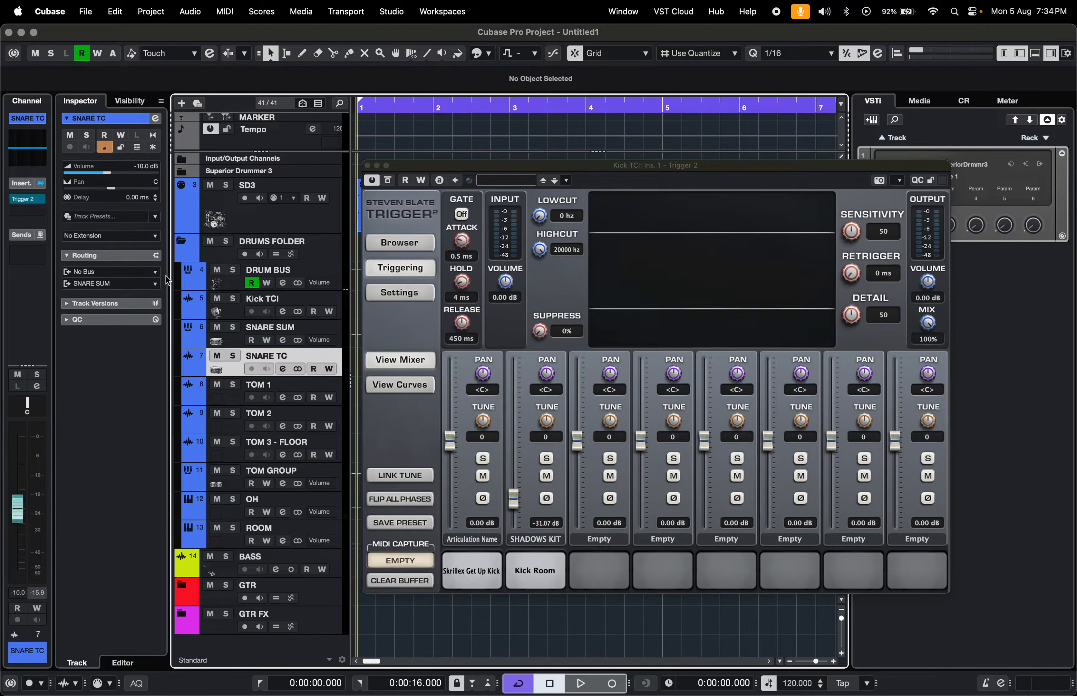
left_click(30, 198)
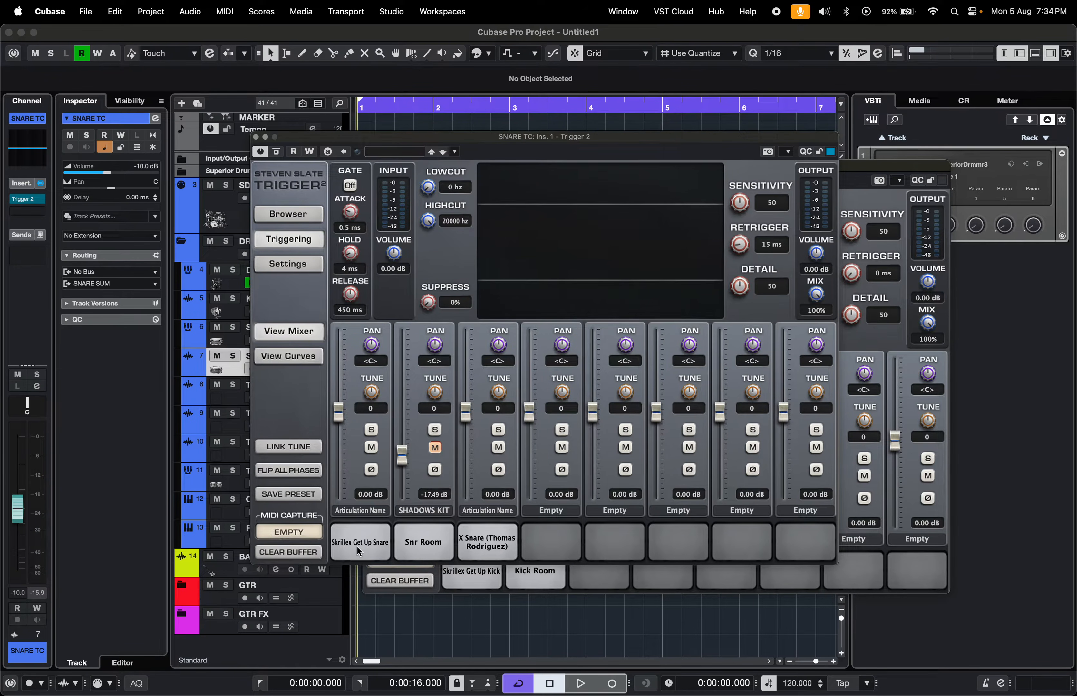
left_click(367, 550)
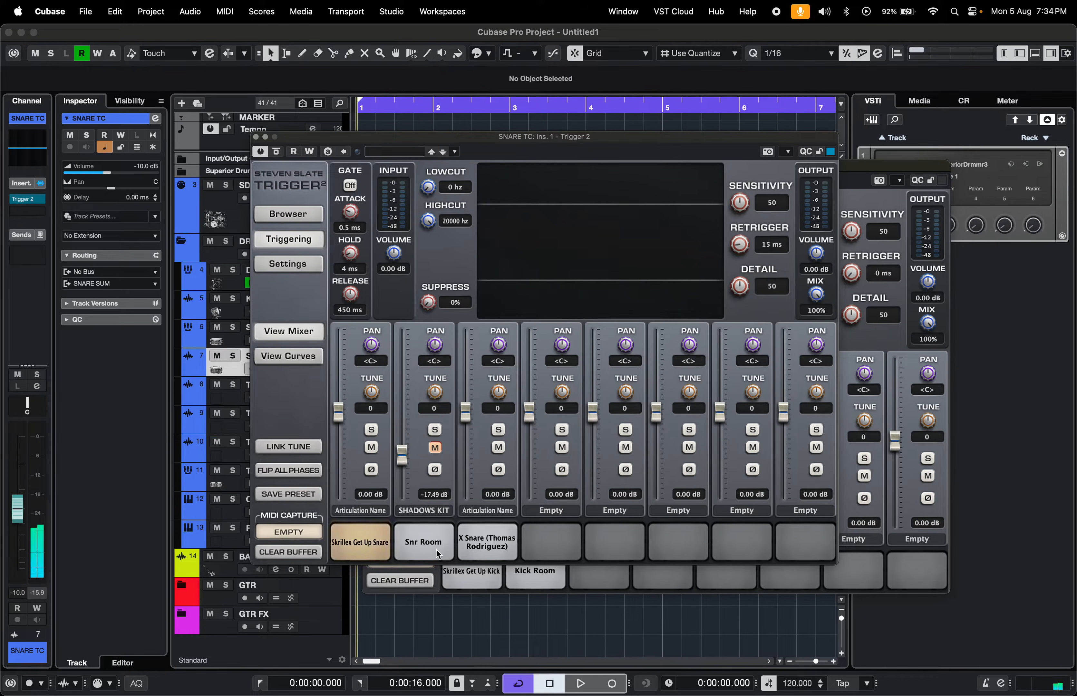
left_click(428, 547)
left_click(483, 548)
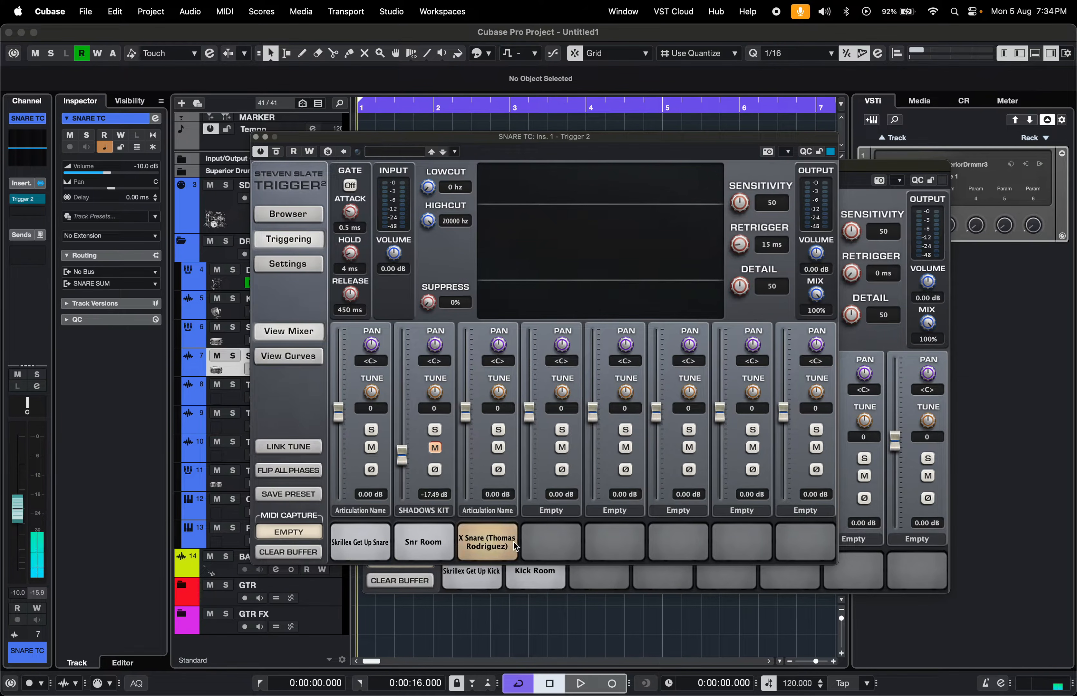
Replay the X Snare sample and lower its level to -6.76 dB
left_click(484, 548)
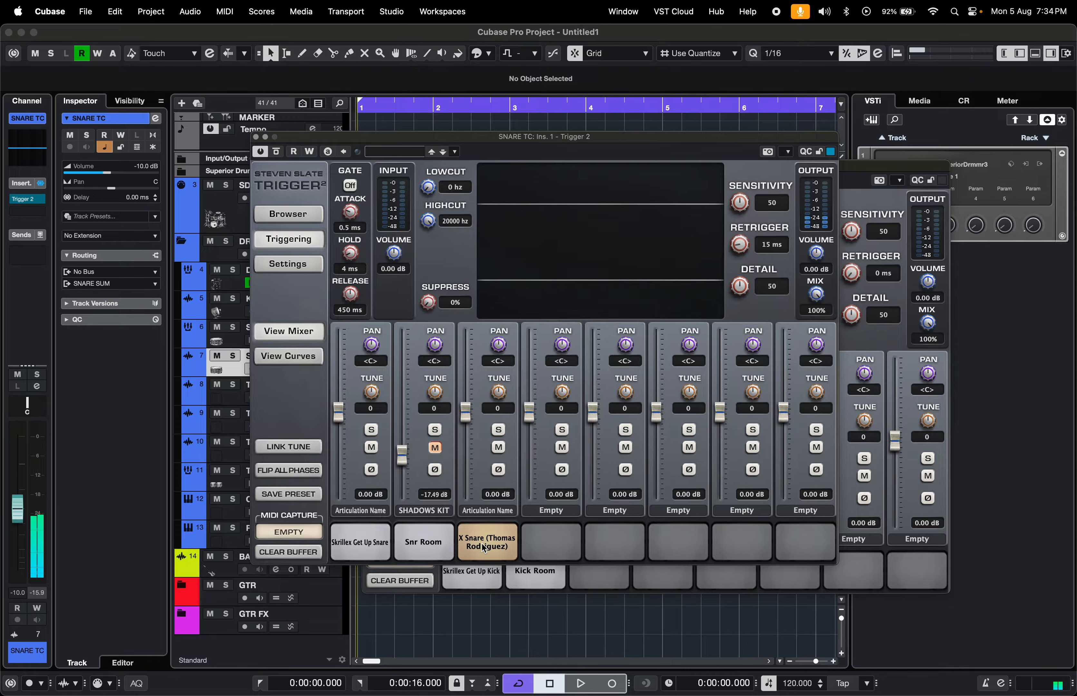
left_click(497, 550)
left_click(498, 551)
left_click_drag(465, 411, 465, 433)
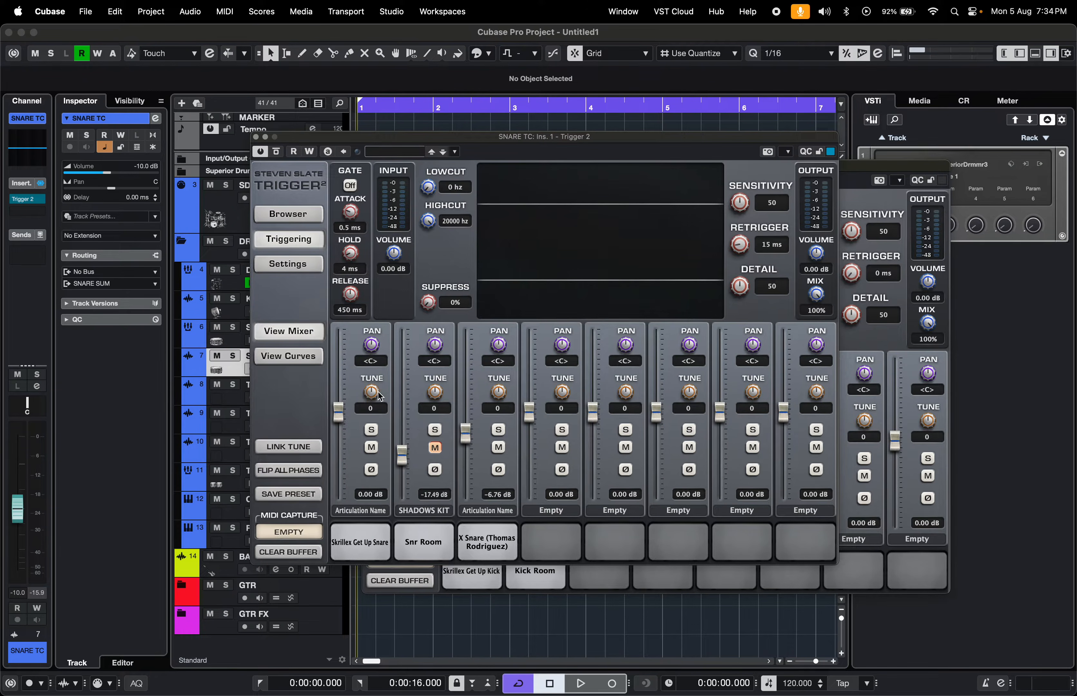
Try tunings of -48 and 30 on the Skrillex Get Up Snare sample, readjust its tuning and close both Trigger 2 windows
left_click_drag(383, 400, 379, 530)
left_click(379, 531)
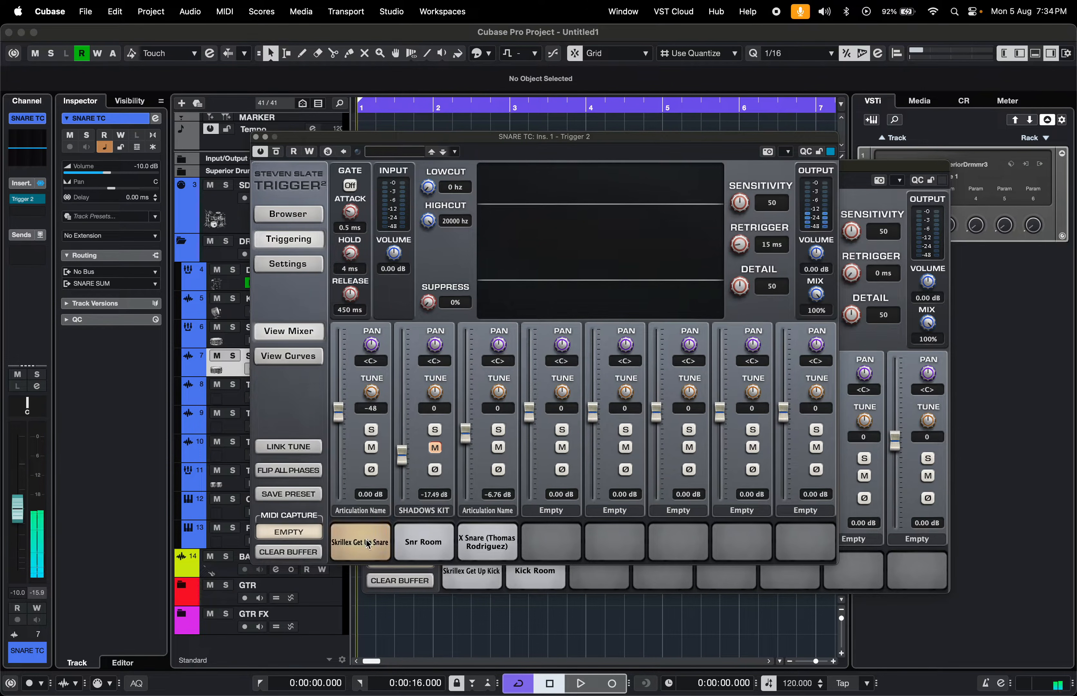
double_click(372, 392)
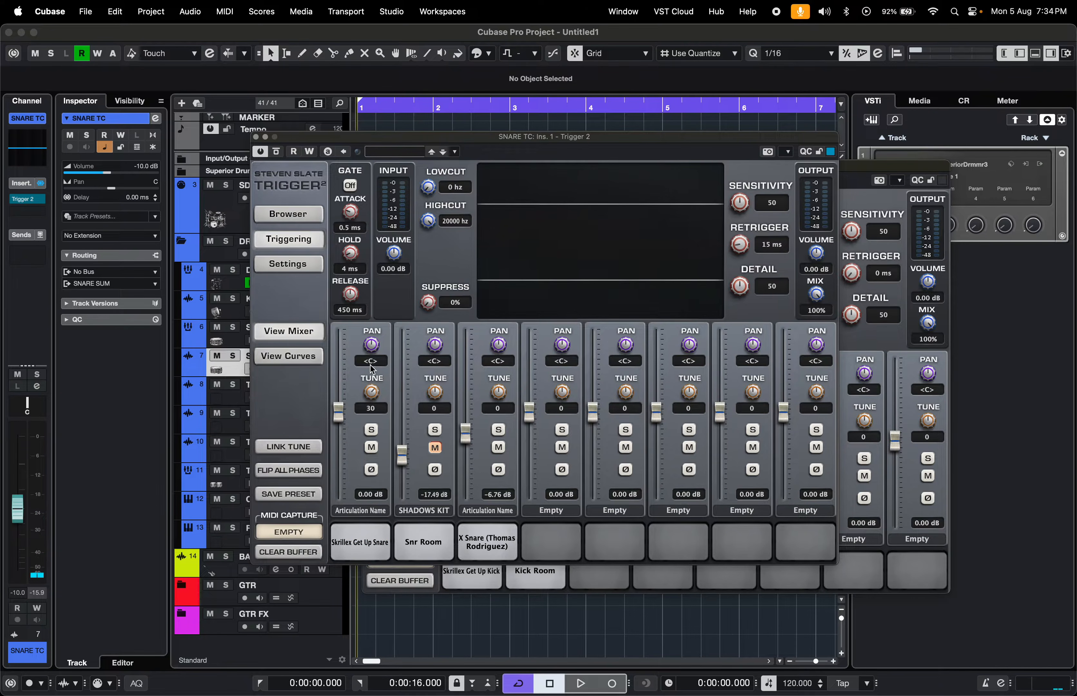
left_click(372, 534)
left_click_drag(370, 405, 370, 398)
left_click(255, 137)
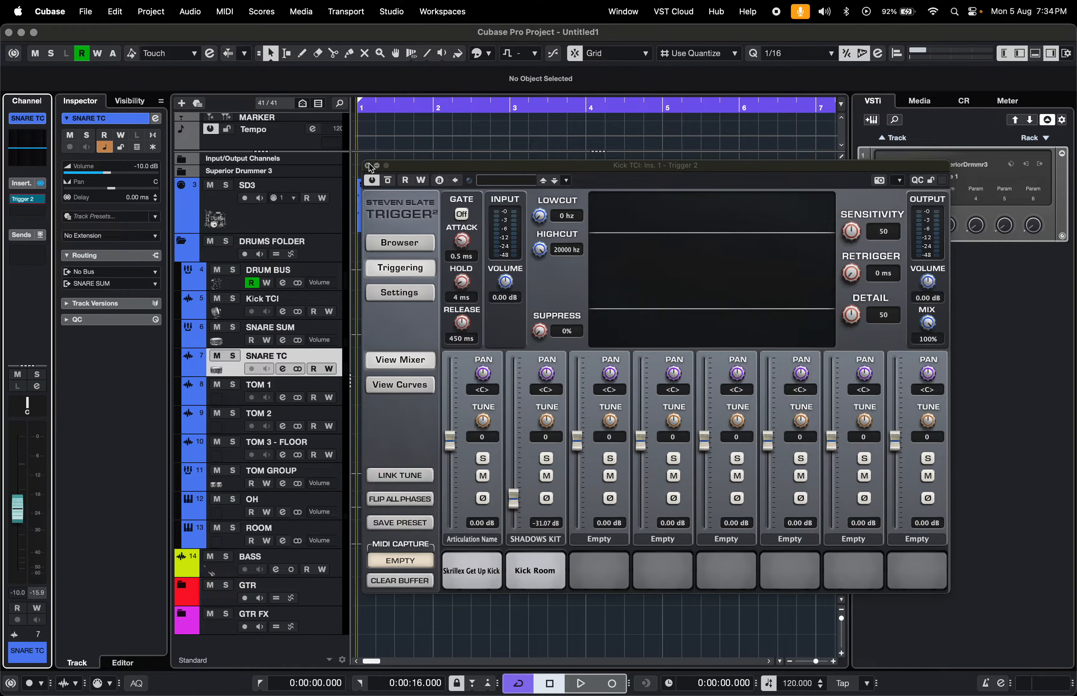
left_click(367, 168)
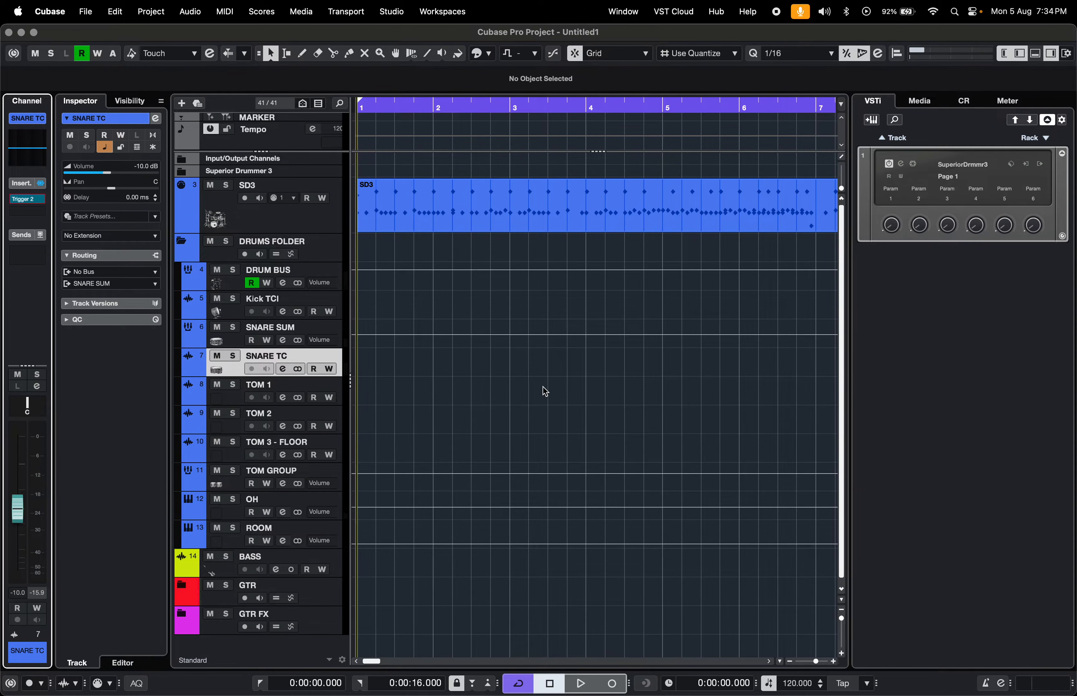
Hide the instrument rack, increase the SNARE TC track's height slightly and select the SD3 MIDI part
key("super+alt+r")
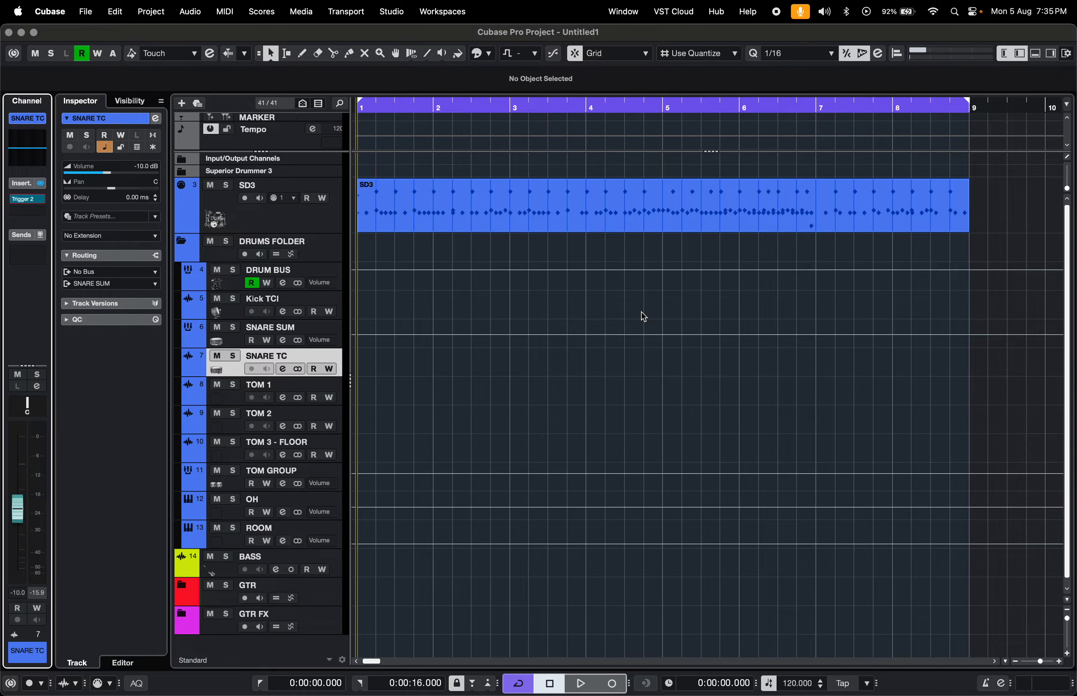
left_click_drag(335, 375, 336, 388)
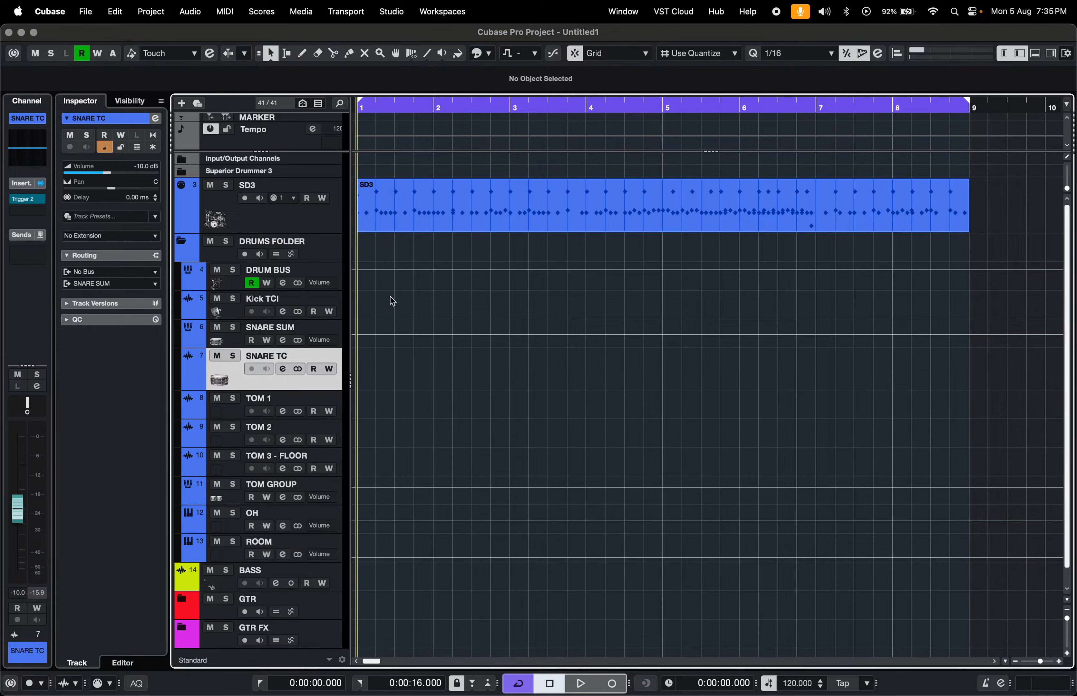
left_click(439, 207)
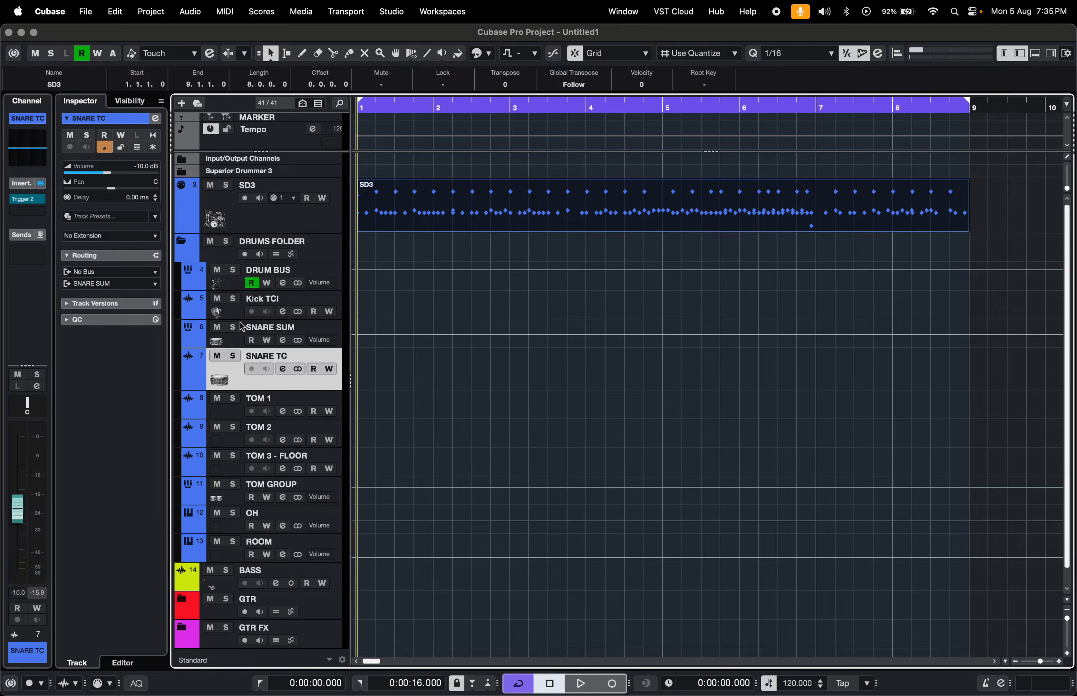
Rename the Kick TCI track as "Kick C1"
left_click(239, 303)
double_click(267, 299)
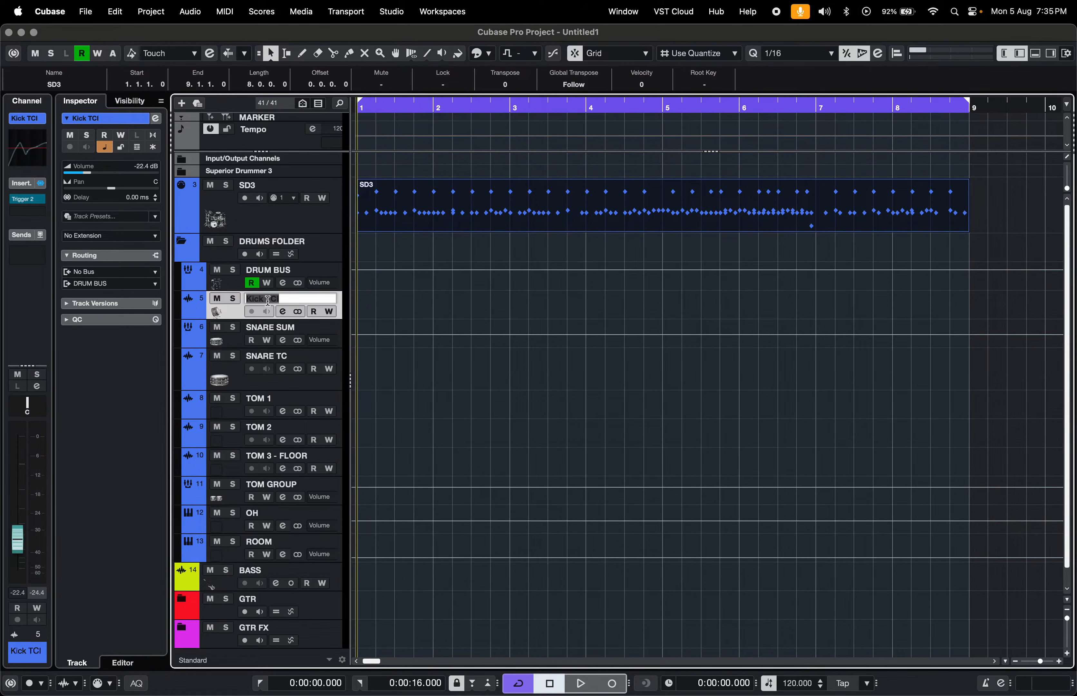
left_click(288, 299)
key("BackSpace")
key("BackSpace")
key("BackSpace")
type("C1")
key("Return")
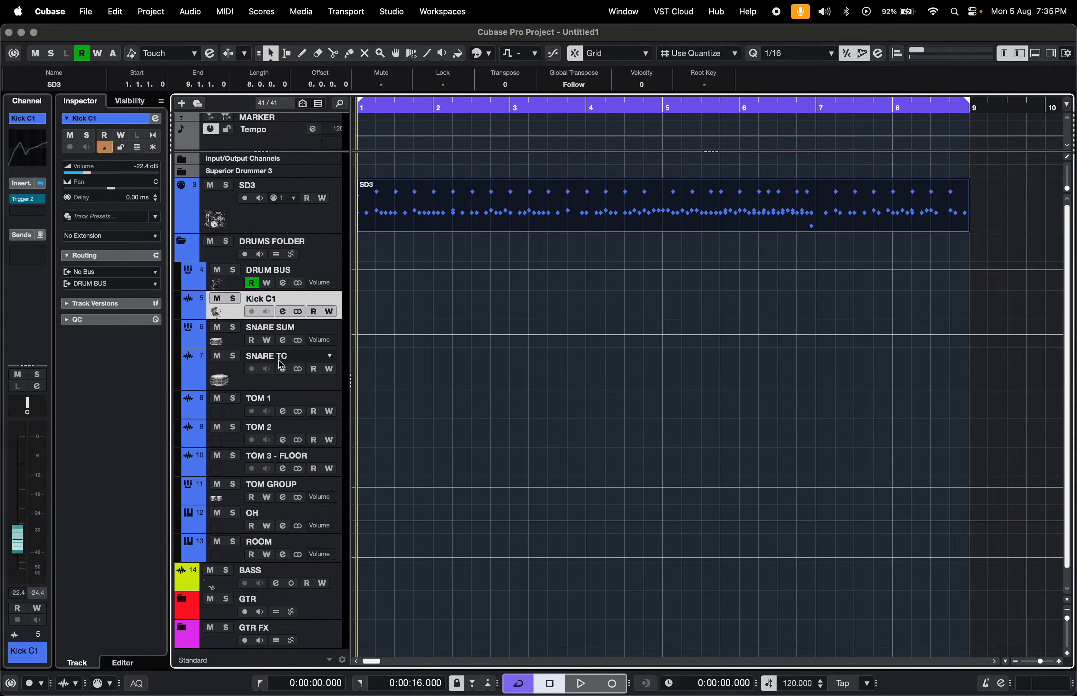
Rename the SNARE TC track as "SNARE TC D1"
double_click(297, 358)
left_click(298, 358)
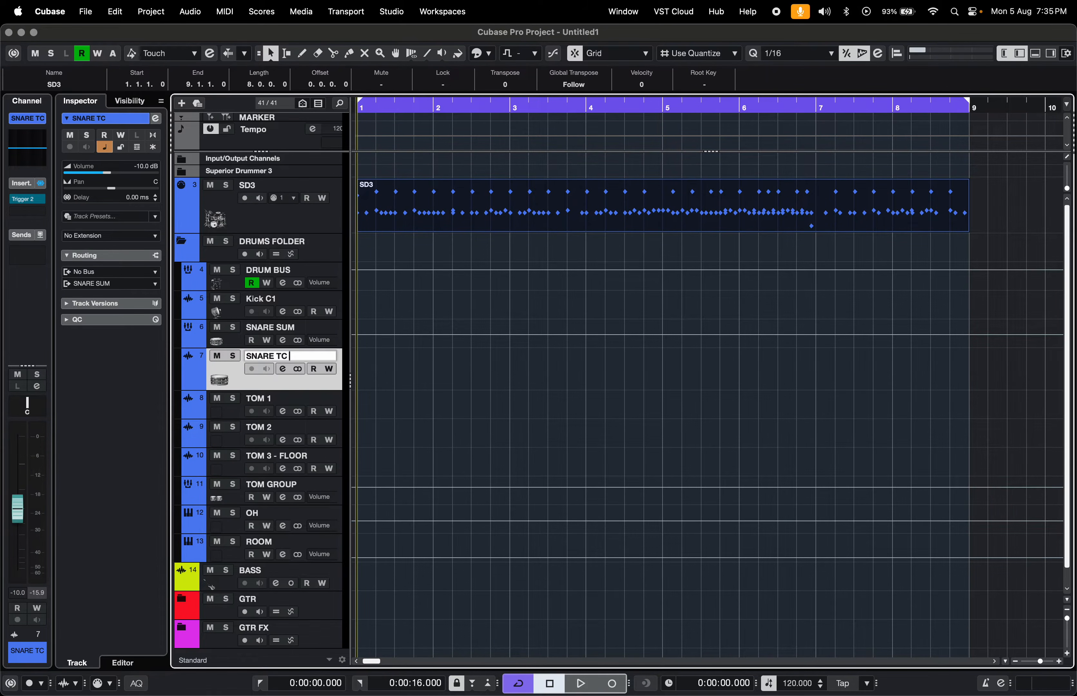
type("D1")
key("Return")
Open the SD3 MIDI part in the drum editor and widen the drum map list to show the note, channel and output columns
double_click(413, 214)
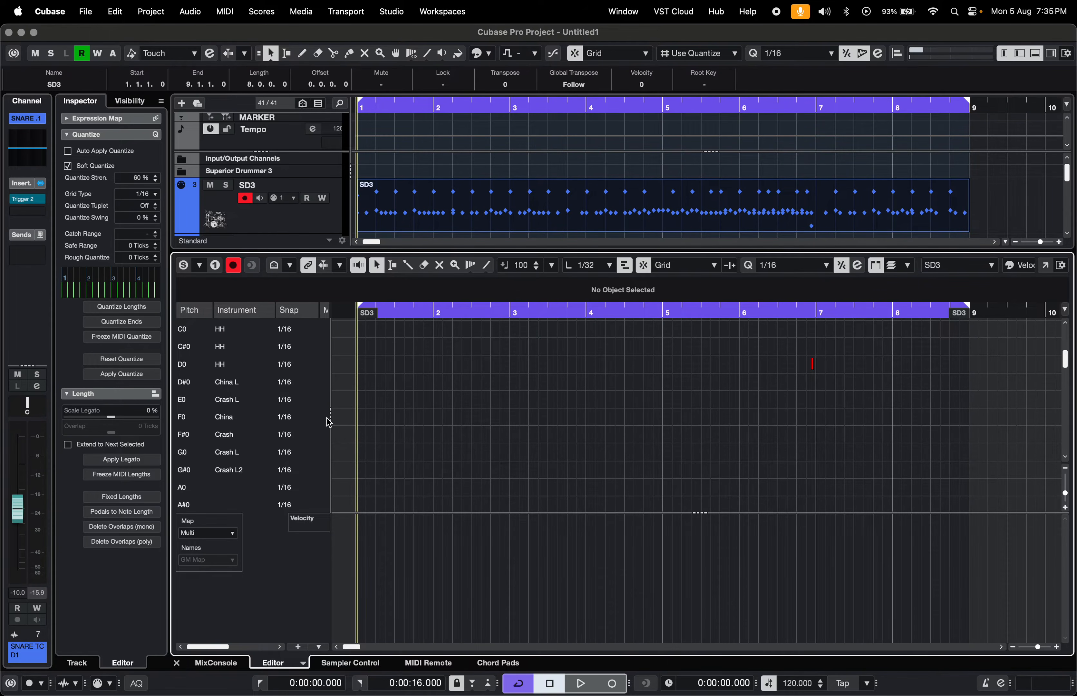
left_click_drag(329, 416, 469, 409)
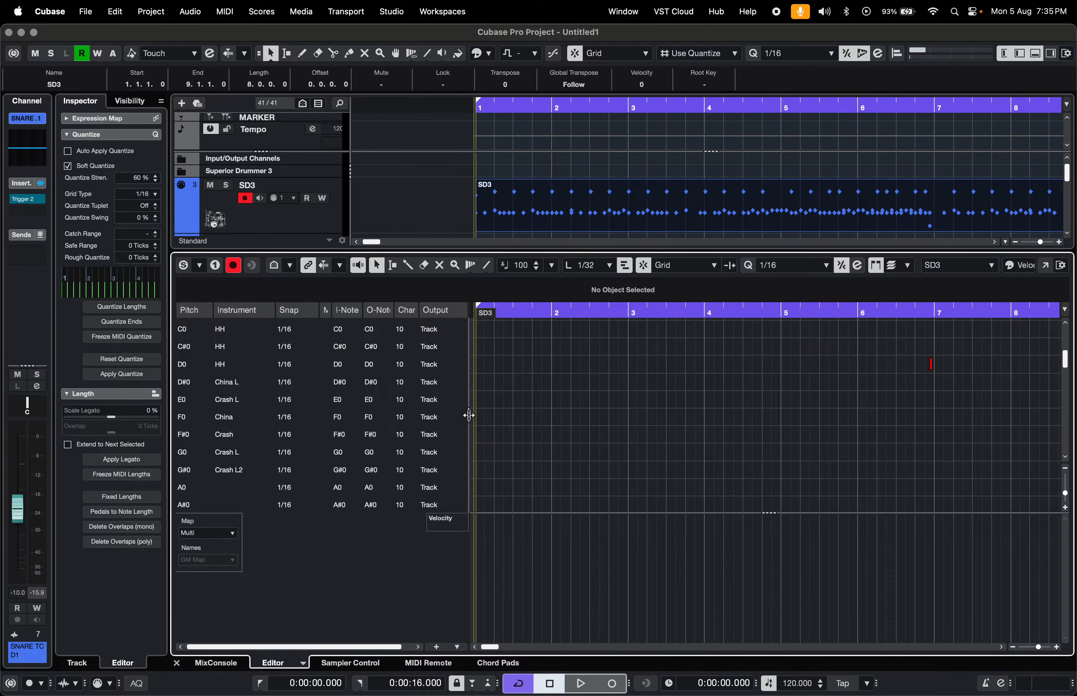
left_click_drag(468, 416, 473, 415)
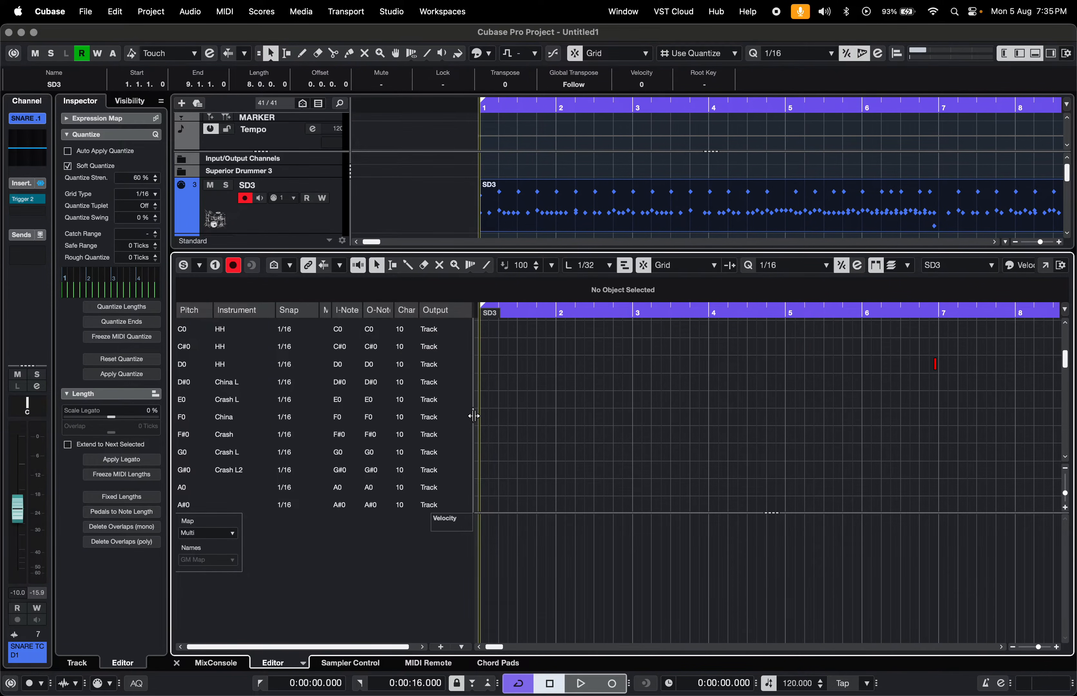
Check the output choices for the C#-1 hi-hat row of the drum map
scroll(445, 416, "down", 5)
scroll(445, 417, "up", 8)
scroll(430, 339, "up", 2)
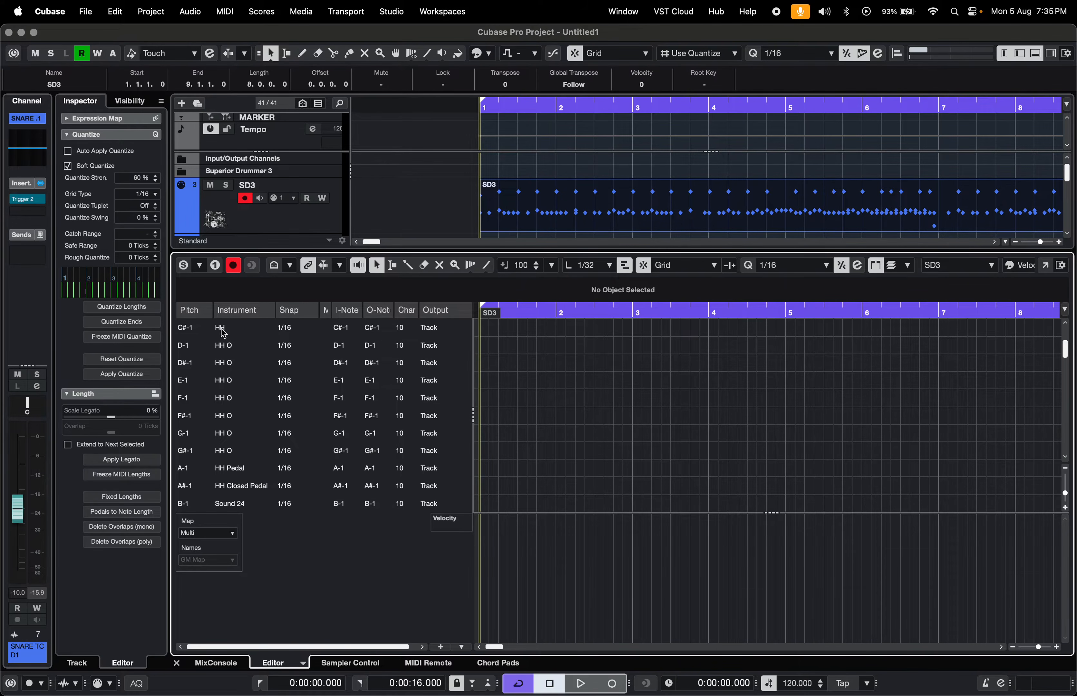
left_click(437, 328)
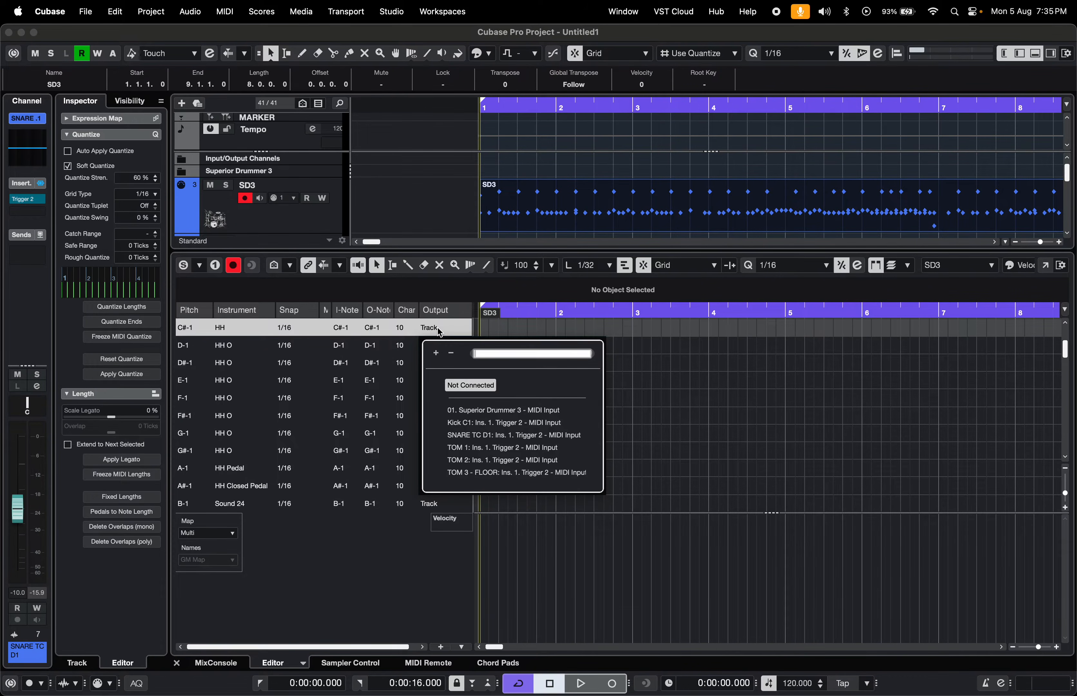
left_click(438, 328)
Set the Snare Ghost (D#1) row's output to 01. Superior Drummer 3 - MIDI Input
scroll(440, 475, "down", 5)
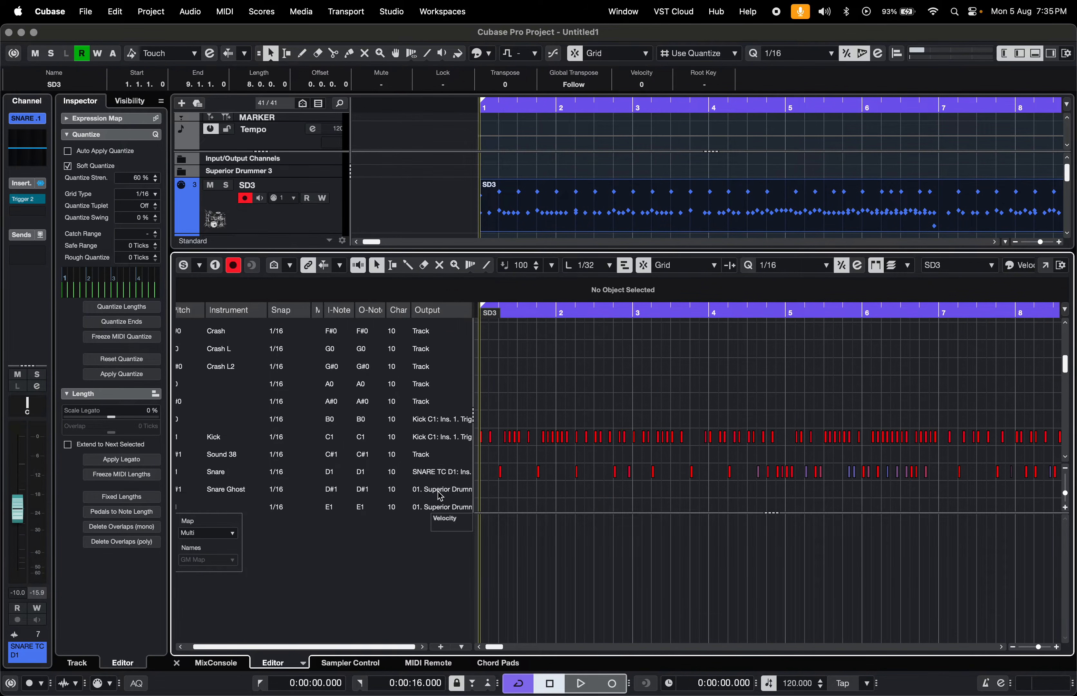
scroll(439, 495, "up", 1)
scroll(434, 419, "up", 5)
scroll(434, 419, "down", 4)
scroll(430, 448, "down", 3)
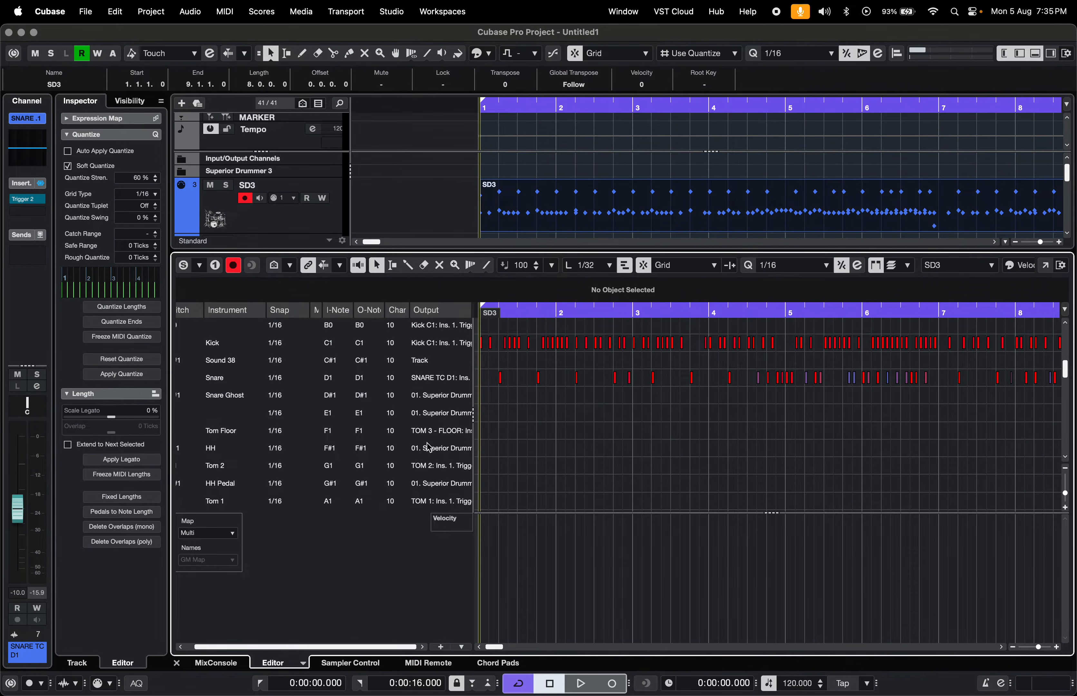
left_click(447, 396)
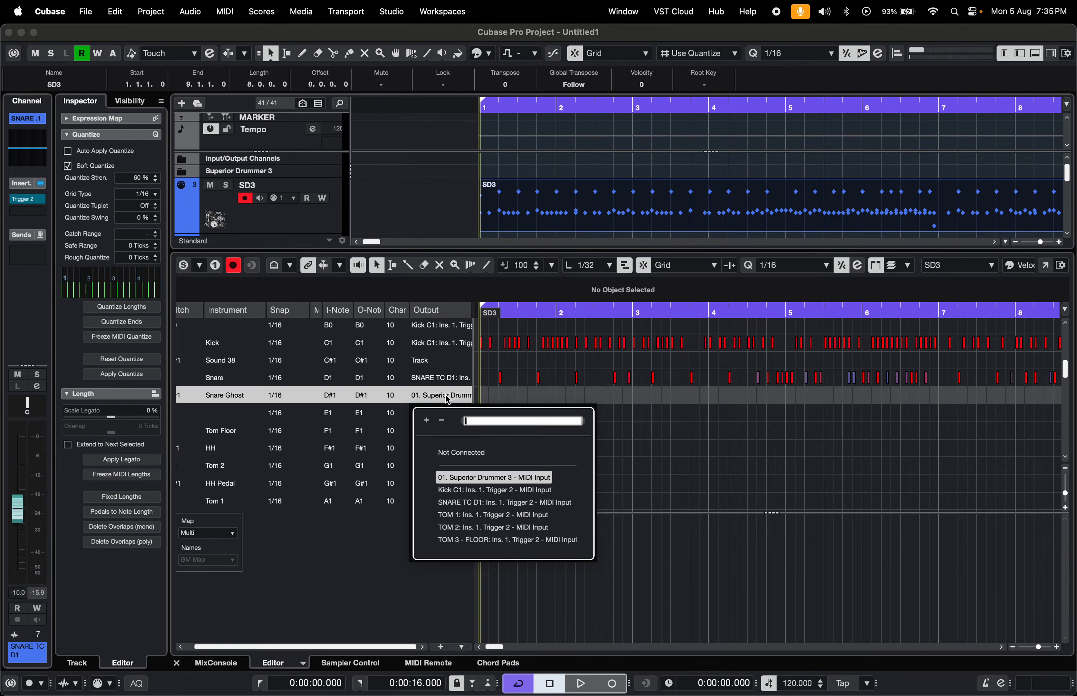
left_click(496, 476)
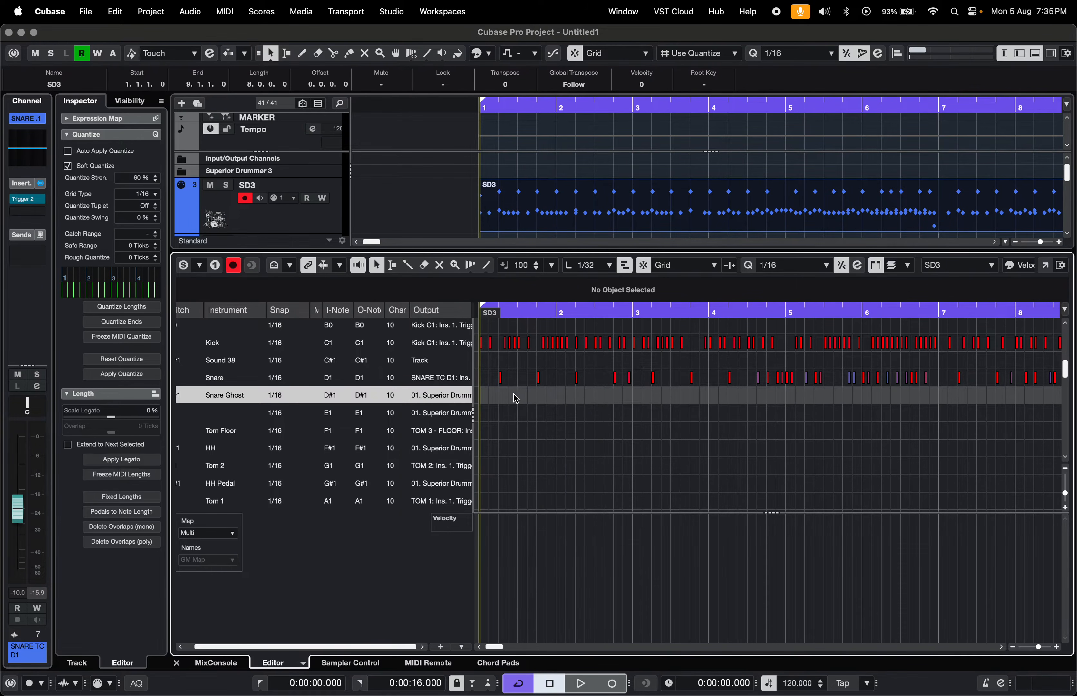
Place a test note on the Snare Ghost lane at 1.2.4 and move it to the HH (F#1) lane
left_click(514, 396)
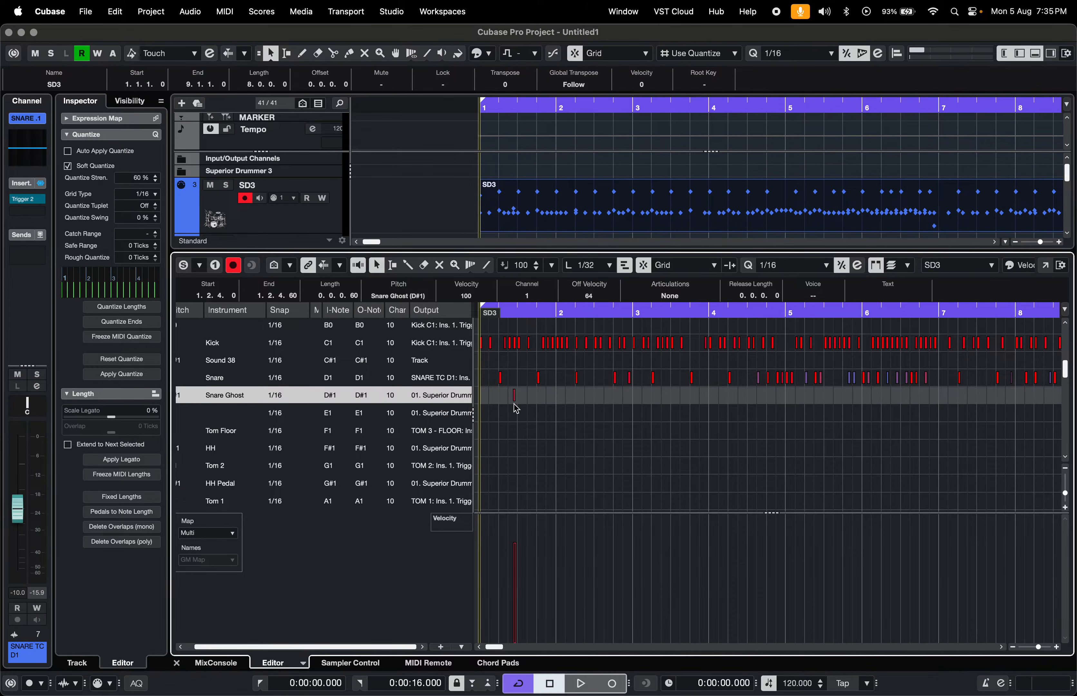
scroll(526, 417, "up", 3)
left_click_drag(506, 397, 508, 433)
left_click(528, 445)
key("Left")
key("Down")
key("Down")
key("Up")
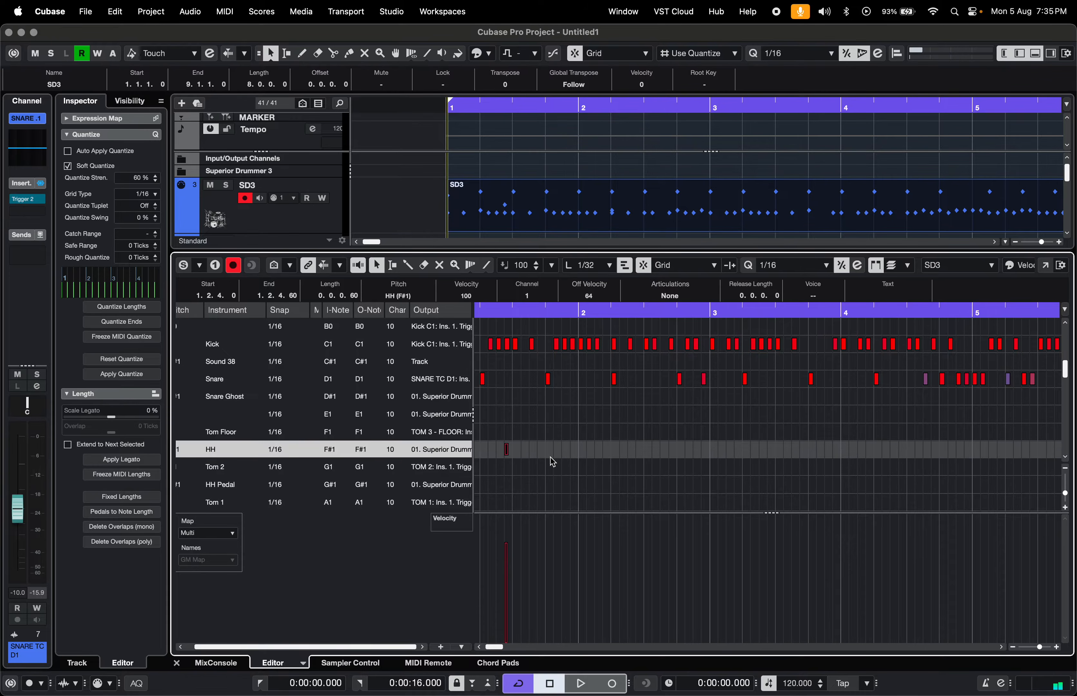
Move the test note through the neighbouring lanes to the HH (A#1) lane to audition the sounds
key("Down")
key("Down")
key("Down")
key("Down")
key("Down")
key("Down")
key("Up")
key("Up")
scroll(539, 421, "up", 2)
Add four more test notes on the HH (A#1) lane and delete all the test notes
left_click(541, 414)
left_click(573, 414)
left_click(606, 414)
left_click(638, 414)
mouse_move(686, 415)
left_mouse_down()
mouse_move(528, 421)
mouse_move(667, 412)
left_mouse_up()
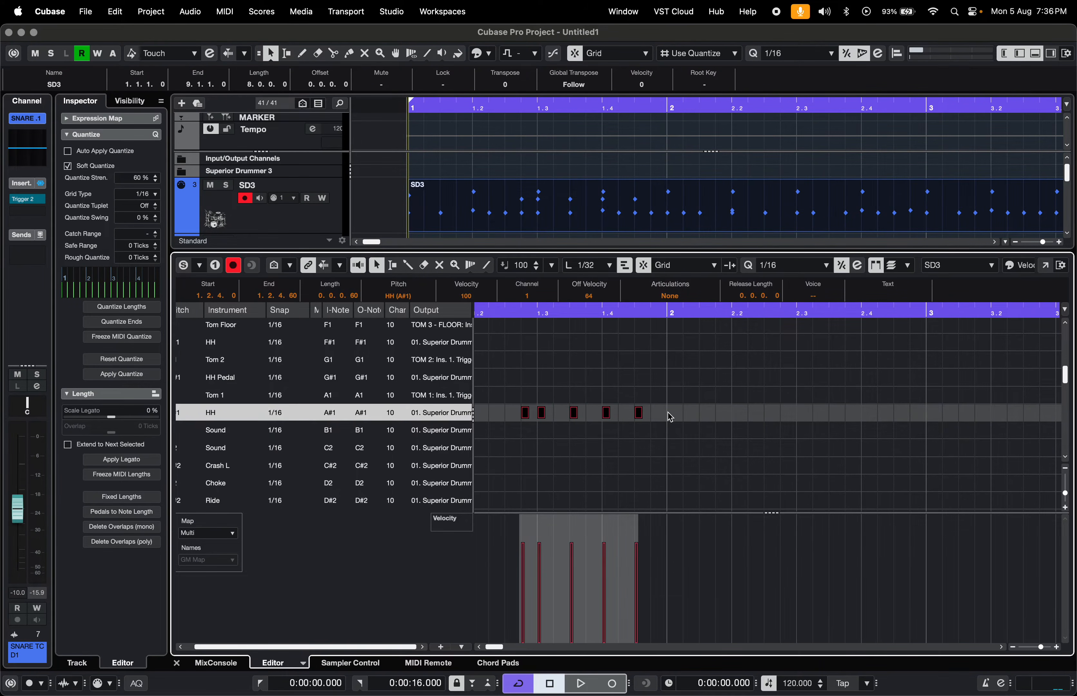
key("Delete")
Locate the kick notes and check the output choices for the Kick (C1) row
scroll(634, 409, "up", 8)
key("g")
key("g")
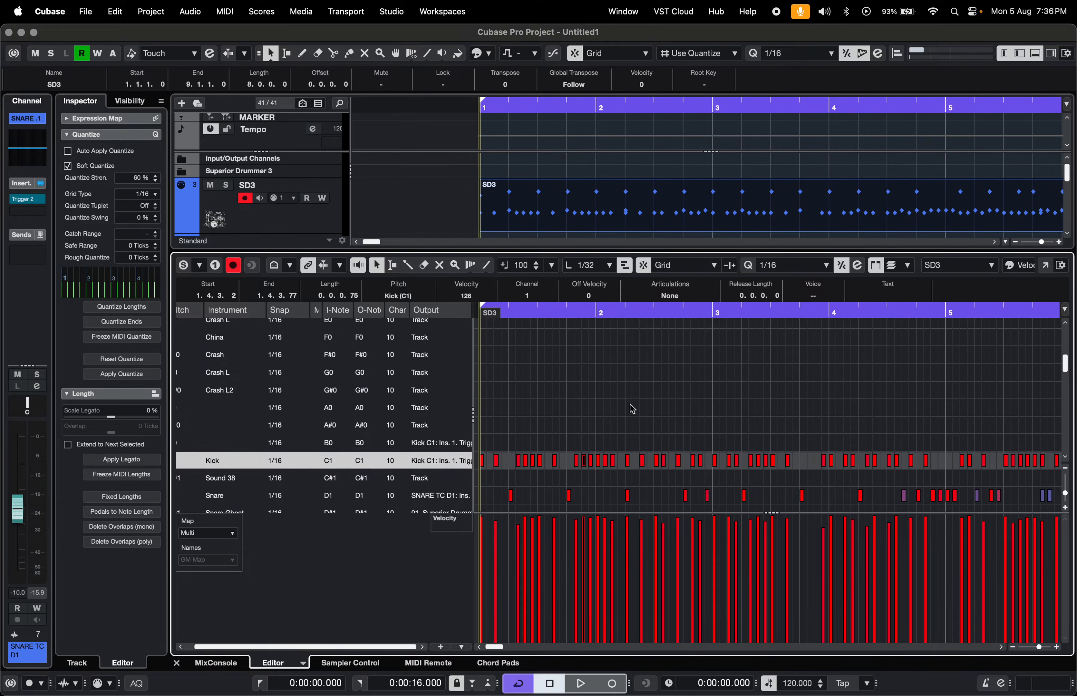
scroll(632, 408, "down", 3)
key("h")
key("h")
left_click(487, 405)
scroll(552, 432, "down", 1)
left_click(448, 387)
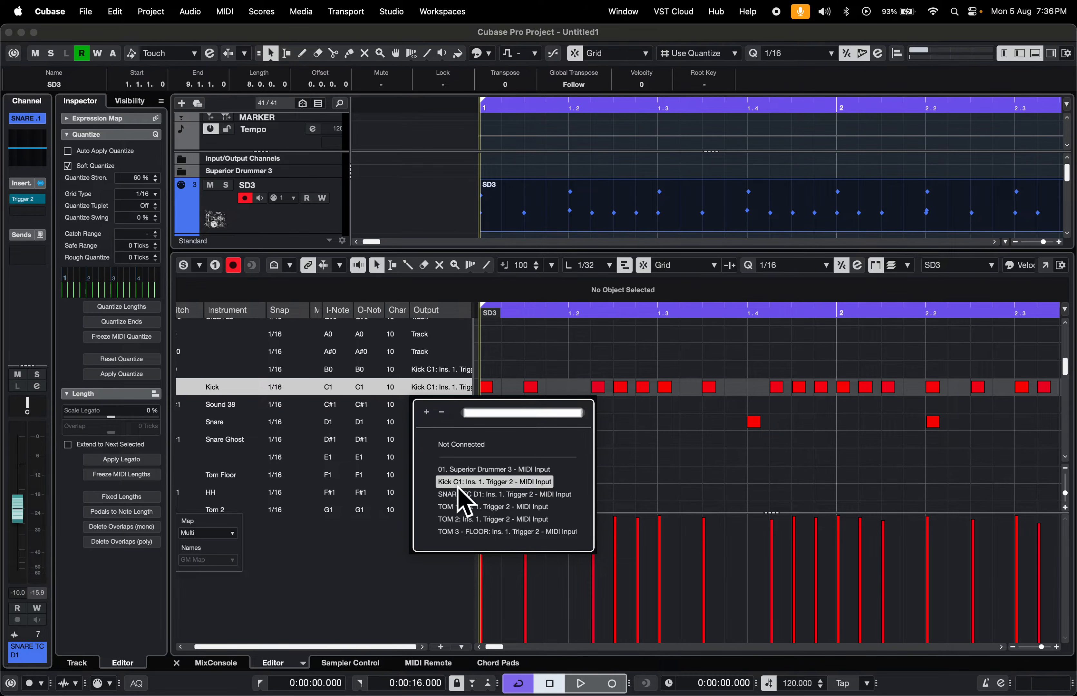
left_click(434, 384)
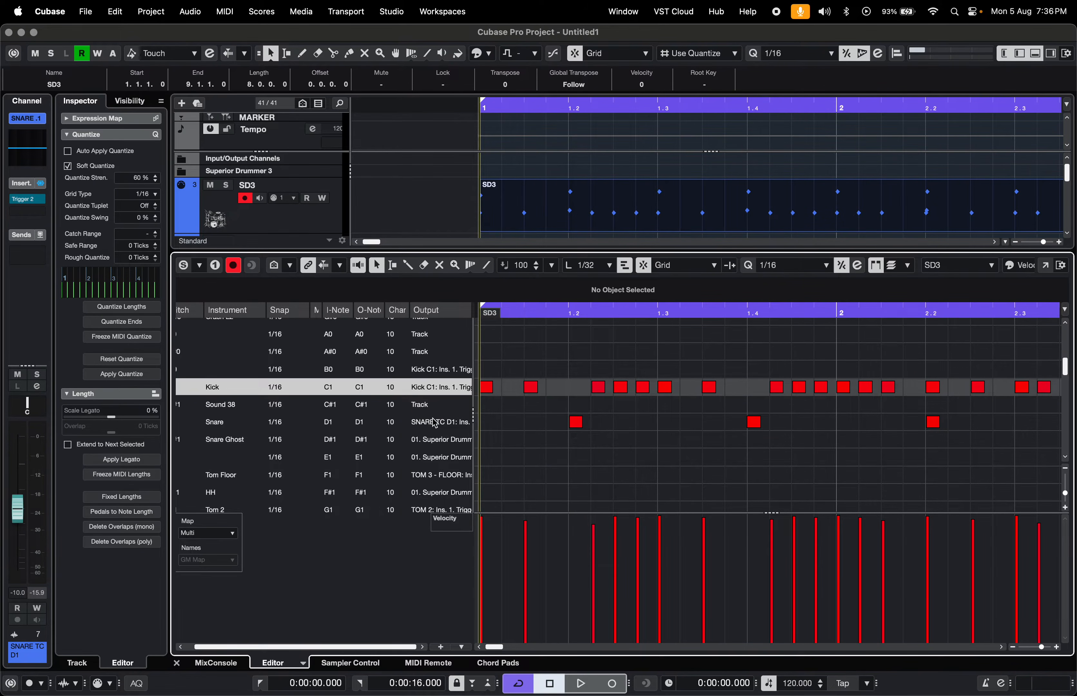
Set the Kick (C1) row's output to Kick C1: Ins. 1. Trigger 2 - MIDI Input and audition the first kick note
scroll(435, 472, "down", 8)
scroll(435, 472, "up", 8)
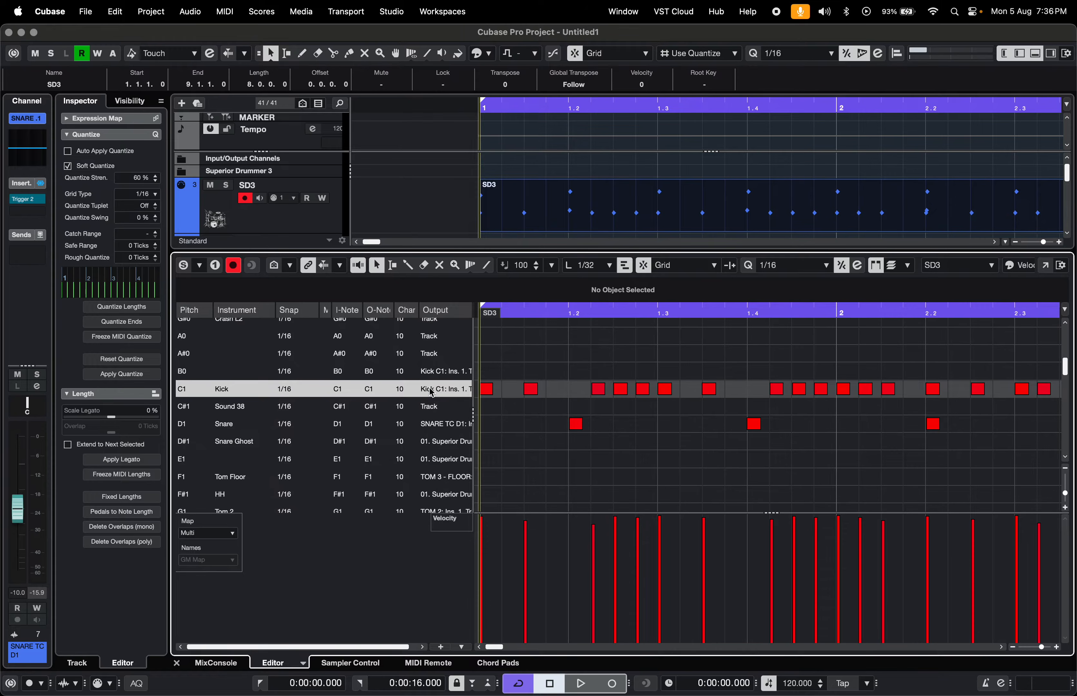
scroll(525, 413, "down", 1)
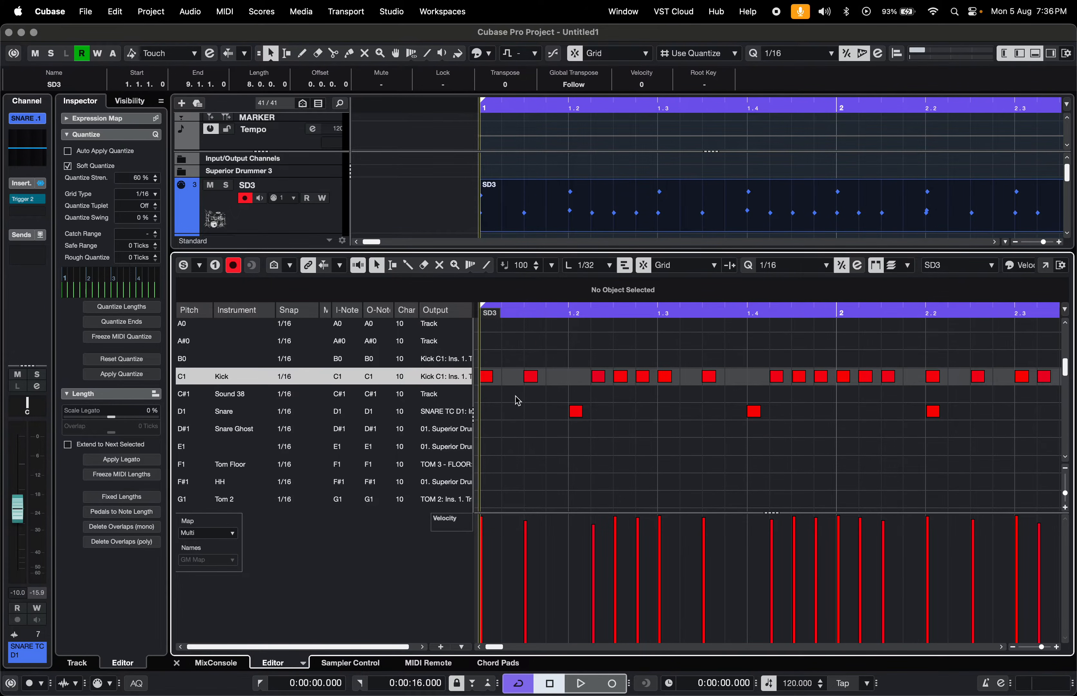
left_click(442, 378)
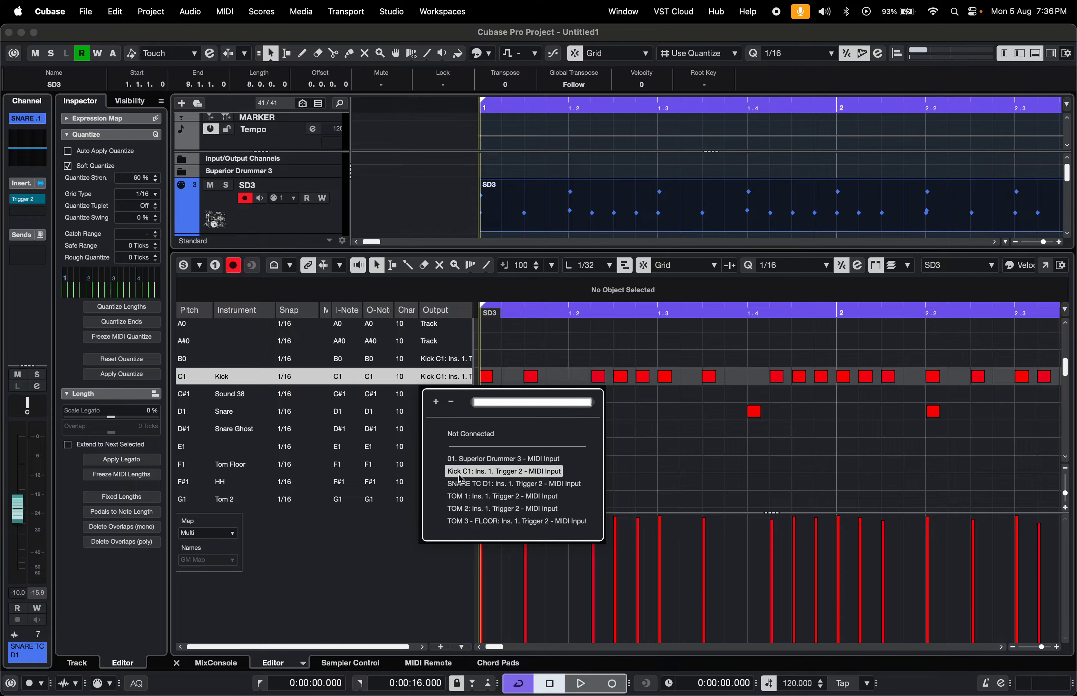
left_click(472, 471)
left_click(487, 377)
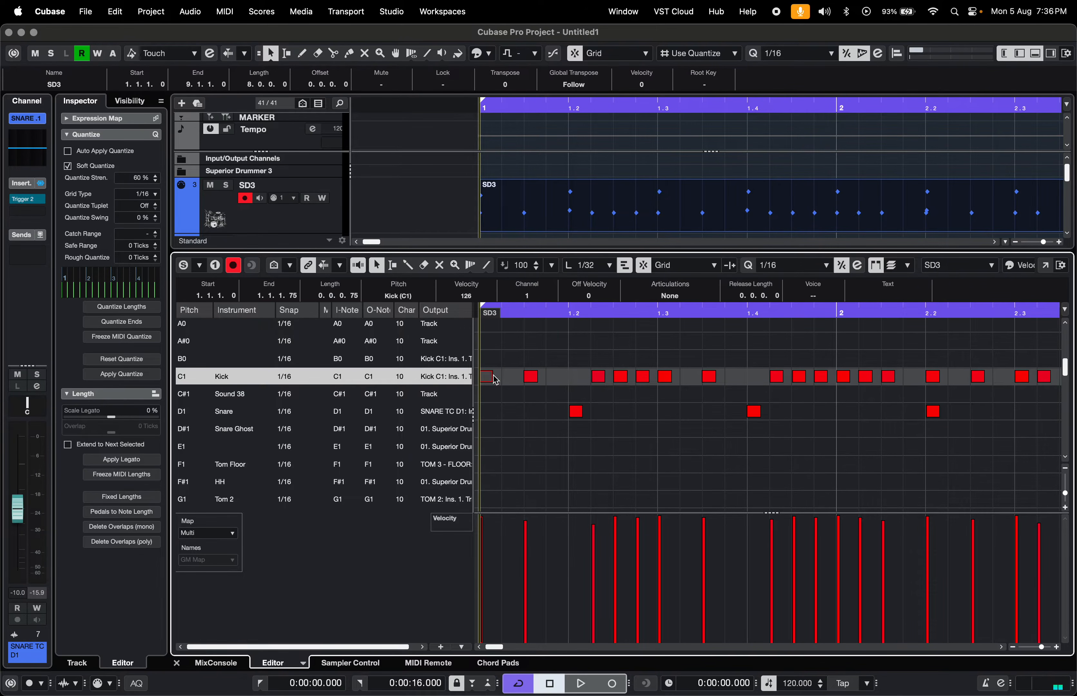
Check the output choices for the Snare (D1) row and close the drum editor
left_click(447, 419)
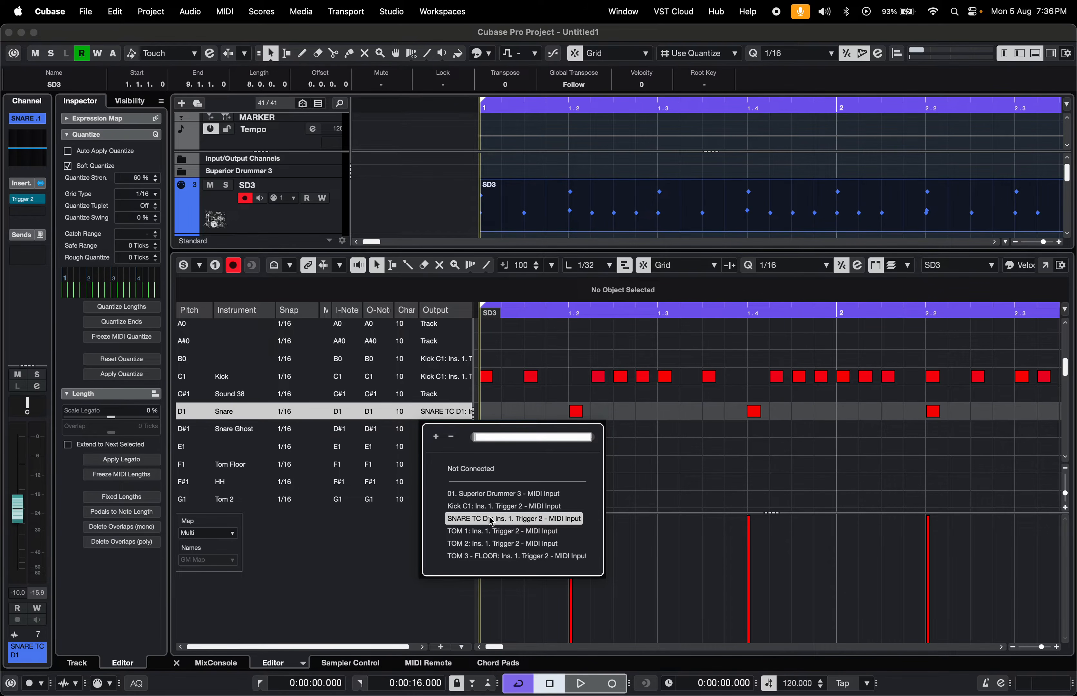
left_click(178, 662)
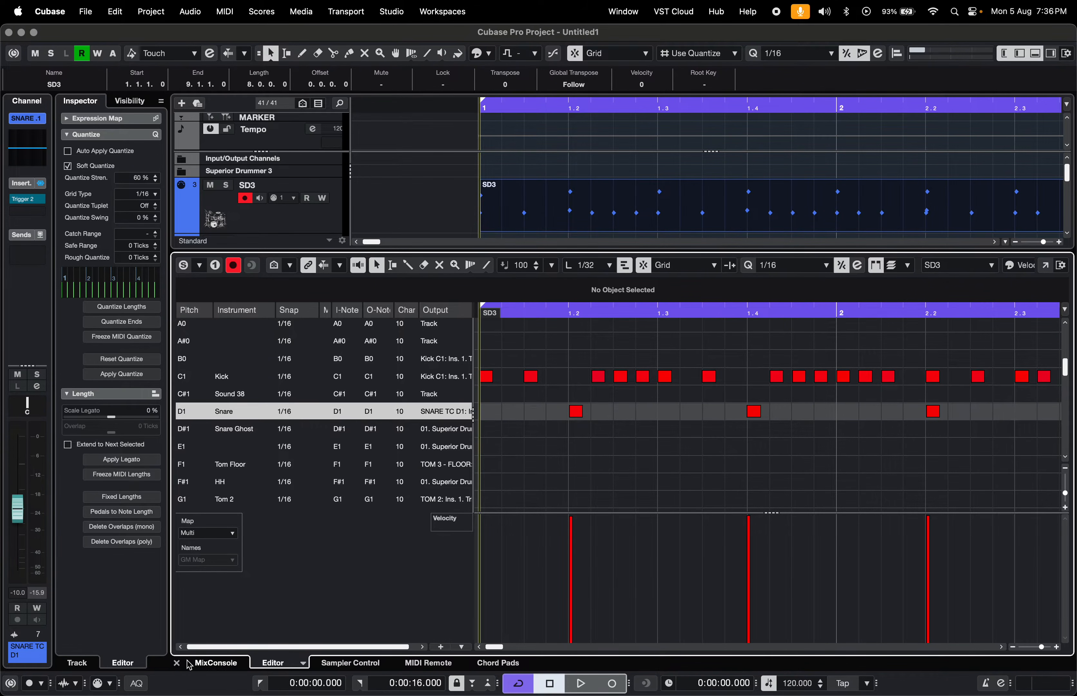
left_click(176, 662)
Open Trigger 2 on the Kick C1 track and set its MIDI In note to 36 : C1
left_click(239, 312)
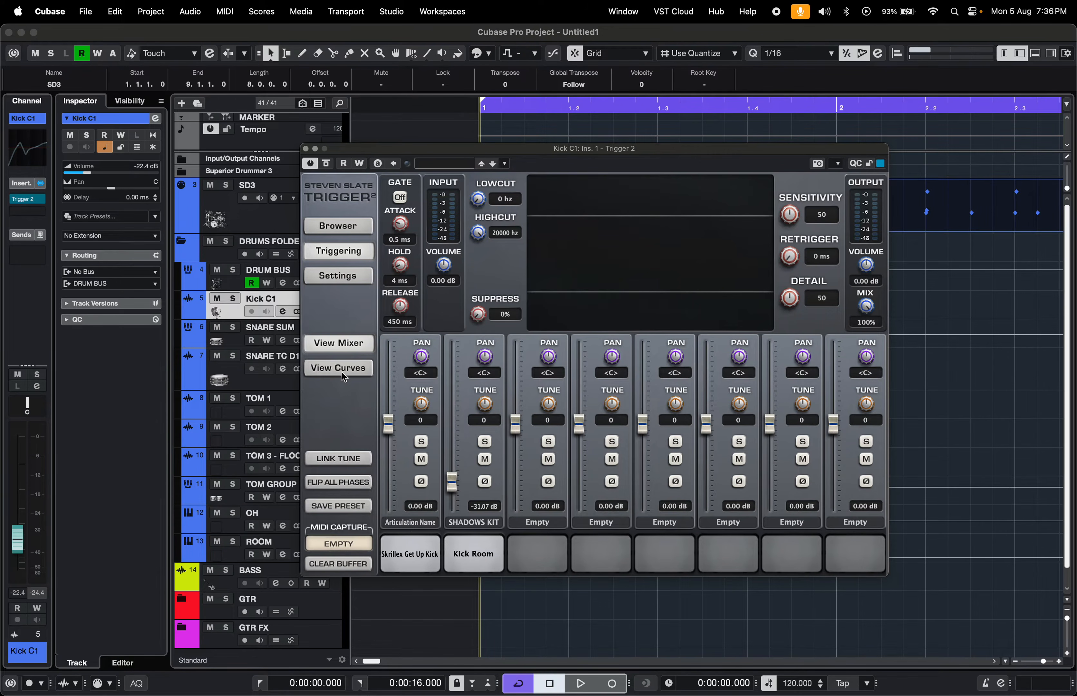
left_click(339, 276)
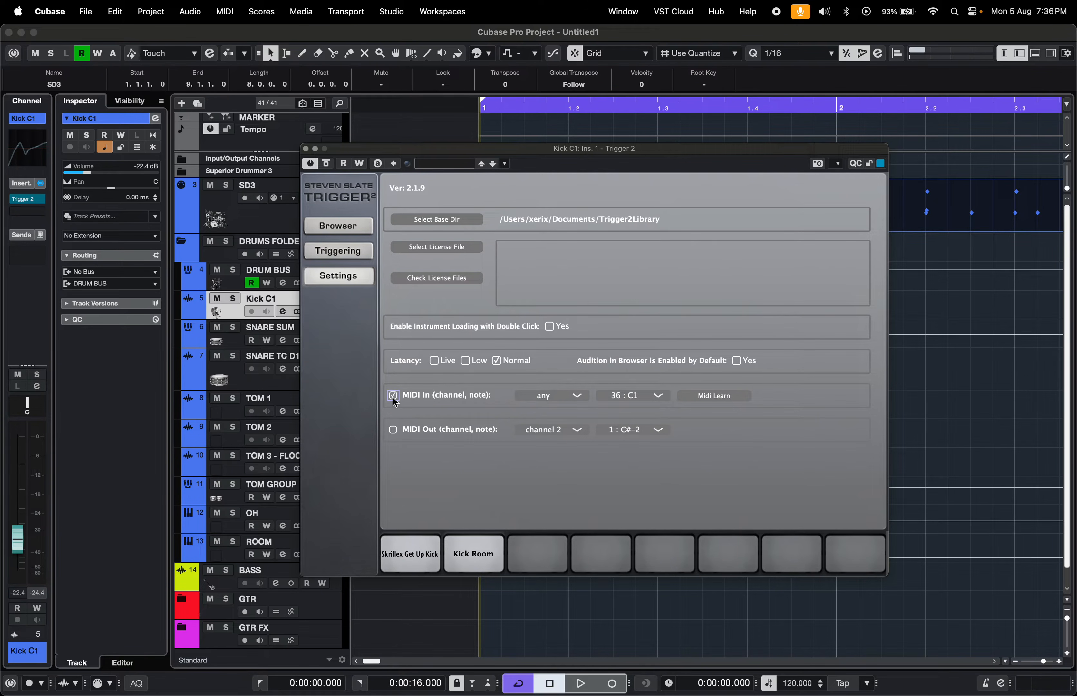
left_click(638, 397)
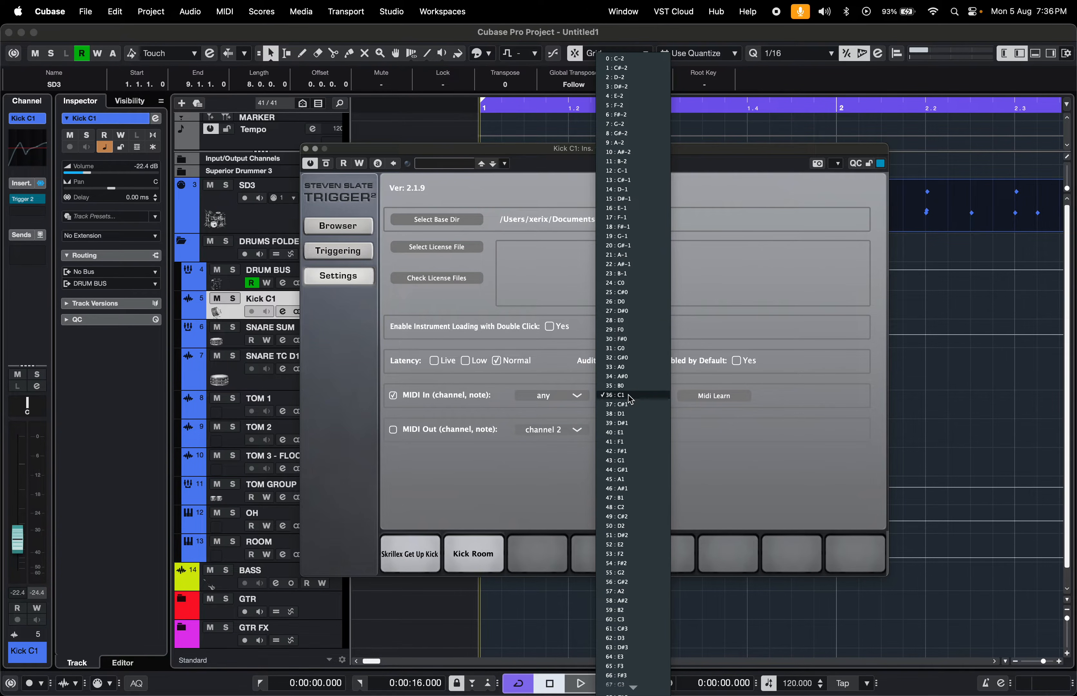
left_click(630, 395)
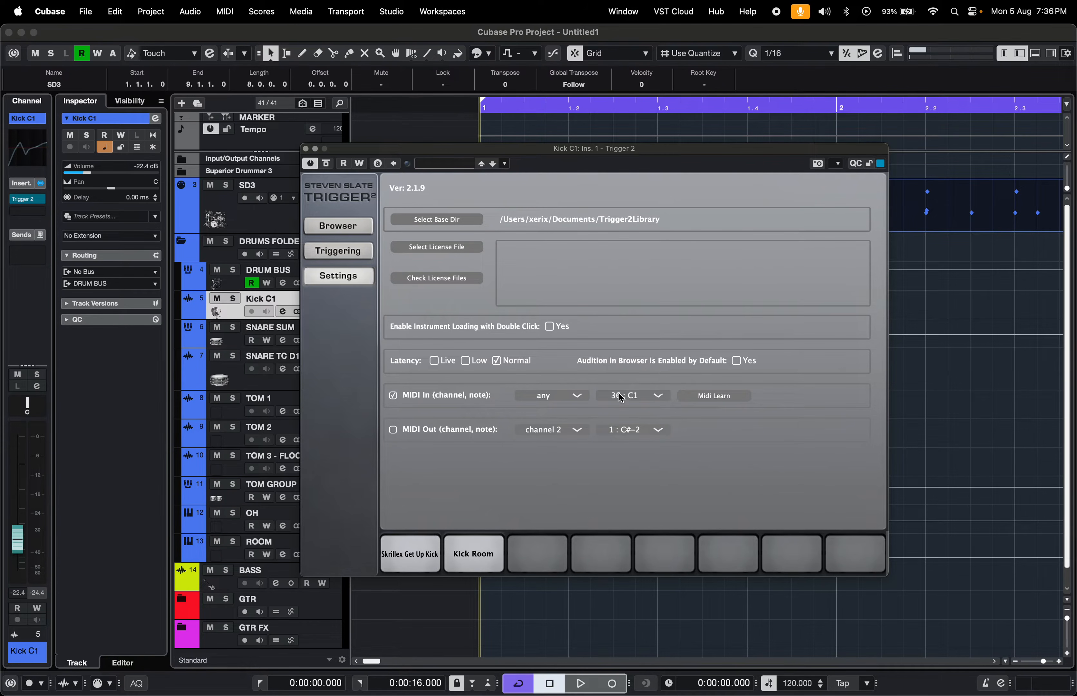
Audition the Skrillex Get Up Kick and Kick Room samples and show Trigger 2's triggering mixer
left_click(400, 566)
left_click(473, 554)
left_click(432, 556)
left_click(469, 555)
left_click(432, 556)
left_click(476, 556)
left_click(358, 253)
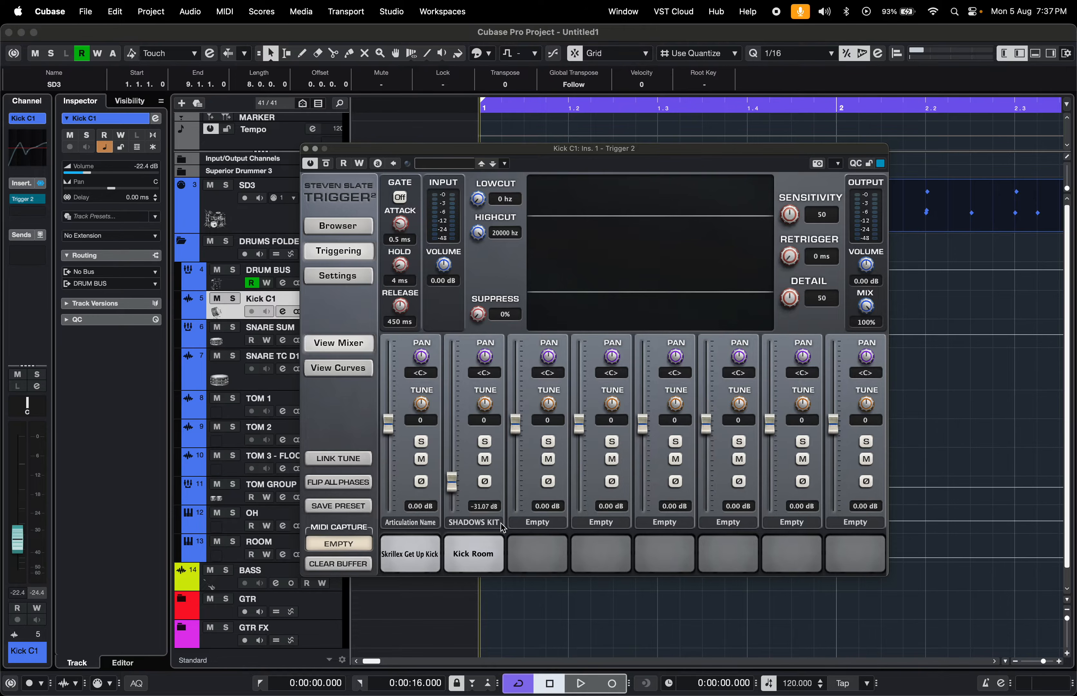
Load Kick Simone.tci from the sample browser into the third Trigger 2 slot
left_click(338, 226)
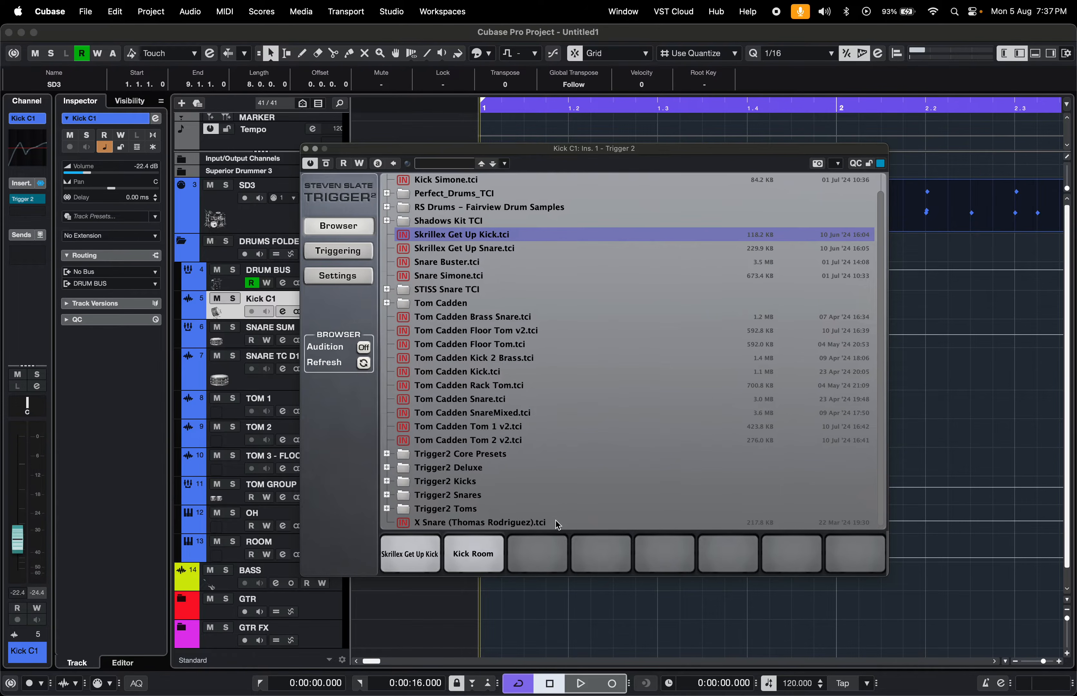
left_click(449, 263)
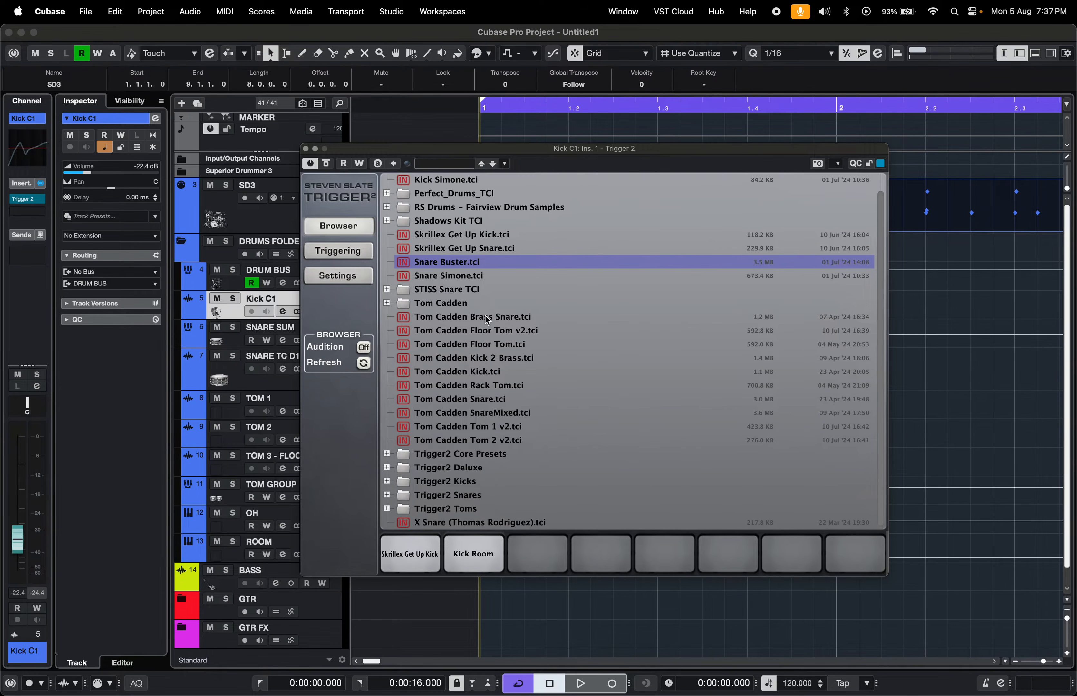
scroll(455, 252, "up", 1)
left_click_drag(454, 196, 548, 561)
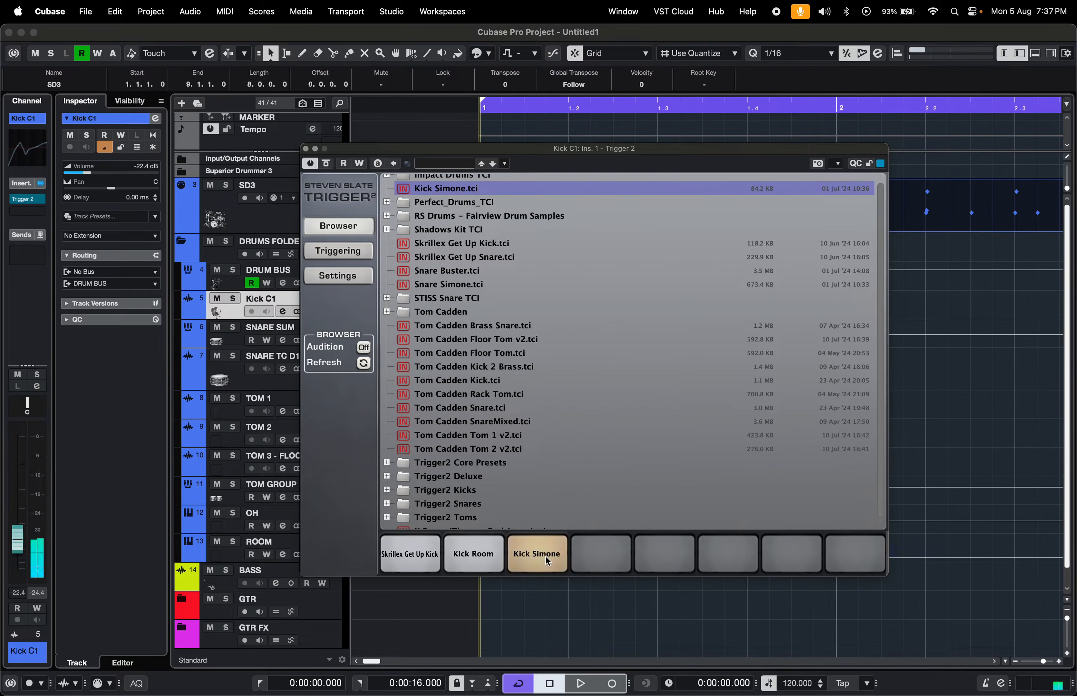
scroll(502, 503, "down", 1)
scroll(500, 503, "up", 1)
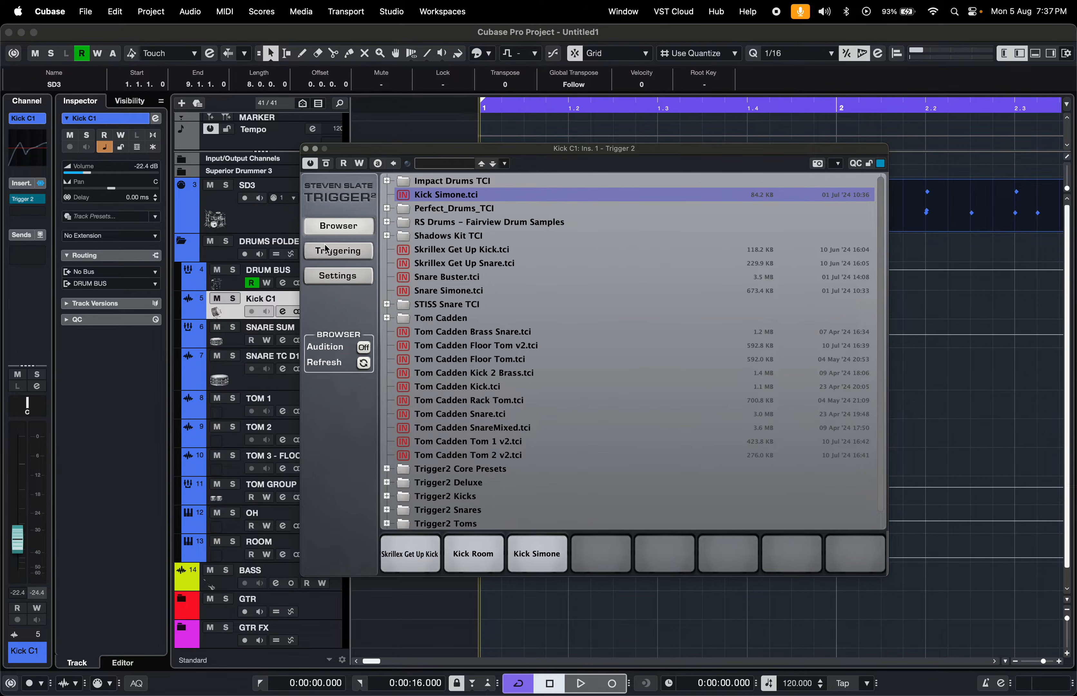
Lower the Kick Simone slot's level to about -11.59 dB, audition the sample and close Trigger 2
left_click(337, 252)
left_click_drag(515, 426, 515, 457)
left_click(541, 554)
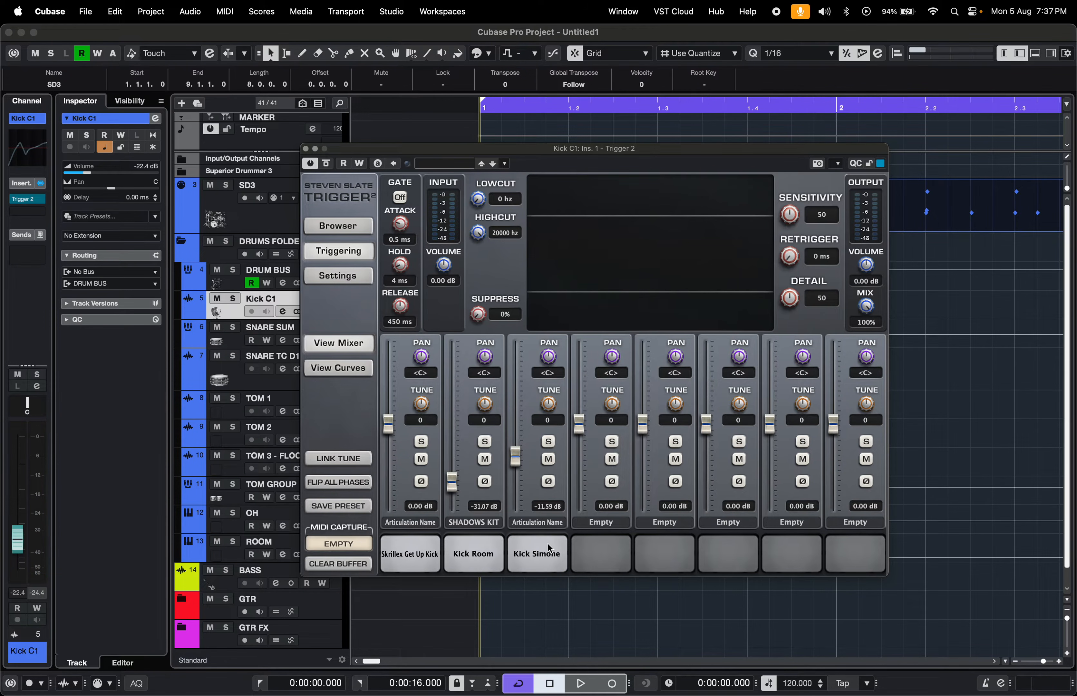
left_click(306, 149)
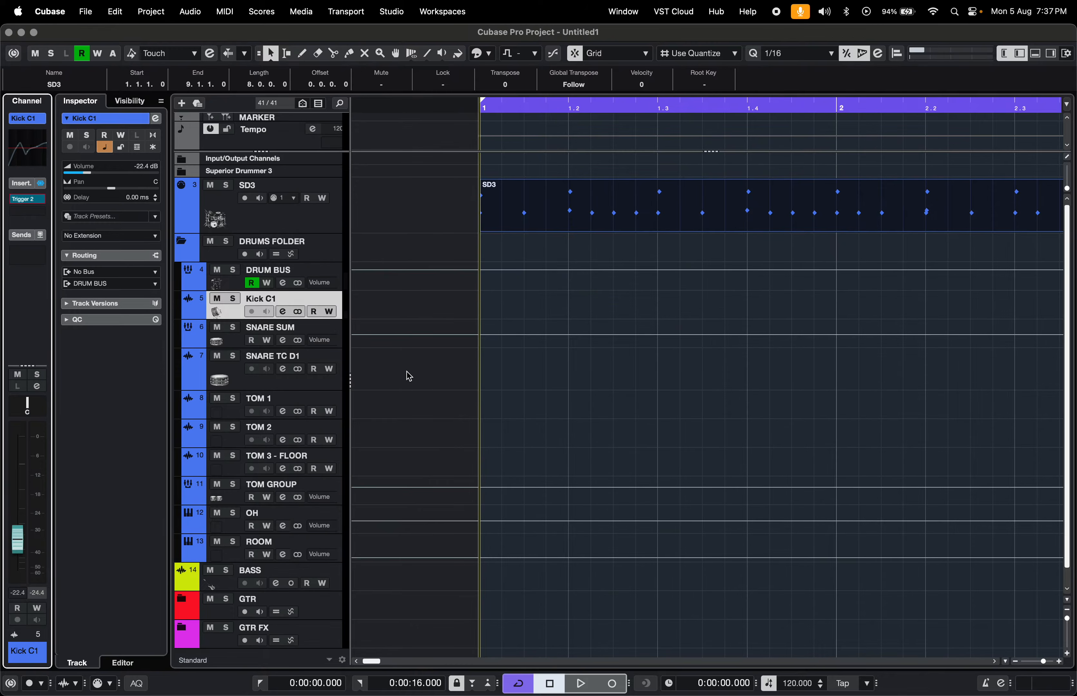
left_click(27, 199)
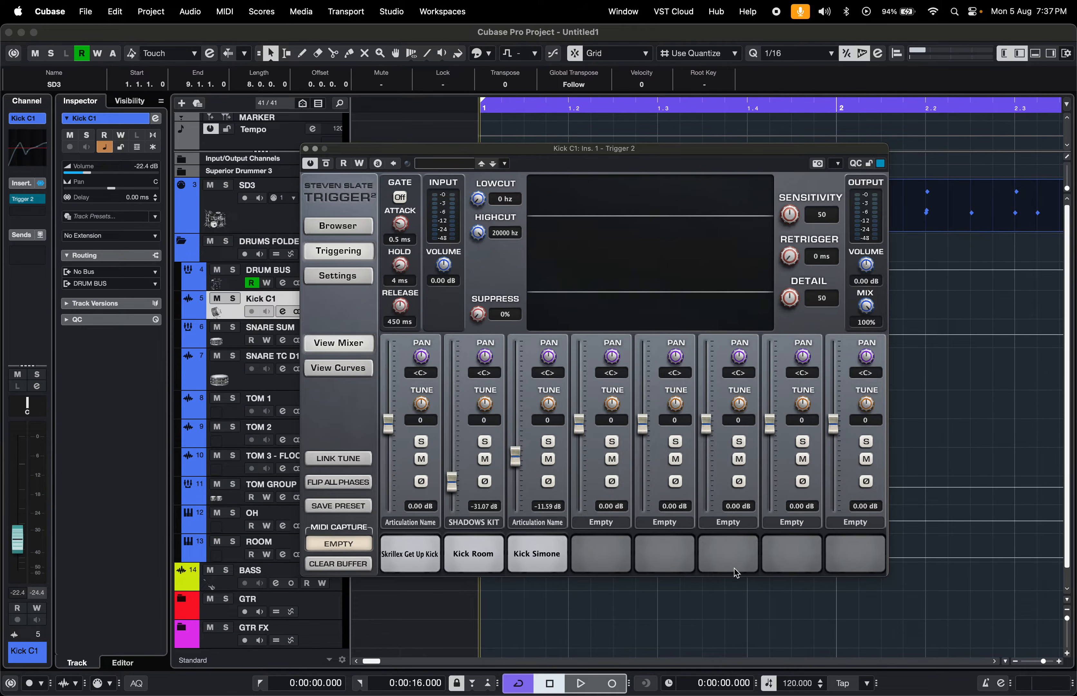
left_click(305, 149)
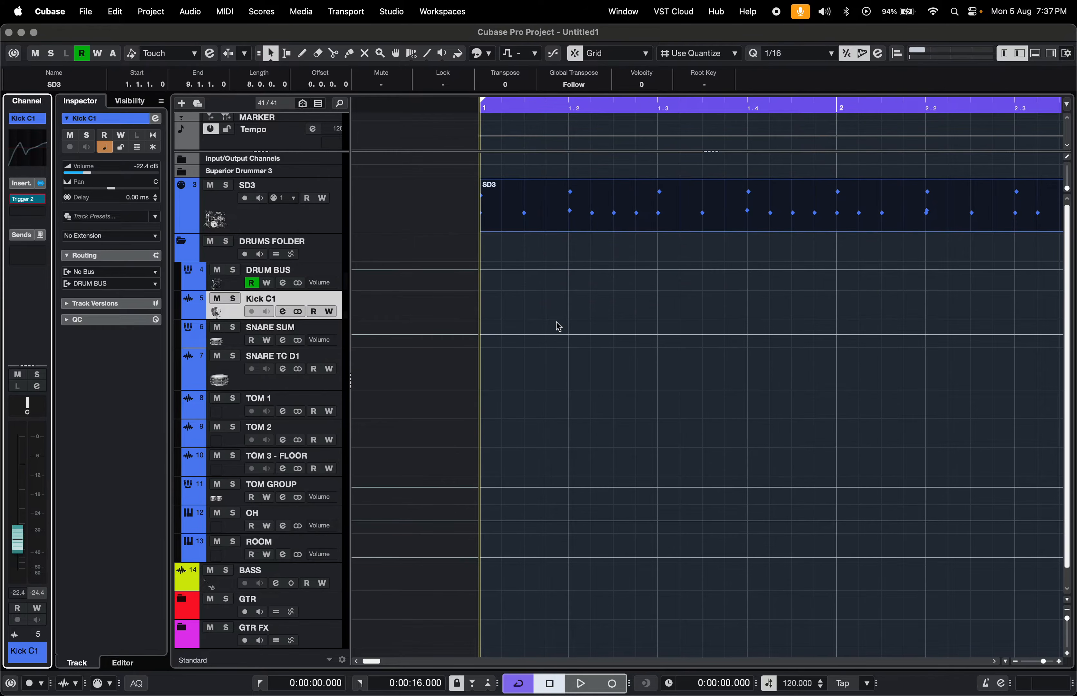
Go through the TOM 1, TOM 2, TOM 3 - FLOOR, TOM GROUP, OH and ROOM tracks to review their channels
left_click(229, 415)
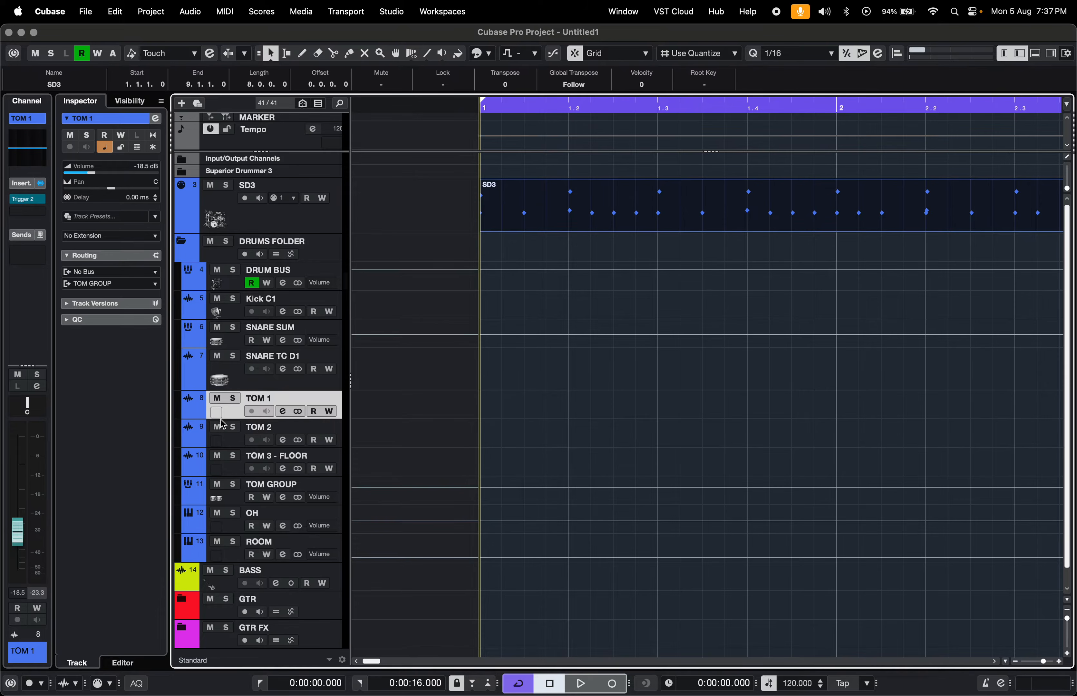
left_click(238, 444)
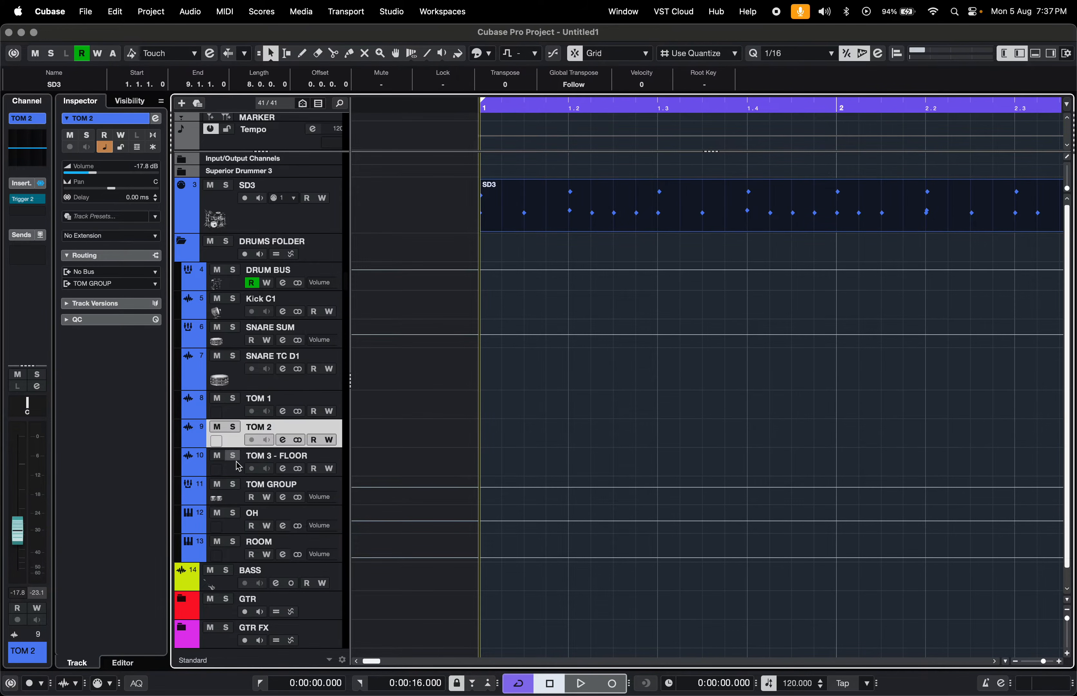
left_click(237, 473)
left_click(236, 444)
left_click(236, 417)
left_click(238, 502)
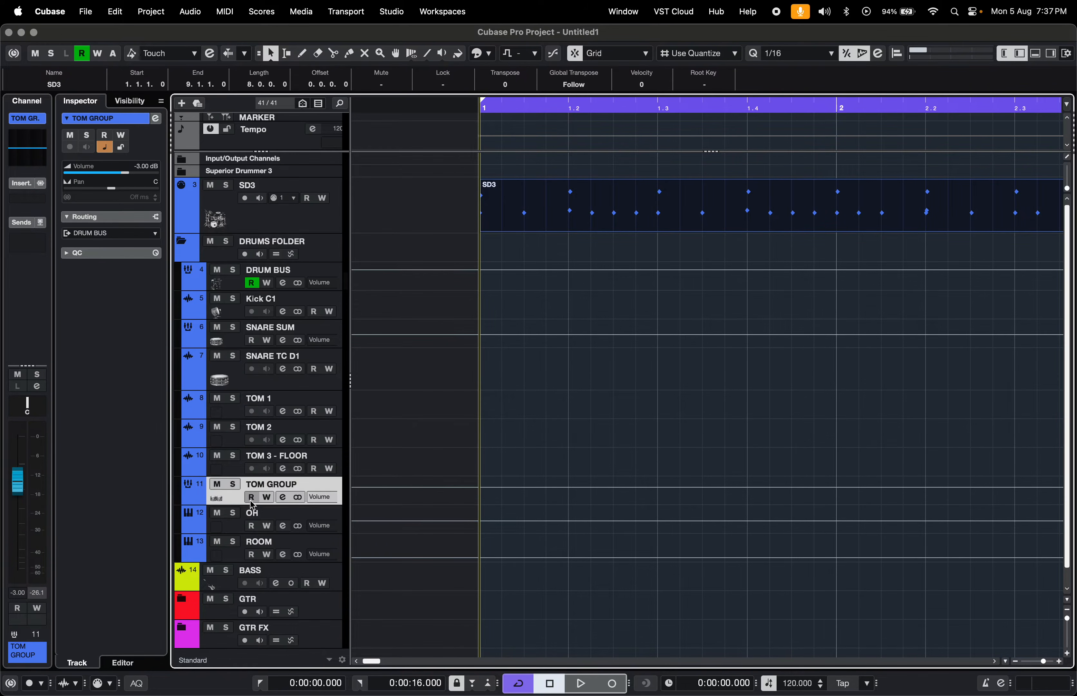
left_click(235, 530)
left_click(238, 552)
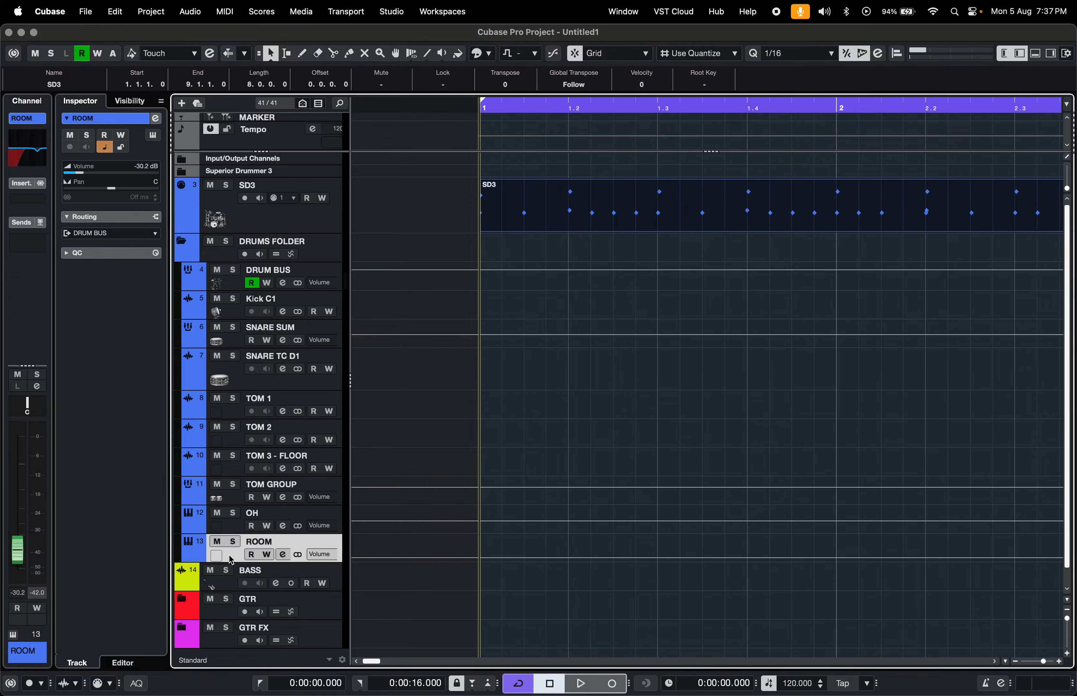
Play the drum part and mute DRUM BUS through TOM GROUP to hear OH and ROOM alone, clearing the mutes again
key("space")
key("g")
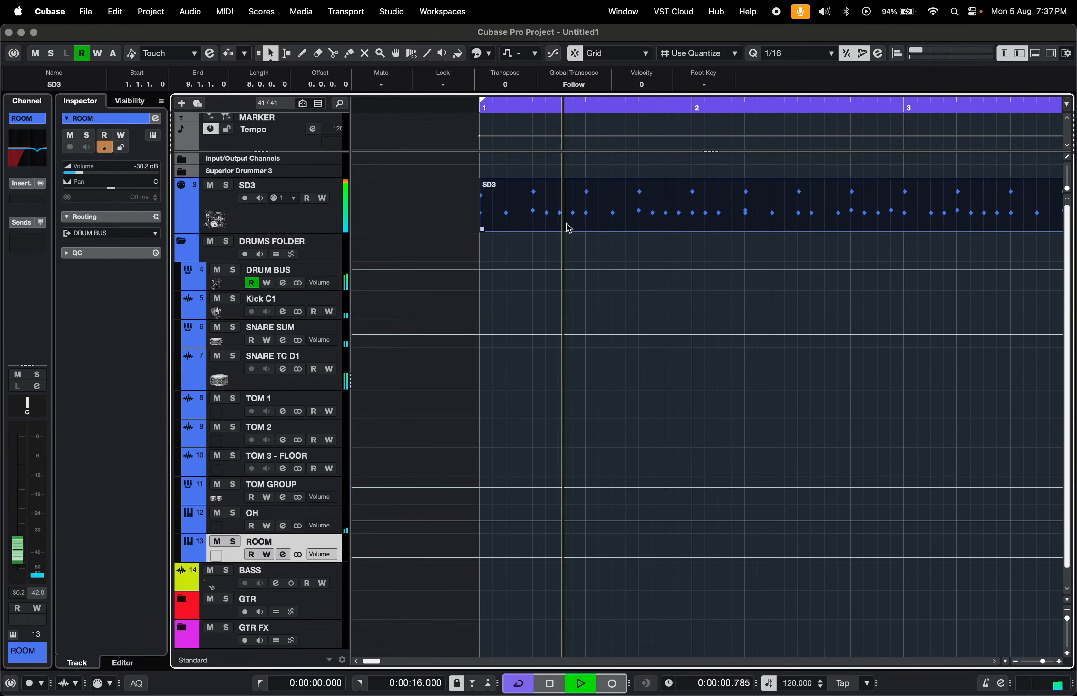
left_click_drag(218, 272, 217, 484)
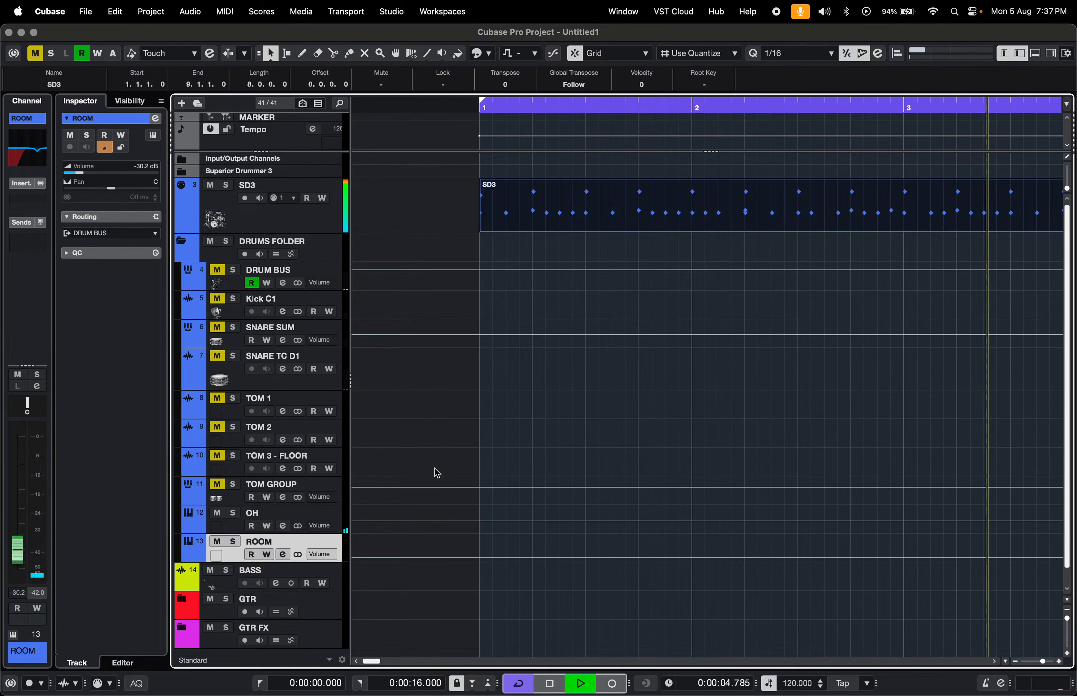
left_click(218, 270)
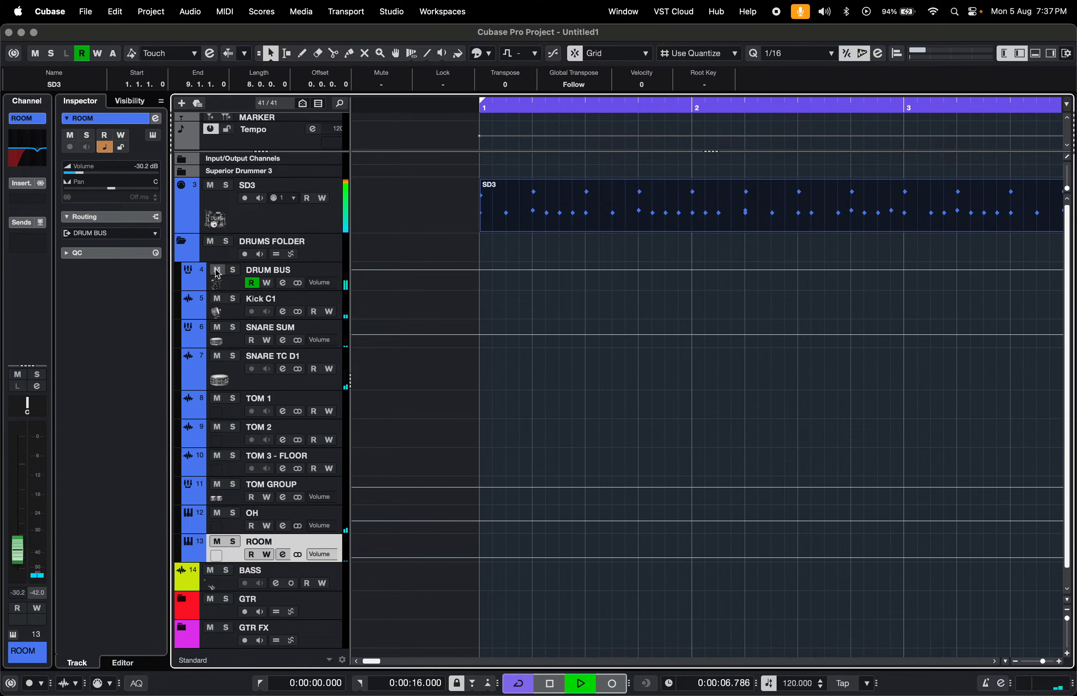
Mute Kick C1, SNARE TC D1, TOM 1, TOM 2 and TOM 3 - FLOOR to hear only the cymbals during playback
left_click(218, 299)
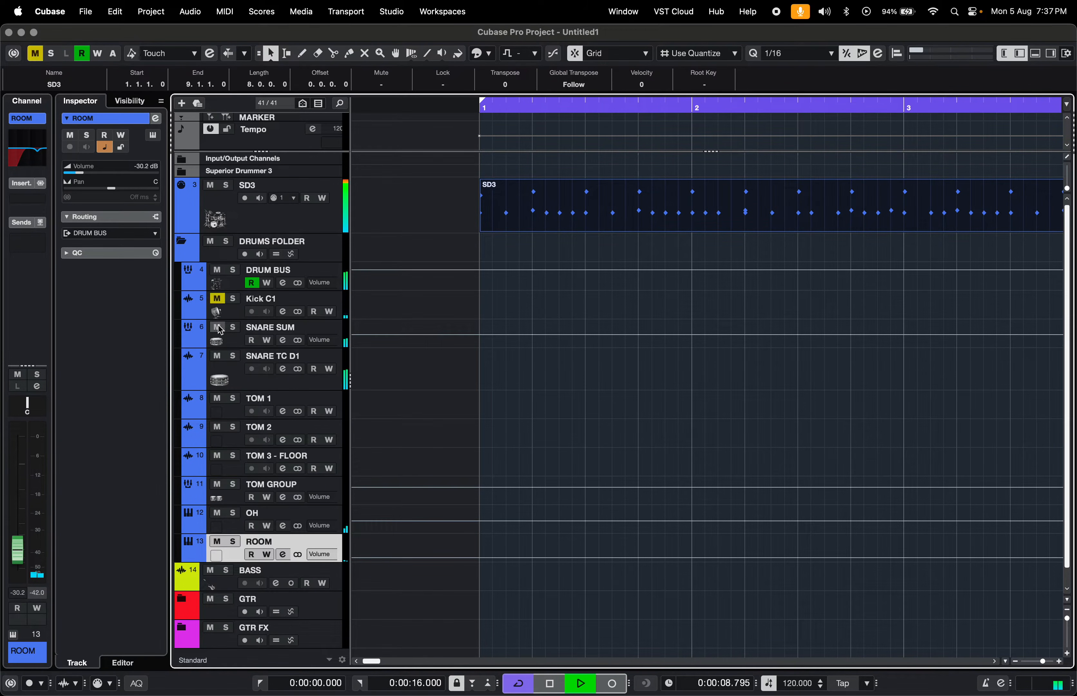
left_click(218, 357)
left_click(217, 398)
left_click(217, 426)
left_click(218, 456)
key("g")
key("g")
key("g")
key("g")
key("g")
key("g")
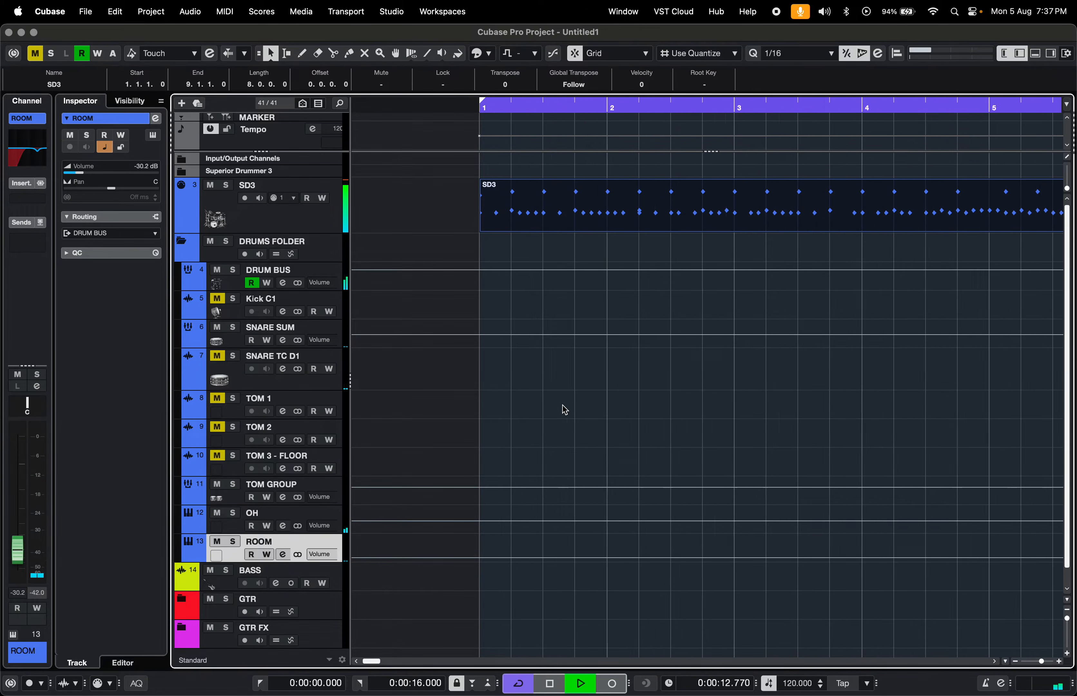
key("h")
key("h")
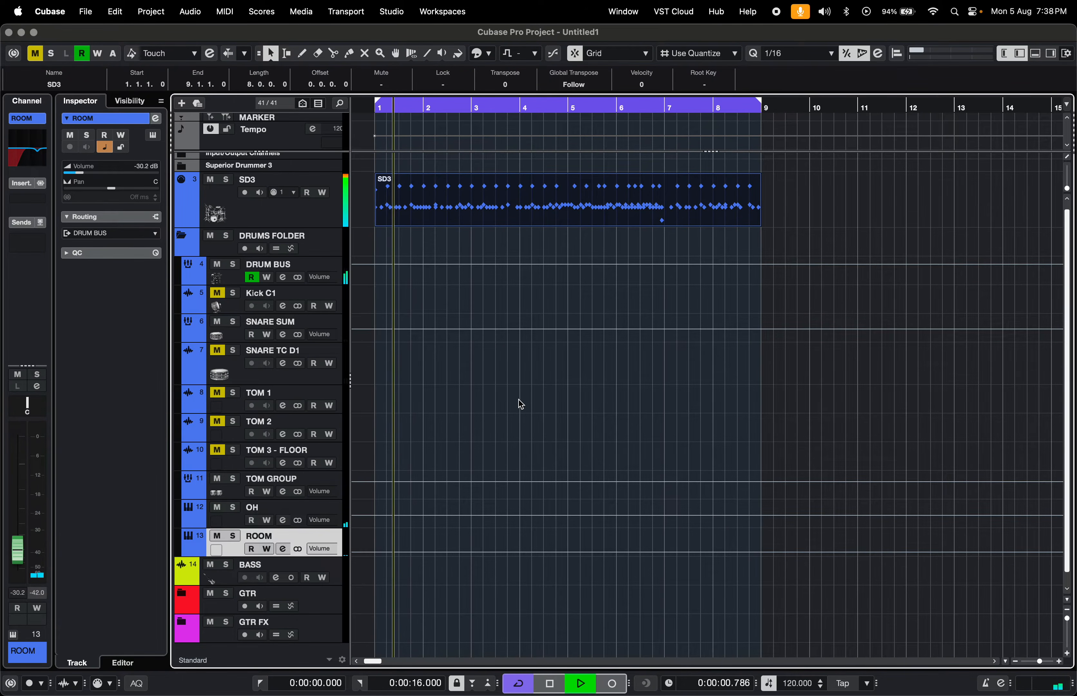
Show the VST instrument rack and check which Superior Drummer 3 outputs feed the OH and ROOM tracks
left_click(231, 520)
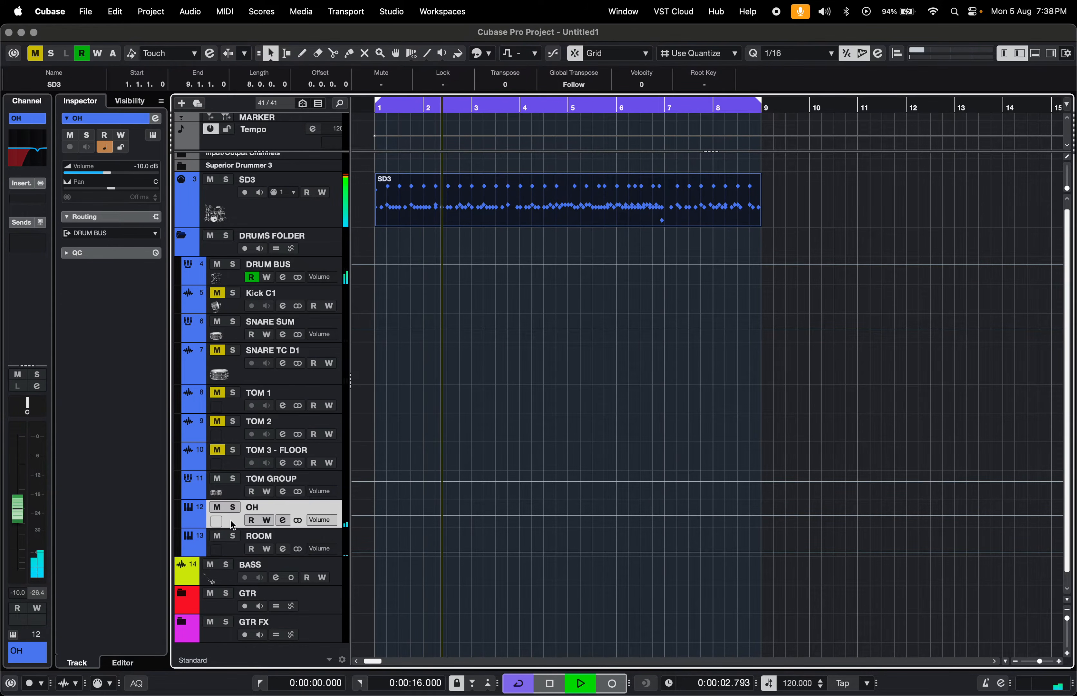
key("super+alt+r")
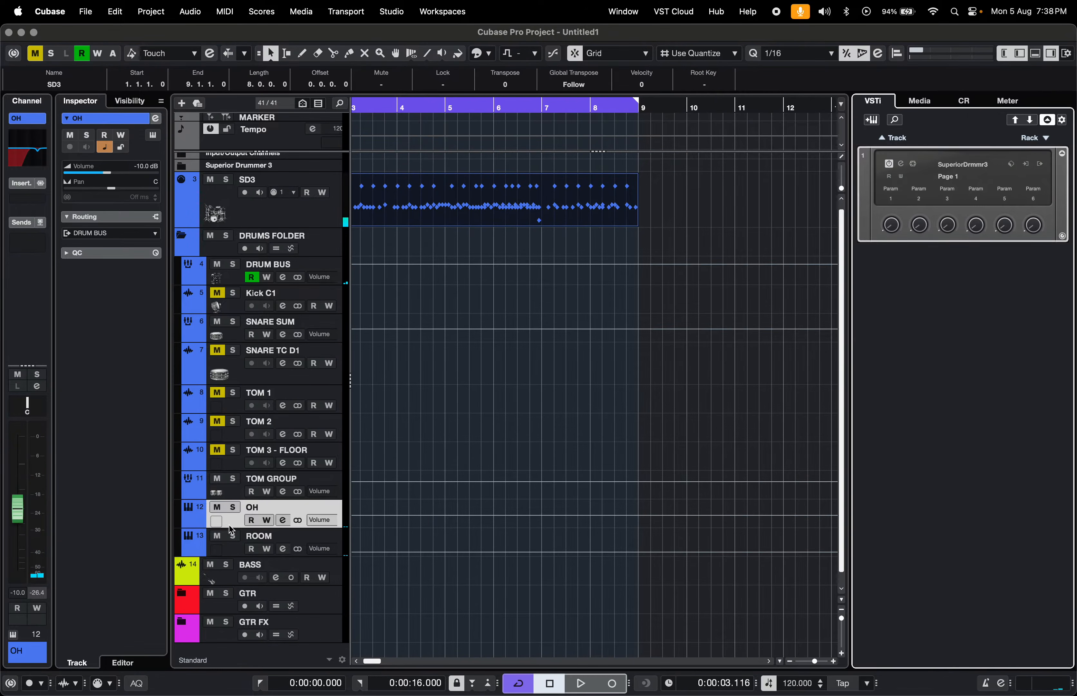
left_click(226, 549)
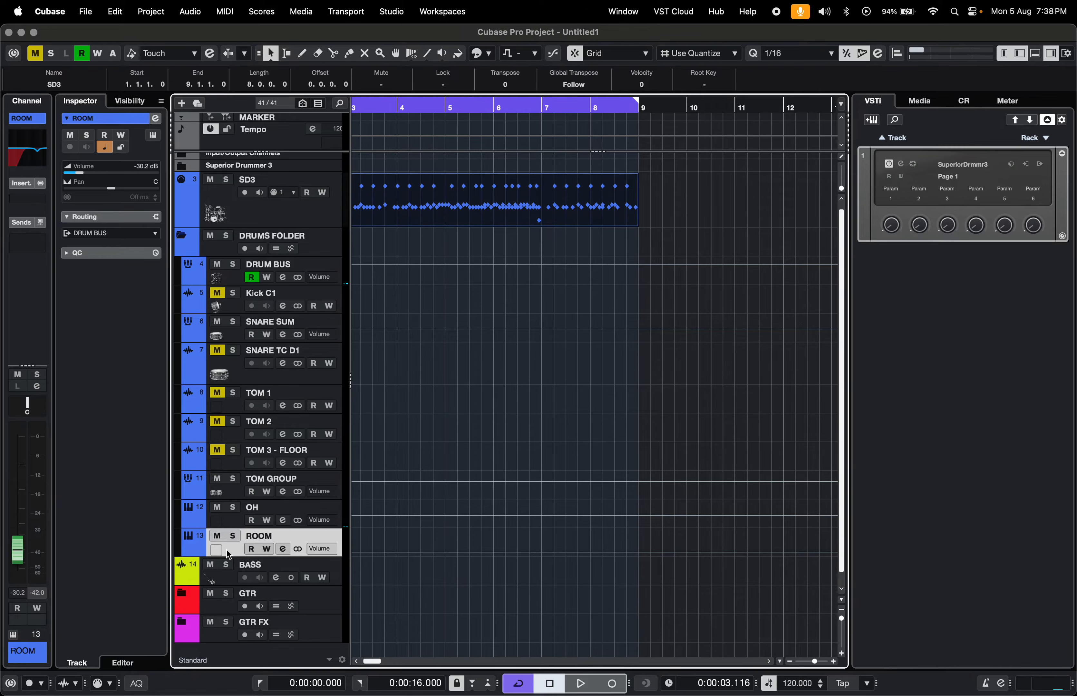
left_click(1041, 168)
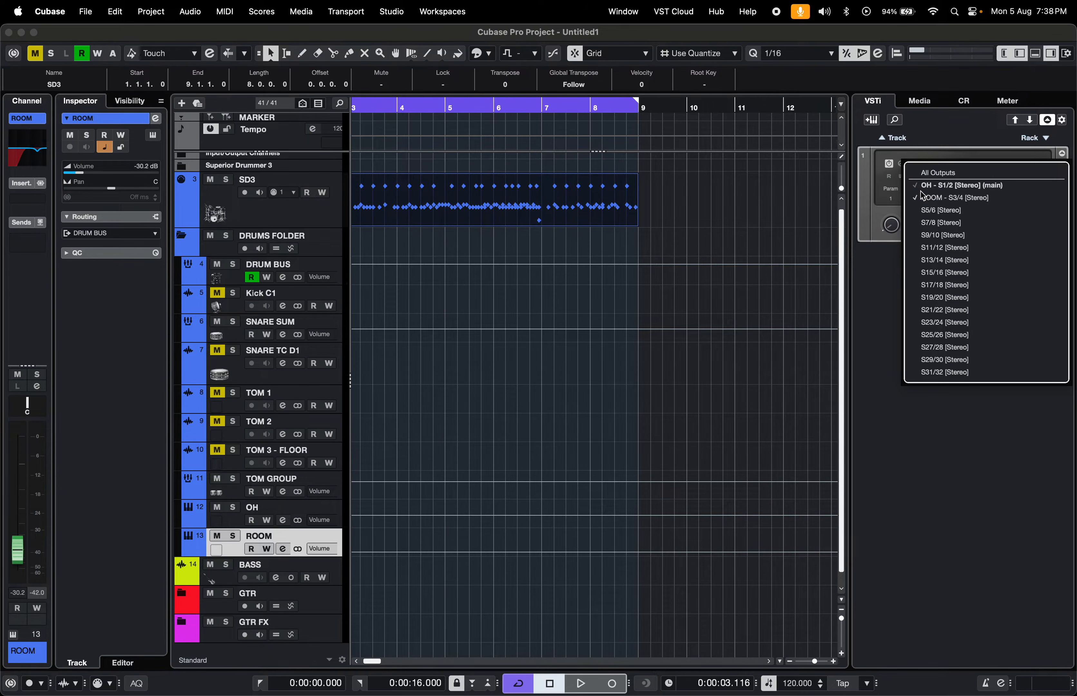
left_click(887, 271)
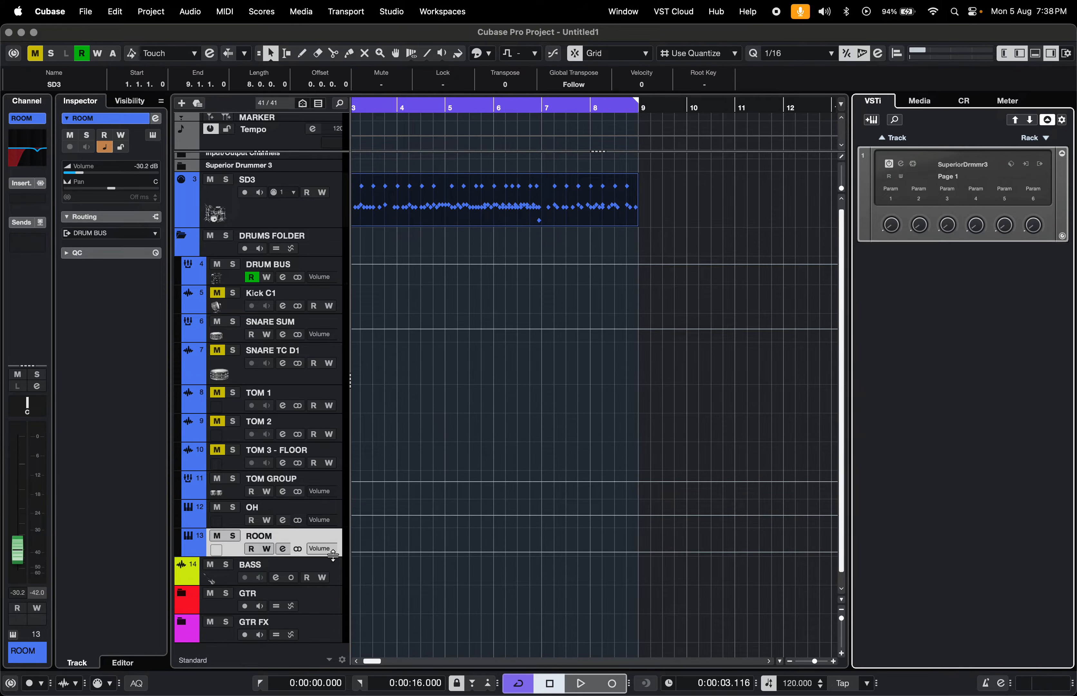
left_click_drag(232, 557, 232, 592)
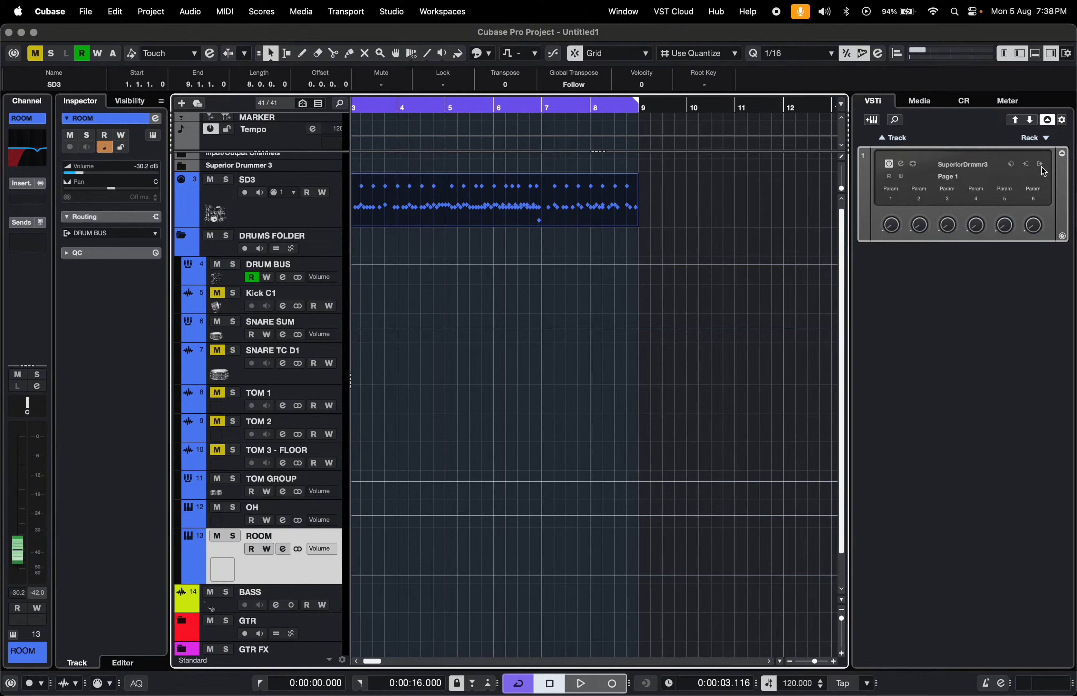
Activate Superior Drummer 3 outputs S5/6 through S13/14, inspect their tracks, and deactivate those outputs again
left_click(1041, 168)
left_click_drag(914, 210, 913, 257)
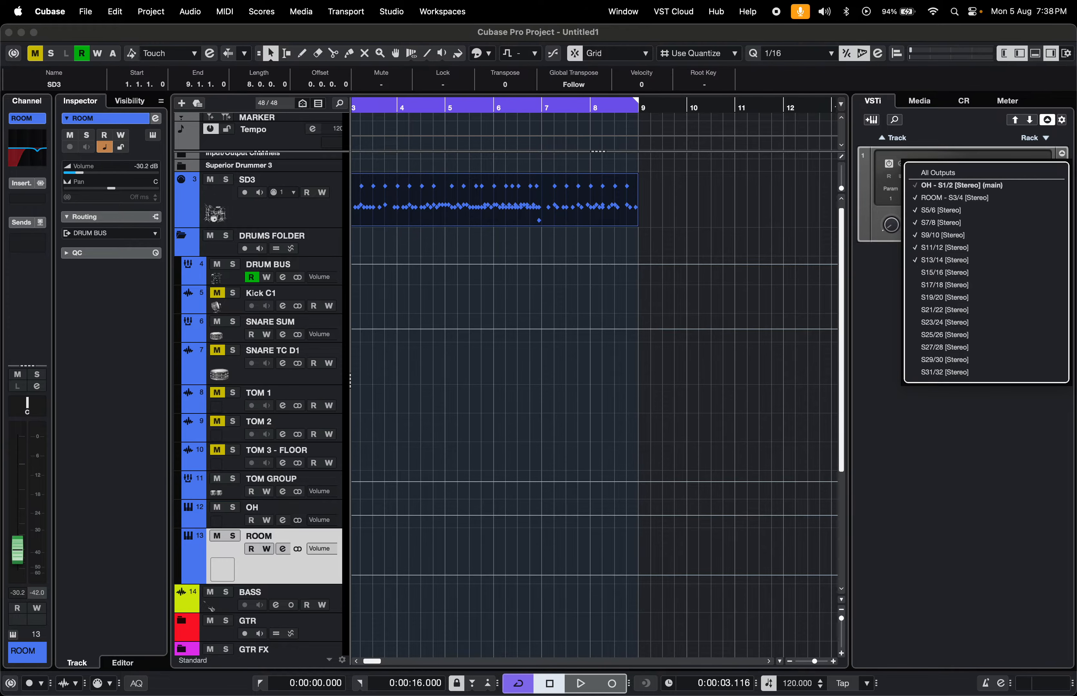
scroll(541, 505, "down", 6)
scroll(540, 506, "right", 1)
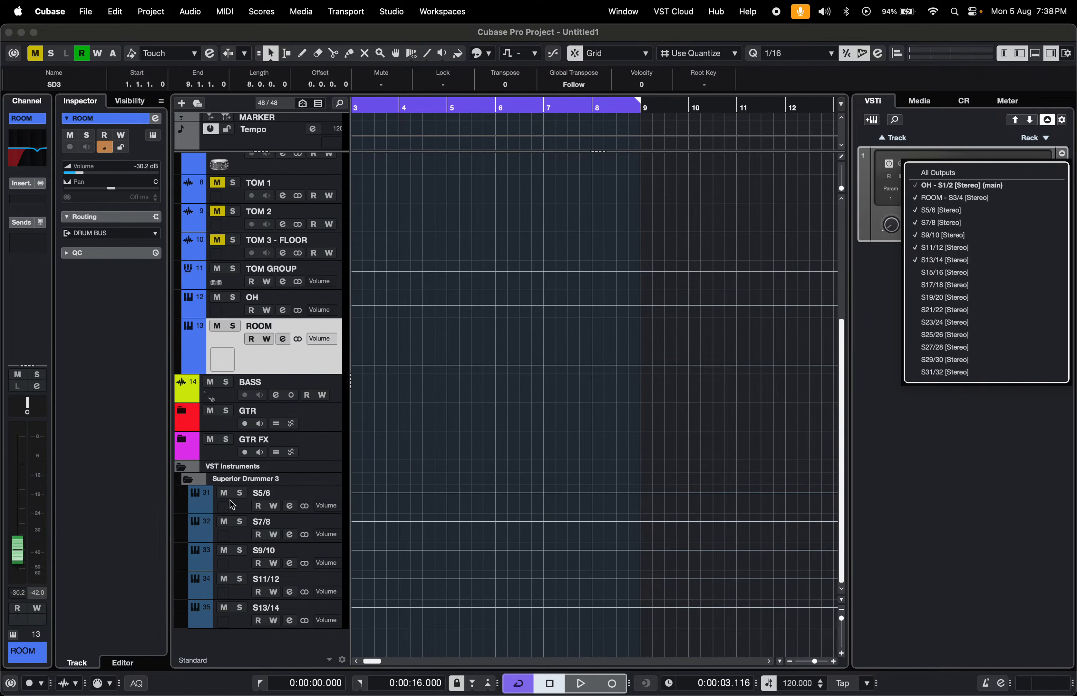
left_click_drag(916, 211, 915, 269)
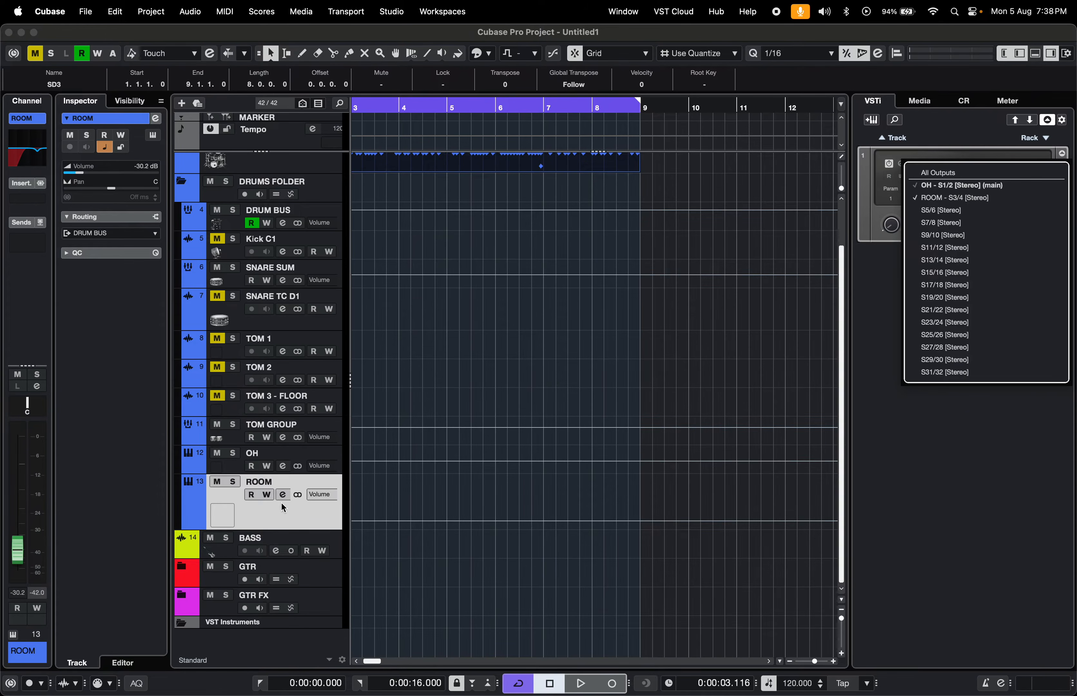
left_click(873, 311)
Hide the VST instrument rack and clear all track mutes while playing the full drum part
scroll(410, 371, "left", 3)
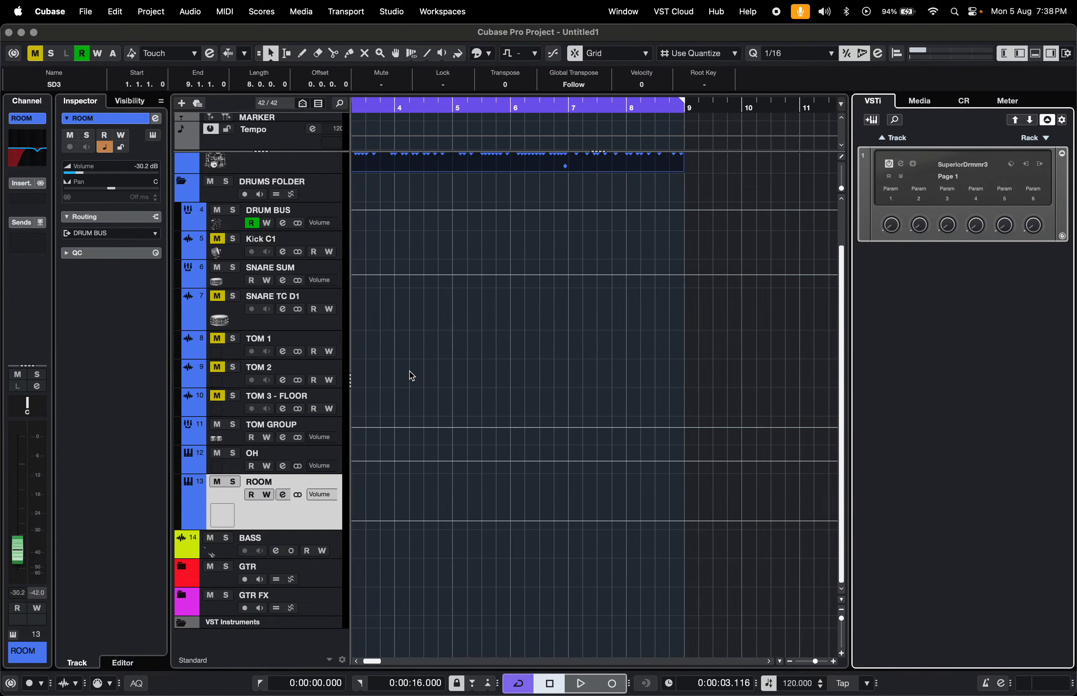
scroll(410, 371, "up", 3)
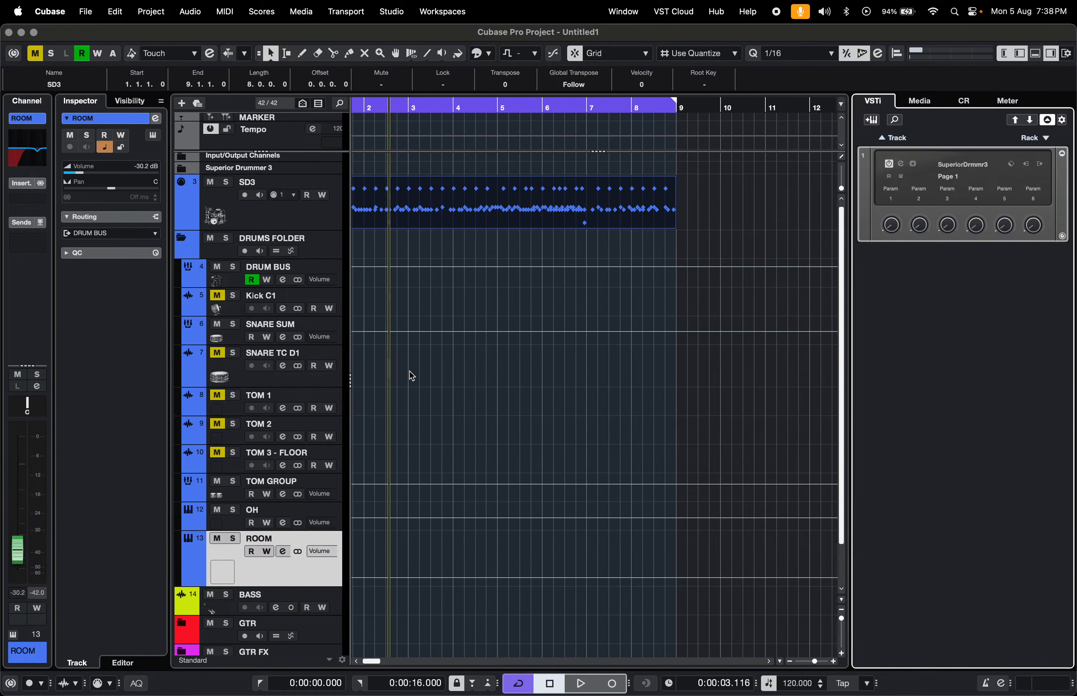
left_click(1050, 53)
scroll(372, 403, "left", 2)
scroll(372, 404, "up", 1)
scroll(374, 409, "down", 1)
key("space")
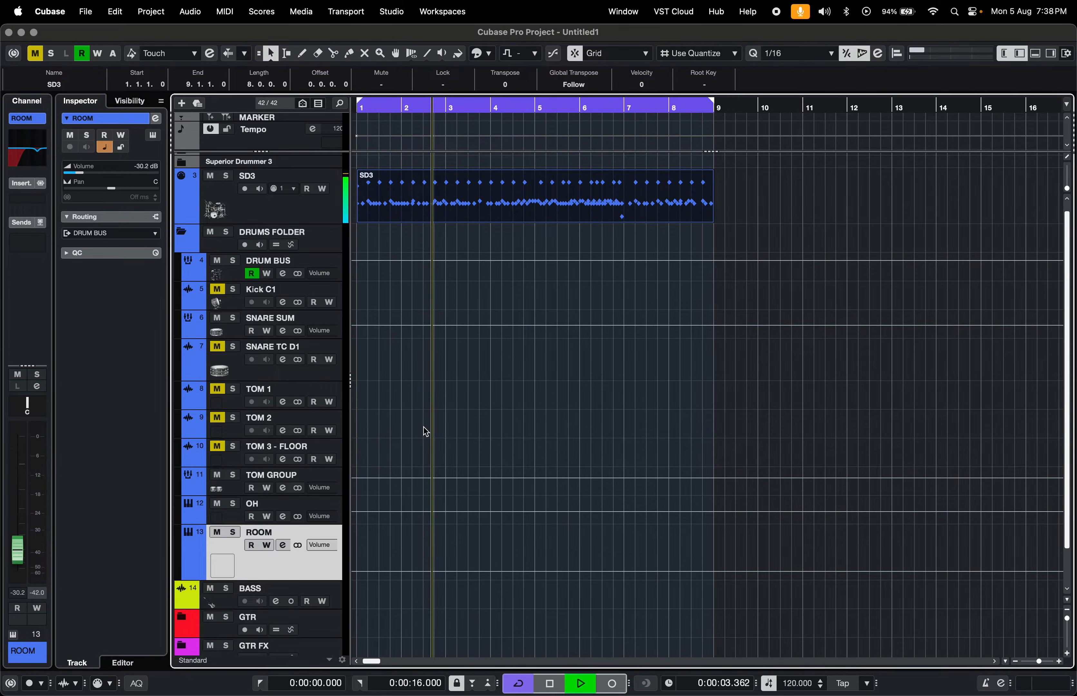
scroll(426, 434, "up", 2)
left_click(35, 52)
scroll(413, 387, "down", 2)
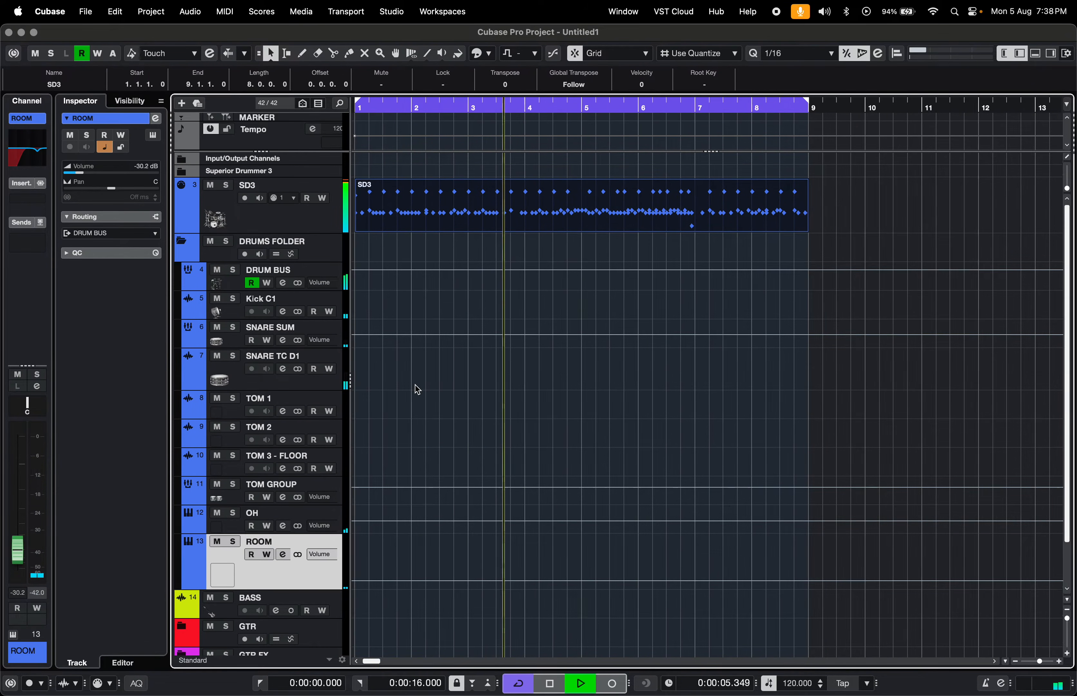
key("space")
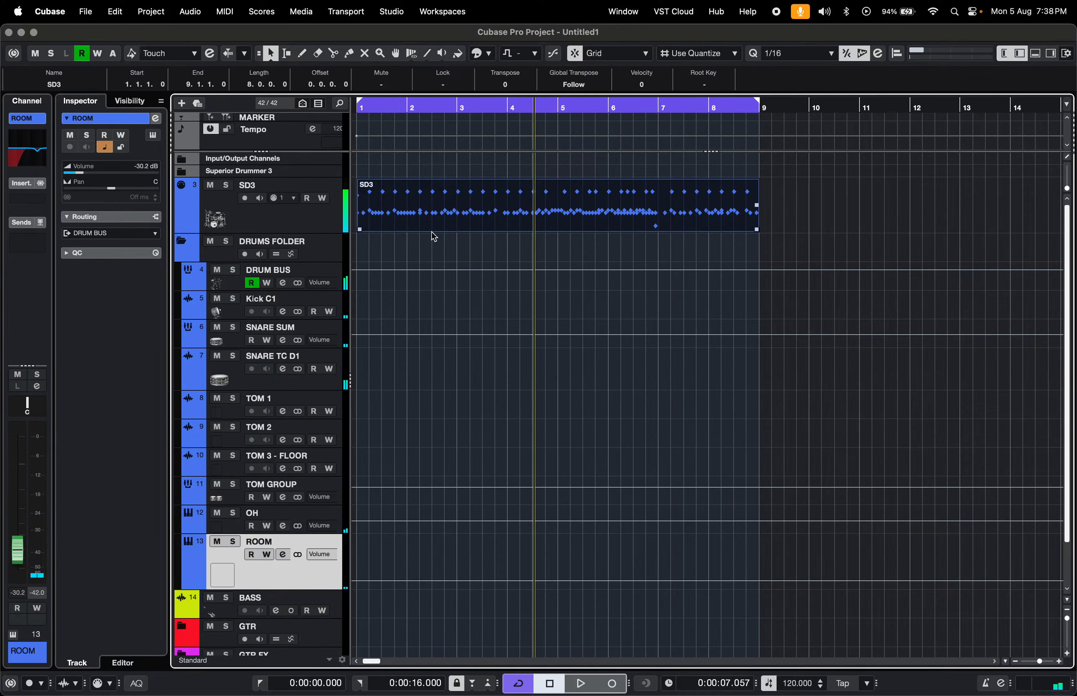
Open the SD3 part in the Drum Editor and insert a Tom 1 (A1) note at the start of bar 1
double_click(432, 227)
left_click_drag(472, 419, 517, 413)
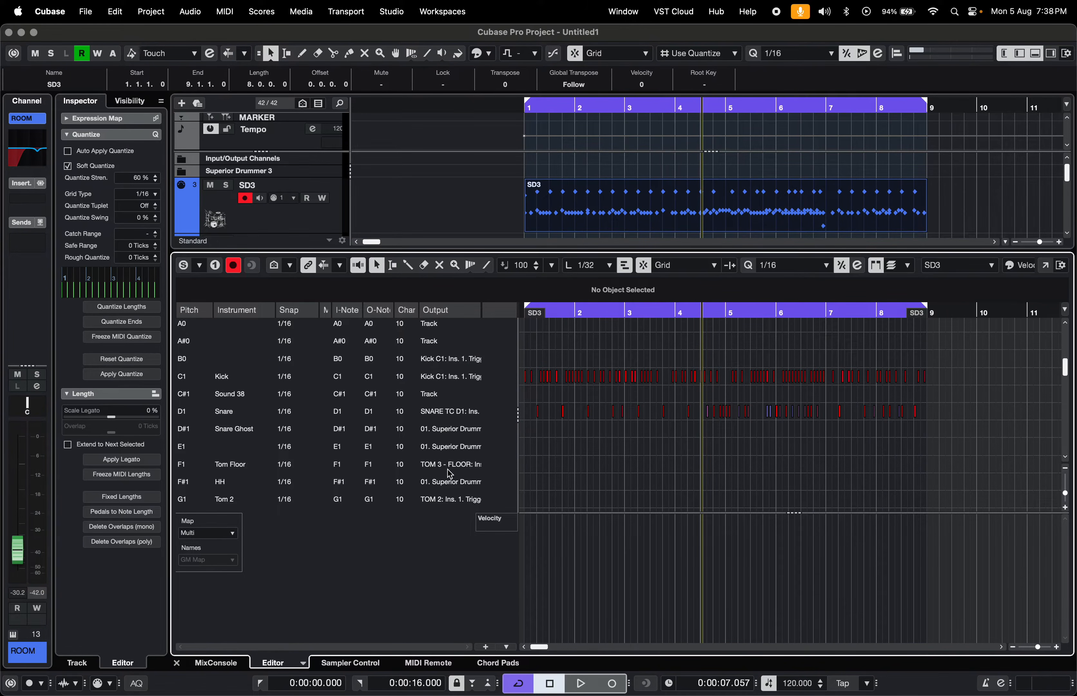
scroll(577, 466, "down", 5)
scroll(526, 452, "up", 5)
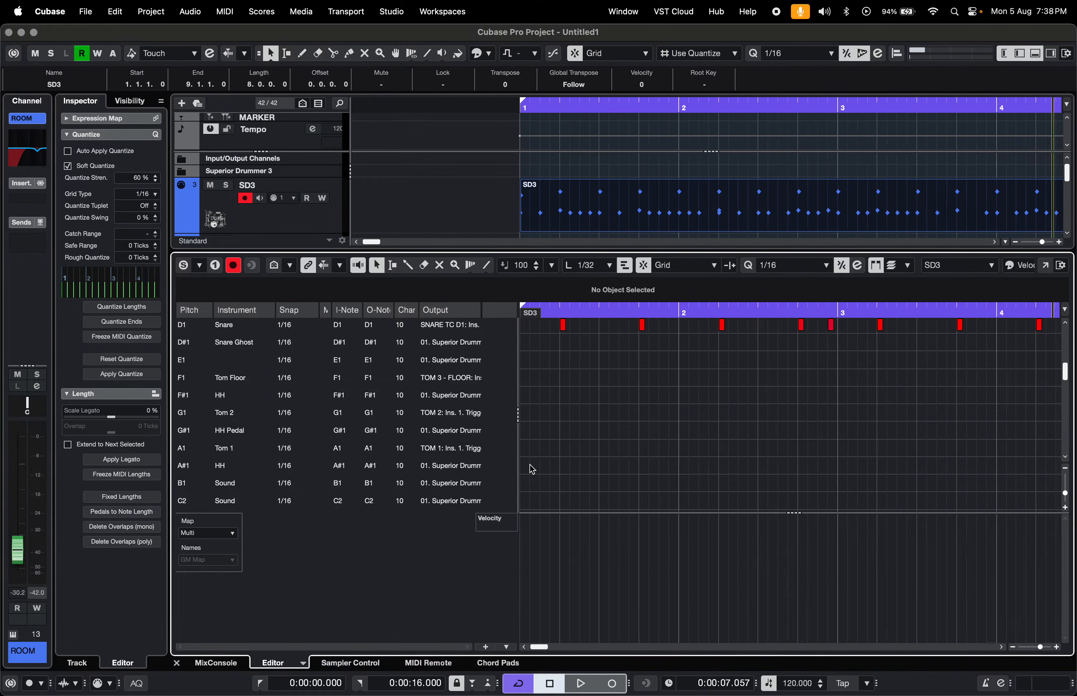
left_click(532, 453)
scroll(529, 448, "down", 1)
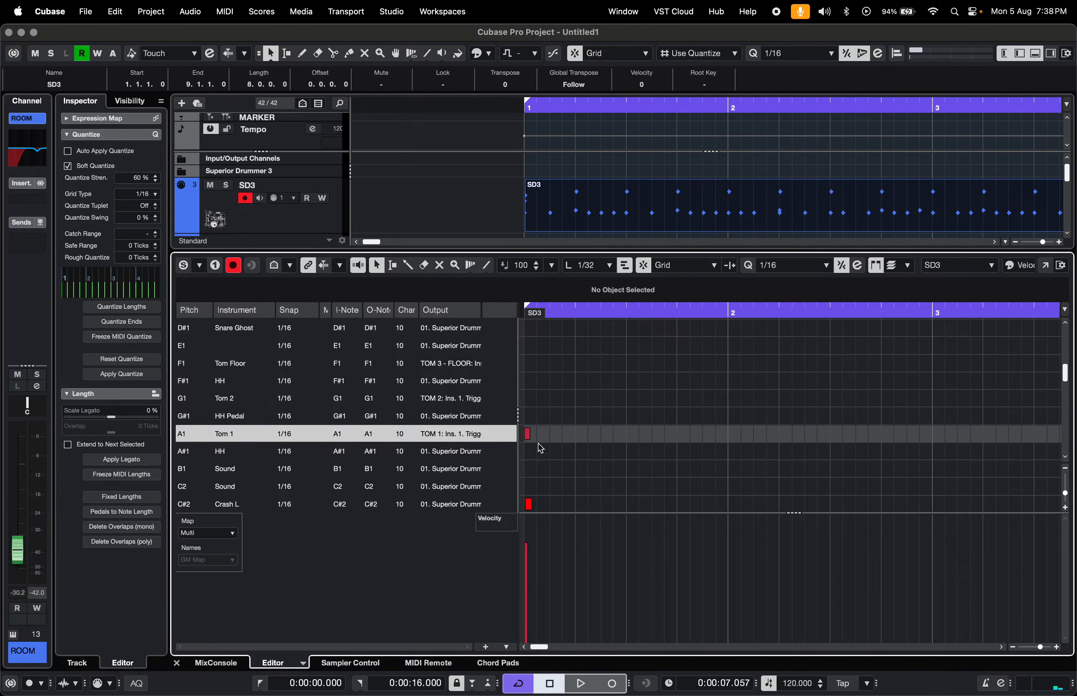
Route the Tom 1 (A1) output to TOM 2's Trigger 2, switch it to TOM 3 - FLOOR's Trigger 2, and audition the note
left_click(462, 435)
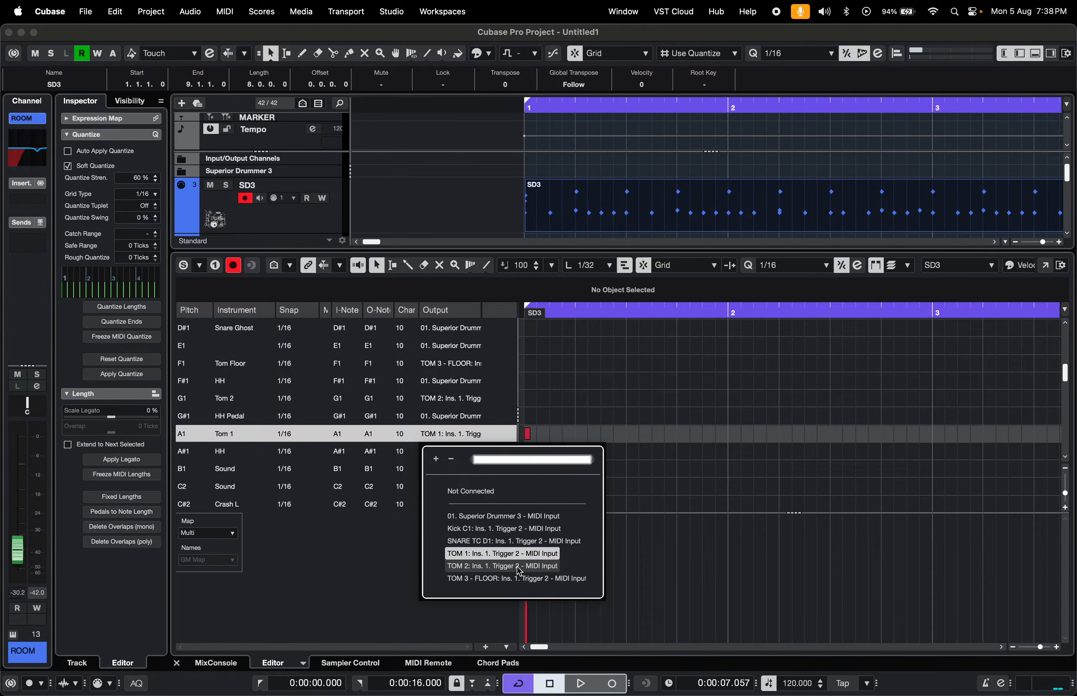
left_click(534, 568)
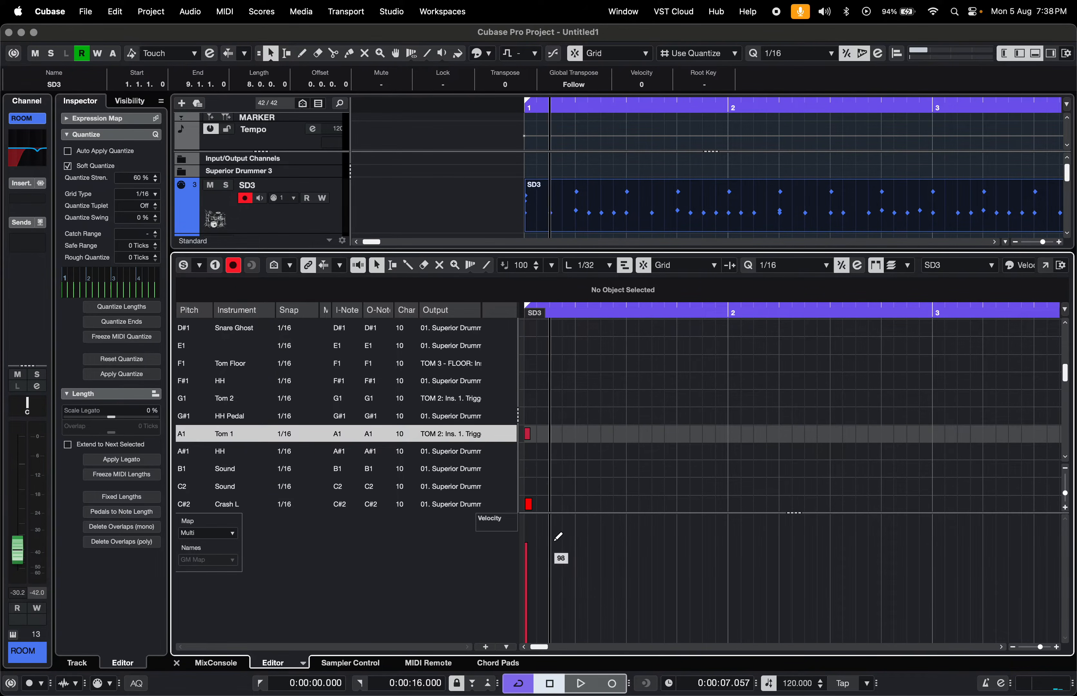
left_click(435, 440)
left_click(527, 581)
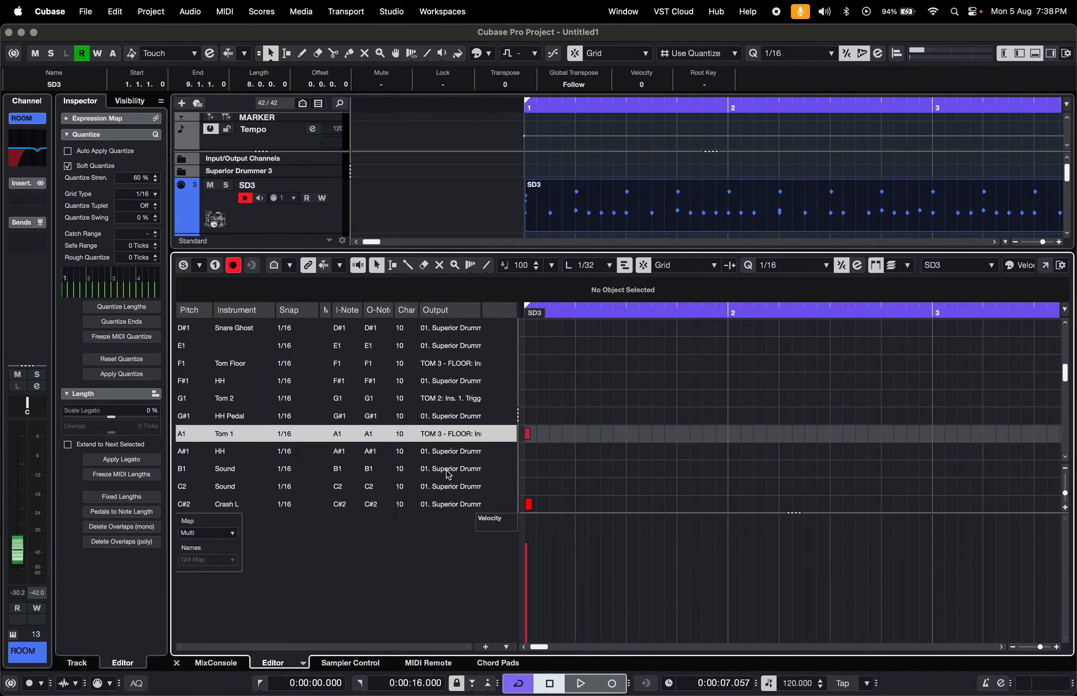
left_click(528, 435)
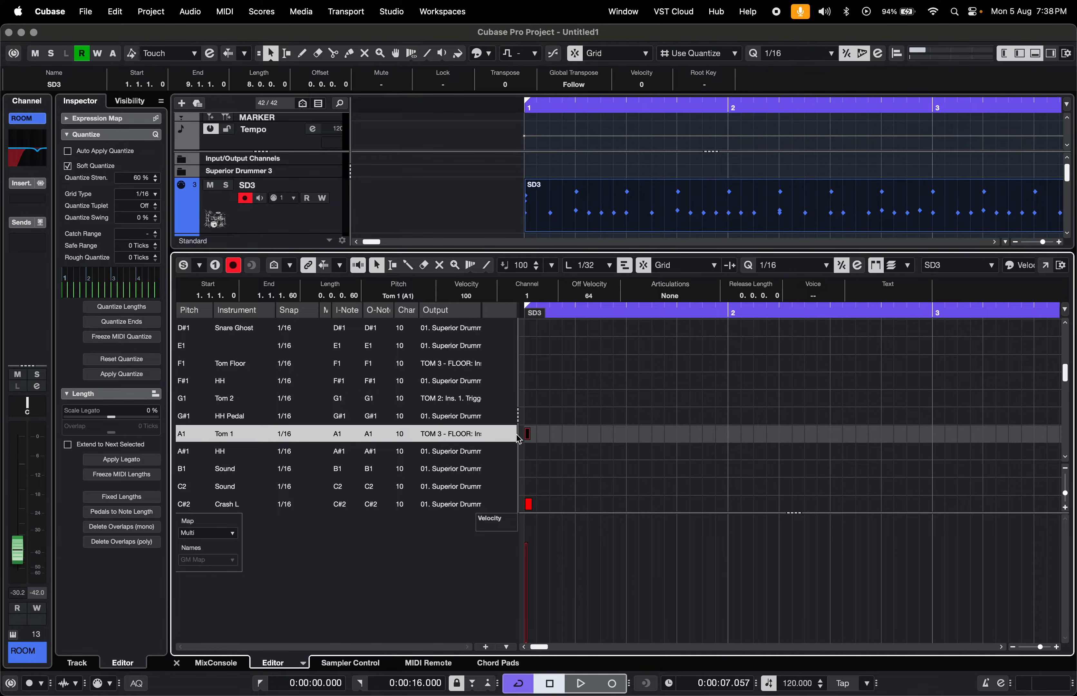
Route the Tom 1 (A1) output to Kick C1's Trigger 2 MIDI input, audition the note and close the Drum Editor
left_click(446, 440)
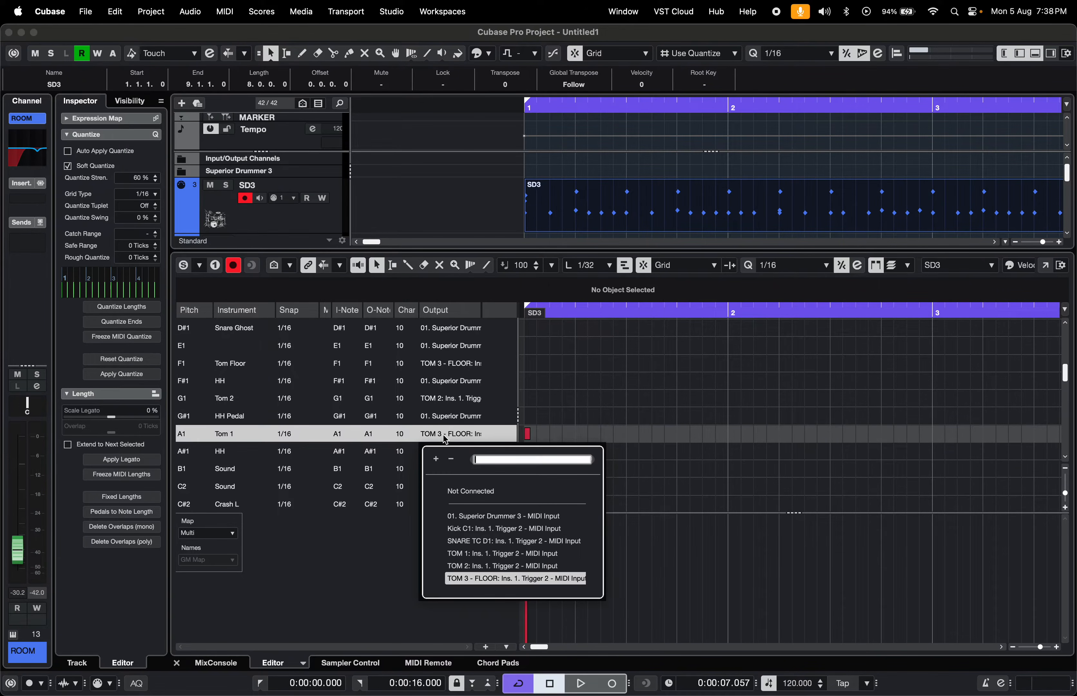
left_click(466, 528)
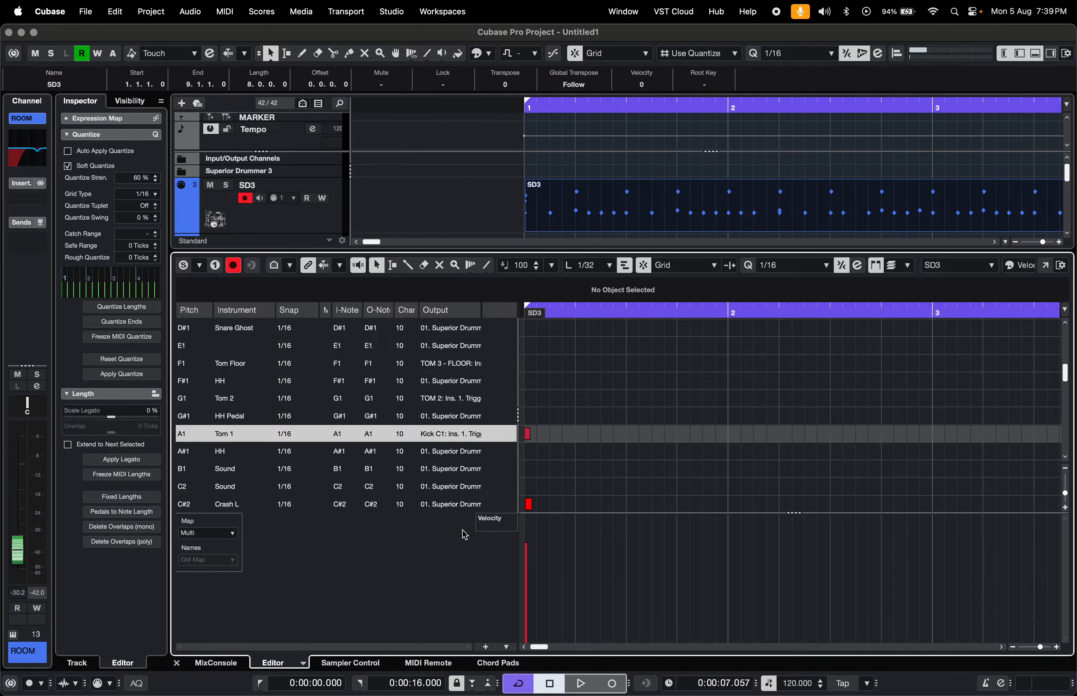
left_click(528, 434)
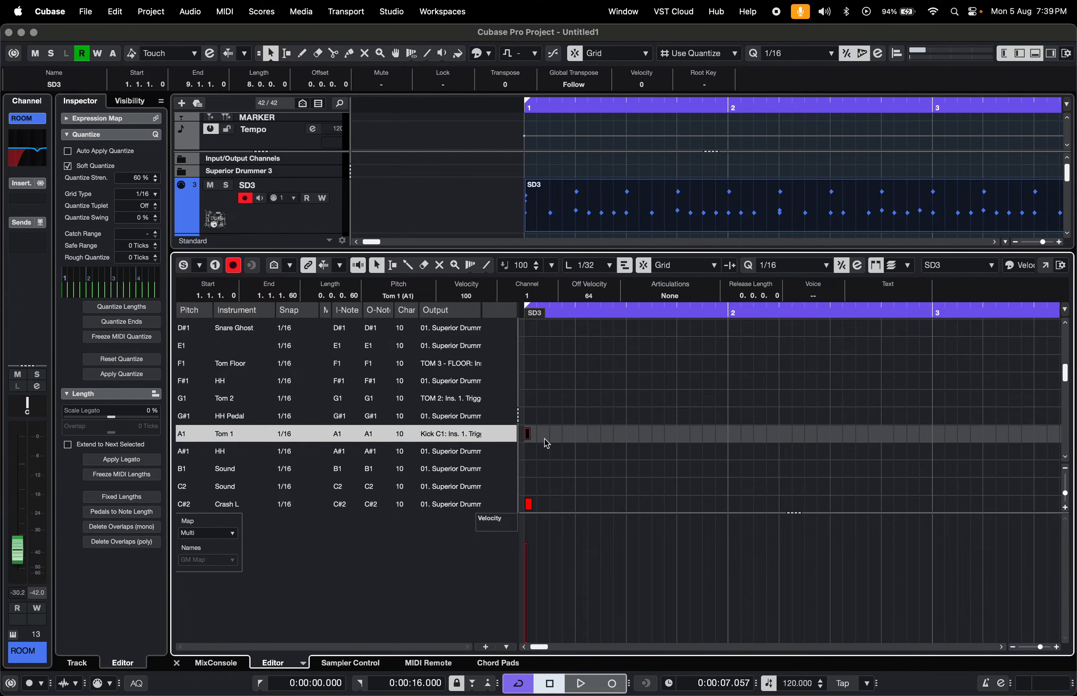
left_click(177, 663)
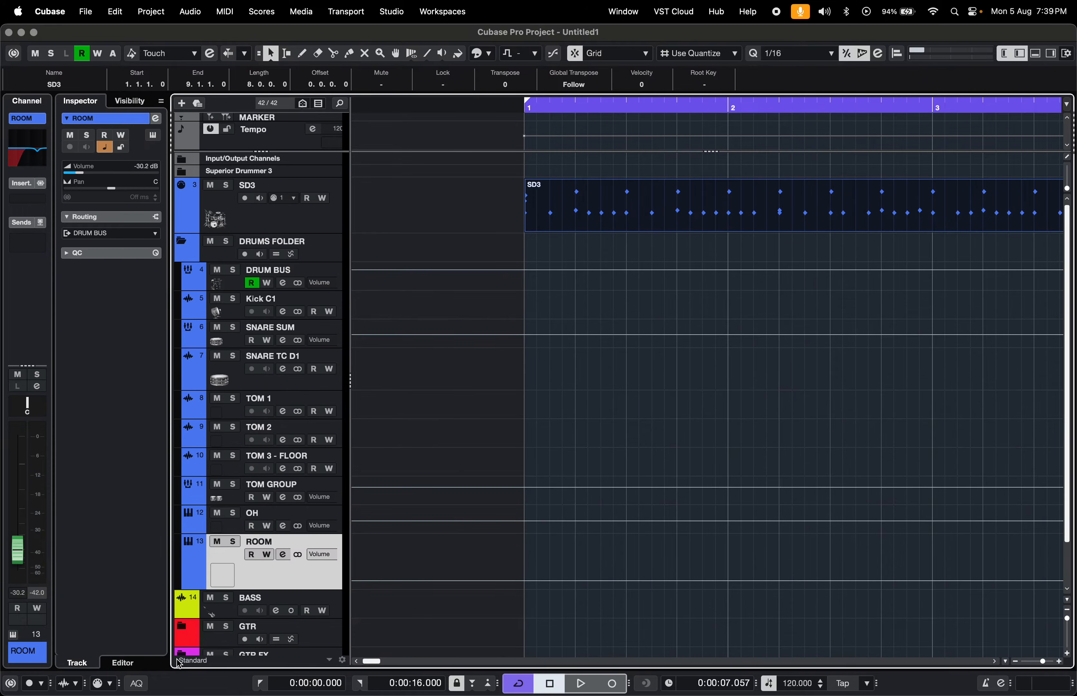
Reopen the SD3 part in the Drum Editor and look through the drum map's instruments and output assignments
key("g")
key("g")
double_click(647, 215)
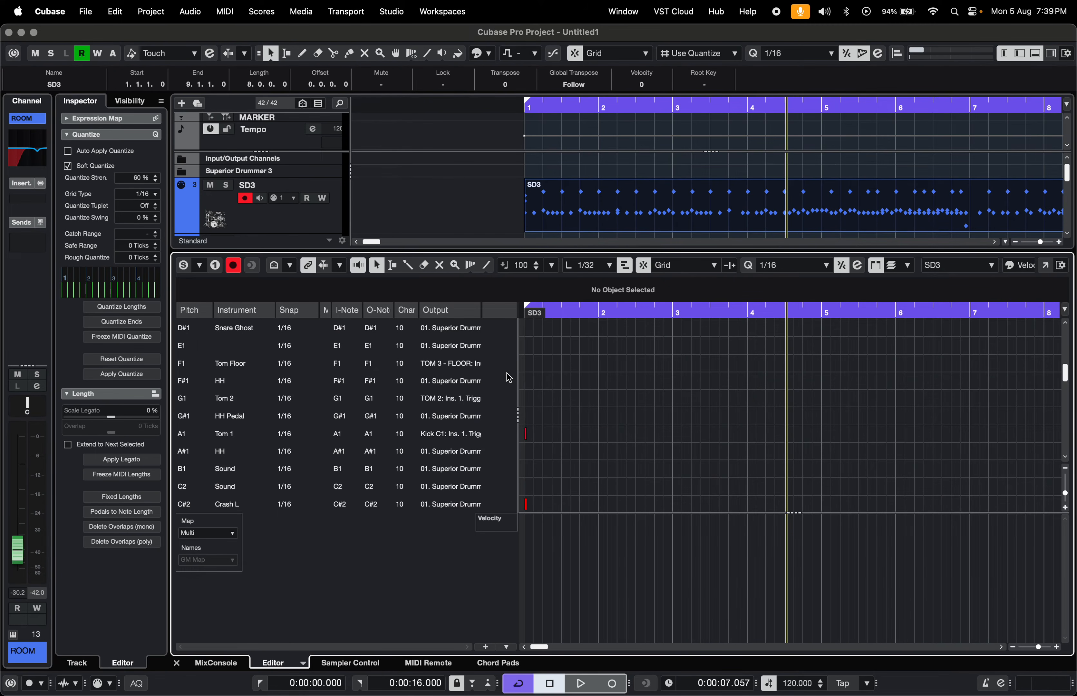
scroll(458, 373, "down", 15)
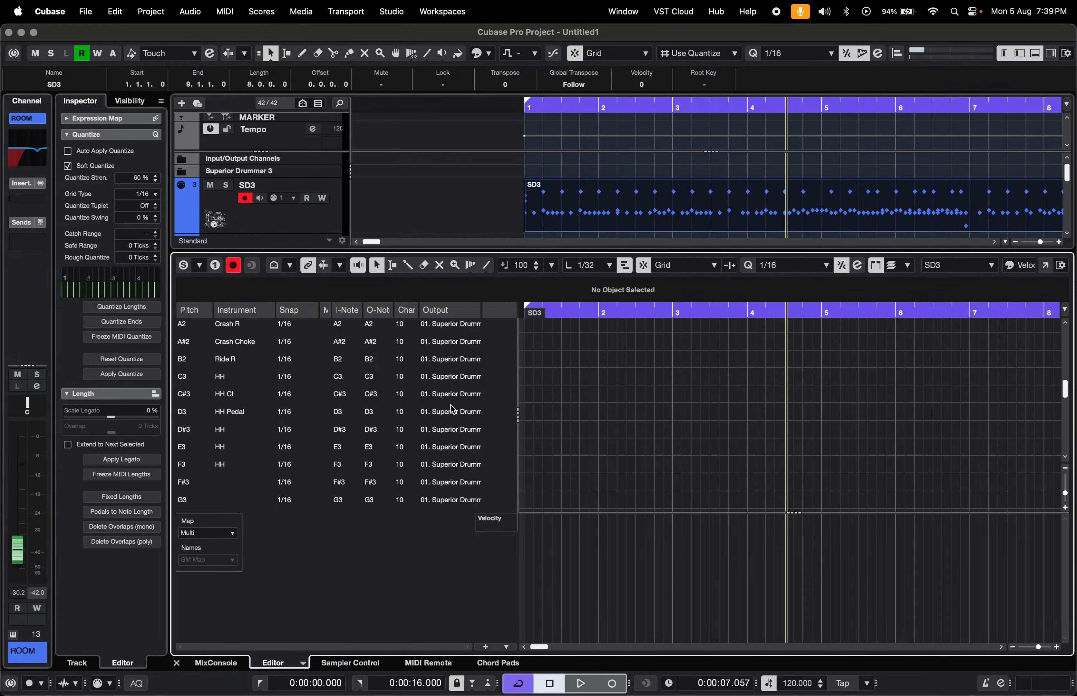
scroll(453, 410, "up", 20)
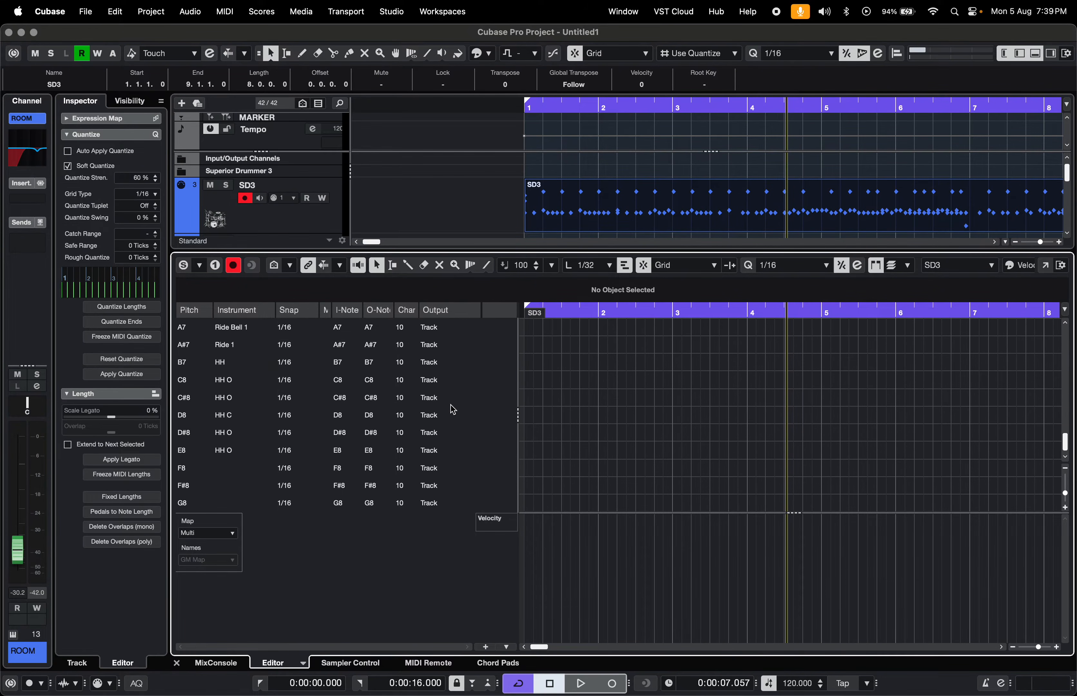
scroll(453, 410, "down", 6)
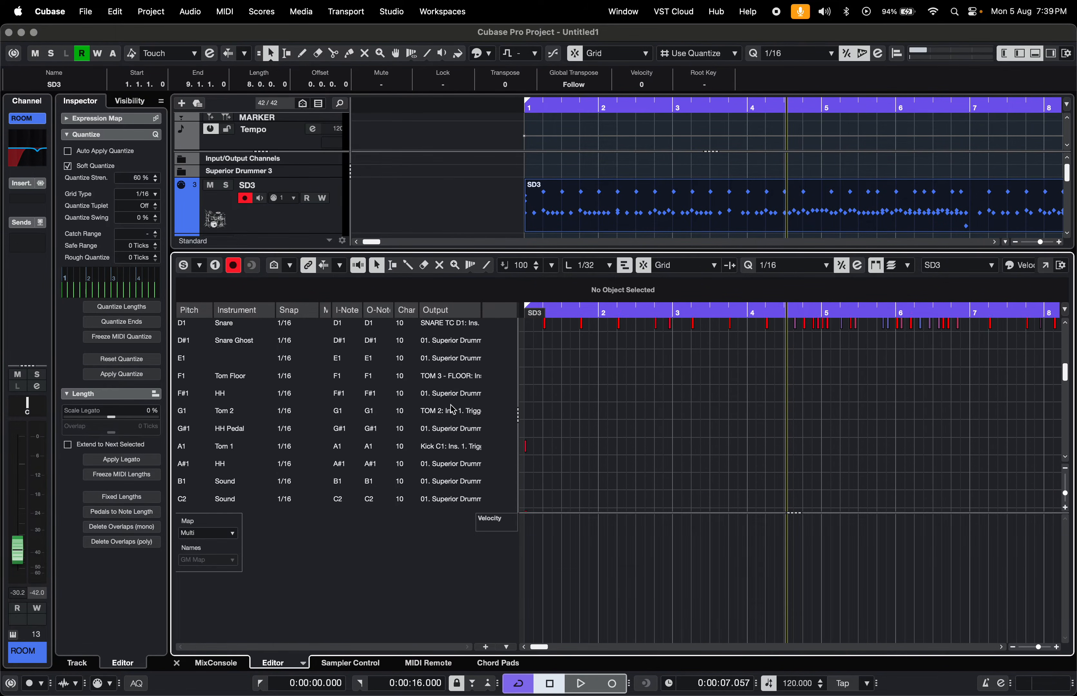
Close the Drum Editor and play the SD3 part briefly from the project start
left_click(176, 663)
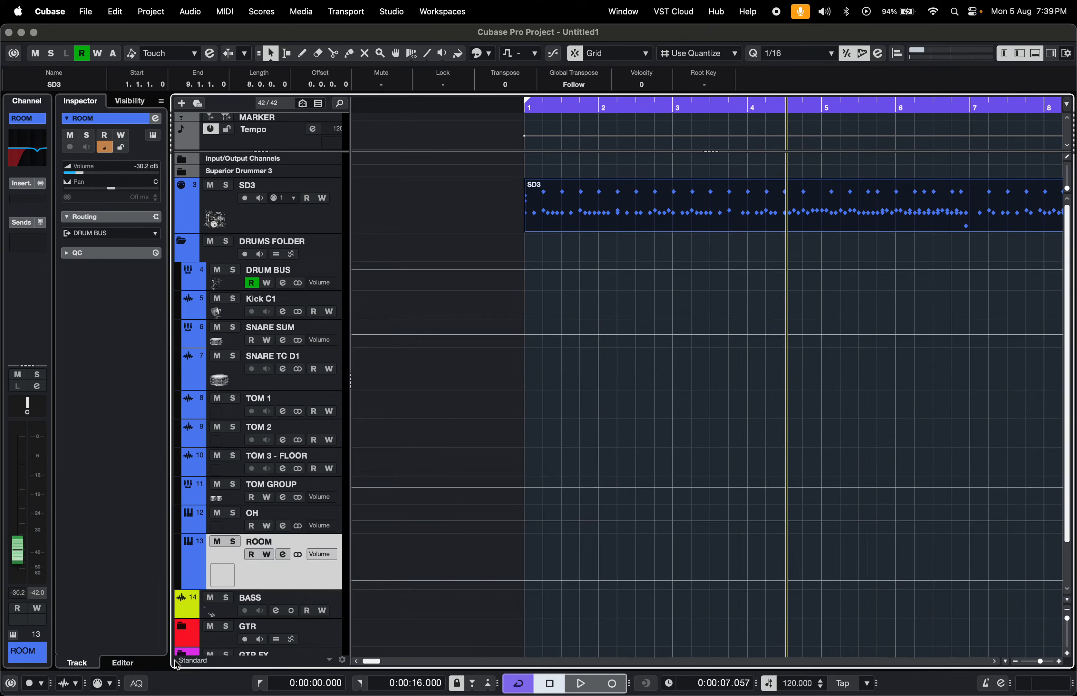
key("g")
key("g")
key("g")
scroll(663, 357, "up", 2)
scroll(662, 356, "left", 2)
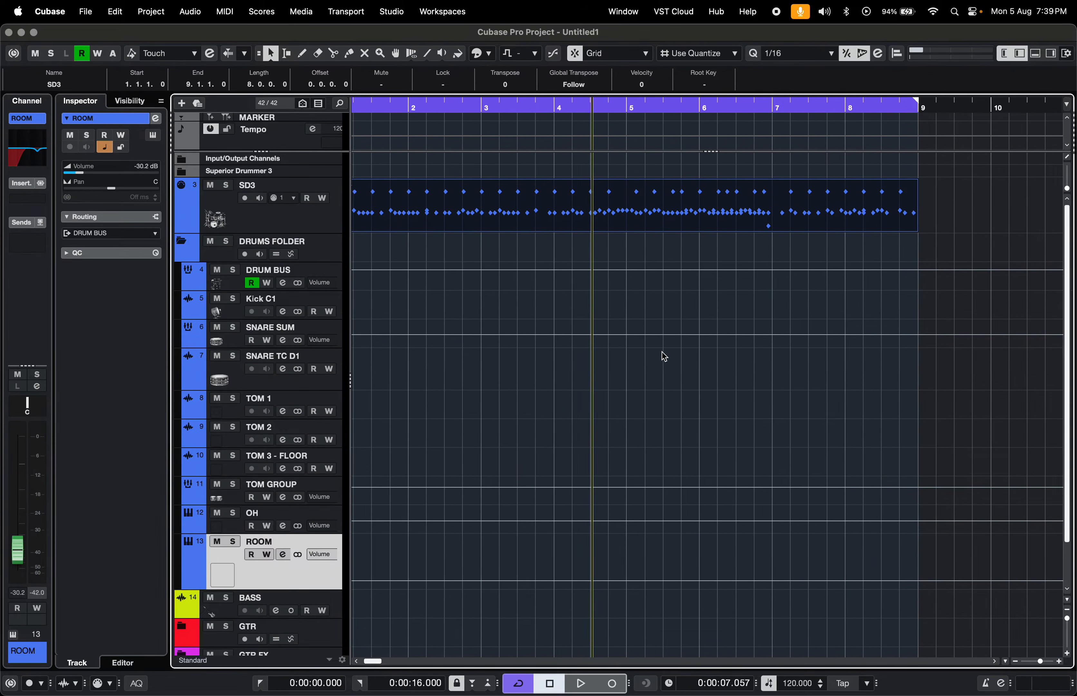
scroll(502, 316, "left", 2)
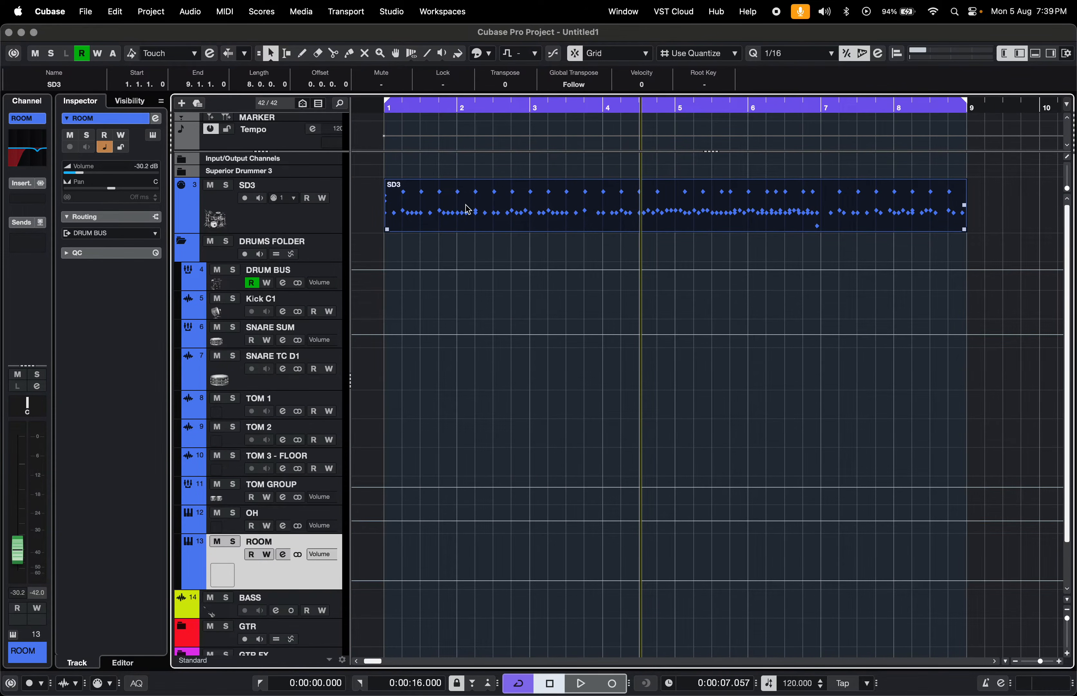
key("comma")
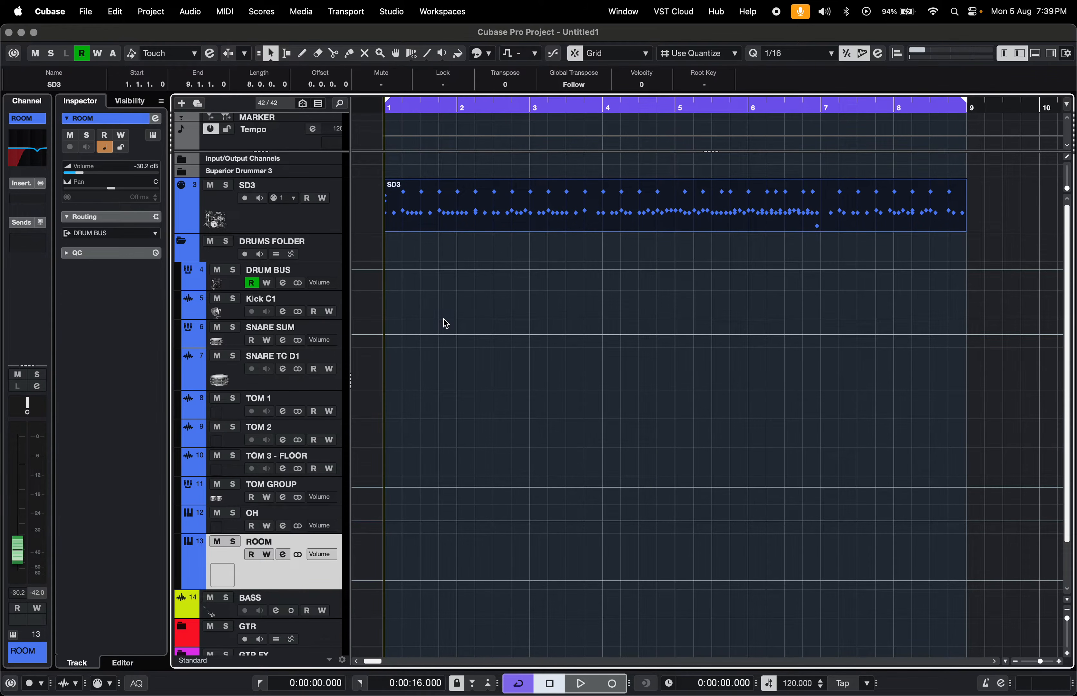
scroll(444, 319, "left", 3)
key("space")
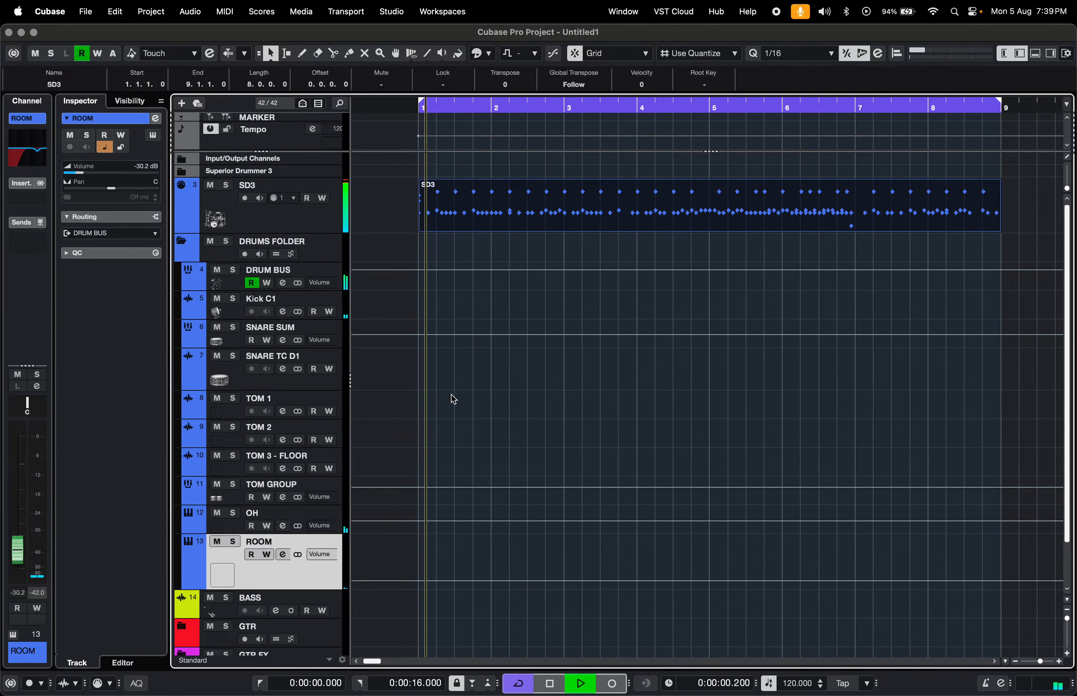
key("space")
scroll(438, 471, "up", 1)
scroll(439, 471, "down", 2)
scroll(449, 462, "down", 1)
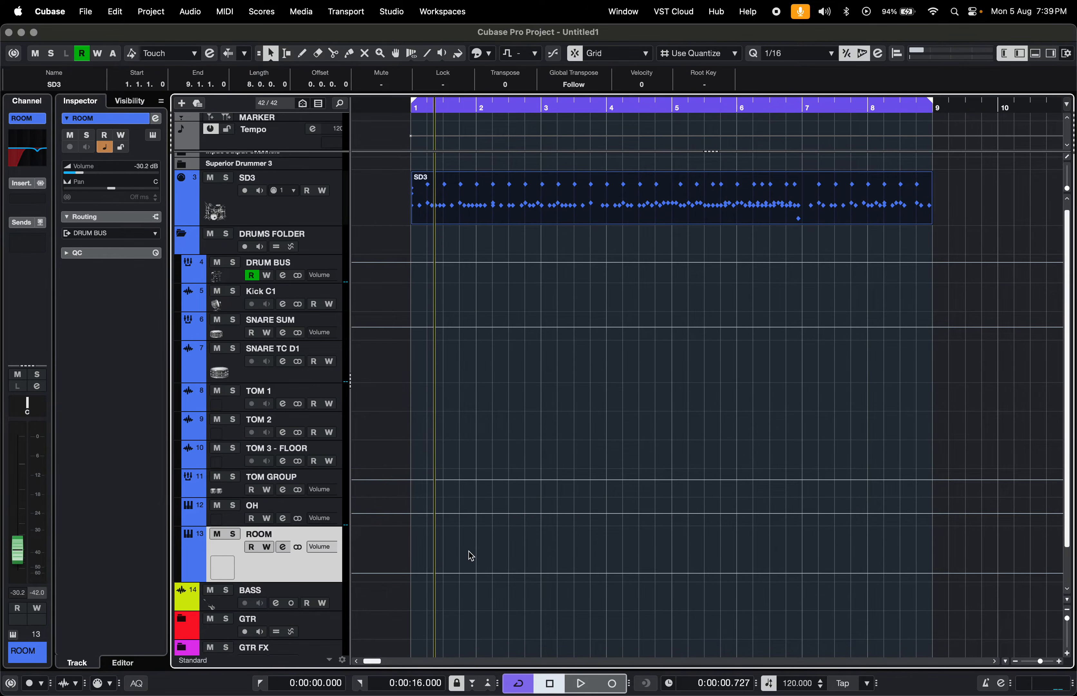
scroll(470, 555, "down", 1)
right_click(303, 637)
left_click(340, 274)
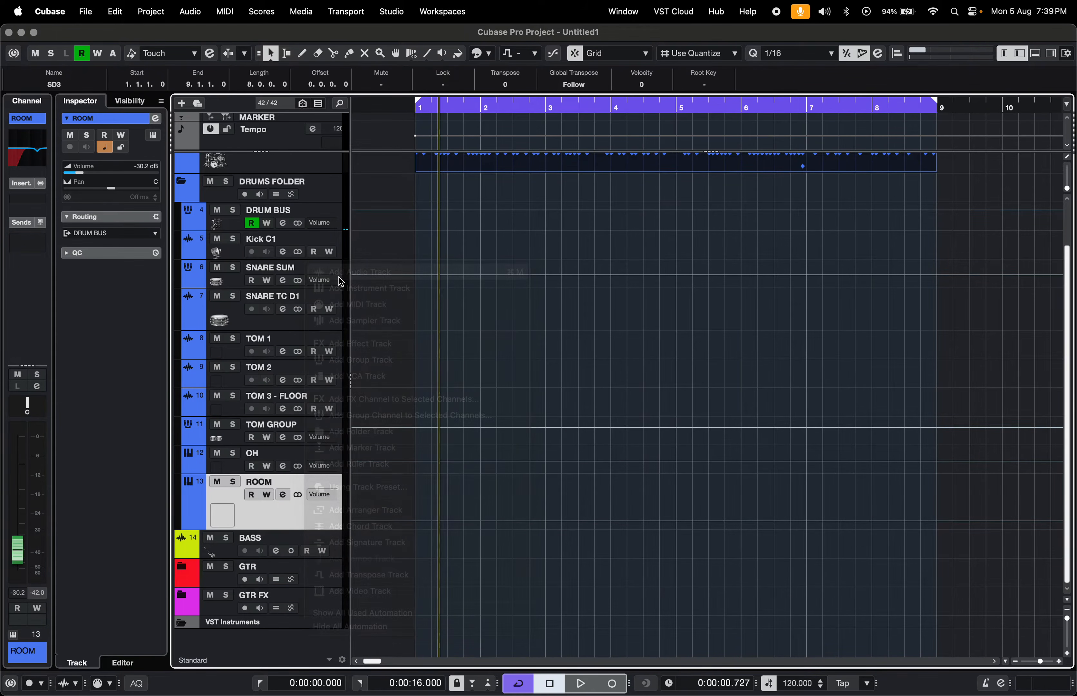
left_click(549, 241)
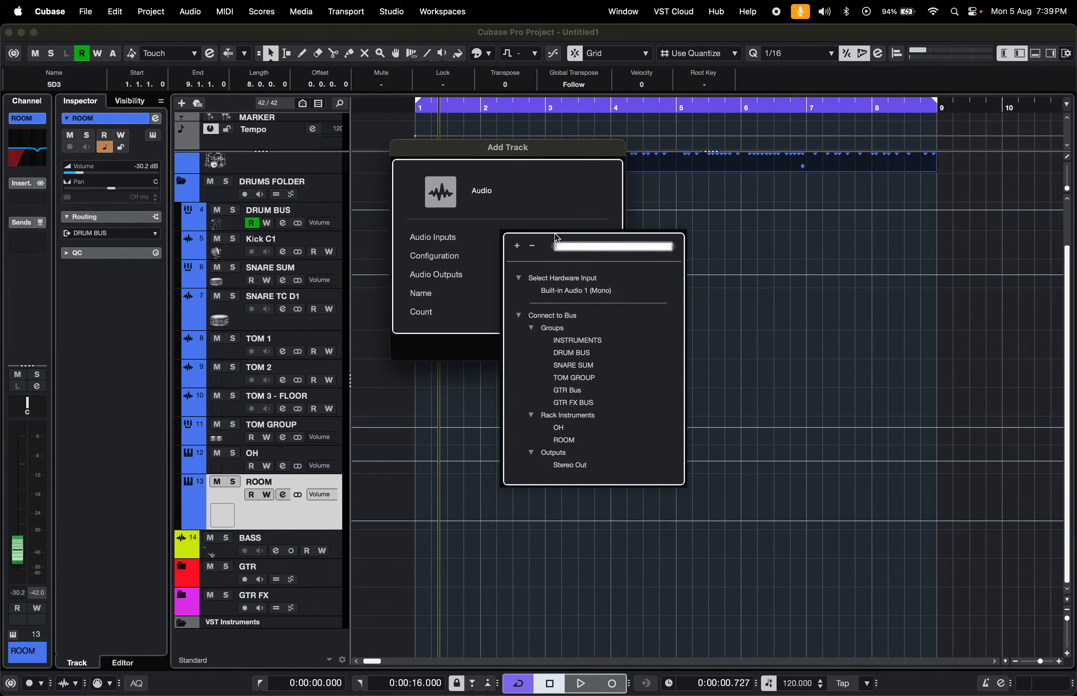
left_click(561, 194)
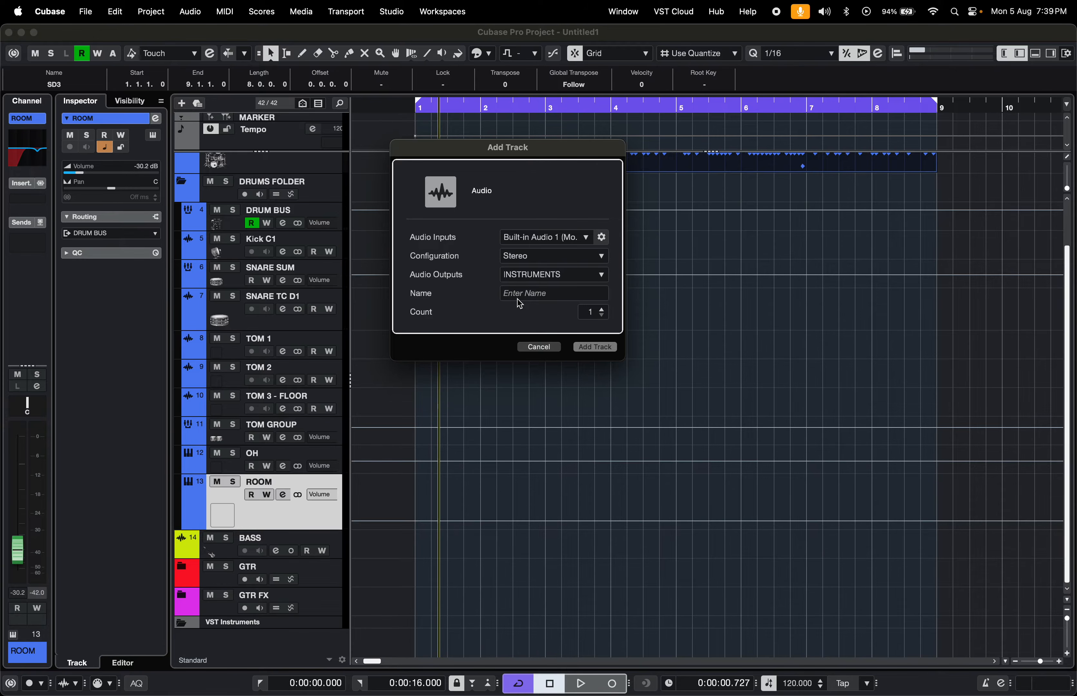
left_click(540, 346)
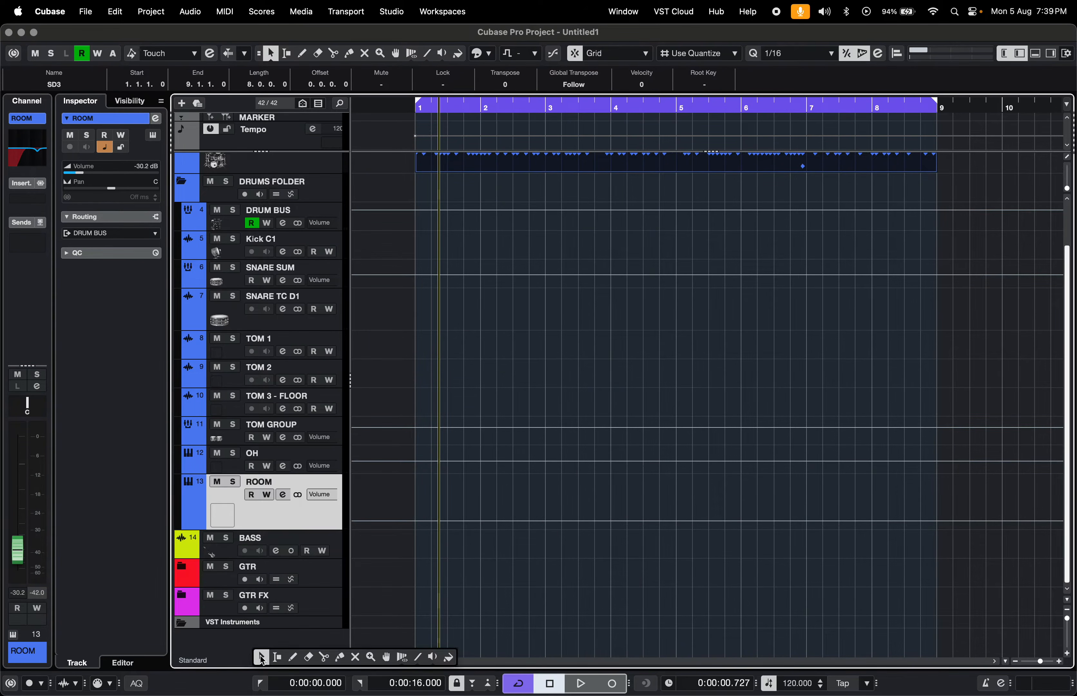
Add a Kontakt 7 instrument track below the ROOM track with its audio output routed to DRUM BUS
right_click(262, 642)
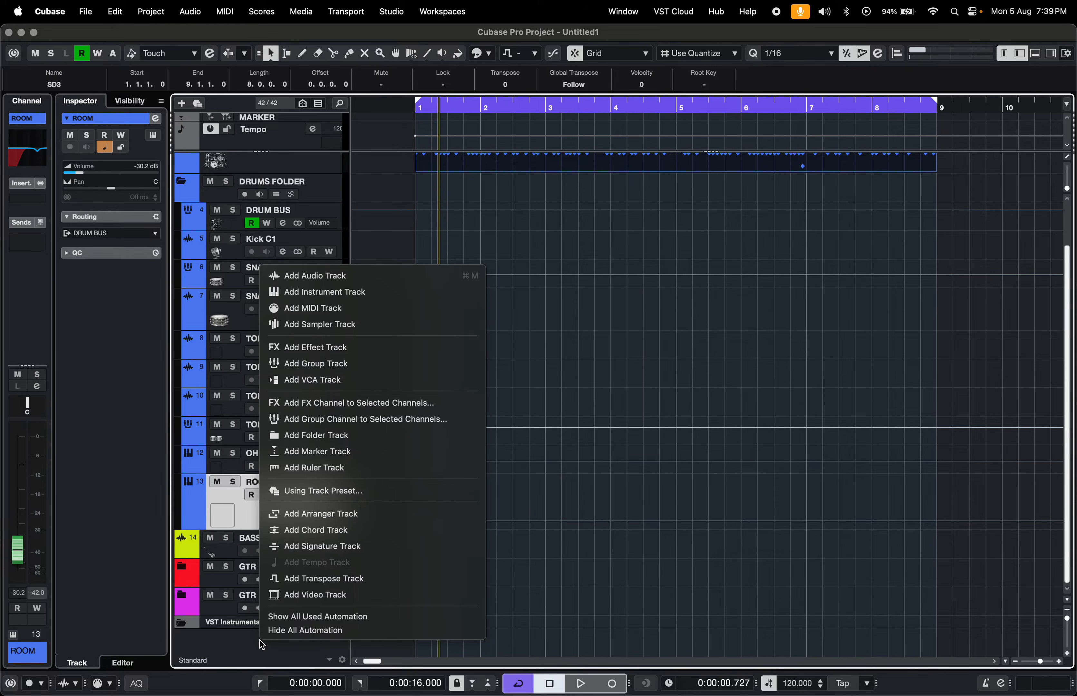
left_click(323, 293)
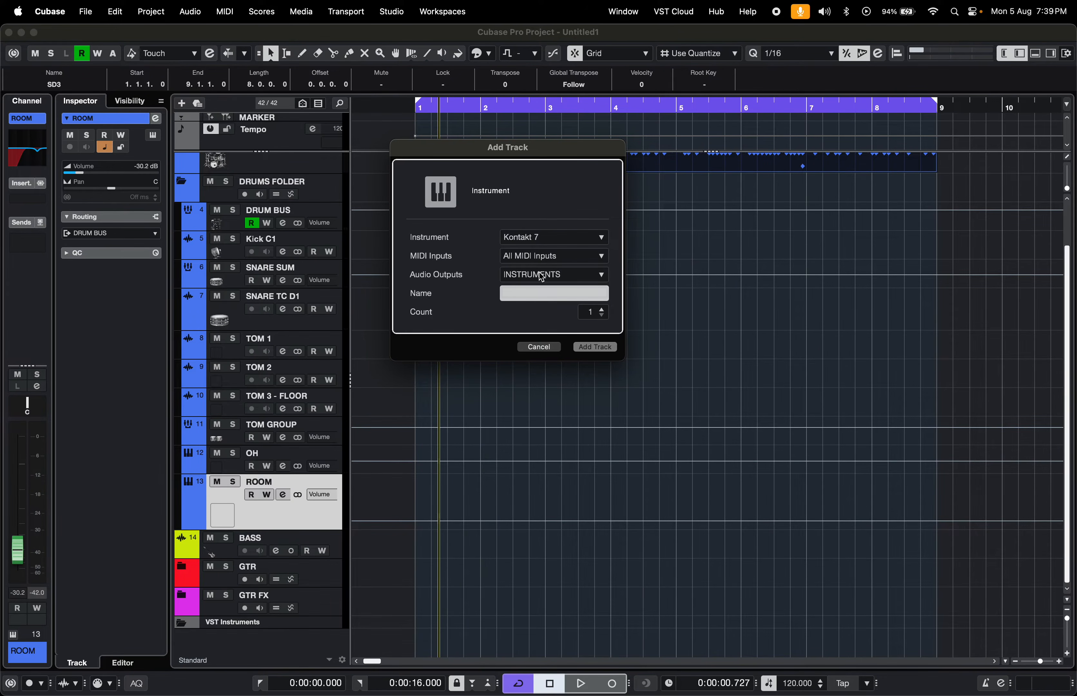
left_click(539, 275)
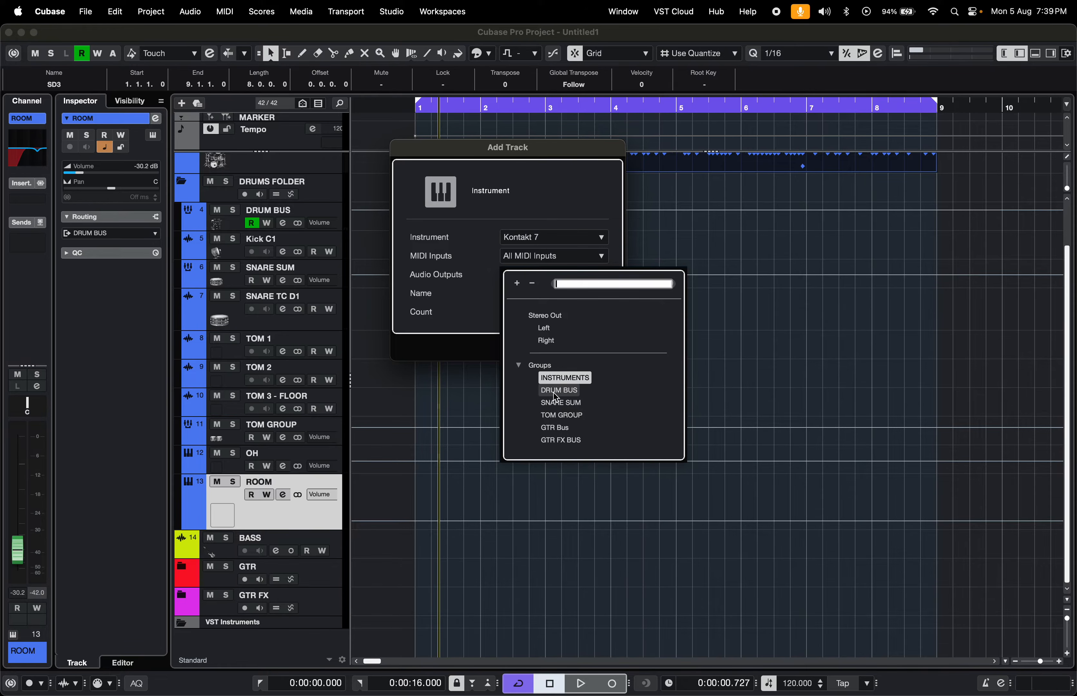
left_click(563, 390)
left_click(594, 349)
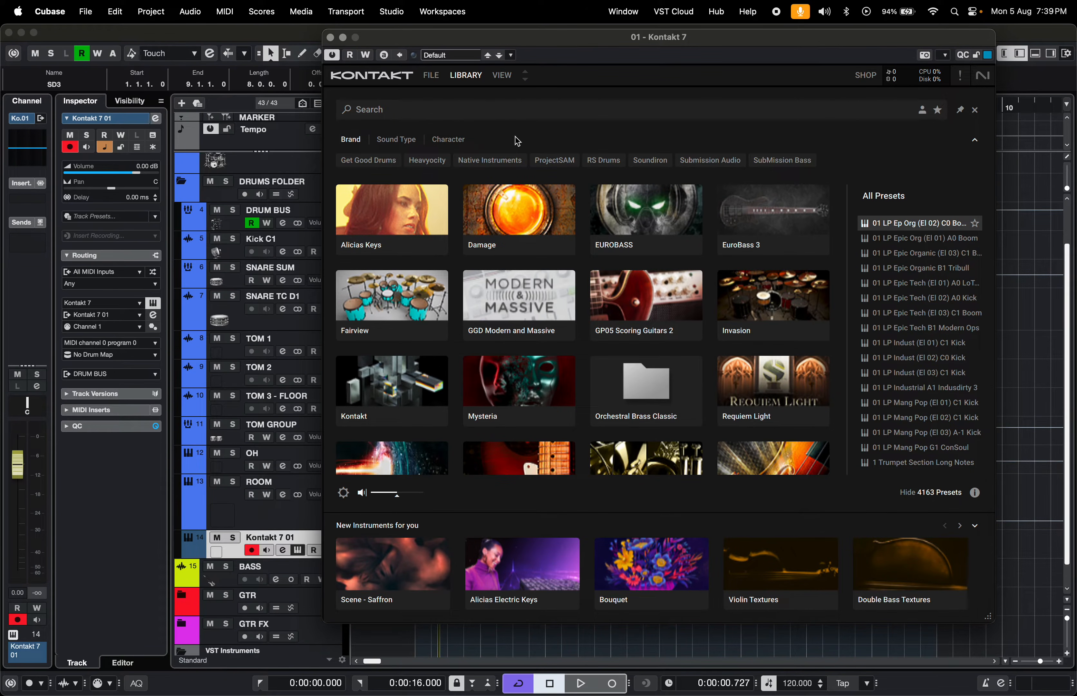
Switch Kontakt from the library browser to its classic view and load RAW_Snare 2_5x14 Pearl Sensitone Maple v2.nki from Impact Drums v1.1
left_click(975, 111)
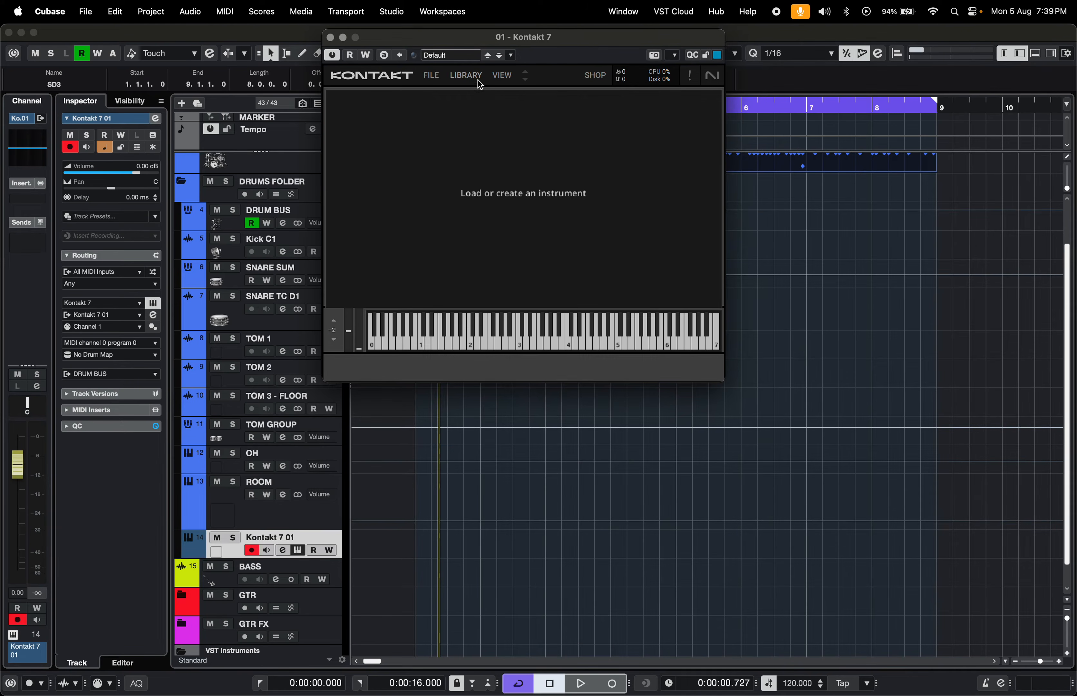
left_click(502, 75)
left_click(508, 94)
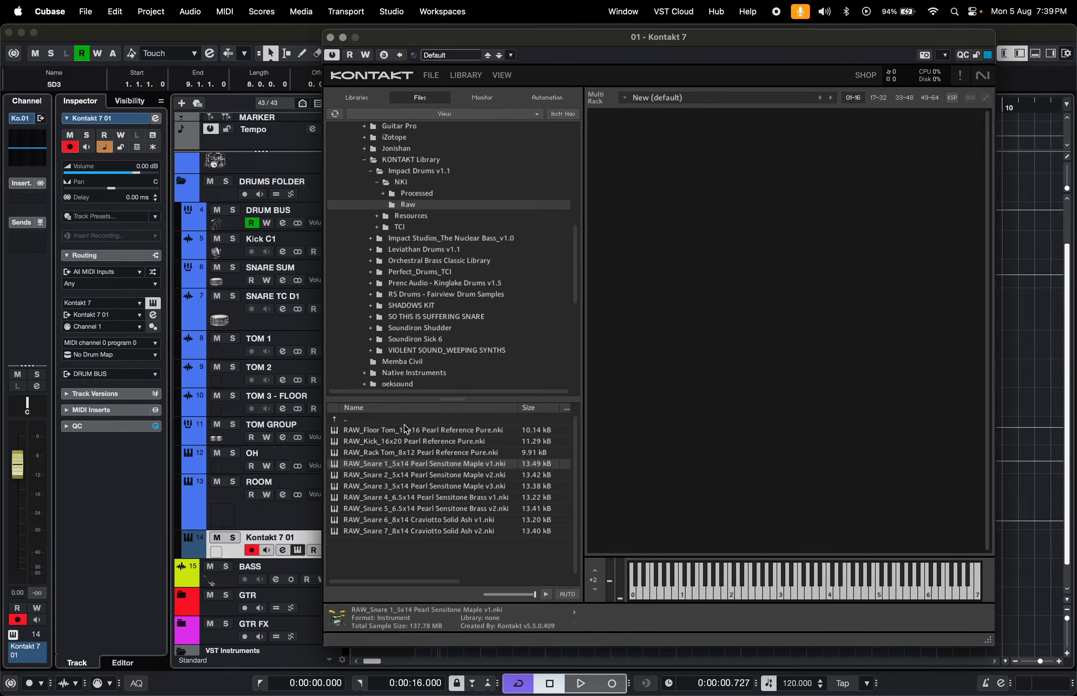
left_click(388, 475)
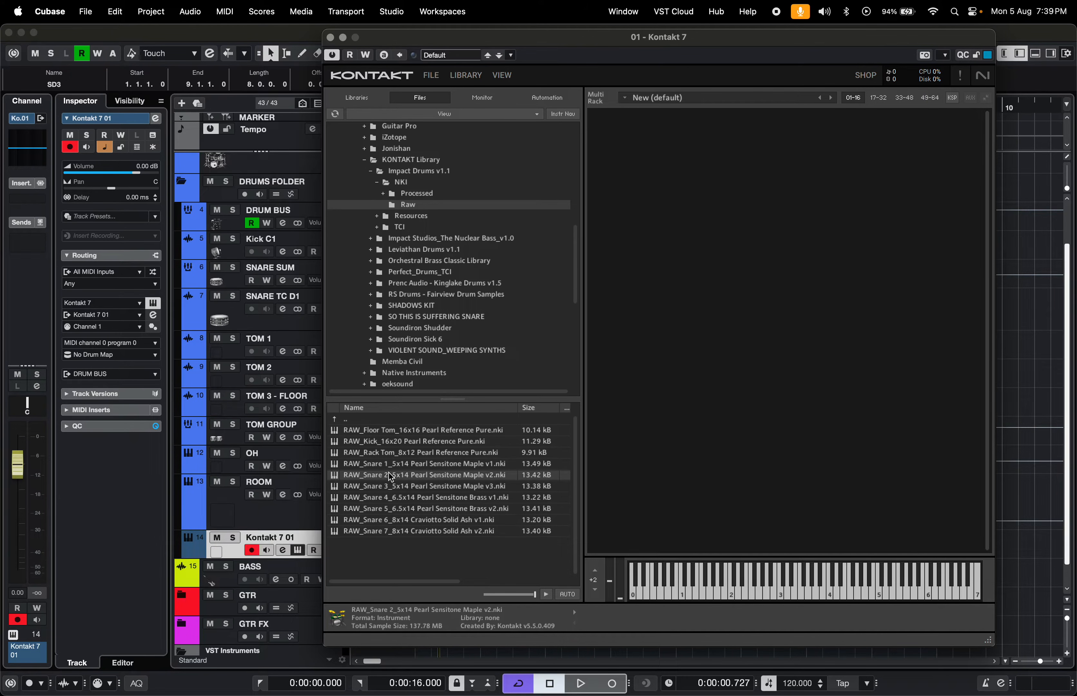
left_click_drag(408, 477, 702, 391)
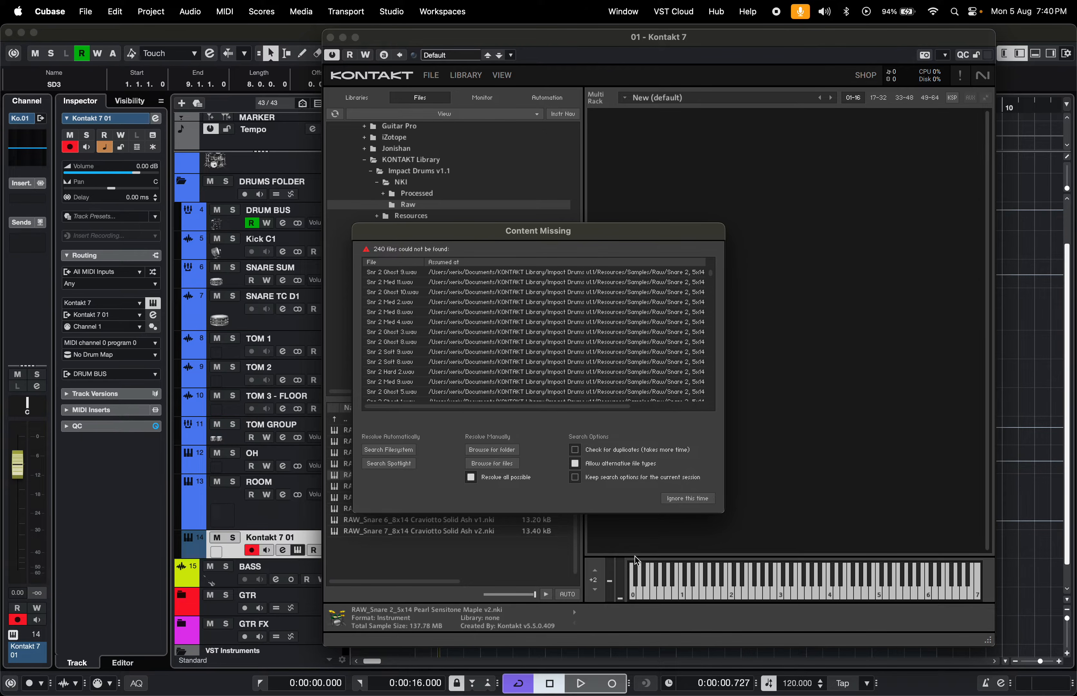
Resolve the snare's missing samples by choosing the Impact Drums v1.1 folder in KONTAKT Library
left_click(508, 451)
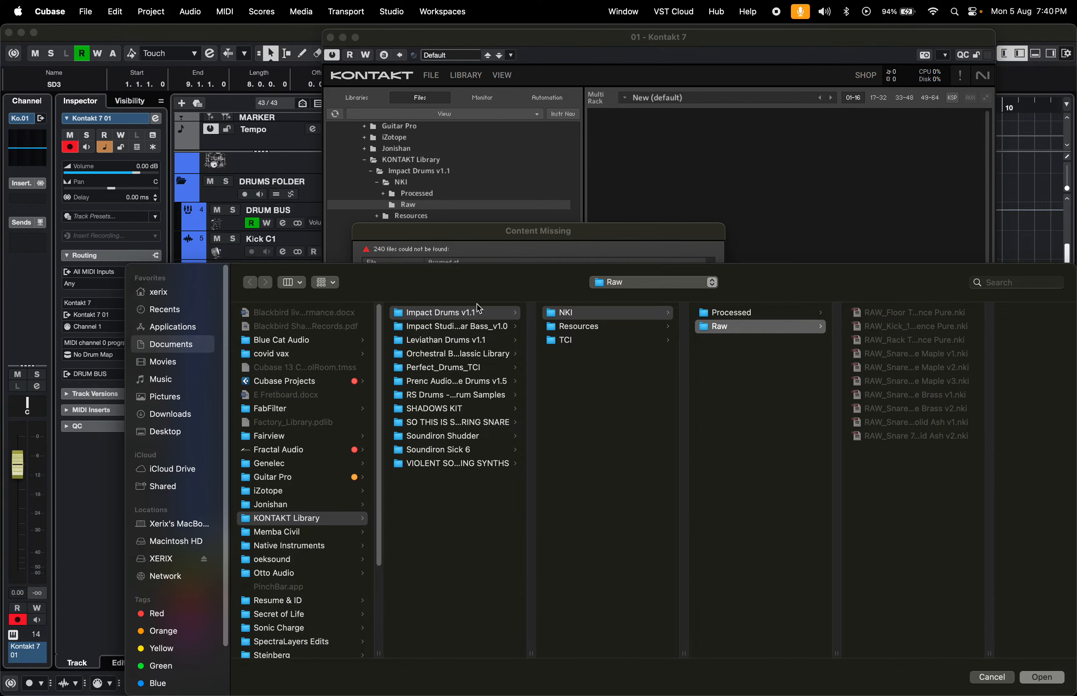
left_click(500, 313)
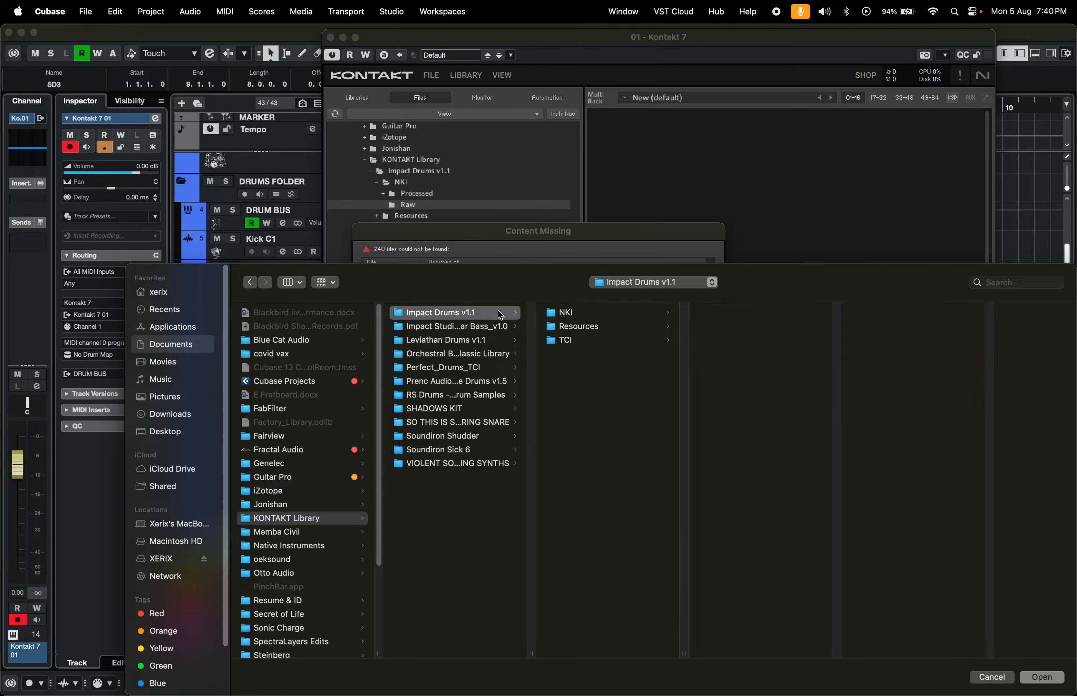
left_click(1041, 677)
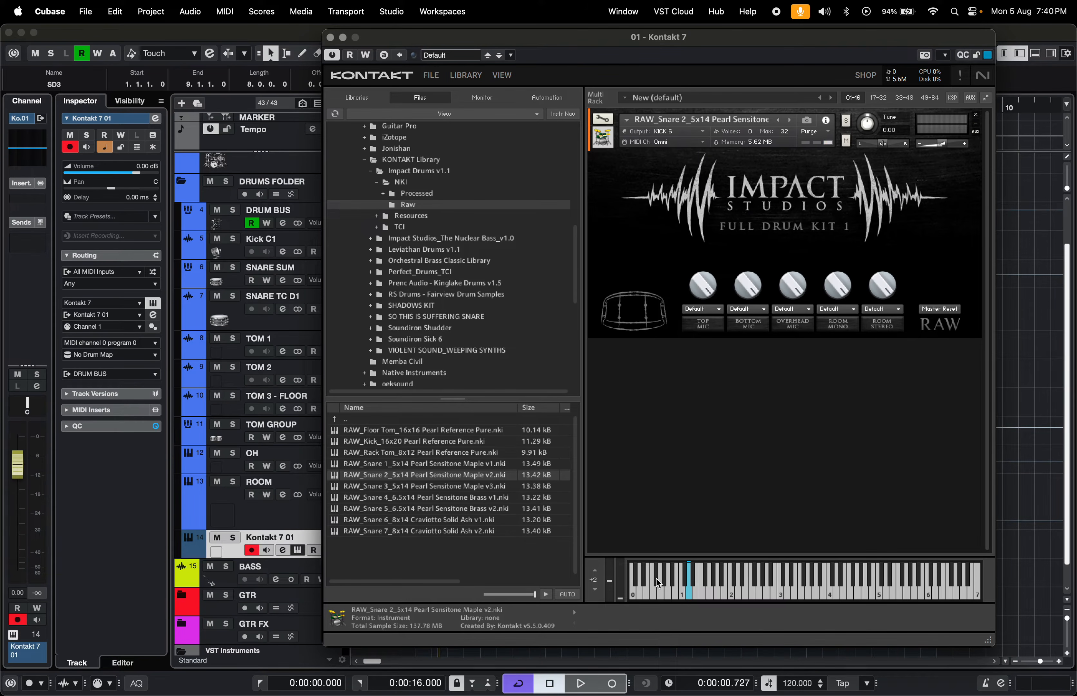
Audition the snare on Kontakt's keyboard and lower the Kontakt 7 01 track volume to -17.9 dB
left_click(695, 593)
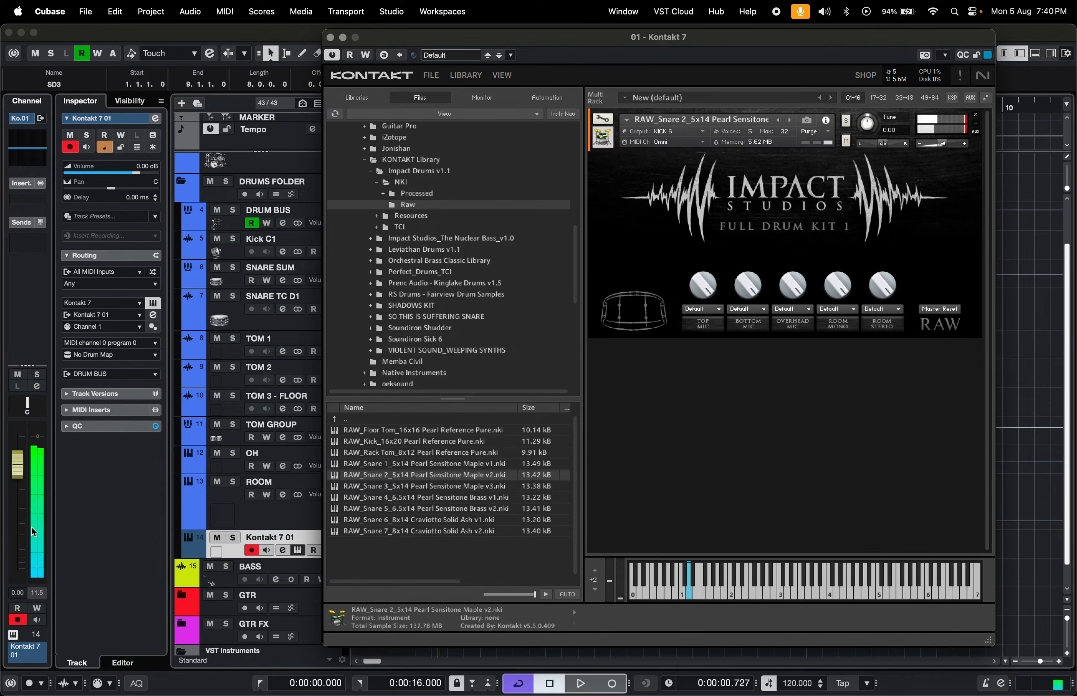
left_click_drag(18, 470, 18, 527)
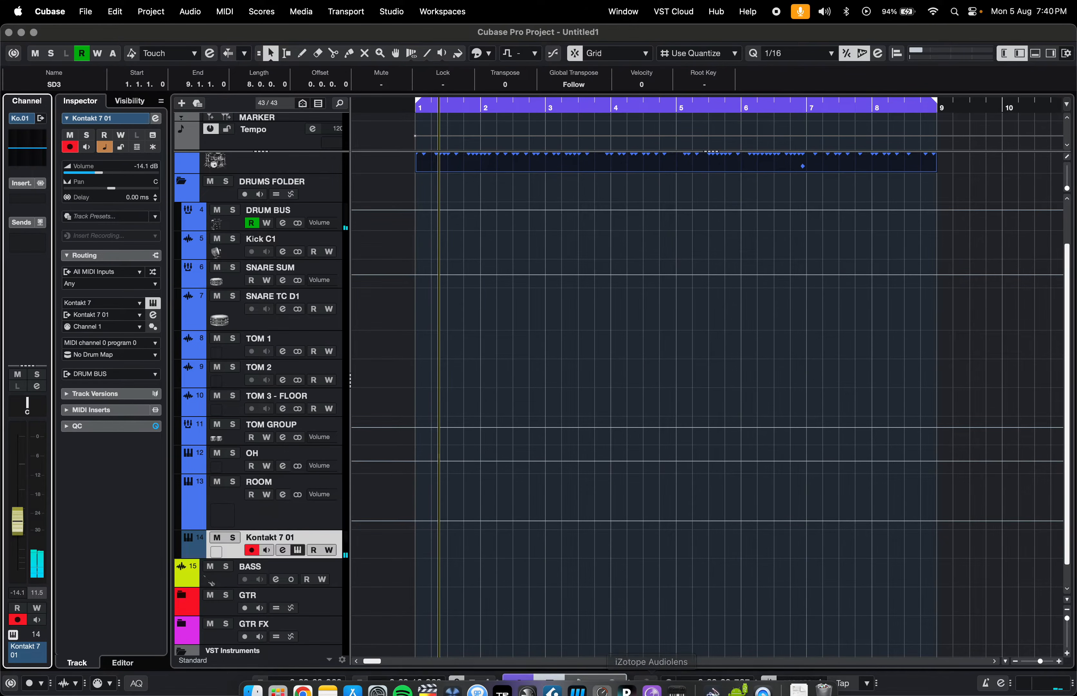
left_click(297, 549)
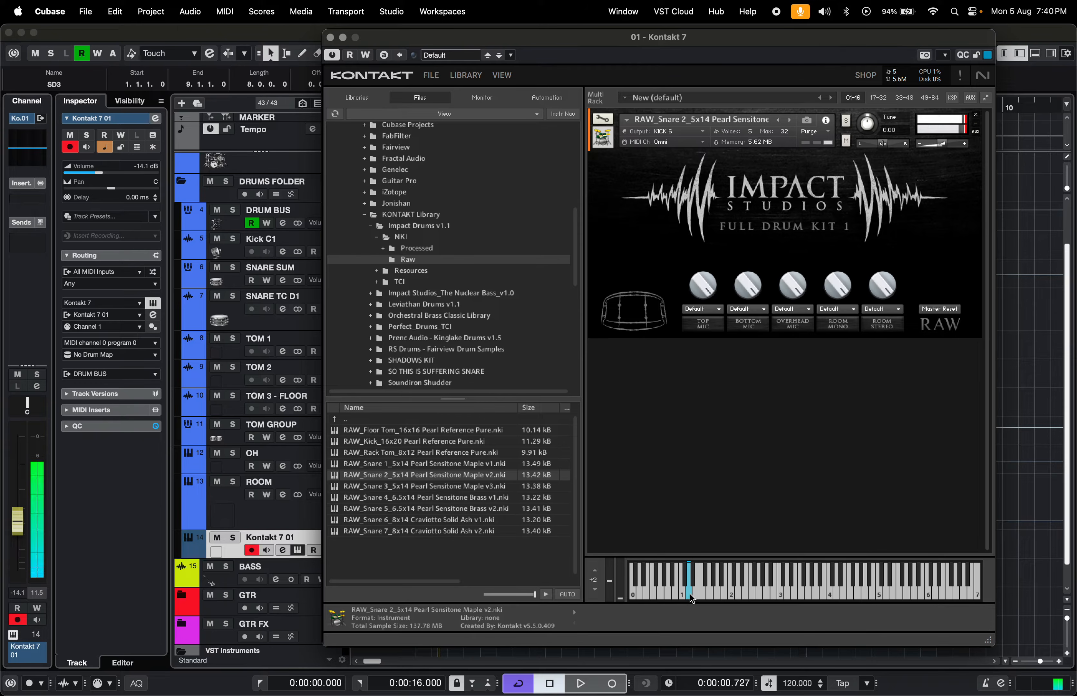
left_click_drag(23, 519, 22, 536)
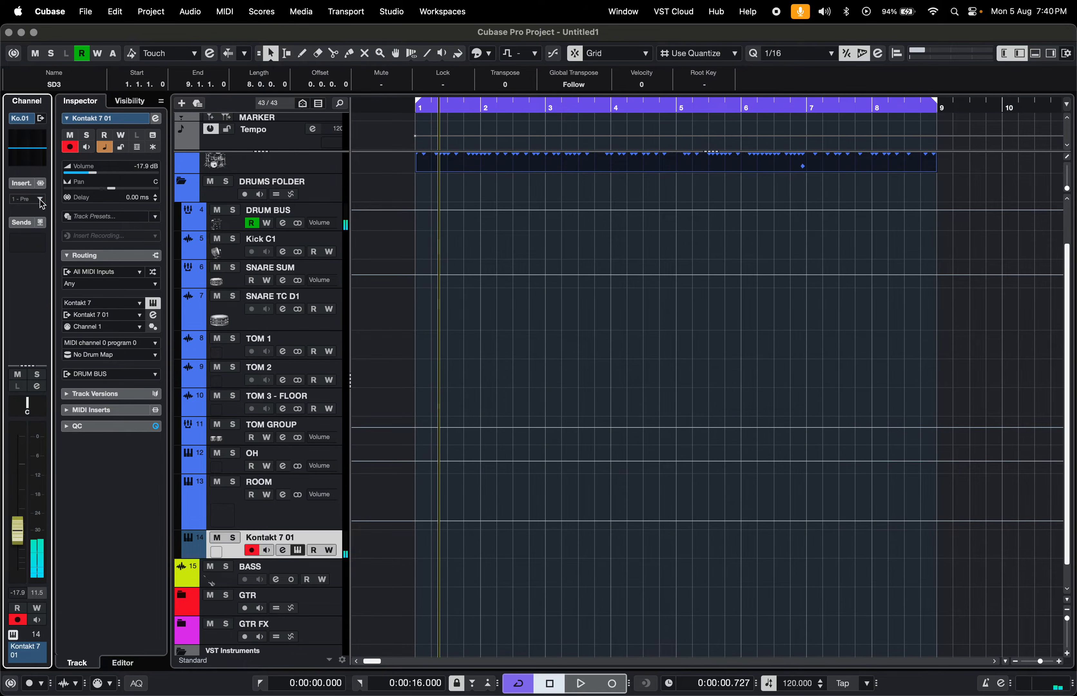
Insert the L2 Stereo limiter on the Kontakt 7 01 track and set its output ceiling to -12.0
left_click(27, 198)
type("l2")
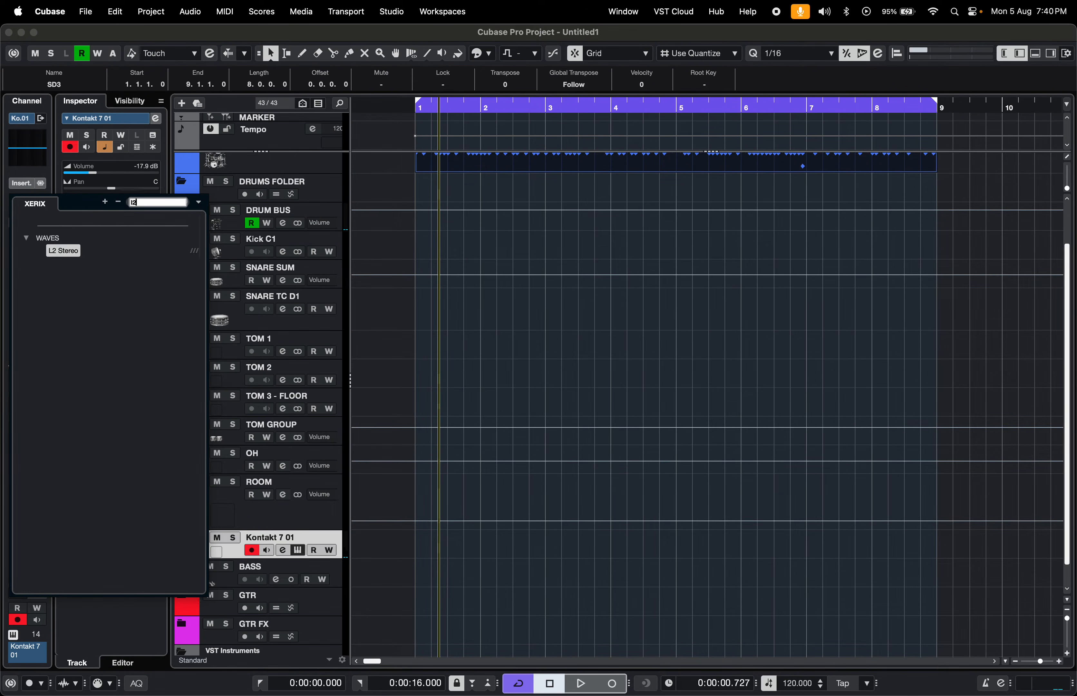
key("Return")
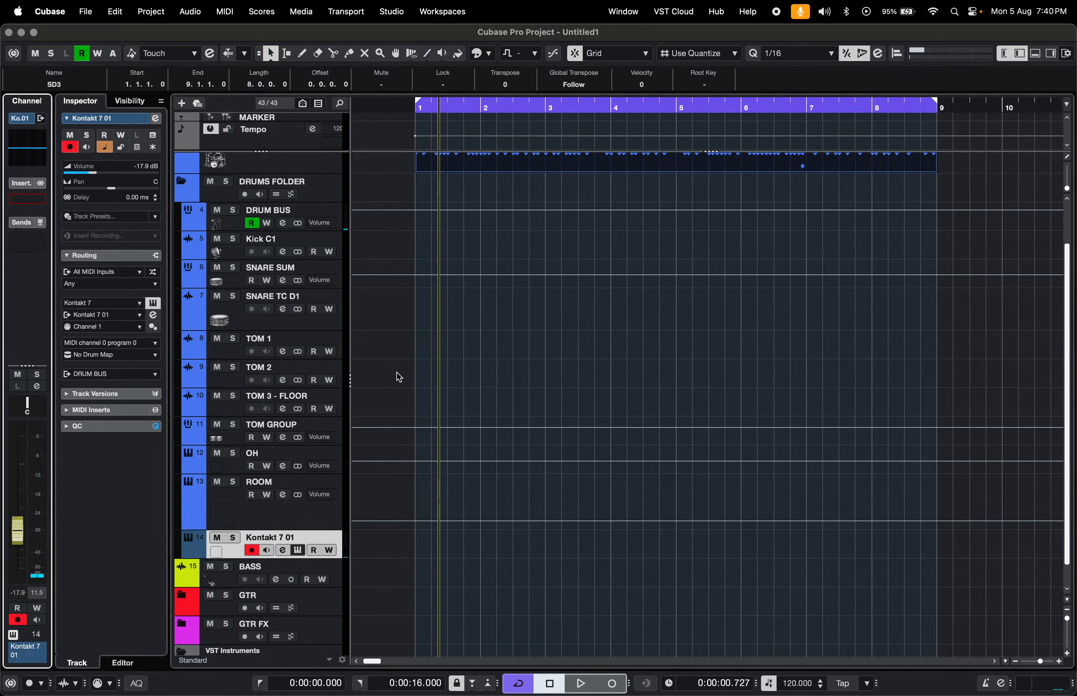
left_click_drag(702, 305, 701, 342)
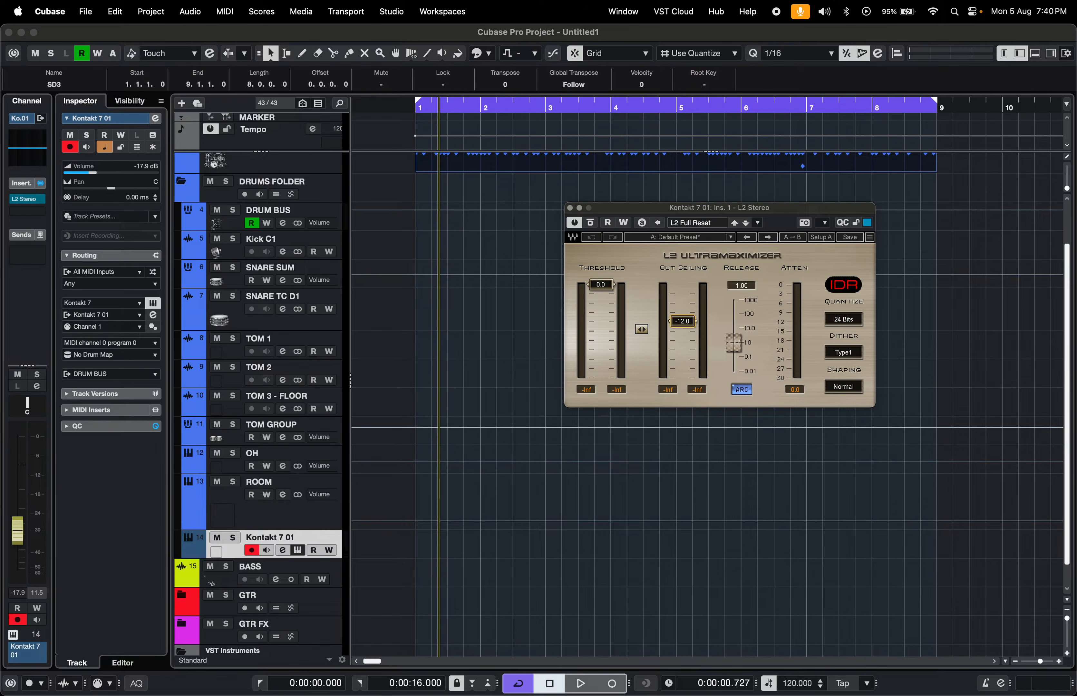
Reopen Kontakt, audition the limited snare repeatedly on its keyboard, and close the L2 and Kontakt windows
left_click(430, 572)
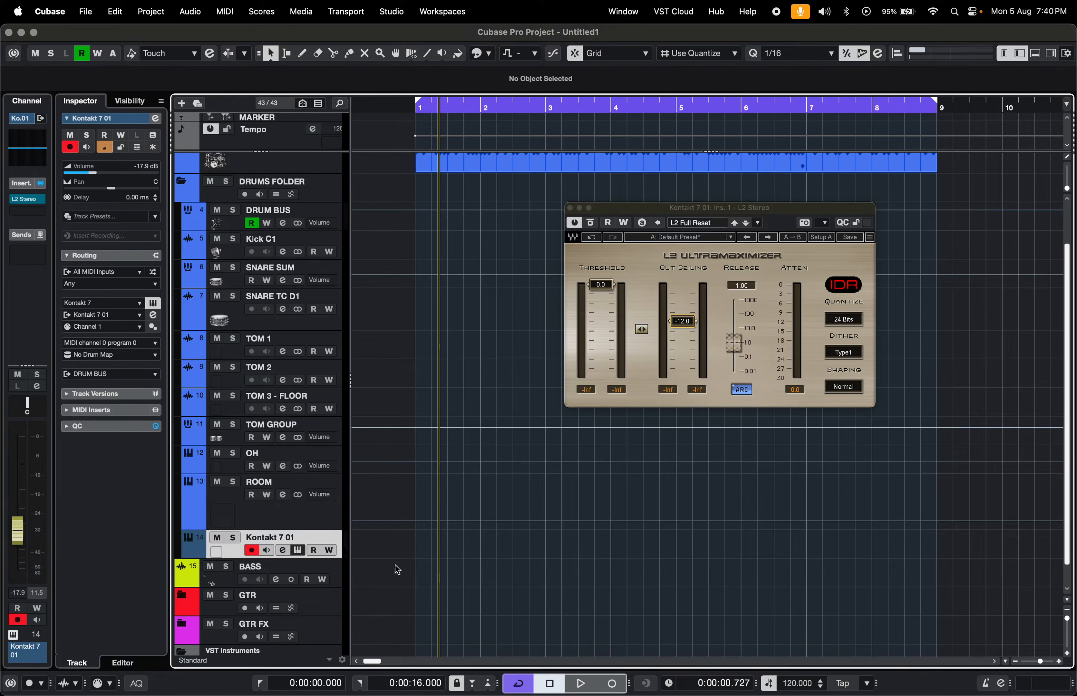
left_click(304, 552)
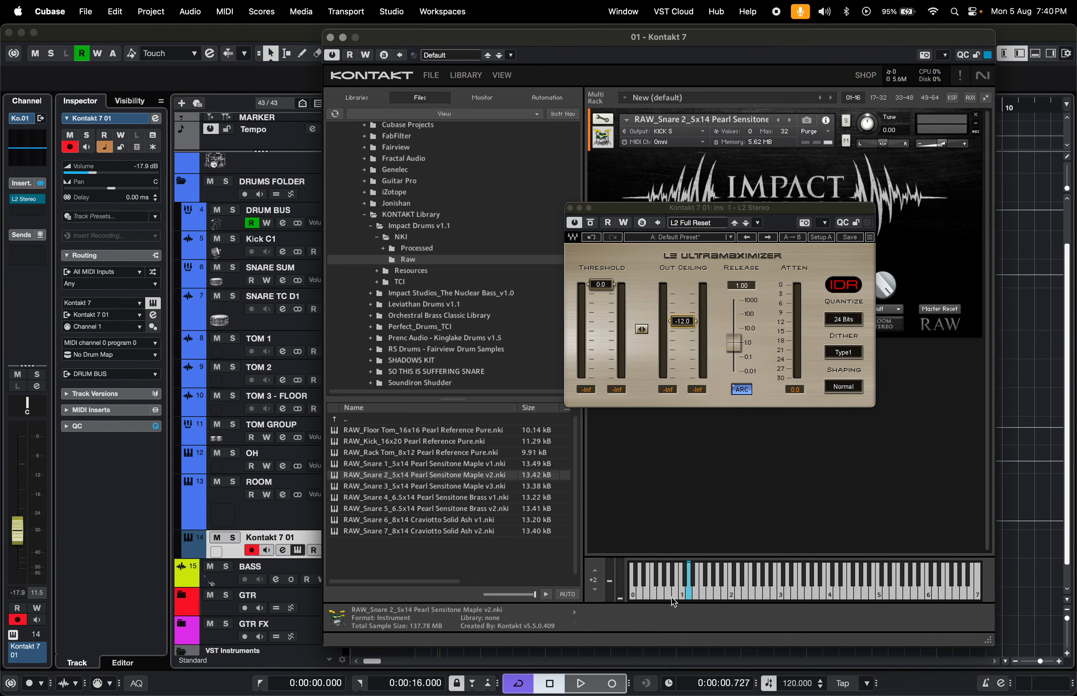
left_click(689, 597)
left_click(689, 597)
left_click(689, 597)
left_click(569, 208)
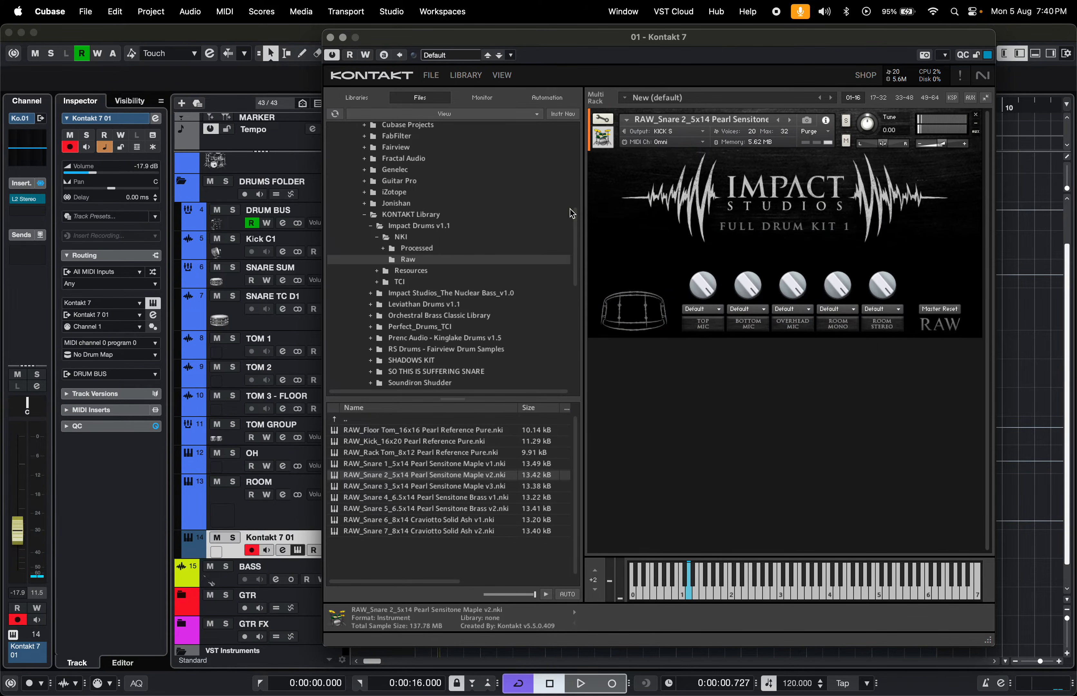
left_click(330, 37)
Play the SD3 part briefly, check its drum map outputs in the Drum Editor, and close the editor
key("space")
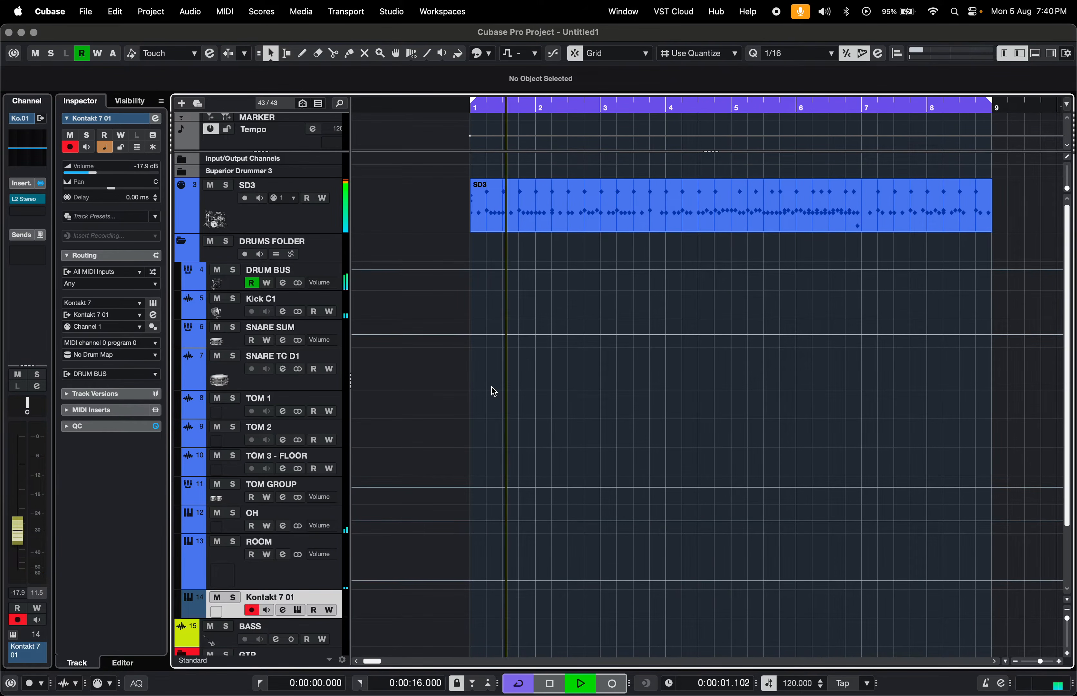
key("space")
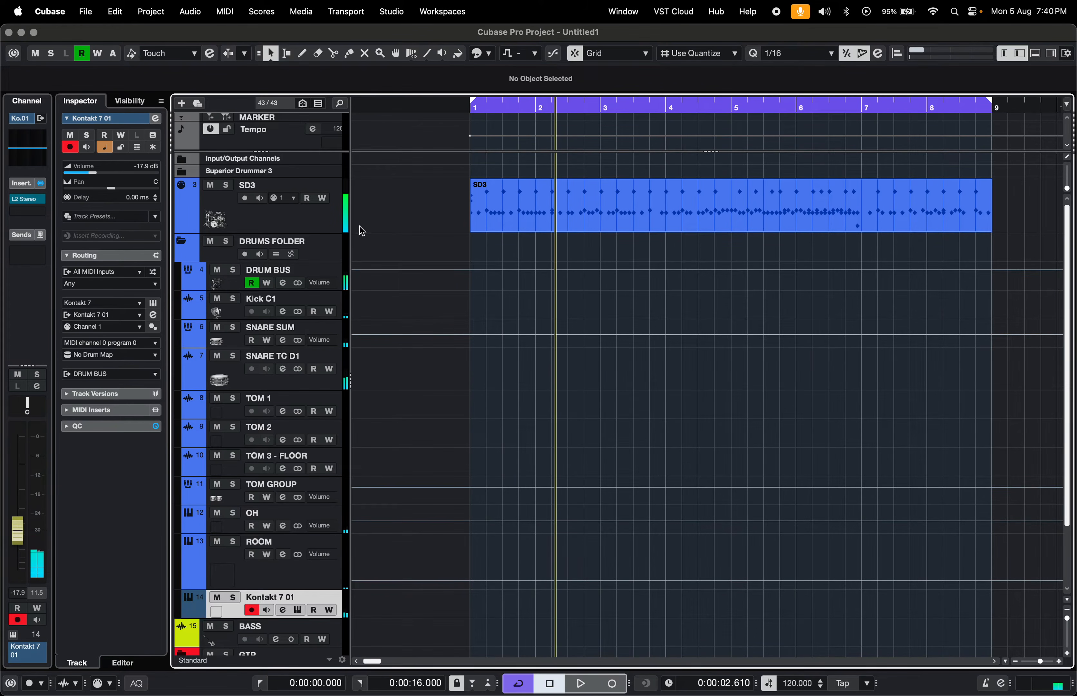
left_click(304, 221)
double_click(570, 214)
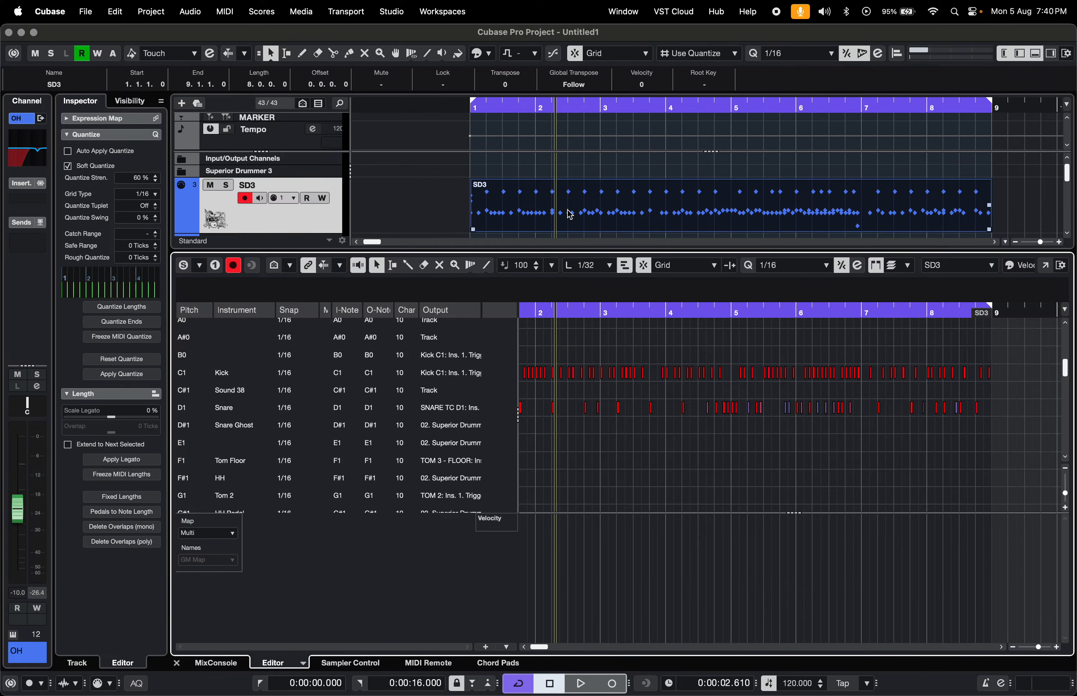
left_click(177, 663)
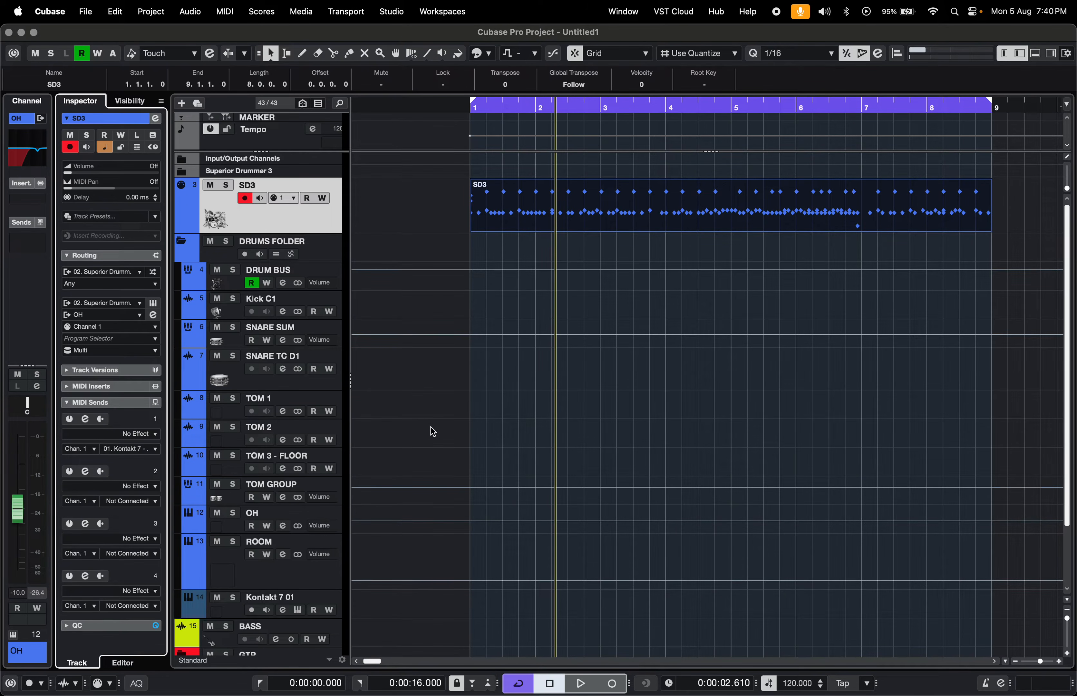
Play the SD3 part from the start of the project several times to check the Kontakt 7 01 track's signal
key("period")
key("space")
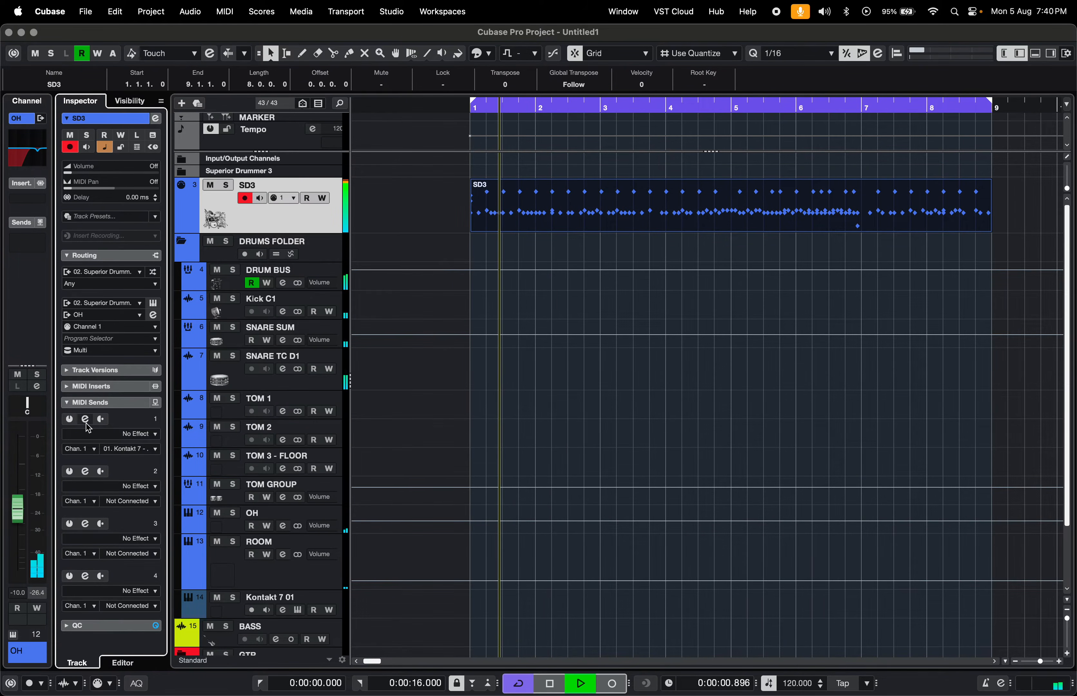
key("space")
left_click(506, 229)
key("period")
key("space")
key("space")
key("period")
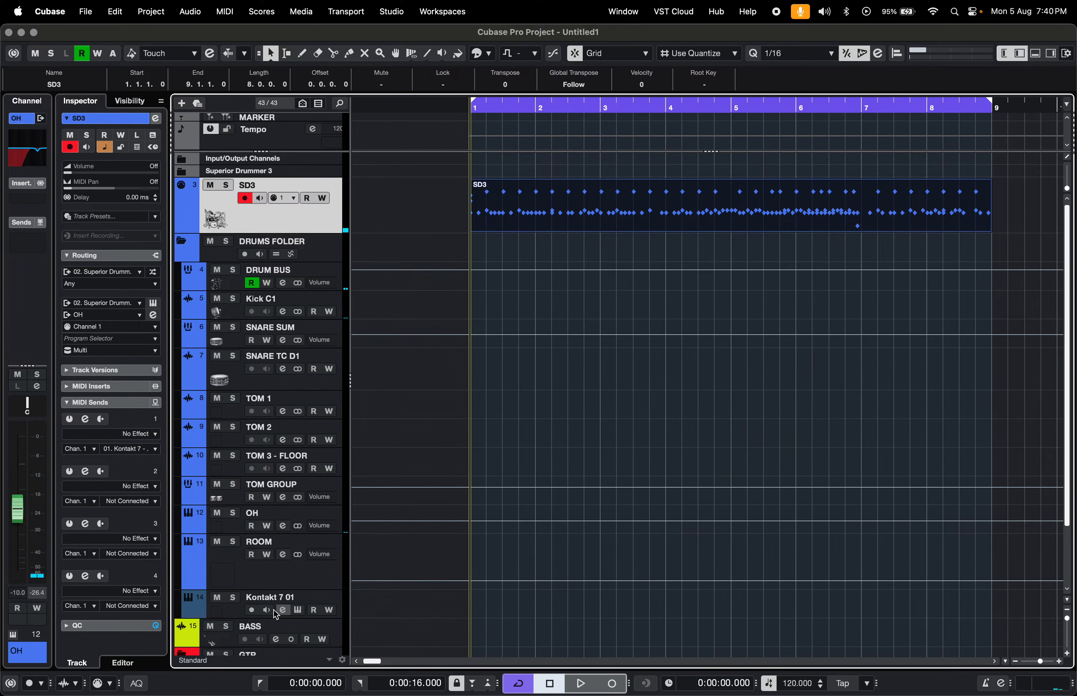
key("space")
Select the Kontakt 7 01 track and increase its height in the track list during playback, then stop playback
left_click(231, 613)
left_click_drag(231, 617, 244, 656)
scroll(377, 628, "down", 2)
scroll(431, 612, "up", 1)
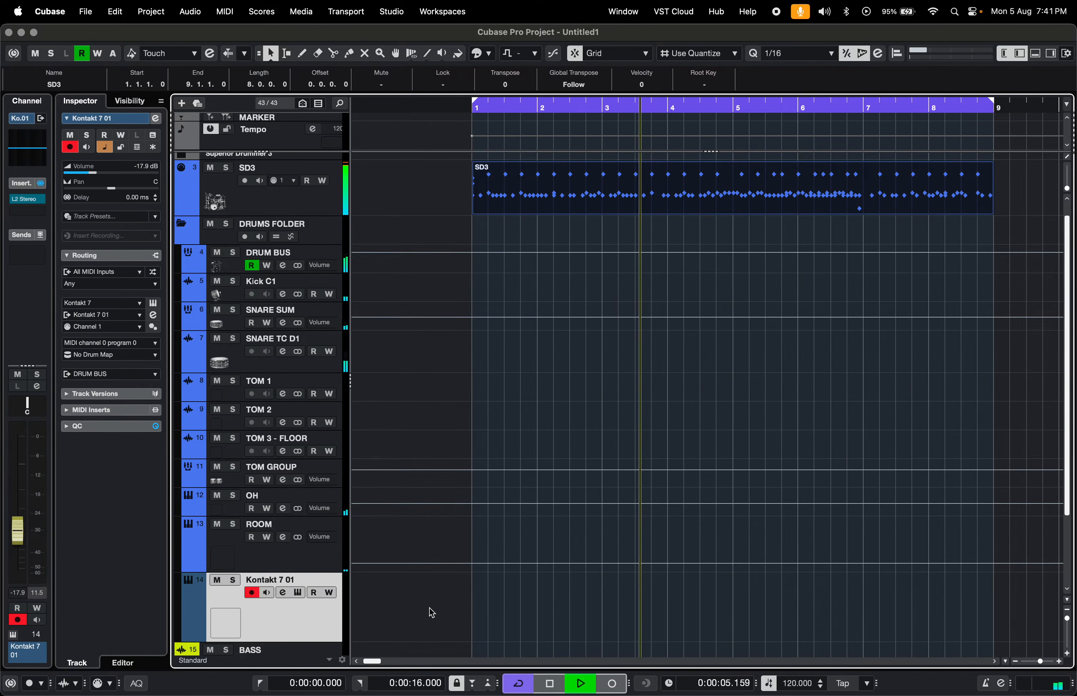
key("space")
Enable the SD3 track's first MIDI send with 01. Kontakt 7 - Event Input as its destination and play the part
left_click(269, 206)
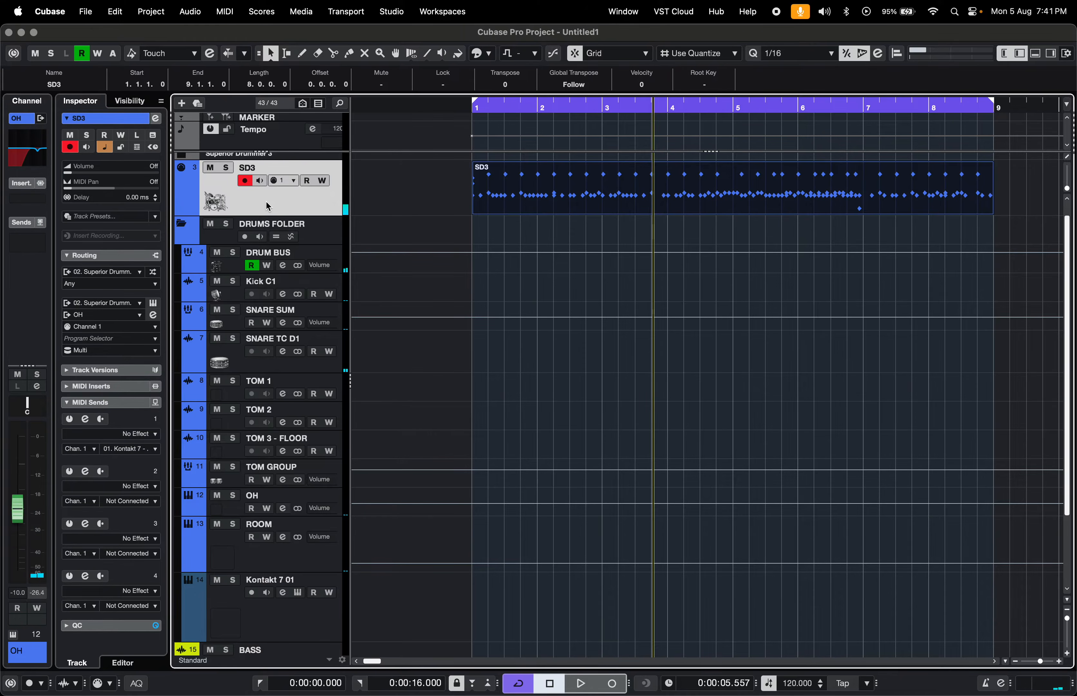
left_click(68, 419)
left_click(136, 450)
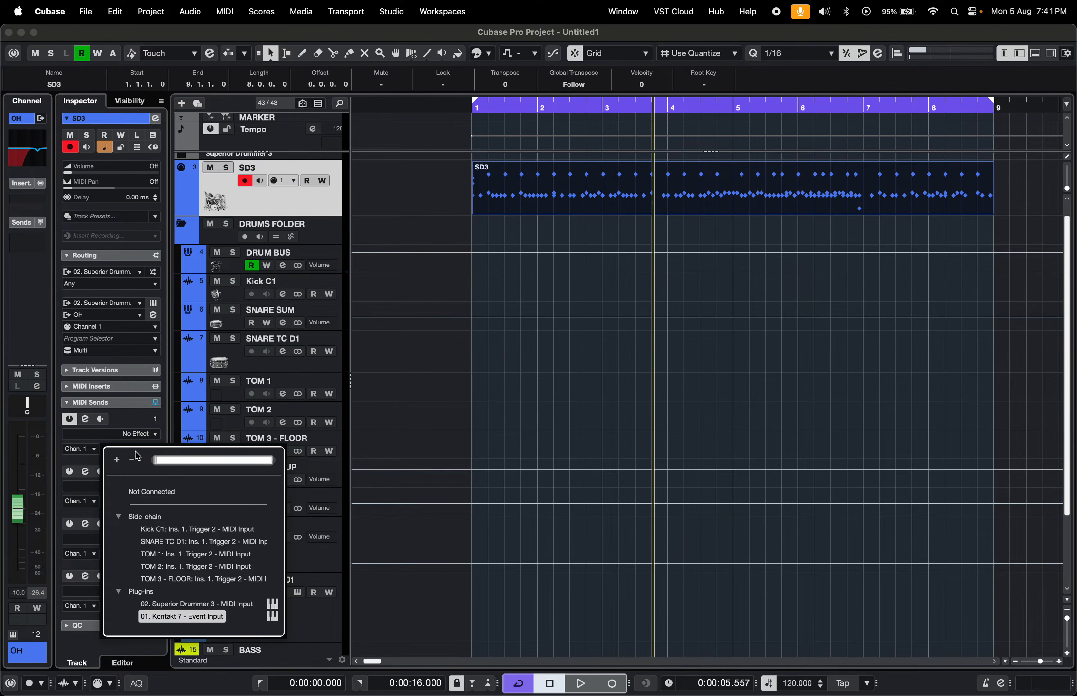
left_click(182, 617)
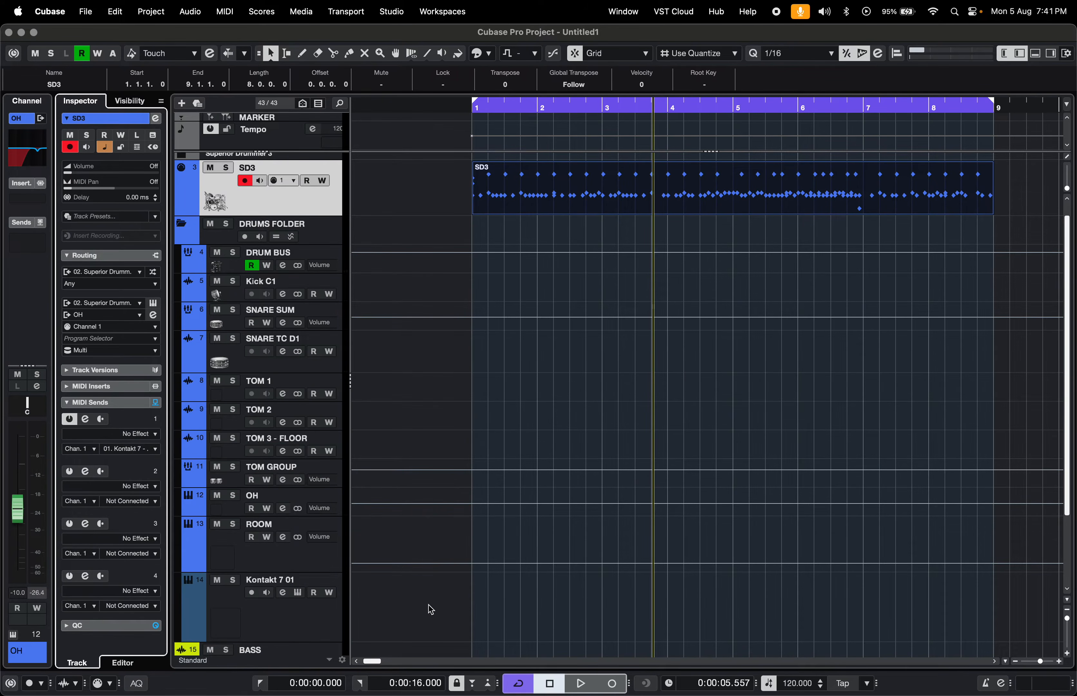
scroll(471, 604, "down", 1)
key("space")
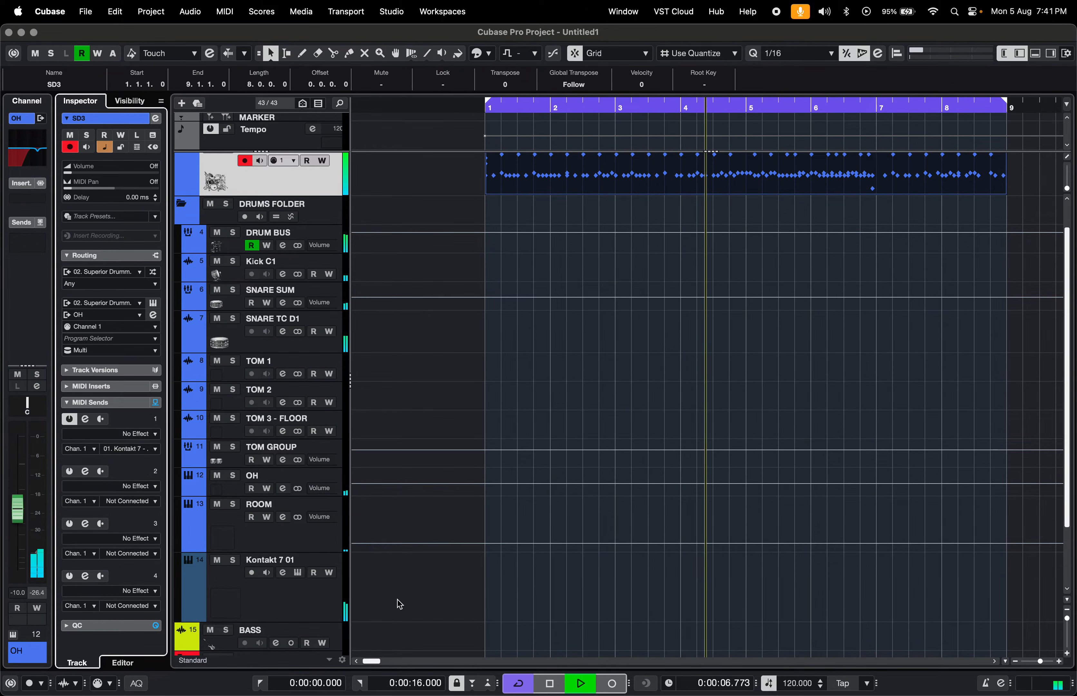
Lower the Kontakt 7 01 track volume to -24.4 dB while playing the drum part
left_click(296, 593)
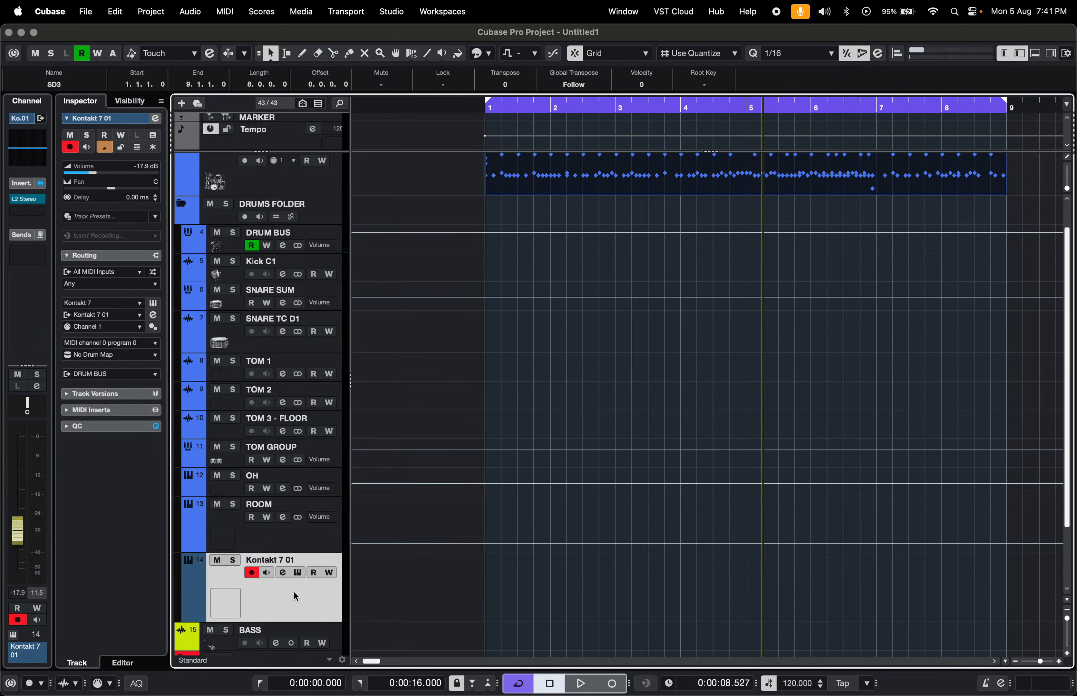
key("space")
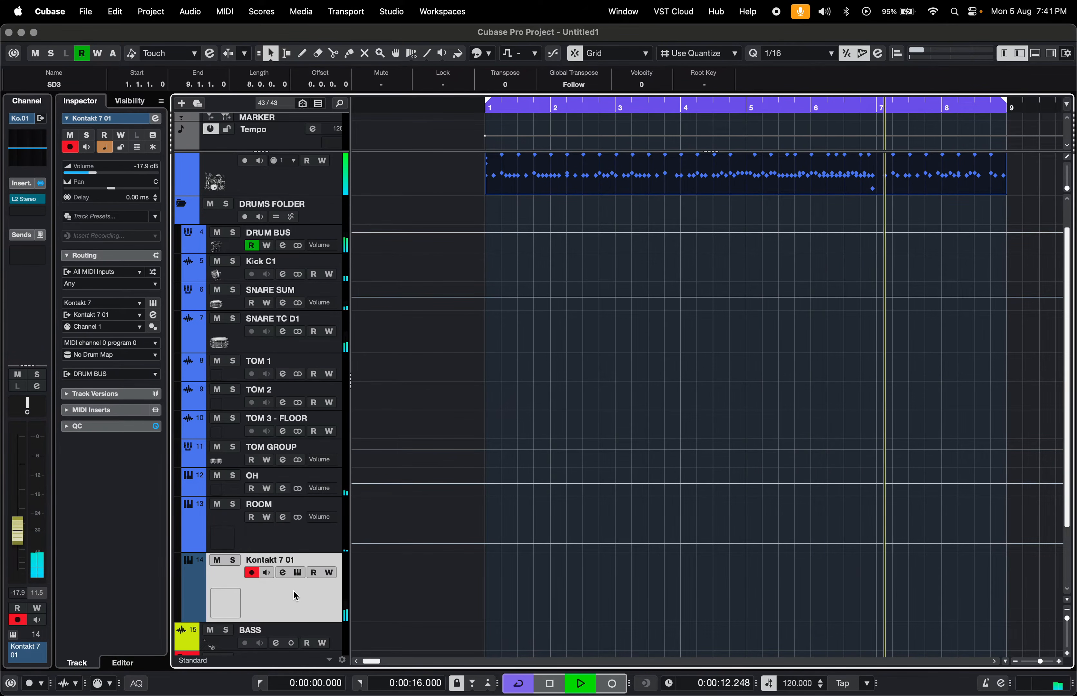
left_click_drag(17, 533, 16, 544)
key("space")
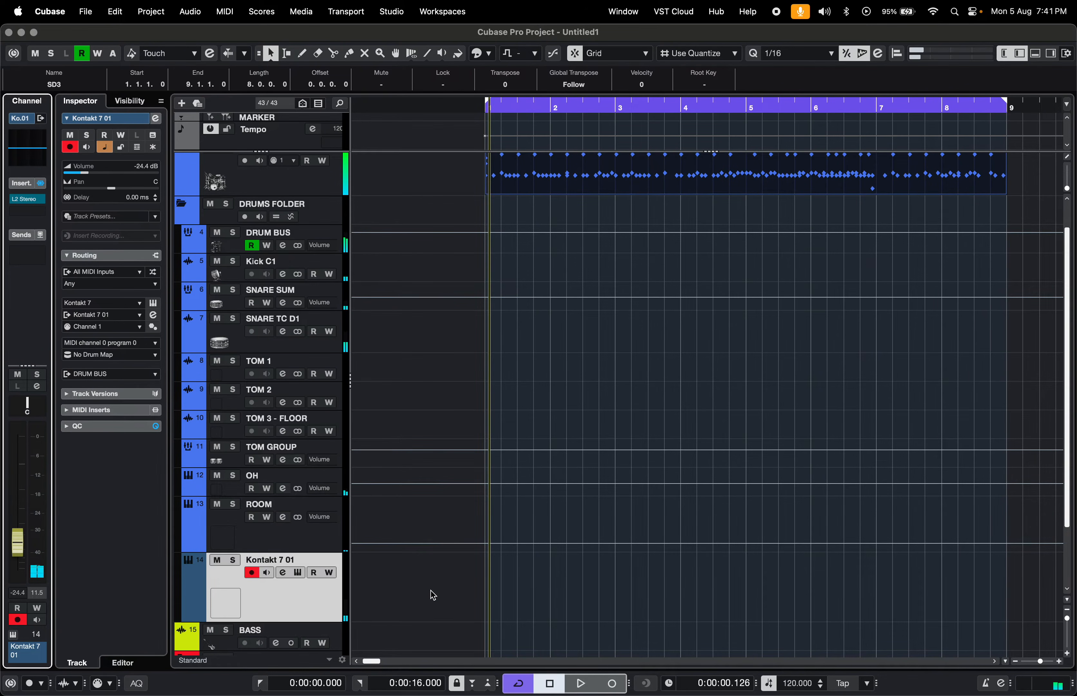
Add one more Kontakt 7 instrument track below Kontakt 7 01, with its audio output set to DRUM BUS
scroll(430, 590, "up", 1)
scroll(431, 590, "left", 1)
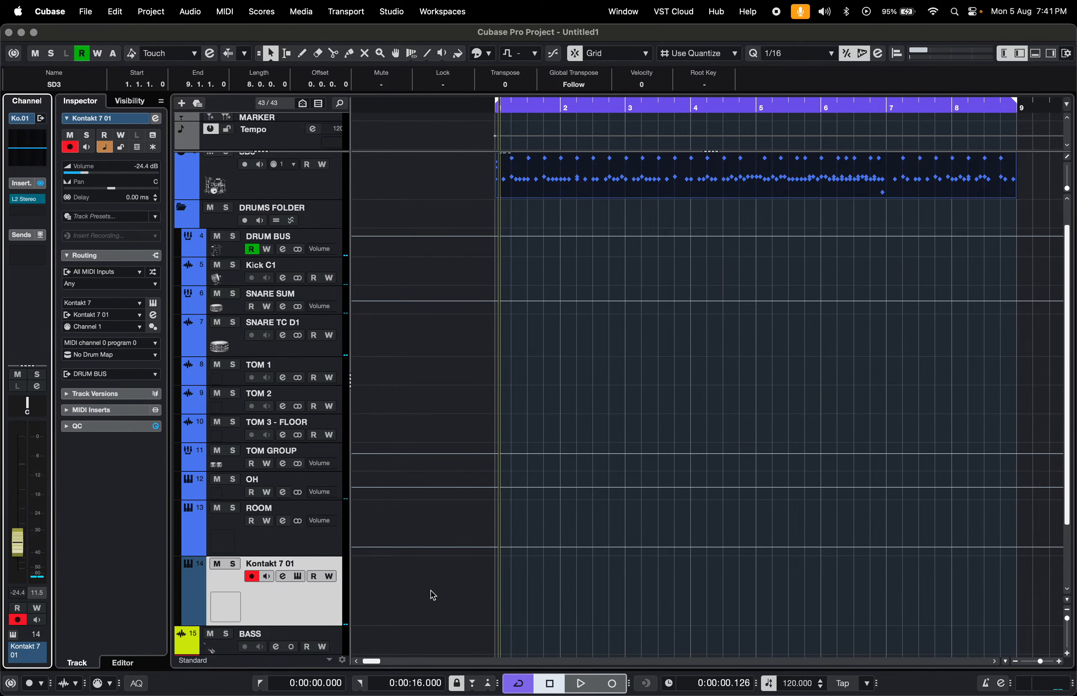
scroll(431, 591, "down", 3)
right_click(301, 649)
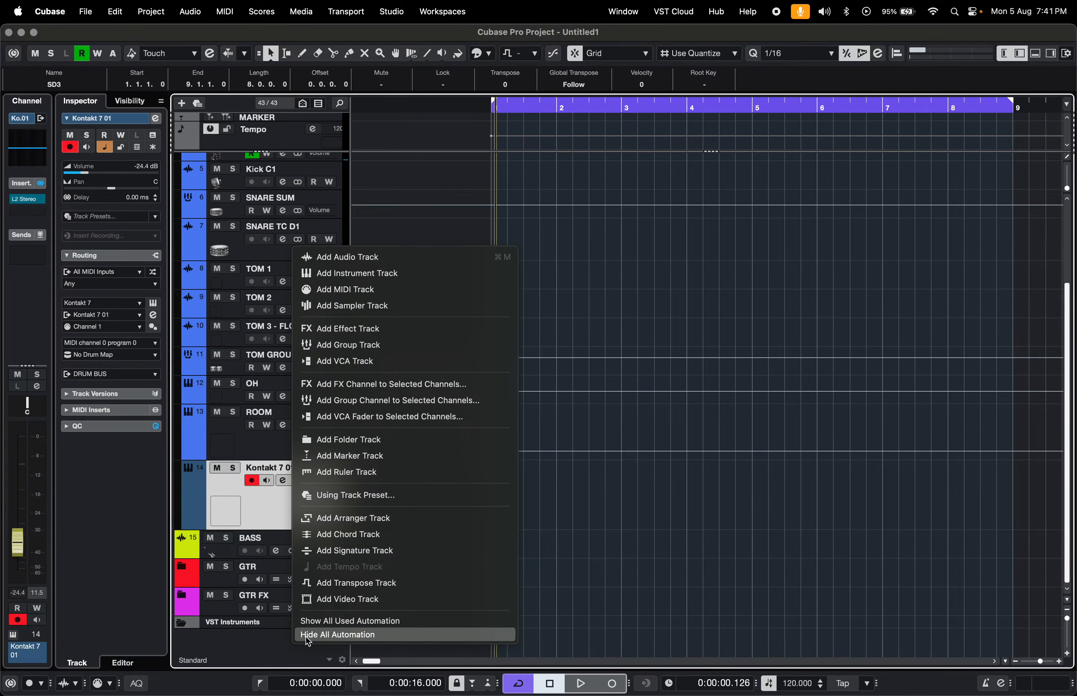
left_click(352, 274)
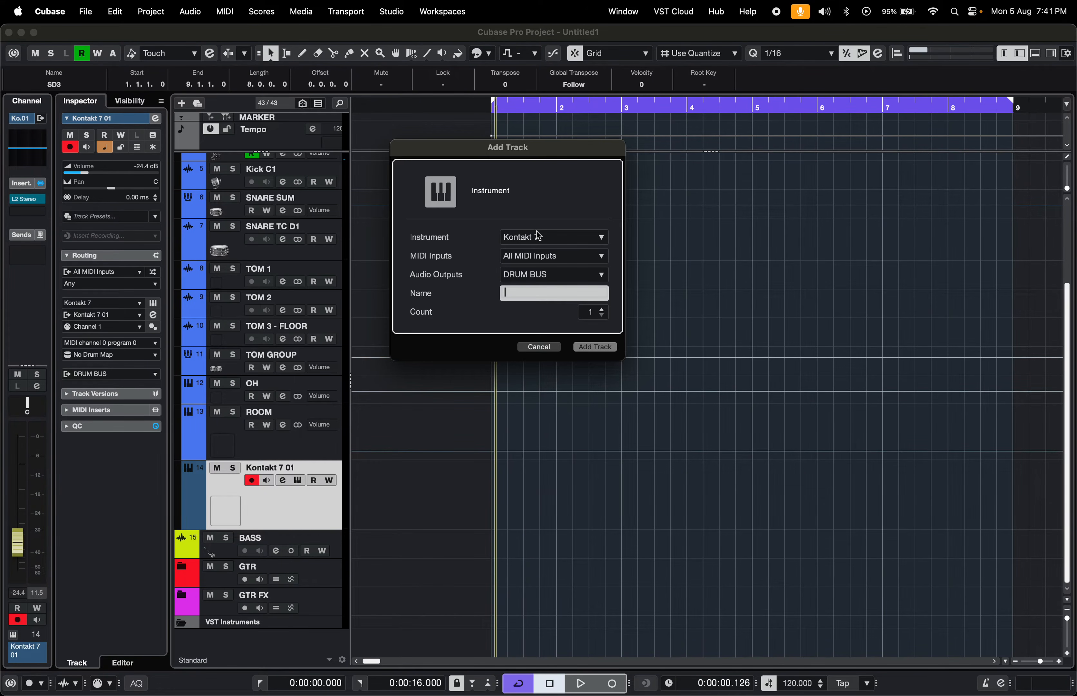
left_click(592, 344)
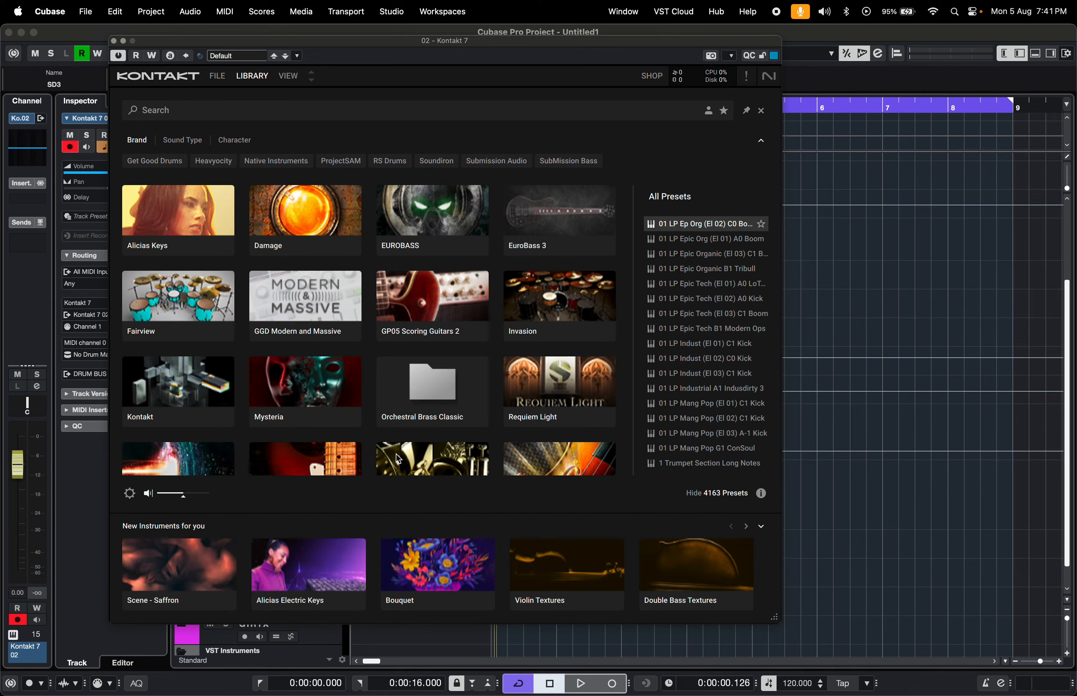
Close the new Kontakt instance's library browser and switch to the layout with the file browser and multi rack
left_click(762, 111)
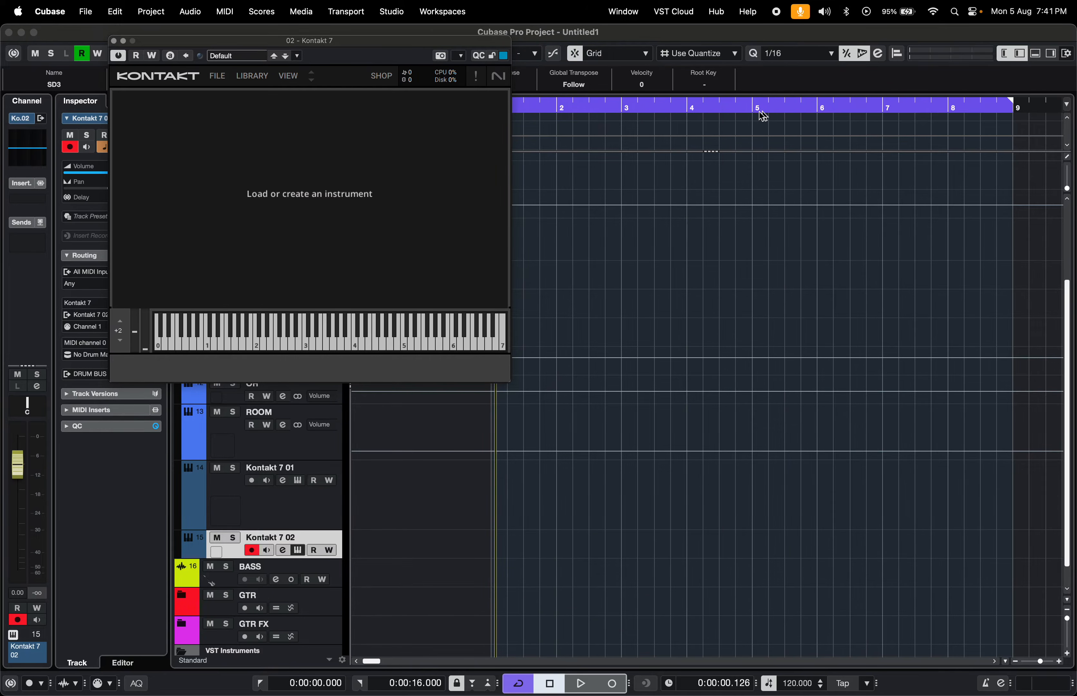
left_click(288, 75)
left_click(300, 93)
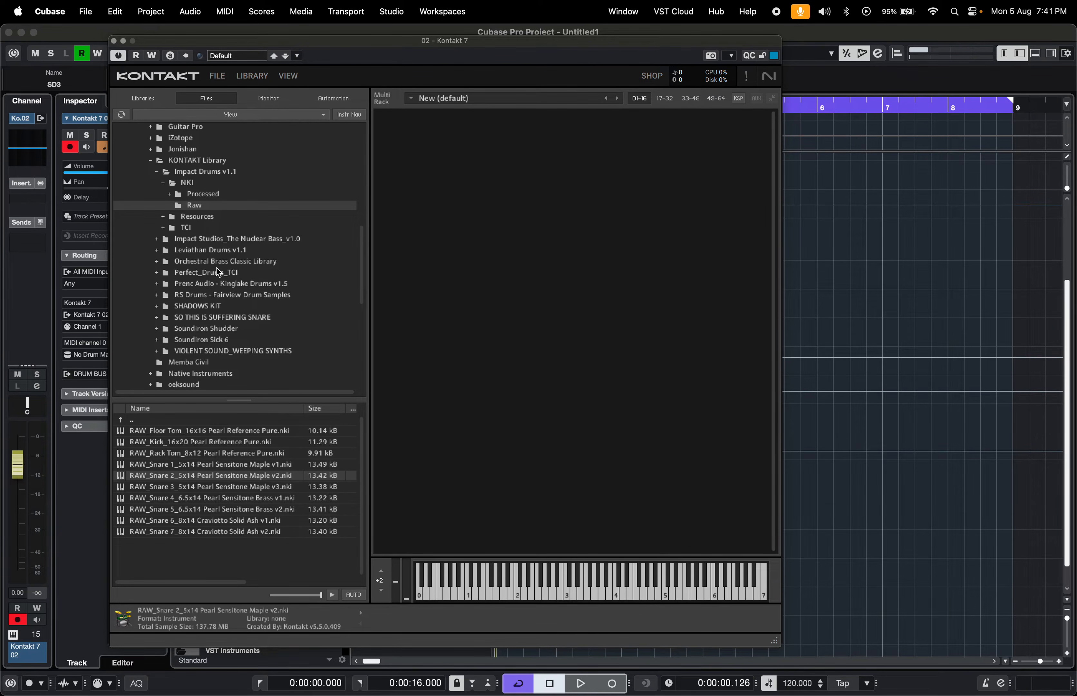
Load RAW_Snare 6_8x14 Craviotto Solid Ash v1.nki and resolve its missing samples from the Impact Drums v1.1 folder
left_click(204, 516)
left_click_drag(389, 507, 392, 509)
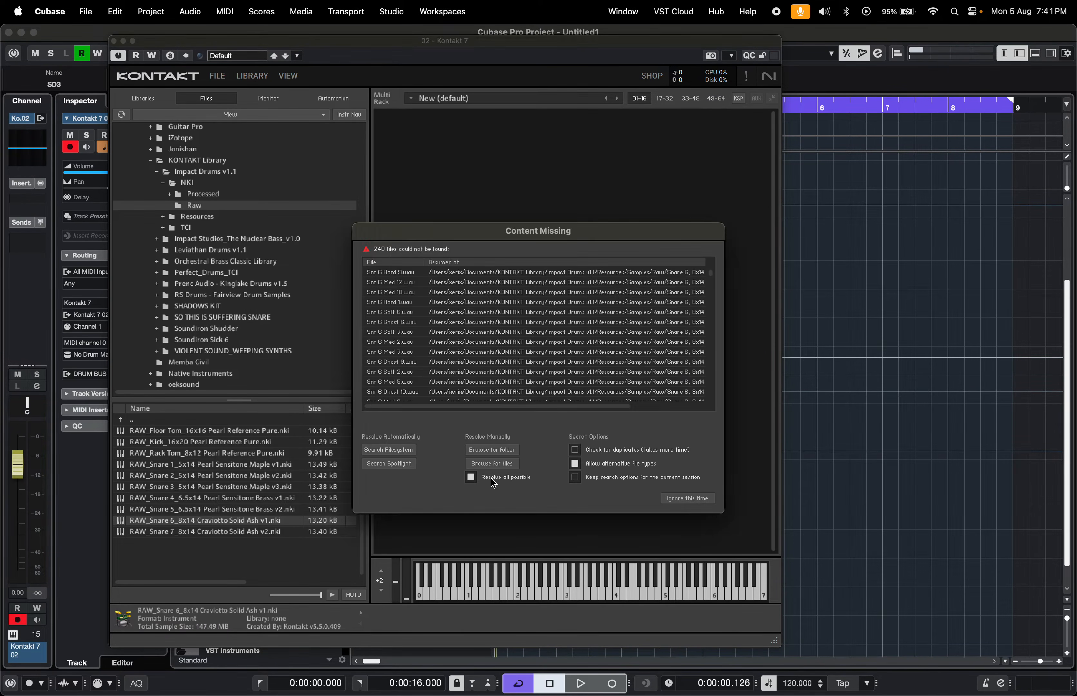
left_click(487, 449)
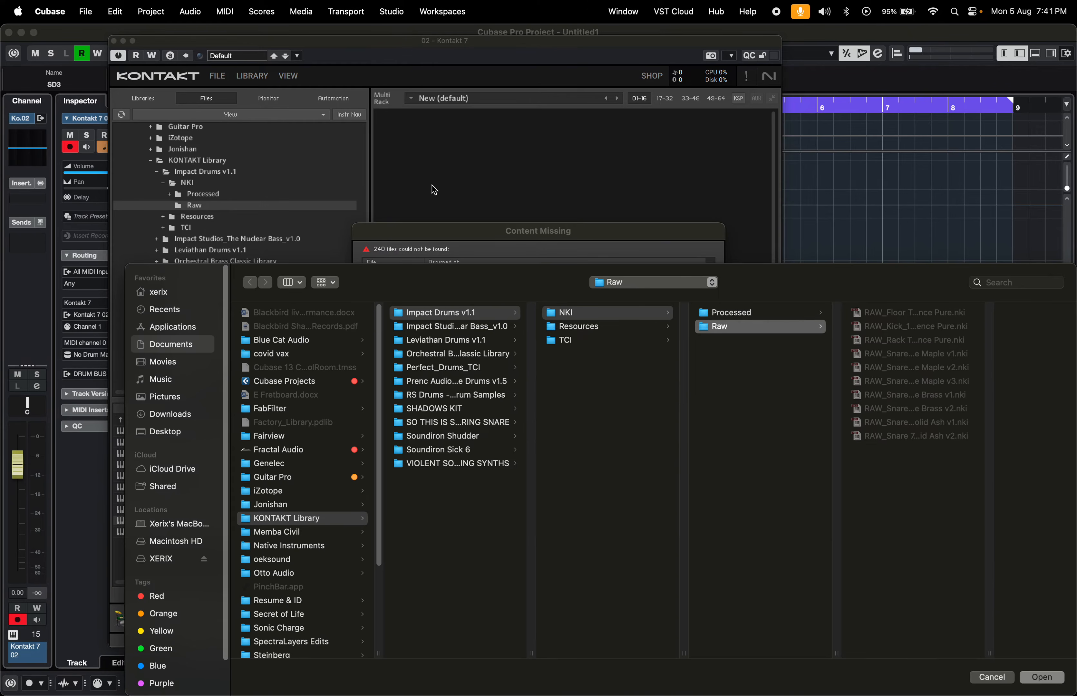
left_click(470, 324)
left_click(464, 313)
left_click(1042, 677)
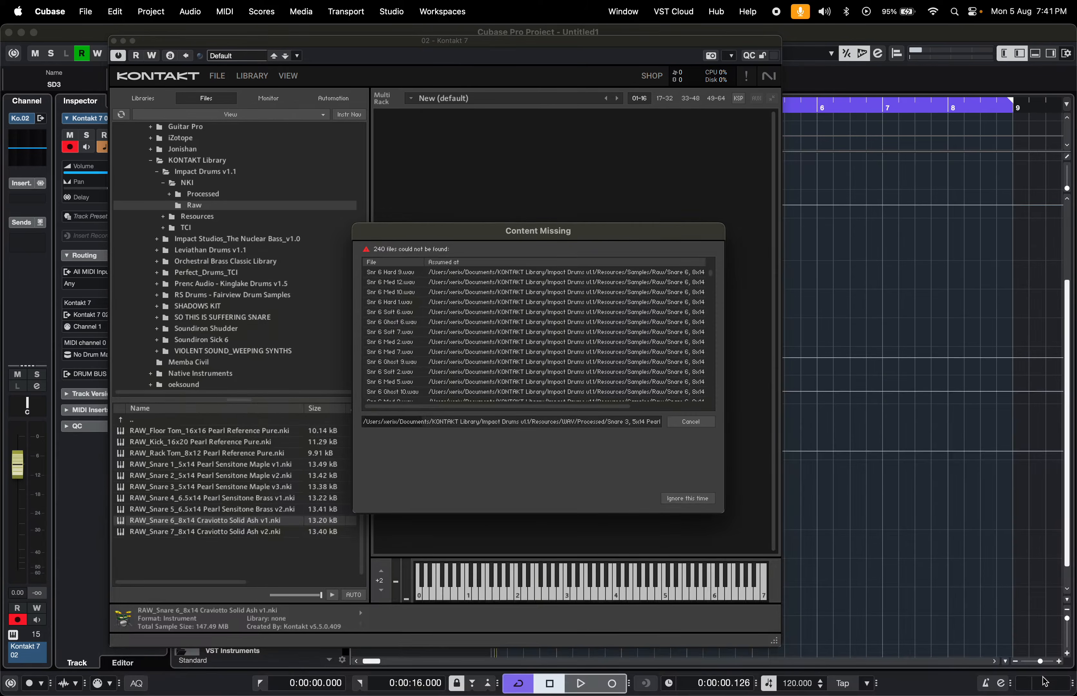
Close the Kontakt window and play the drum part briefly with the Kontakt 7 02 track in view
left_click(113, 42)
key("space")
scroll(547, 501, "up", 1)
scroll(547, 501, "right", 2)
scroll(547, 501, "down", 3)
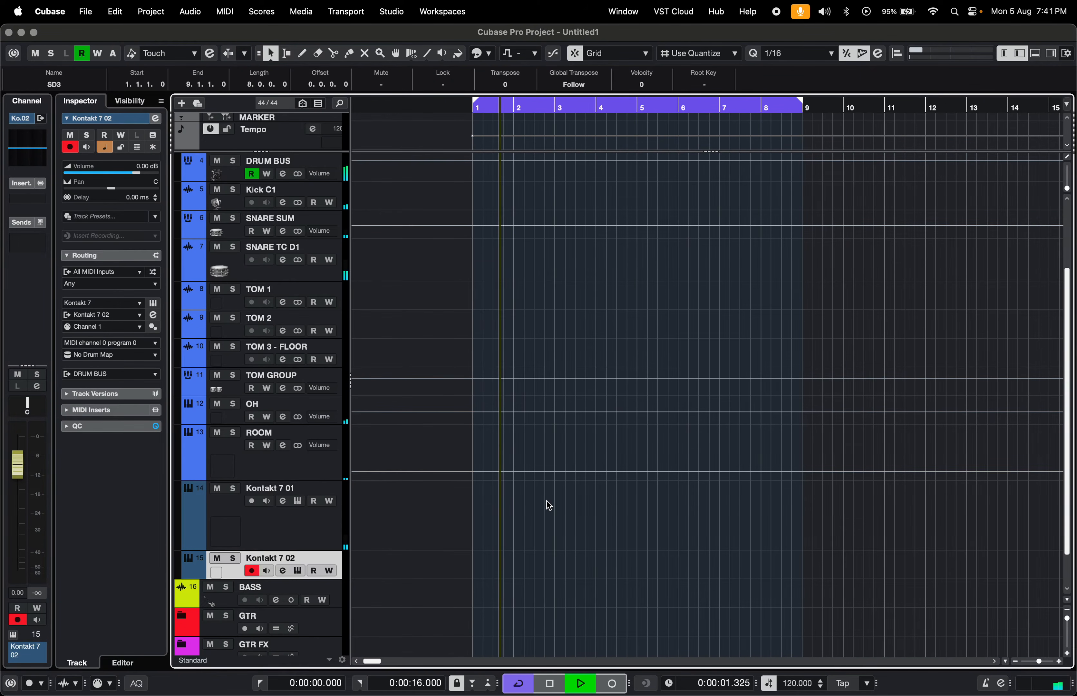
key("space")
Enable the SD3 track's second MIDI send and set its destination to the Kontakt 7 02 instrument
scroll(464, 504, "up", 4)
left_click(300, 228)
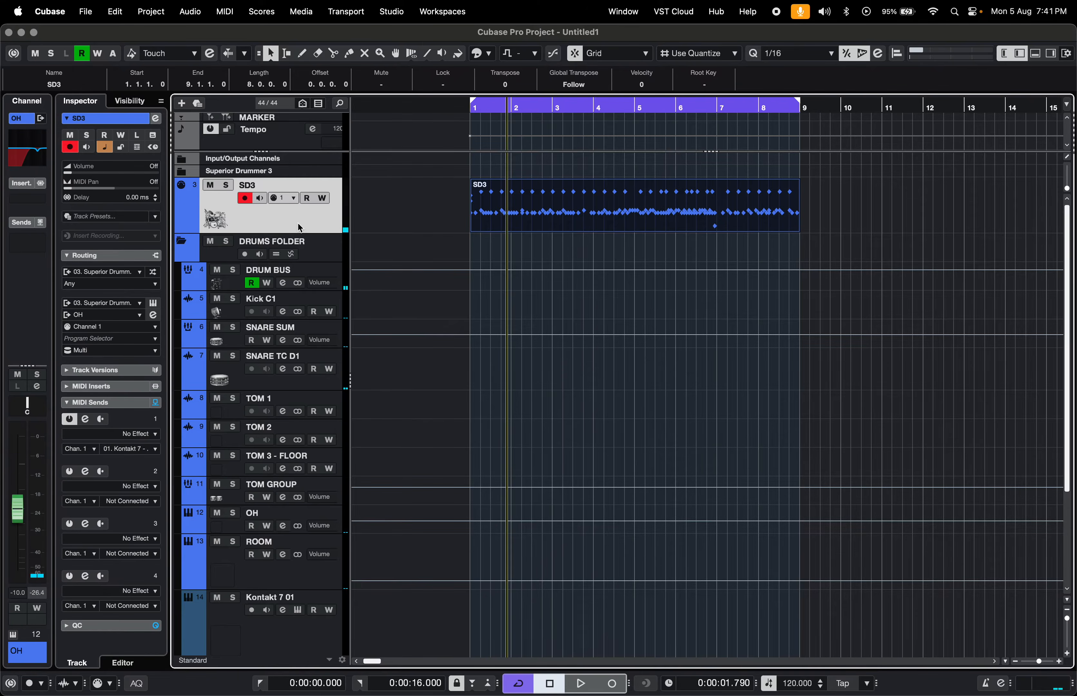
left_click(71, 473)
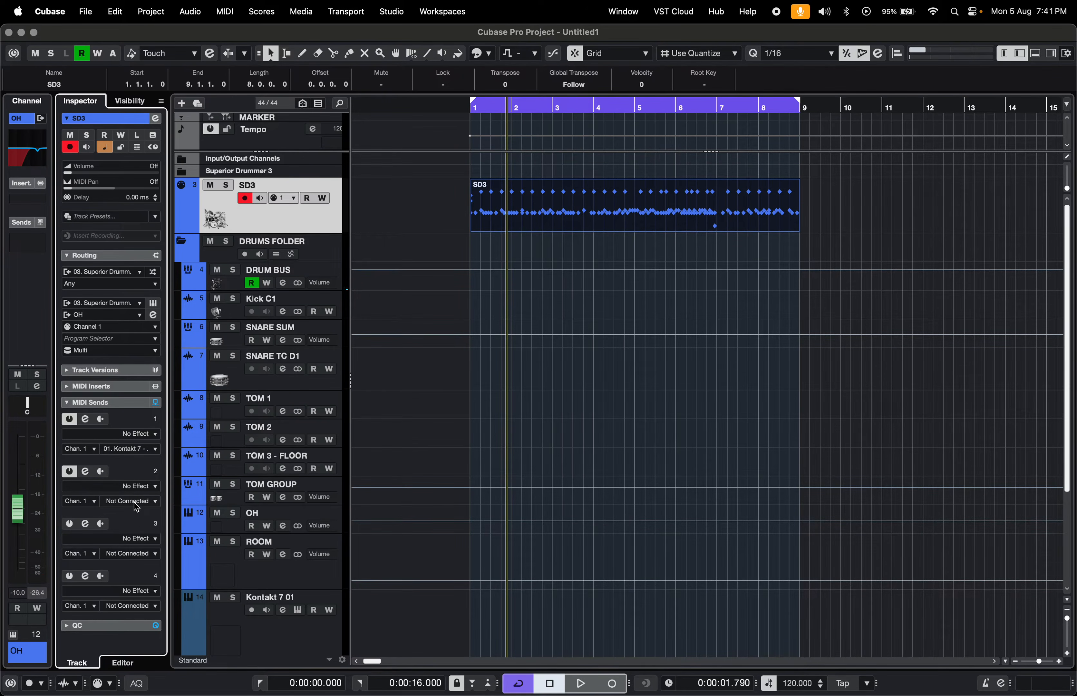
left_click(133, 502)
left_click(185, 462)
Rename the Kontakt 7 02 track as Kontakt 7 snare again
scroll(454, 566, "down", 5)
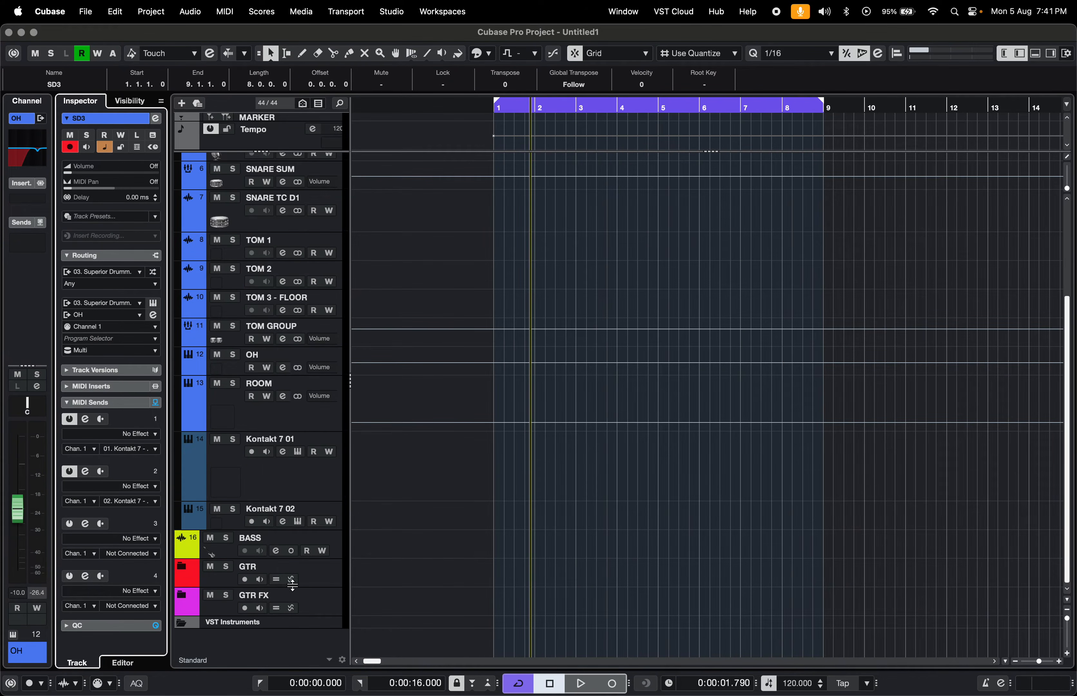
left_click(288, 514)
double_click(307, 509)
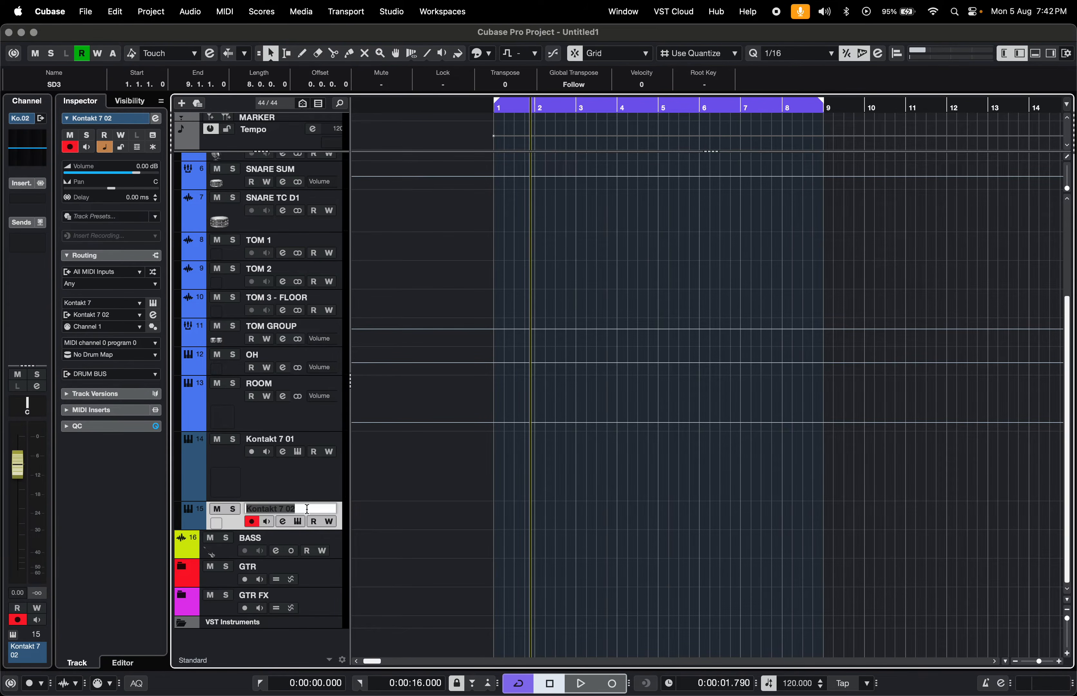
left_click(307, 509)
type("snare again")
key("Return")
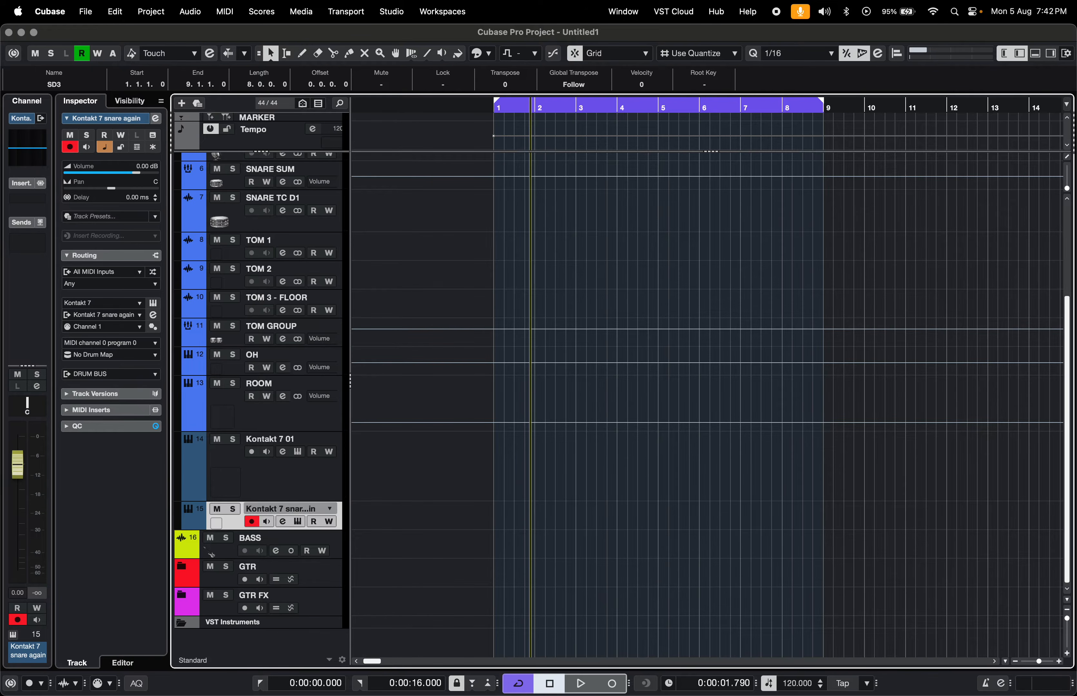
Check the SD3 track's second MIDI send and keep 02. Kontakt 7 snare again - Event Input as its destination
scroll(460, 261, "up", 5)
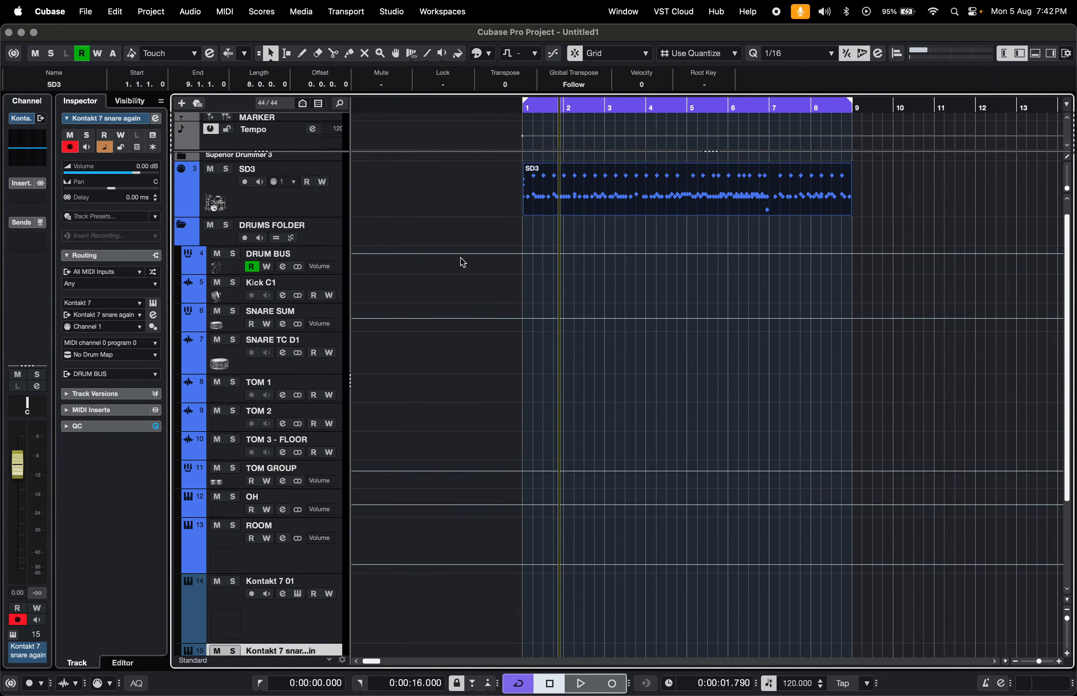
left_click(294, 196)
left_click(245, 219)
left_click(248, 221)
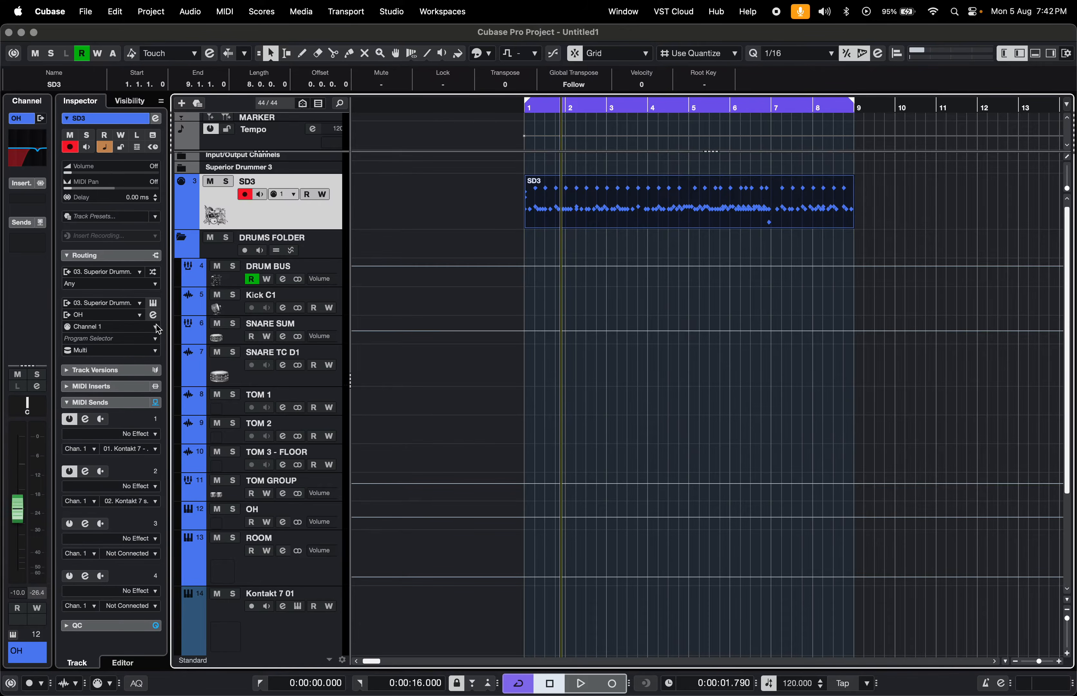
left_click(140, 501)
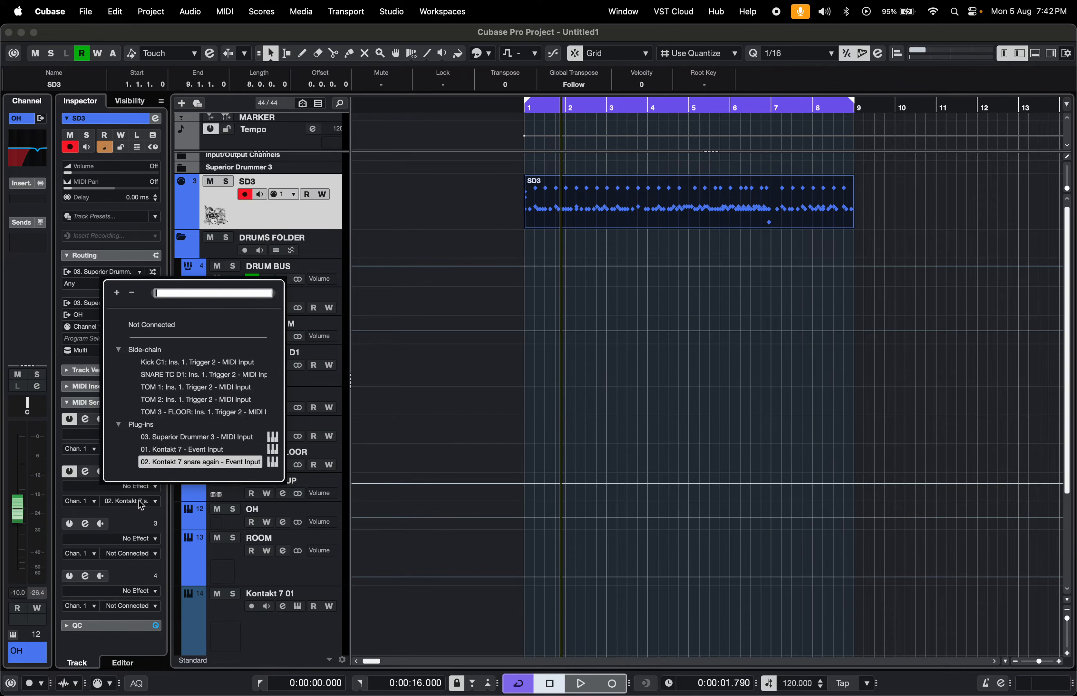
left_click(205, 462)
Audition both Kontakt snares, lower the Kontakt 7 snare again volume to -32.1 dB and increase that track's height
scroll(596, 497, "down", 4)
key("space")
key("space")
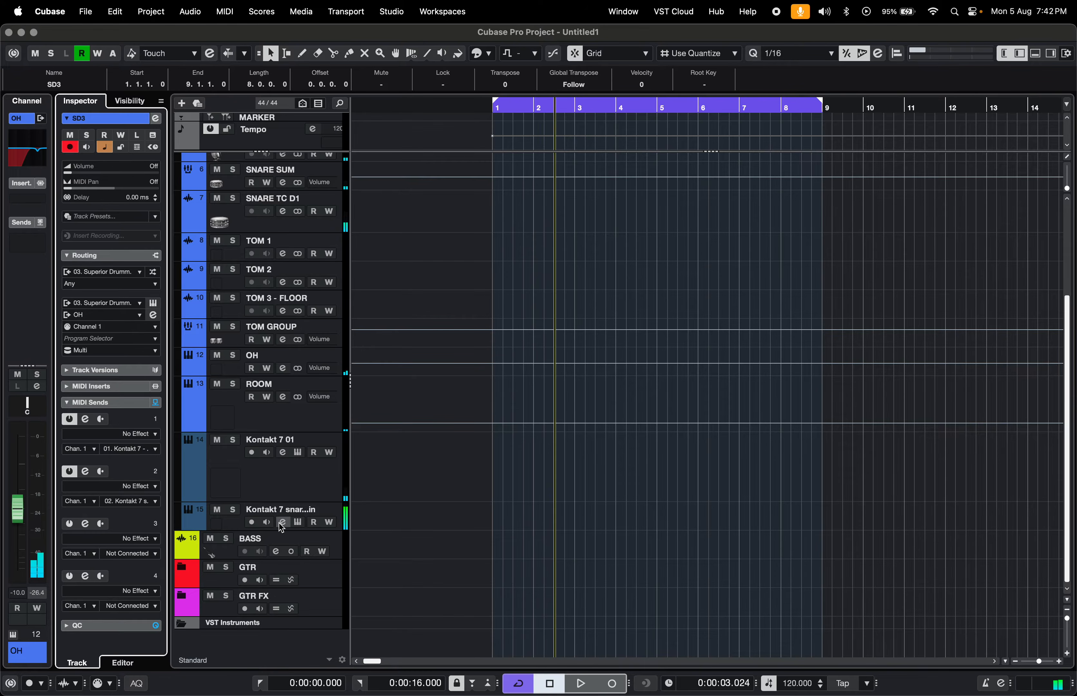
left_click(230, 526)
left_click(24, 470)
left_click_drag(25, 475, 22, 563)
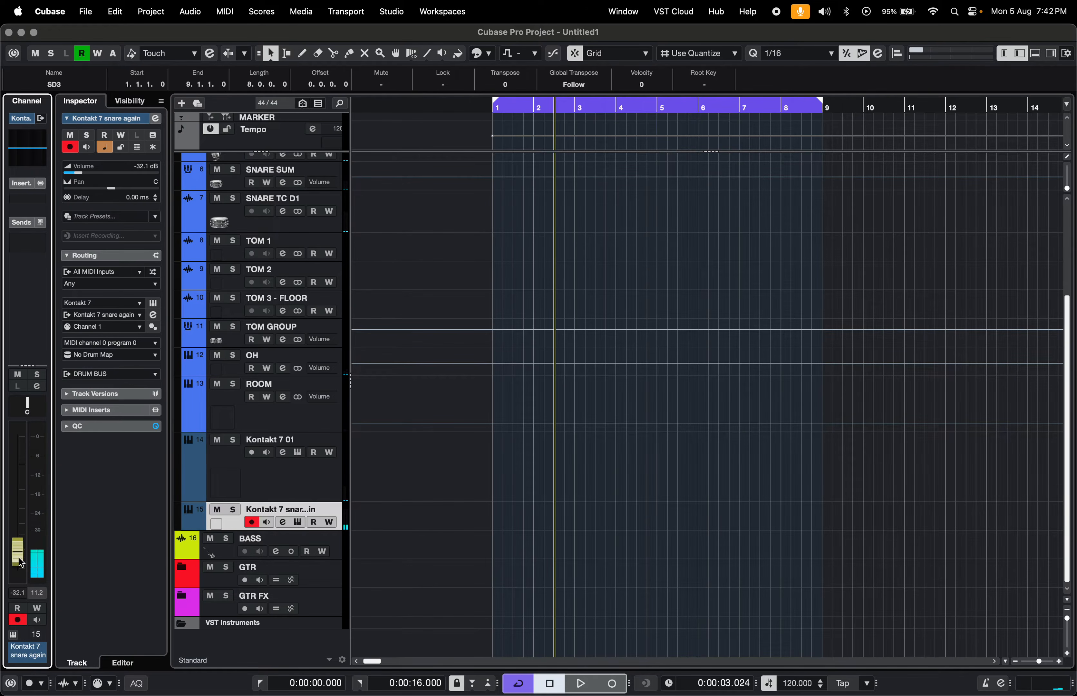
left_click_drag(217, 527, 216, 555)
key("space")
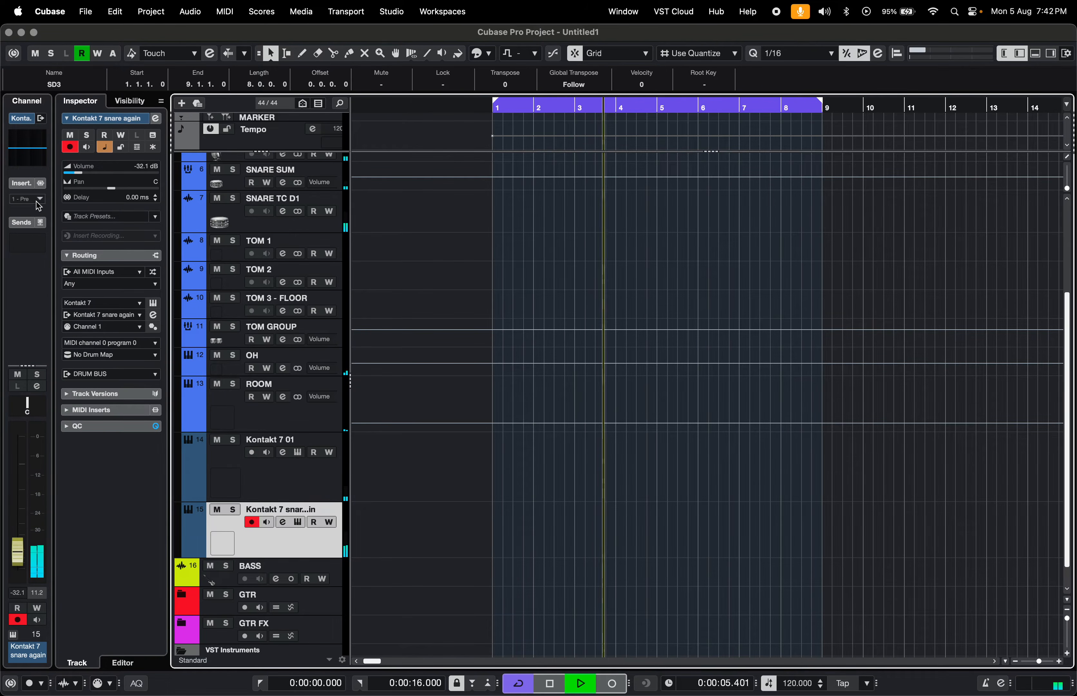
Insert Saturn 2 in the first insert slot of the Kontakt 7 snare again track and raise its Drive
left_click(36, 202)
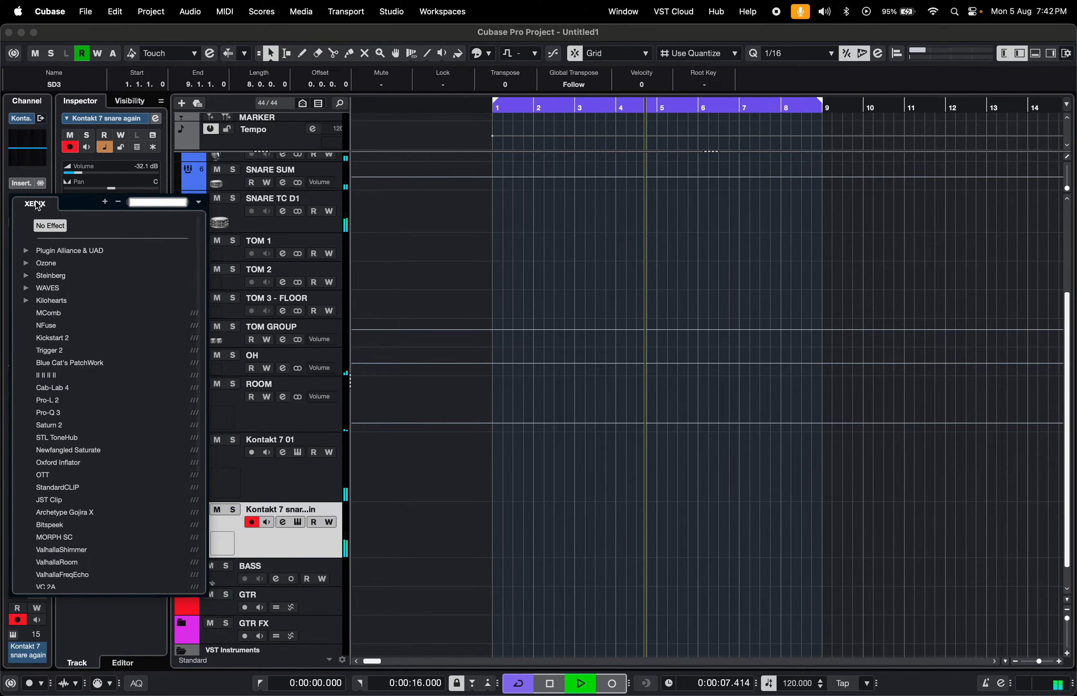
left_click(49, 425)
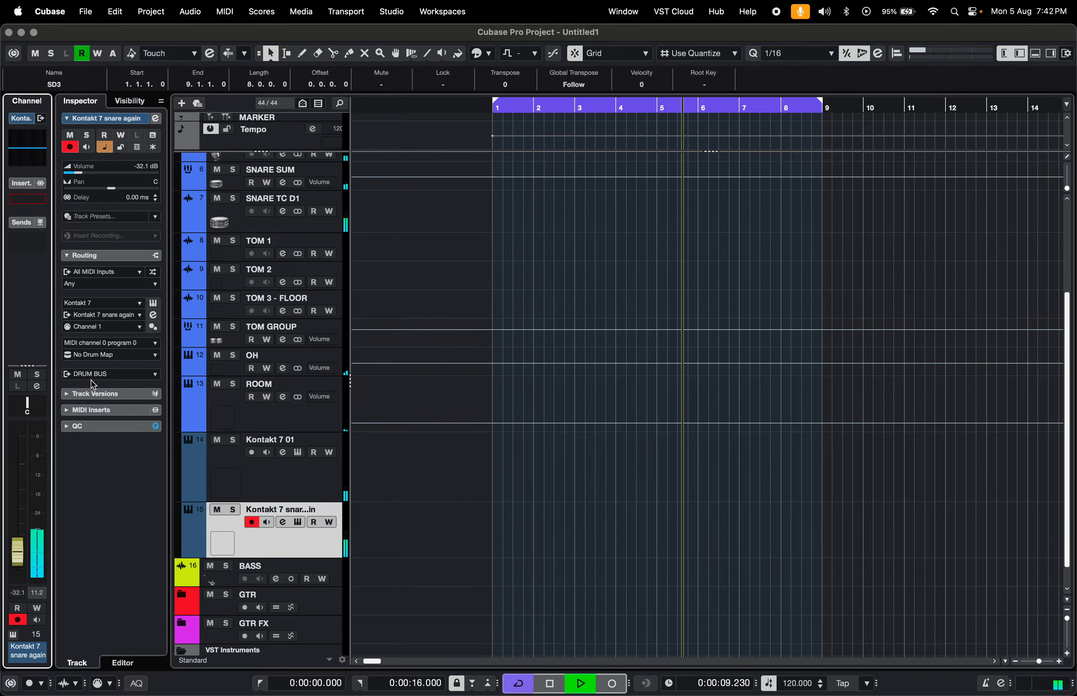
left_click_drag(717, 378, 720, 308)
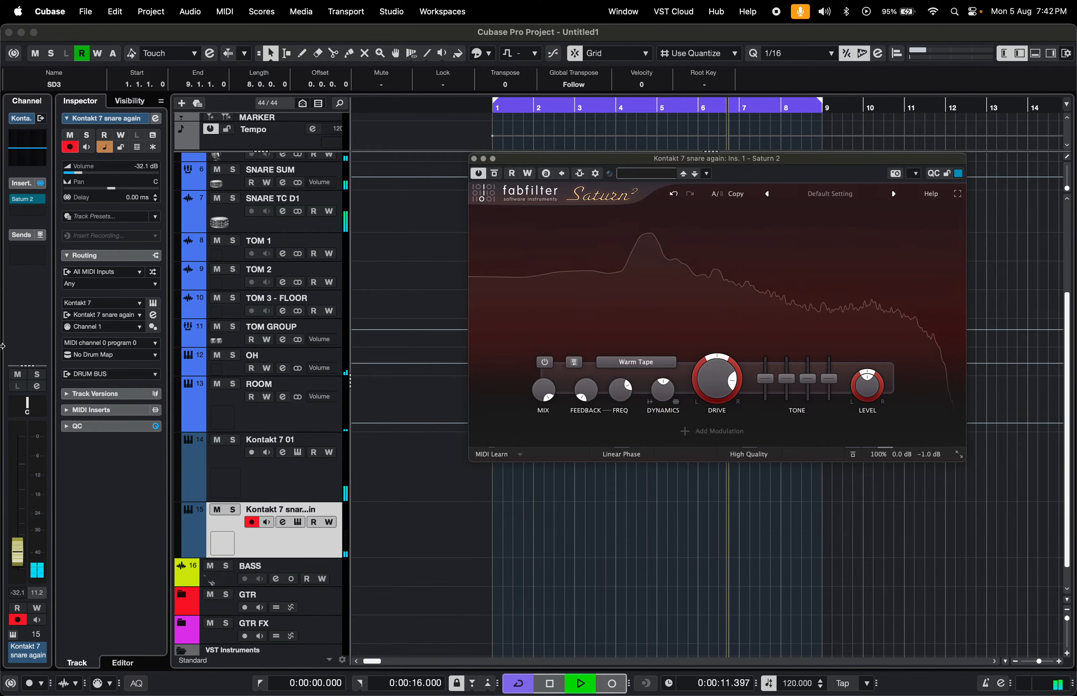
Insert L2 Stereo in the second insert slot of the Kontakt 7 snare again track and lower its Out Ceiling to -8.8
left_click(39, 220)
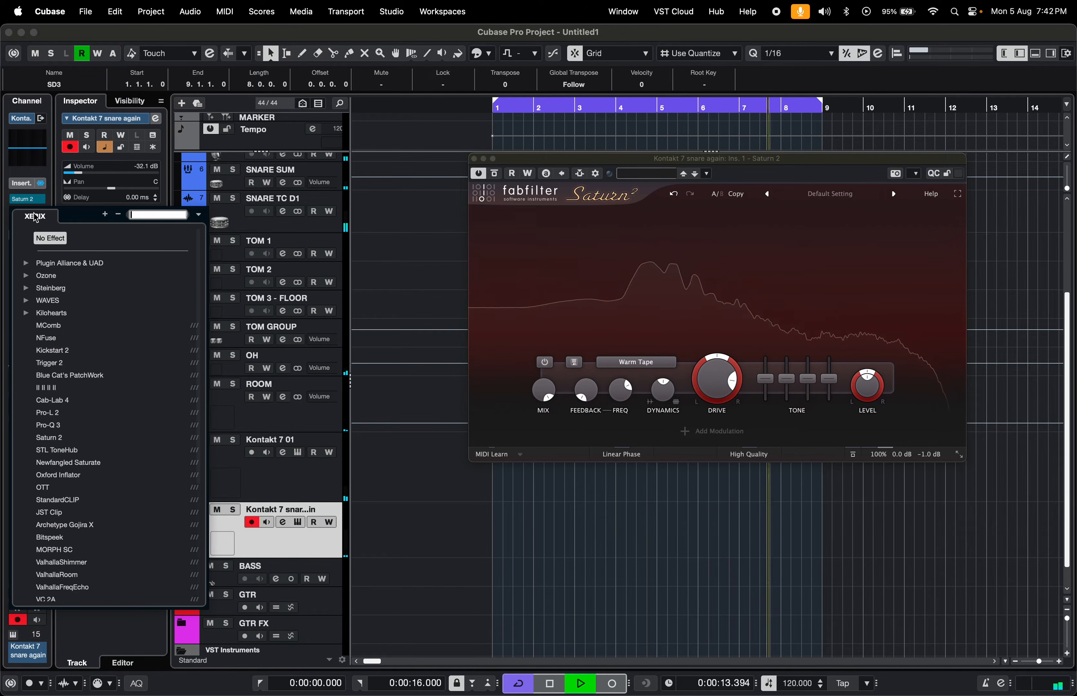
type("l2")
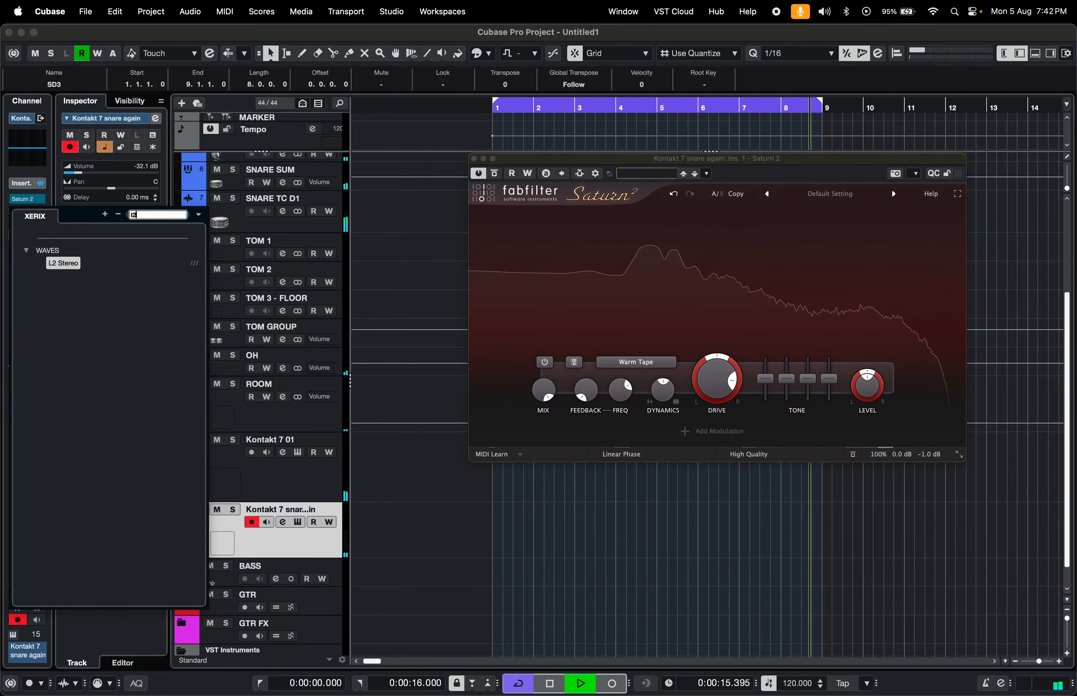
key("Return")
left_click_drag(419, 353, 419, 380)
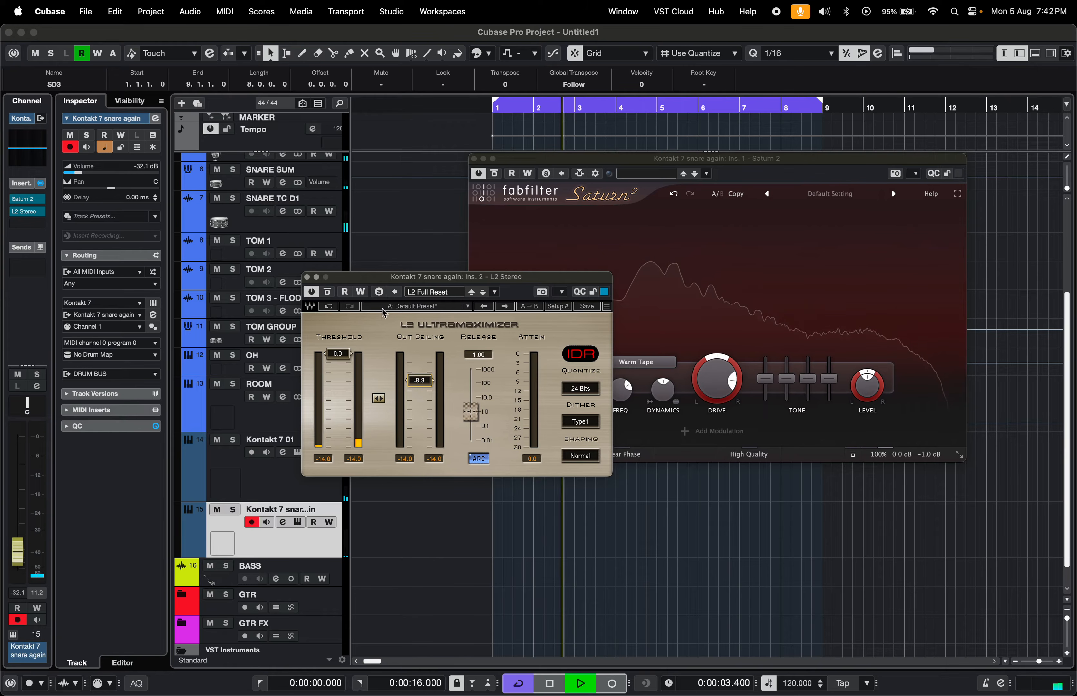
left_click(306, 276)
left_click(474, 158)
Mute the OH and ROOM tracks and stop playback
scroll(540, 473, "up", 6)
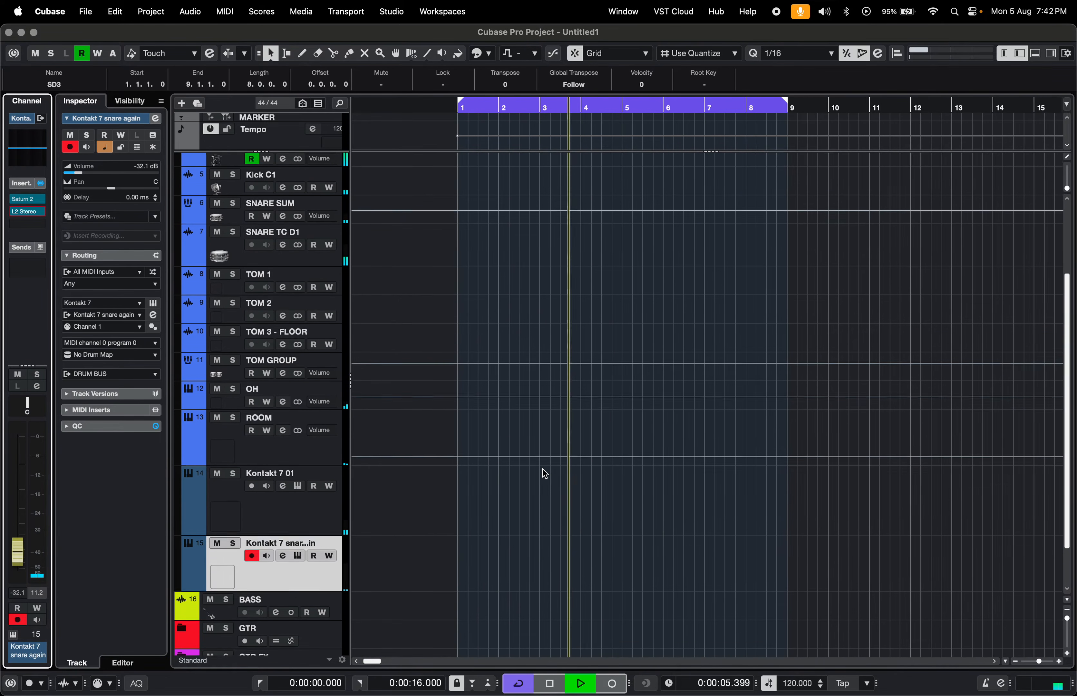
scroll(481, 475, "down", 5)
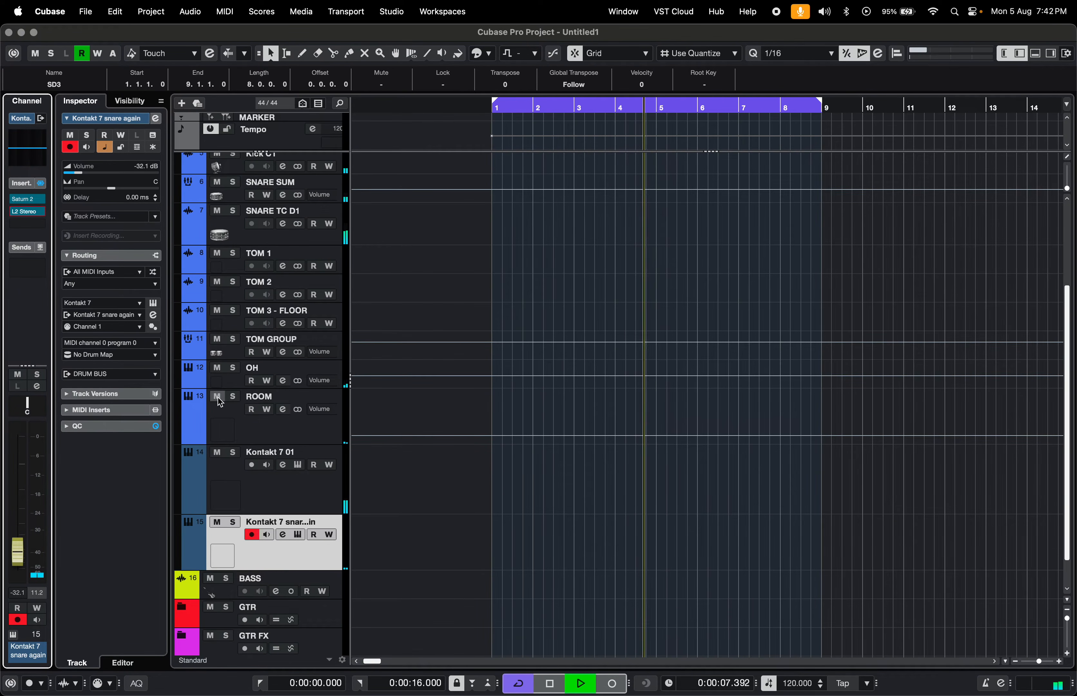
left_click(218, 367)
left_click(217, 397)
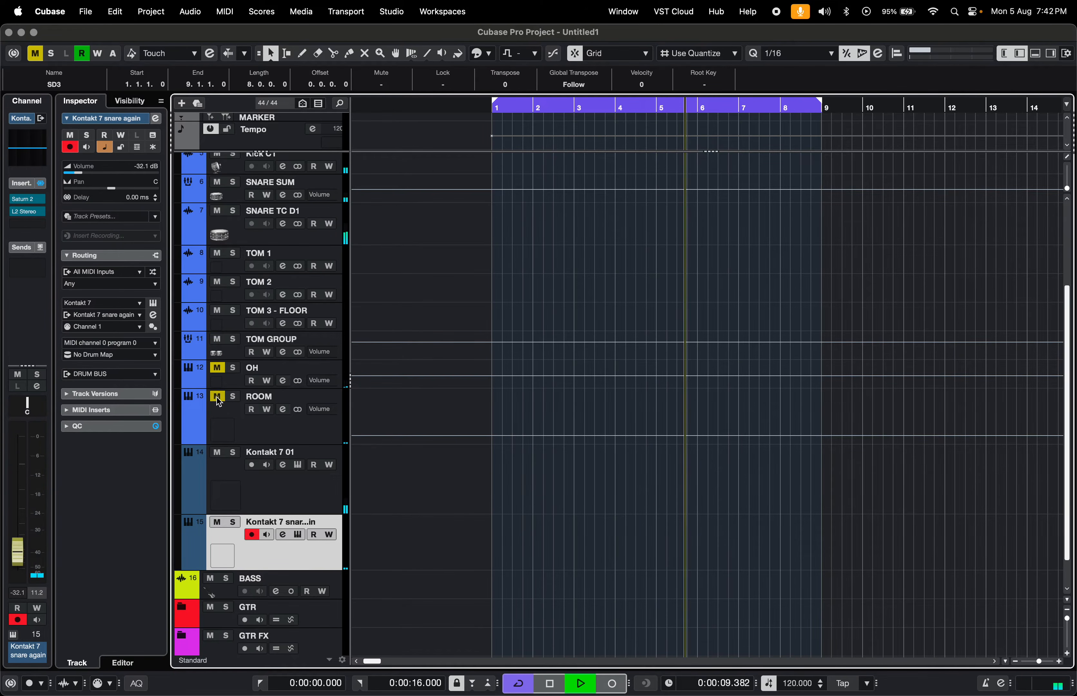
scroll(470, 491, "up", 4)
key("space")
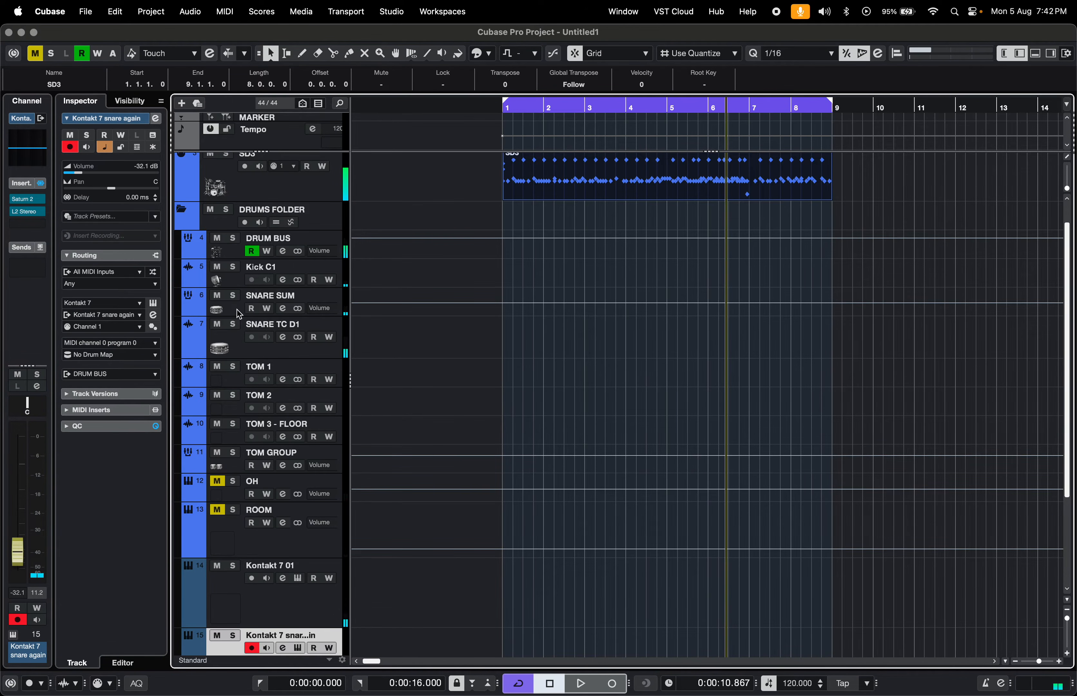
Review the SNARE TC D1 and both Kontakt snare tracks, and reduce the height of the Kontakt 7 01 track
left_click(241, 348)
scroll(330, 549, "down", 3)
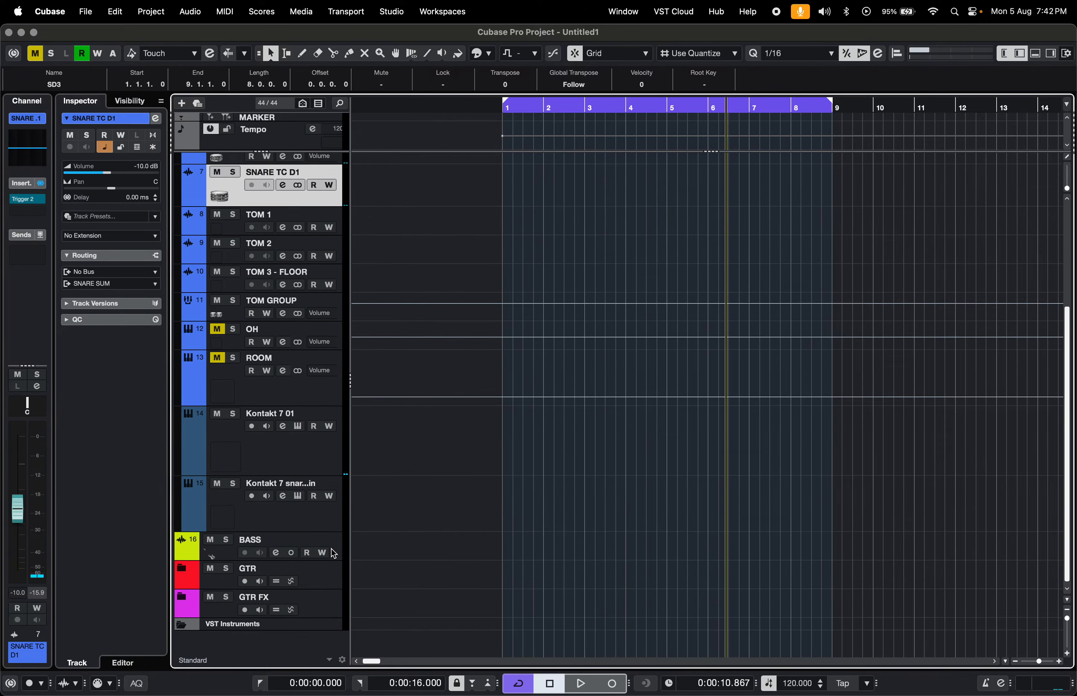
left_click(273, 443)
left_click(268, 516)
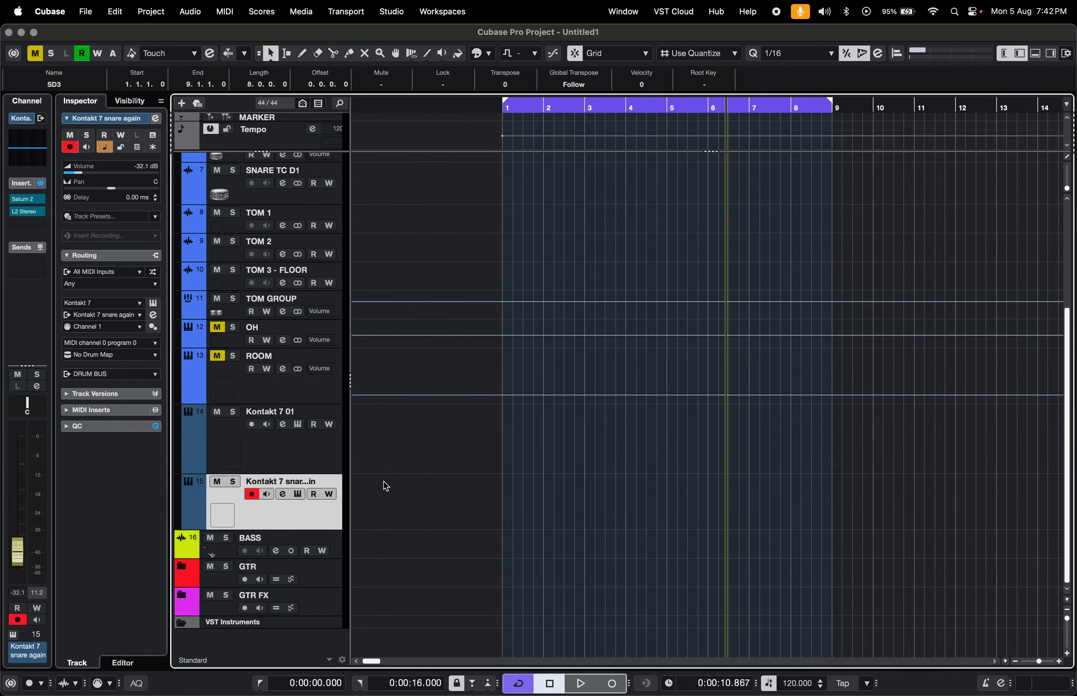
scroll(428, 491, "up", 4)
scroll(427, 491, "left", 1)
scroll(428, 491, "down", 3)
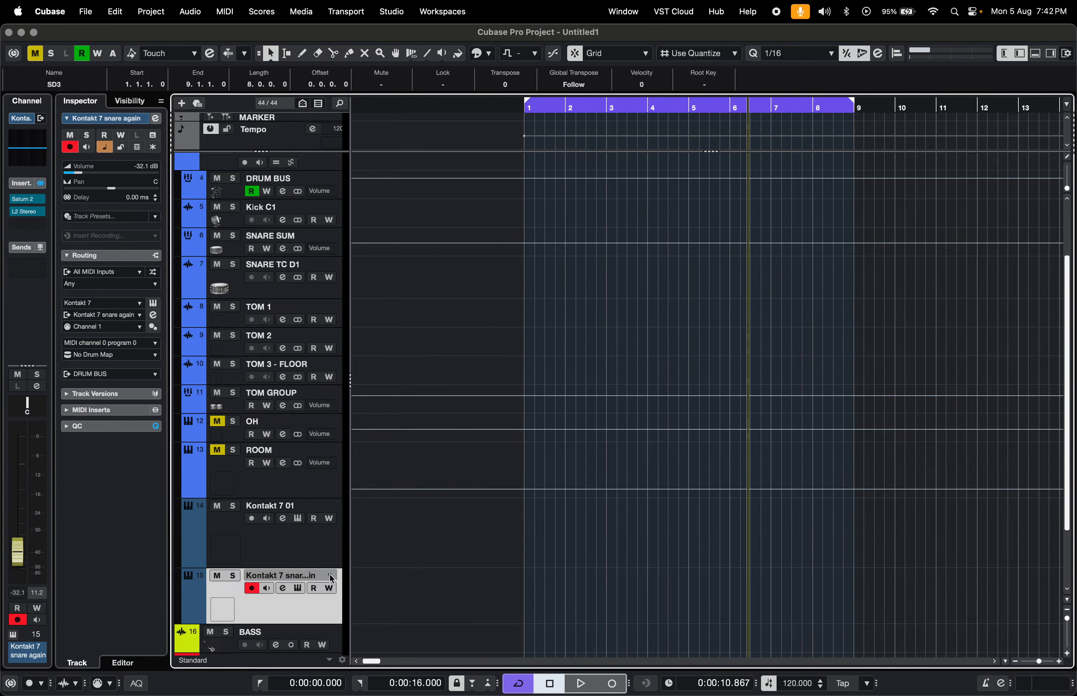
left_click(334, 561)
scroll(427, 581, "up", 2)
scroll(430, 584, "left", 1)
scroll(431, 584, "down", 4)
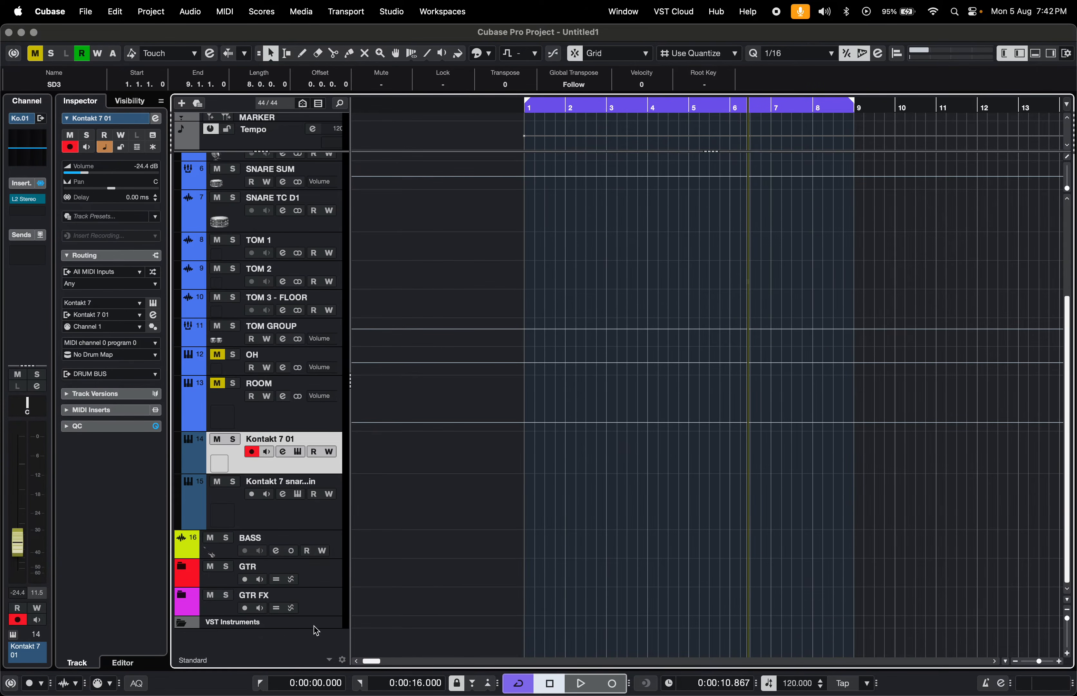
Add a Kontakt 7 instrument track named Kick Kontakt 1 with its audio output routed to DRUM BUS
right_click(315, 625)
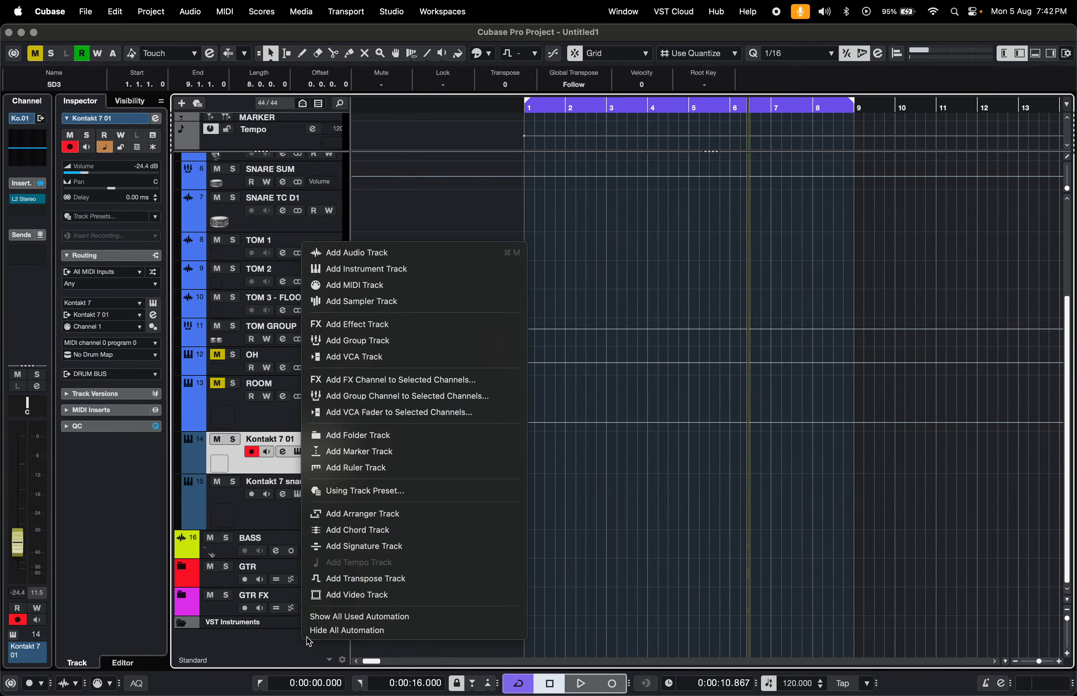
left_click(362, 270)
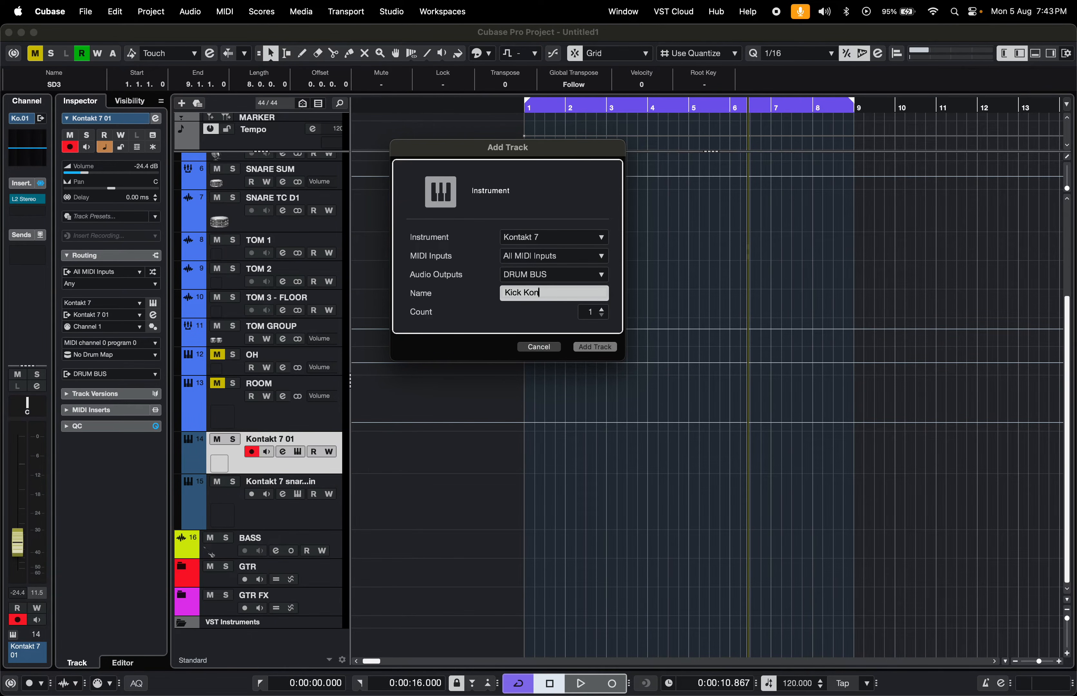
left_click(597, 352)
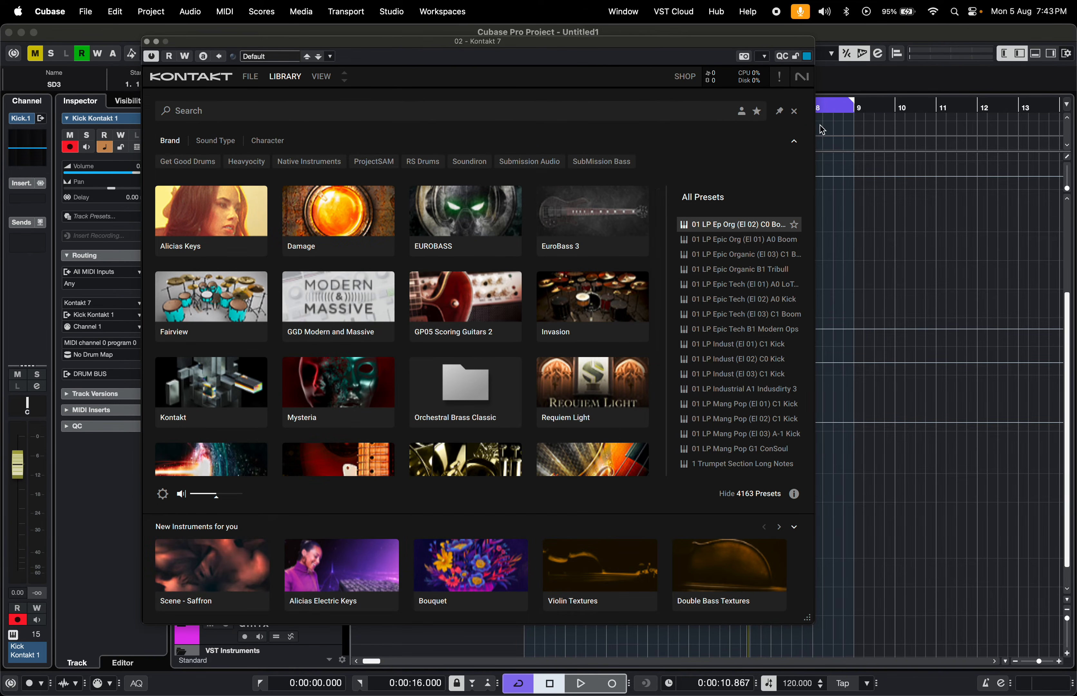
Load RS Drums - Fairview.nki from the Fairview library into the new Kontakt 7 instance
left_click(795, 111)
left_click(308, 80)
left_click(340, 96)
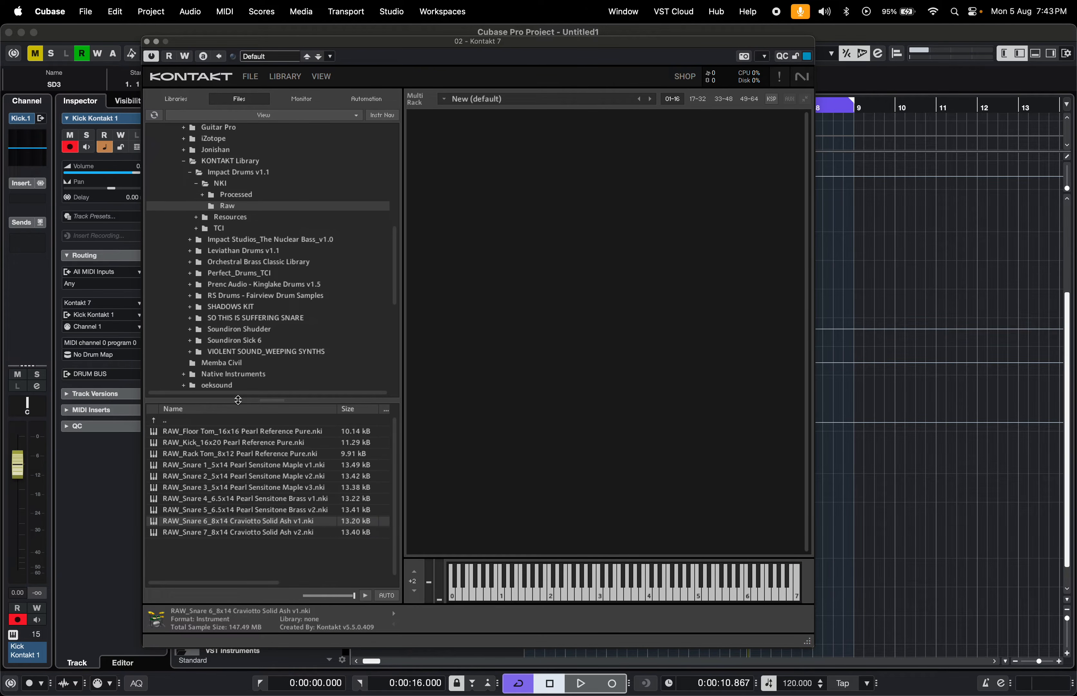
left_click(175, 98)
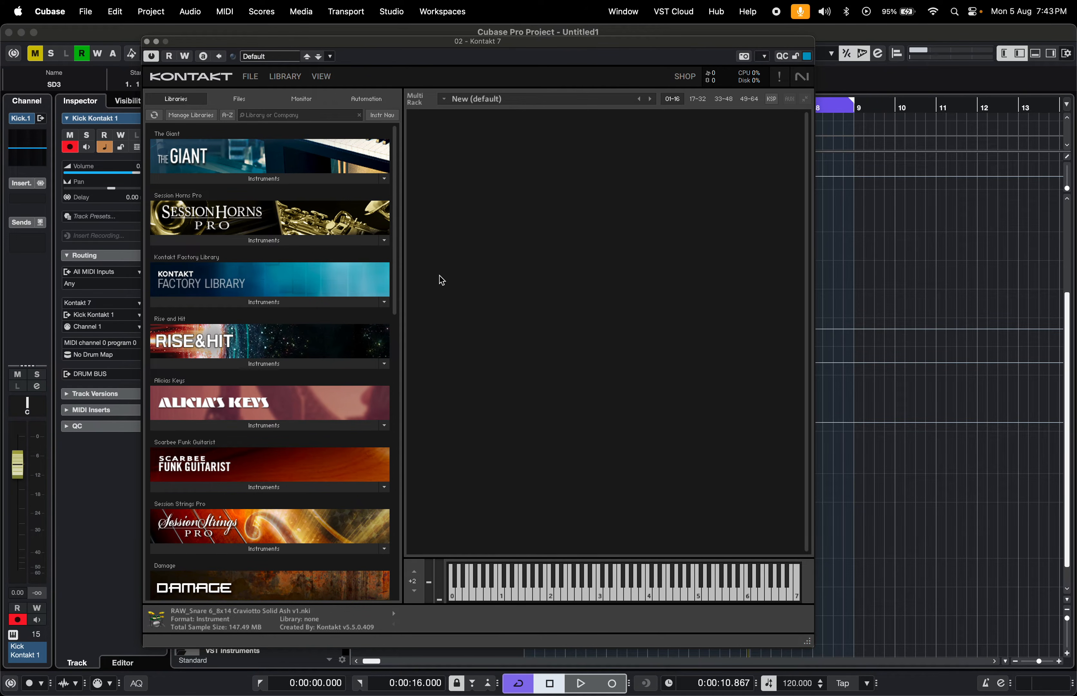
left_click_drag(397, 300, 391, 604)
left_click(264, 533)
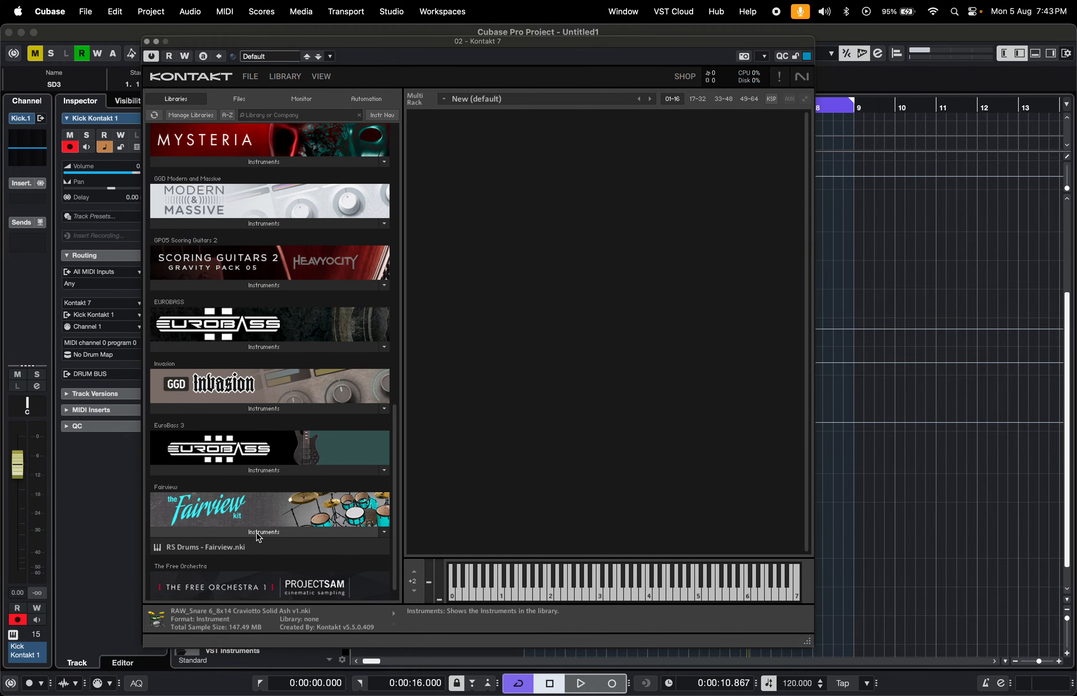
left_click(218, 549)
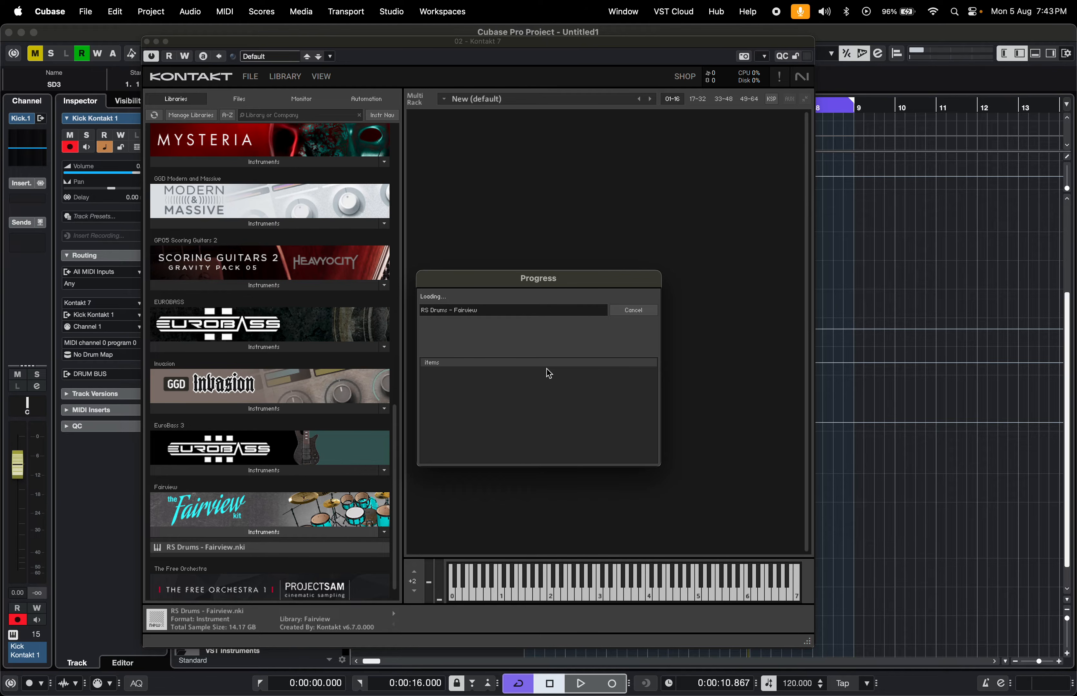
Briefly play the song with the Fairview kit loaded and choose a variant for its kick drum
key("space")
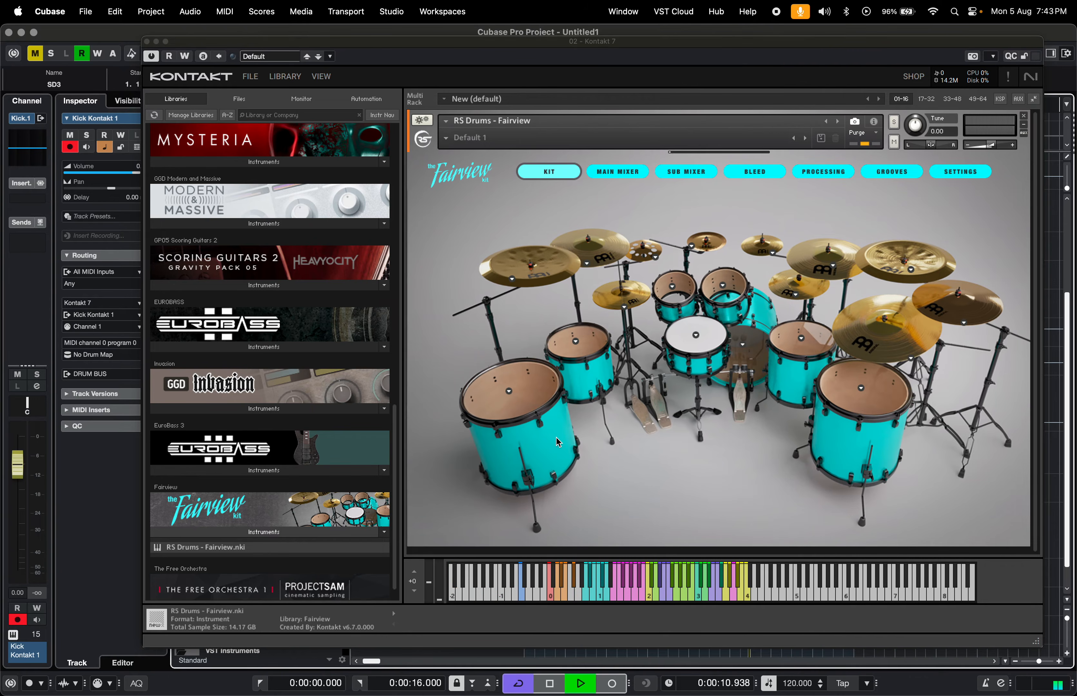
key("space")
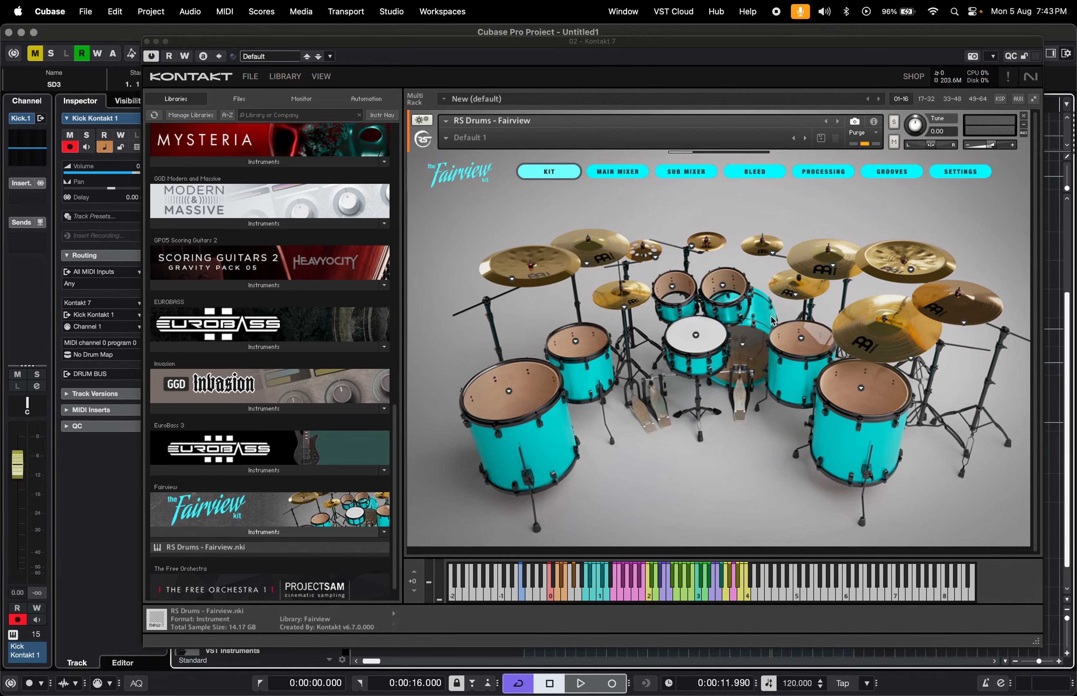
left_click(742, 346)
left_click(755, 358)
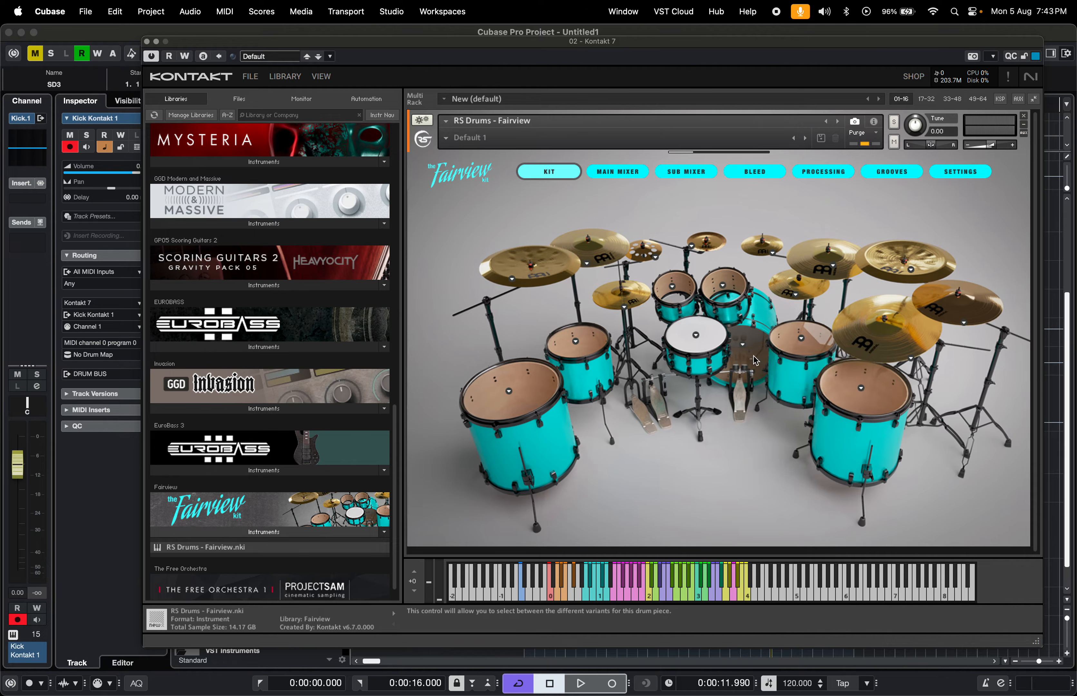
left_click(742, 345)
left_click(769, 385)
Unload the snare, the two rack toms, the hi-hat and the two left-hand toms from the Fairview kit
left_click(696, 335)
left_click(709, 351)
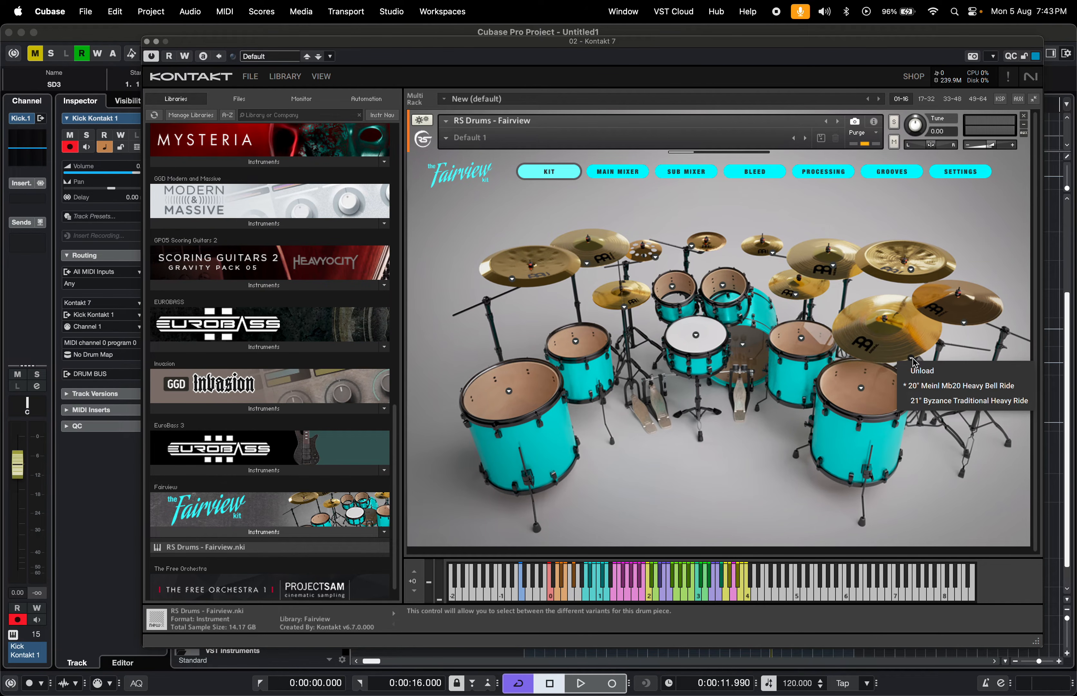
left_click(726, 289)
left_click(731, 305)
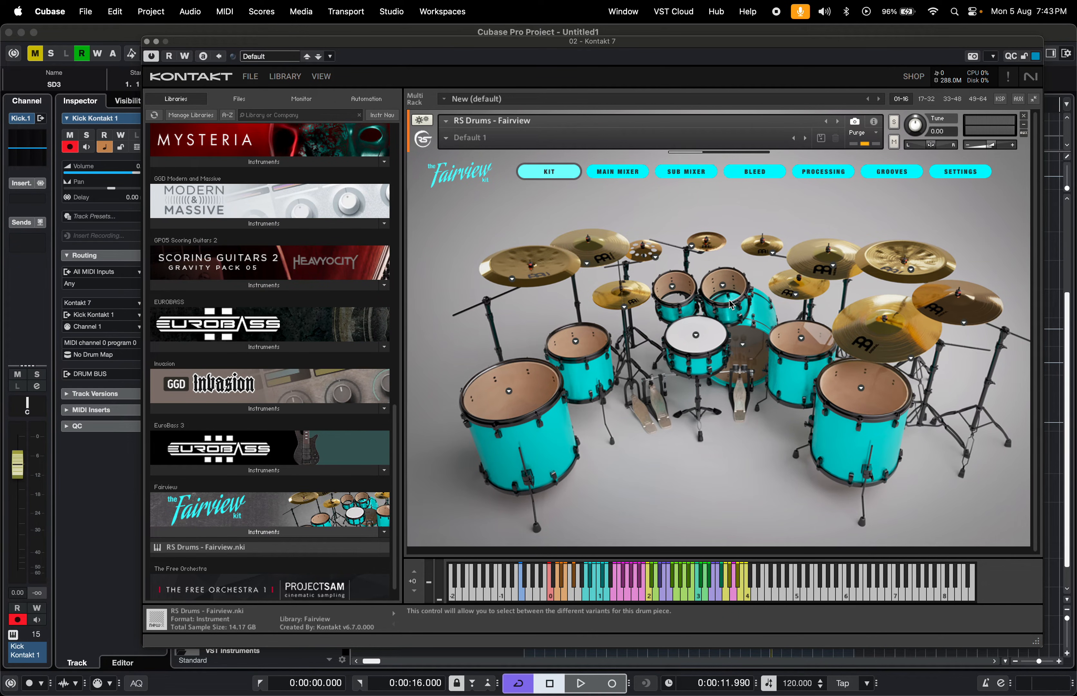
left_click(662, 289)
left_click(674, 304)
left_click(625, 307)
left_click(640, 326)
left_click(575, 343)
left_click(581, 355)
left_click(508, 390)
left_click(524, 404)
Unload the left china, the left crash and the two small splash cymbals from the Fairview kit
left_click(512, 279)
left_click(536, 302)
left_click(587, 263)
left_click(603, 277)
left_click(690, 246)
left_click(704, 263)
left_click(772, 252)
left_click(786, 272)
Unload the remaining right-hand cymbals from the Fairview kit, including the ride and the 13" X-Hats
left_click(833, 266)
left_click(843, 279)
left_click(911, 270)
left_click(923, 285)
left_click(964, 323)
left_click(972, 353)
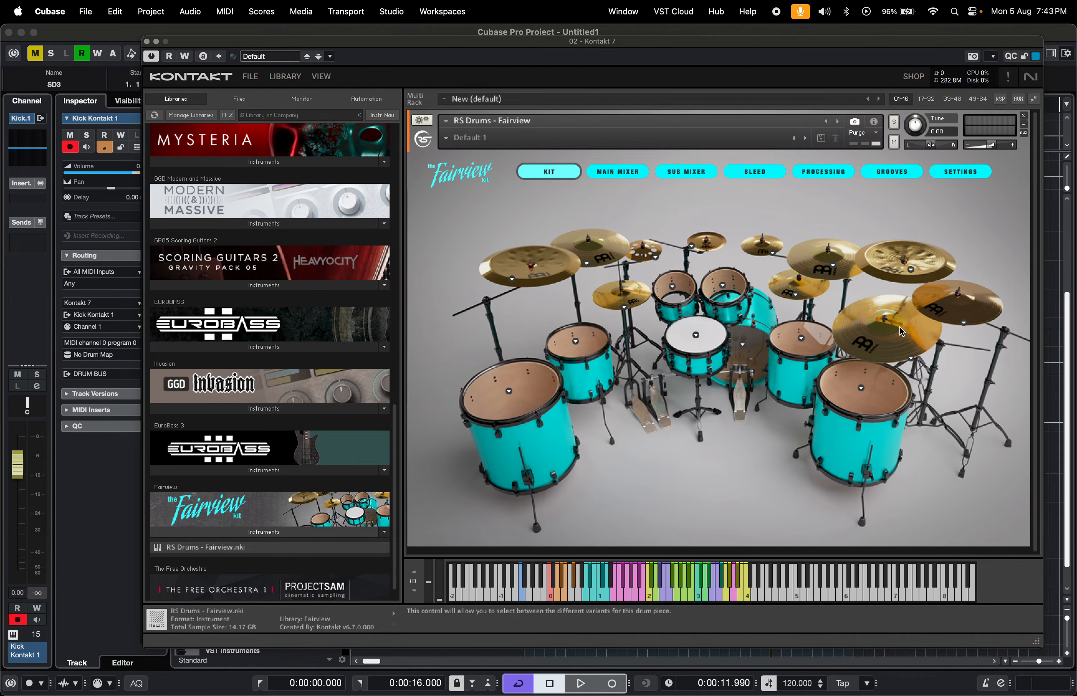
left_click(911, 359)
left_click(796, 295)
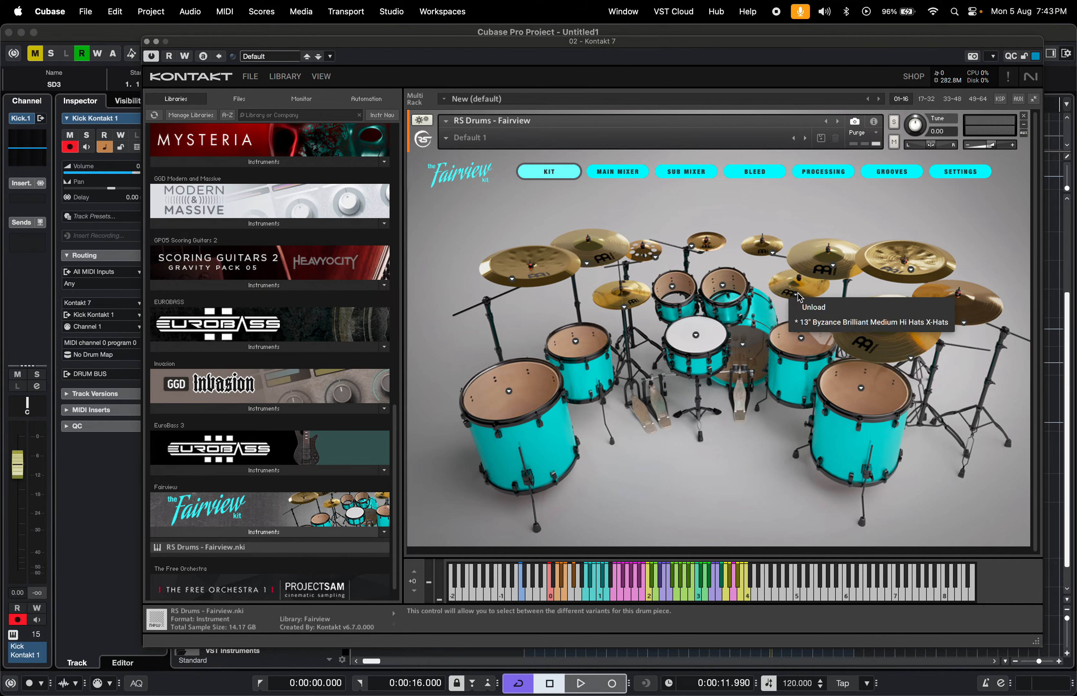
left_click(800, 306)
Check that the splash, china and rack tom positions are set to Unload, and close the Kontakt window
left_click(772, 253)
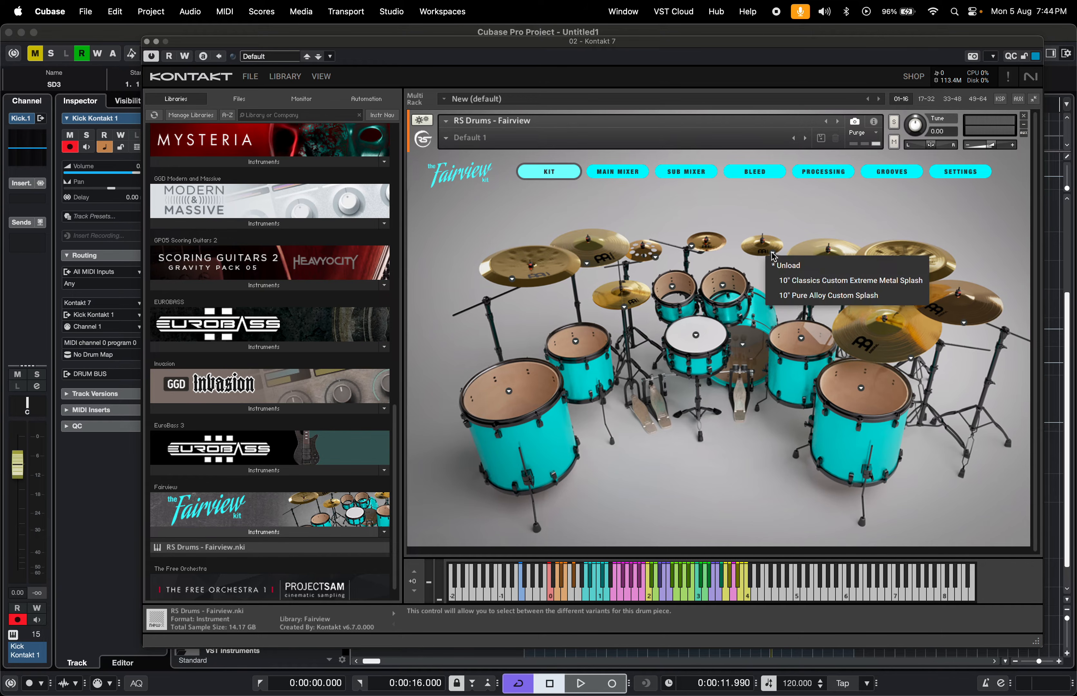
left_click(569, 277)
left_click(512, 279)
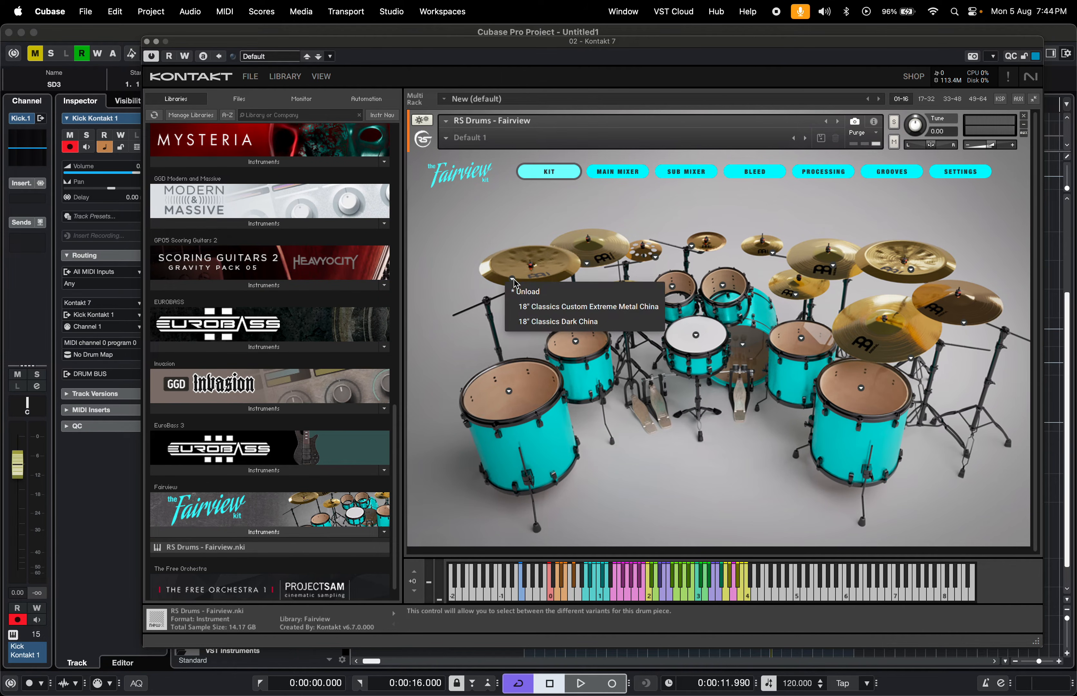
left_click(502, 273)
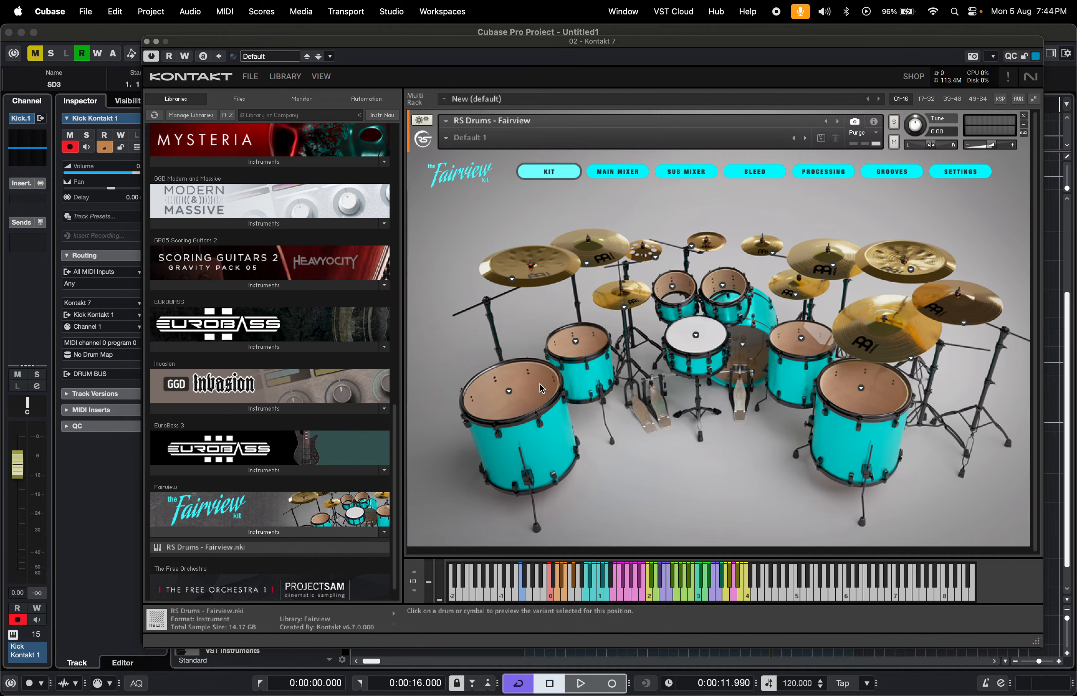
left_click(672, 287)
left_click(681, 282)
left_click(147, 41)
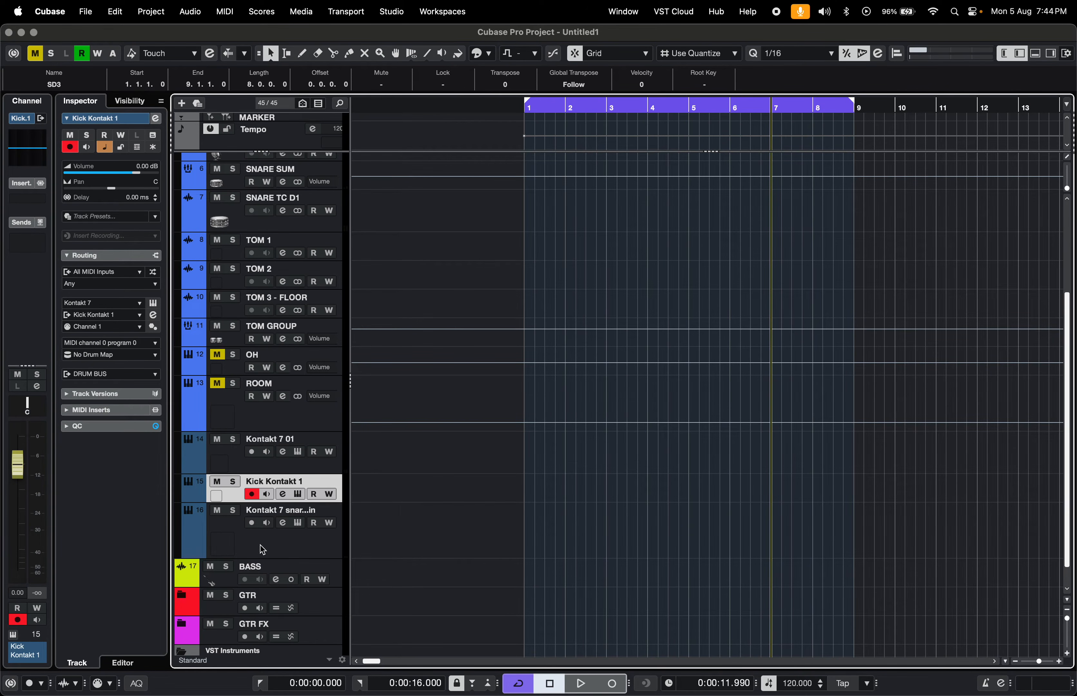
Check the instrument loaded on the Kontakt 7 01 track and move the Kick Kontakt 1 track below Kontakt 7 snare again
left_click(294, 452)
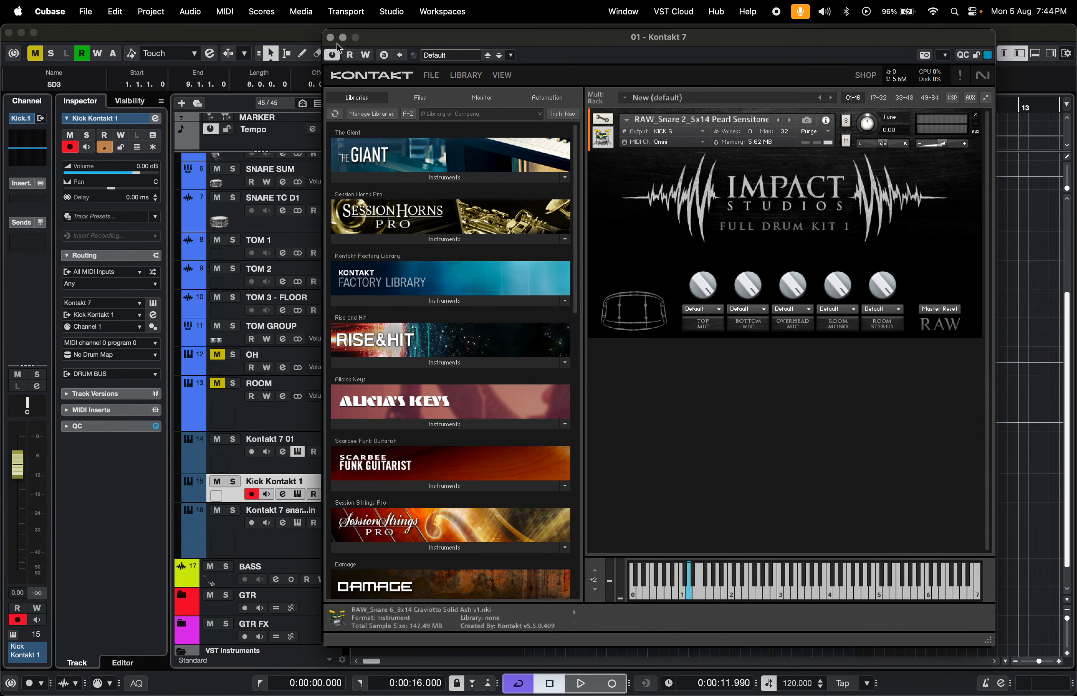
left_click(330, 37)
left_click_drag(235, 493, 239, 536)
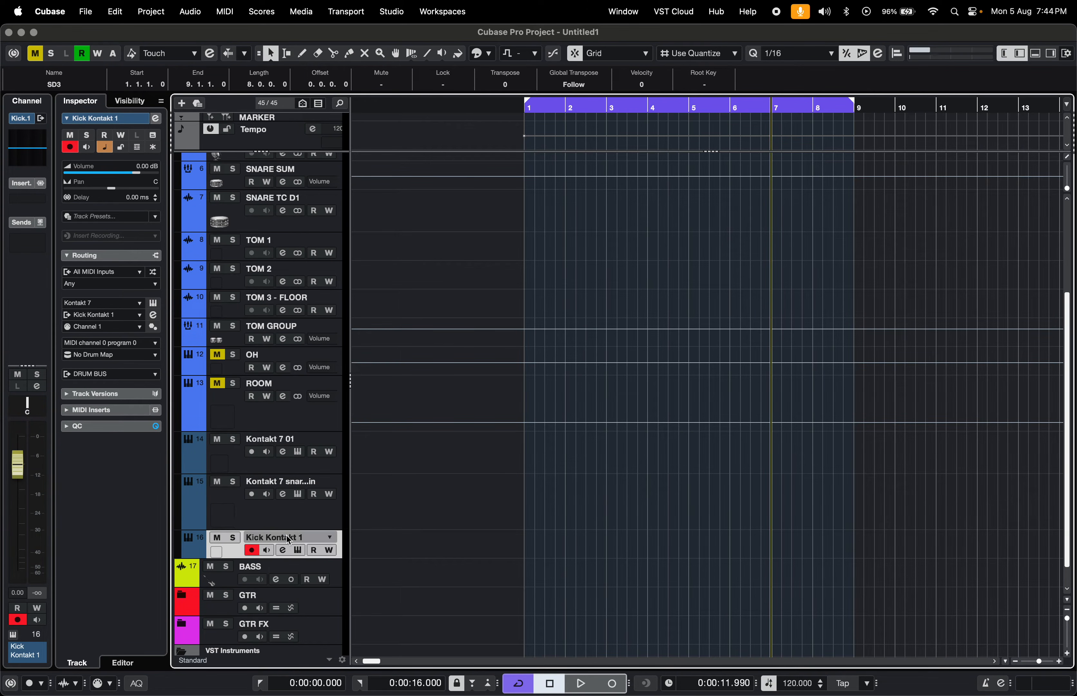
Rename the Kick Kontakt 1 track as Kick Fairview
double_click(289, 538)
left_click(314, 536)
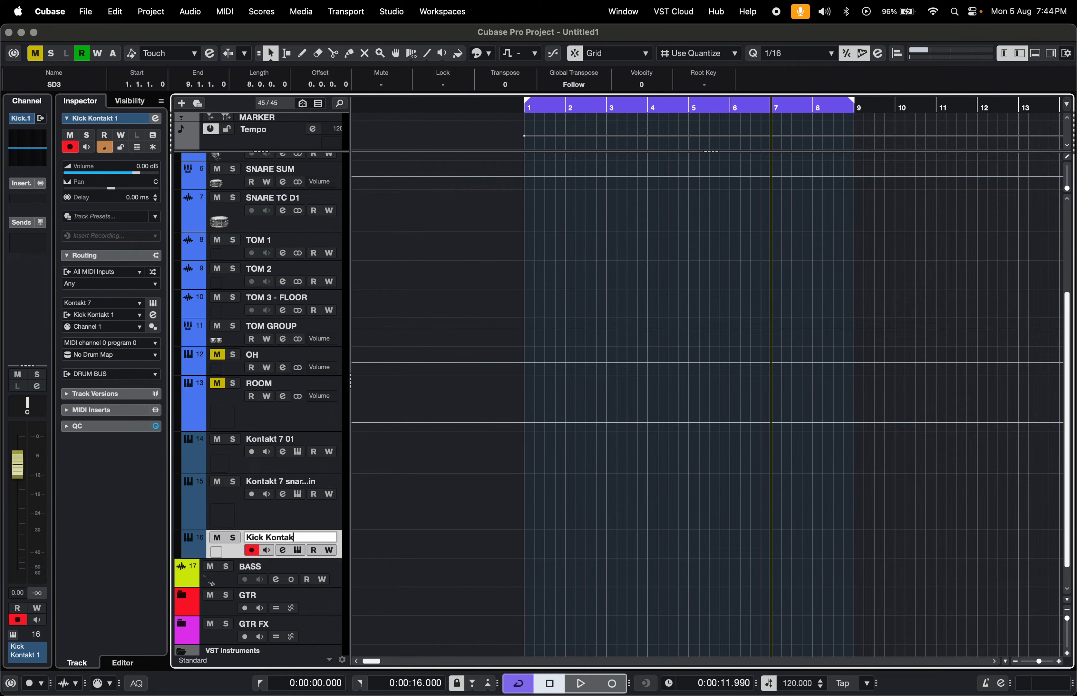
type("Kick Fairview")
key("Return")
Route the SD3 track's third MIDI send to the Kick Fairview instrument
scroll(618, 439, "up", 6)
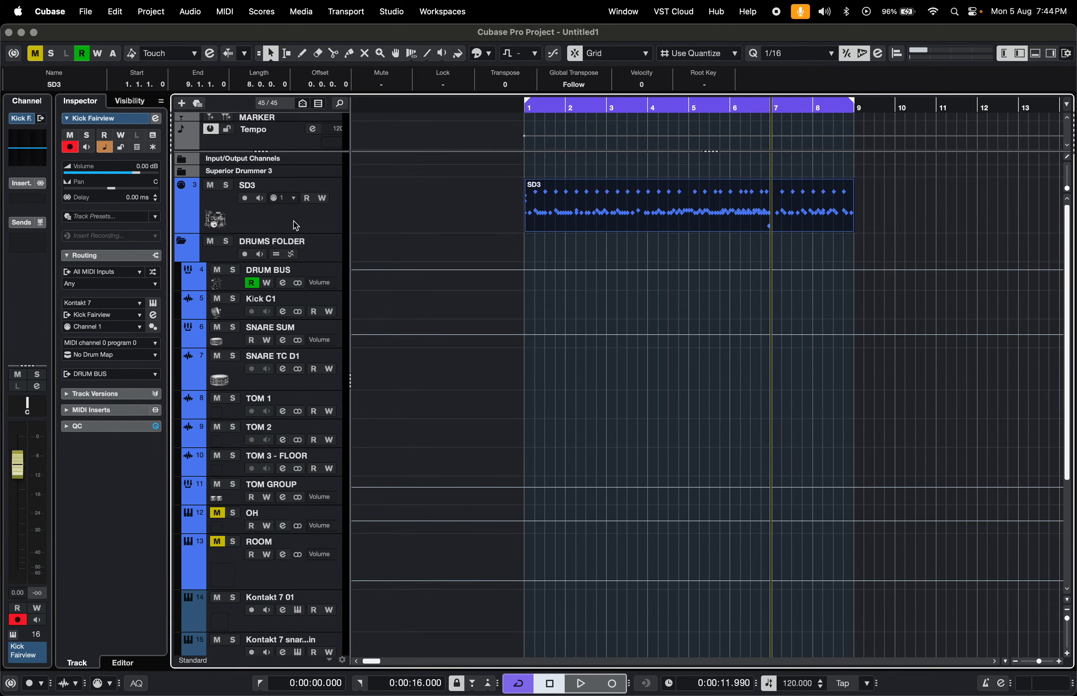
left_click(297, 222)
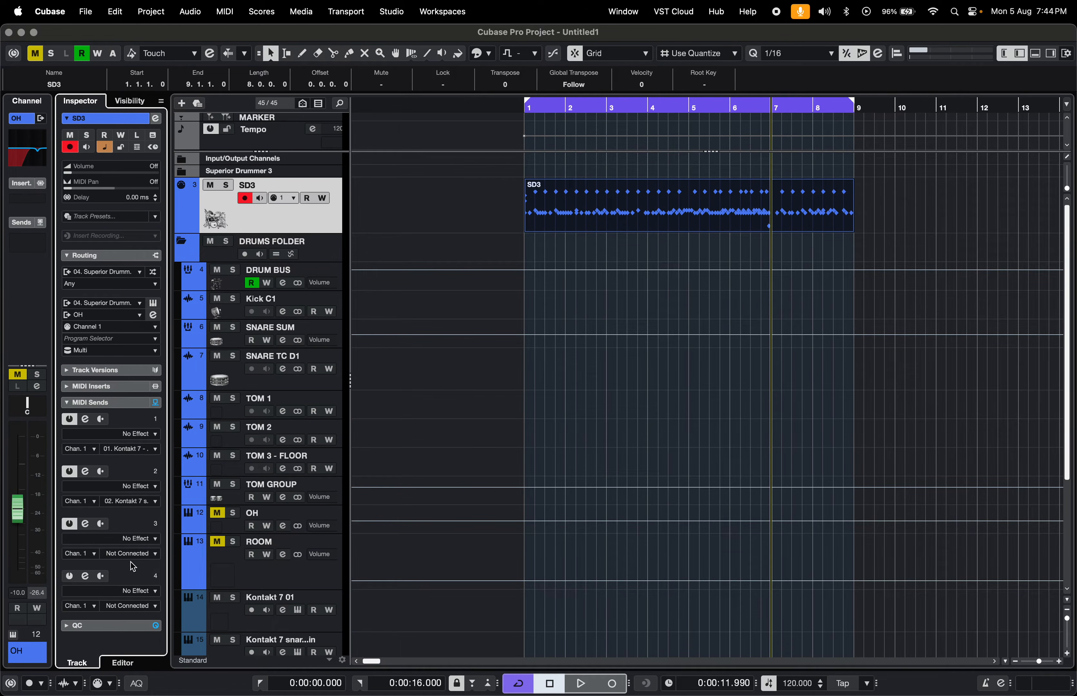
left_click(138, 540)
left_click(139, 543)
left_click(138, 554)
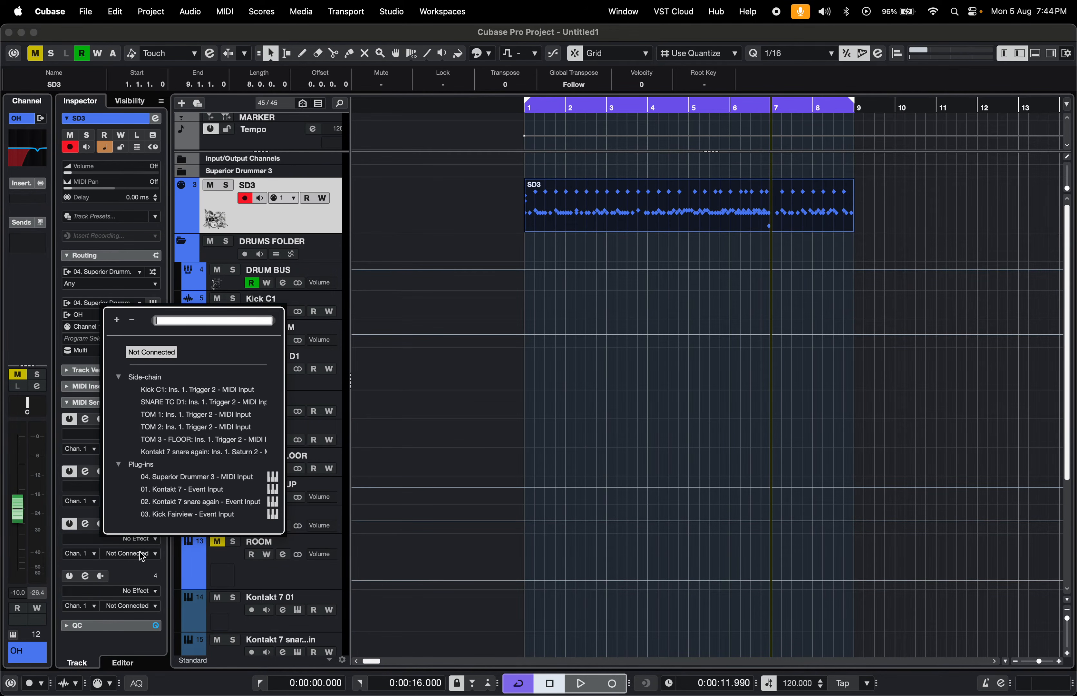
left_click(180, 515)
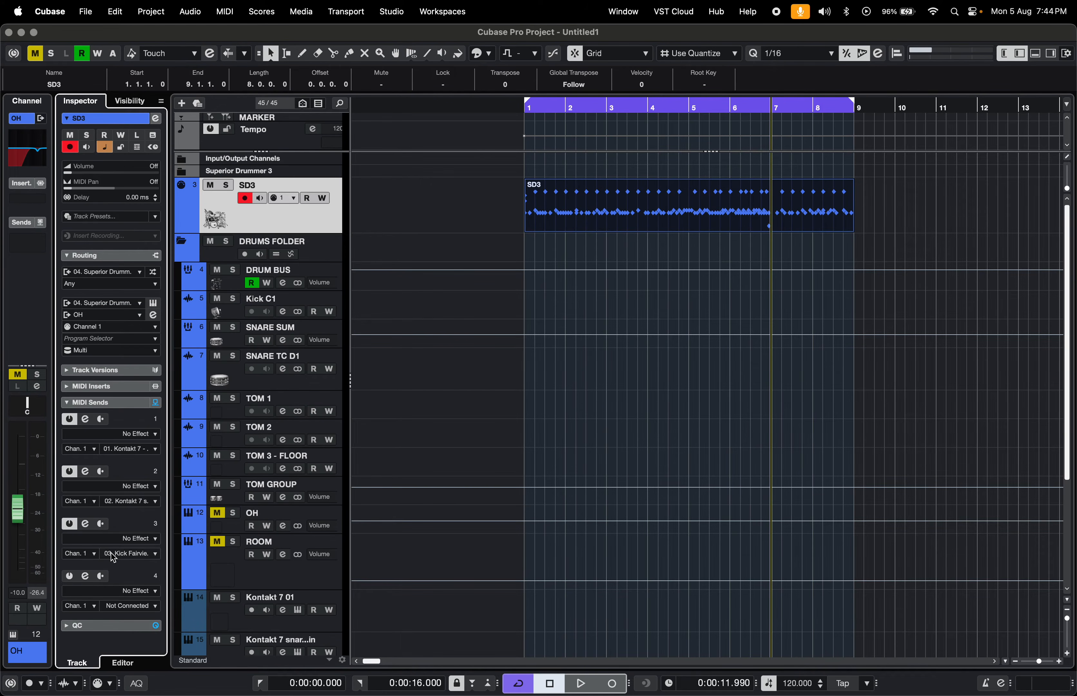
Play back the drum part and check whether the Kick Fairview track receives signal
key("space")
scroll(591, 469, "down", 5)
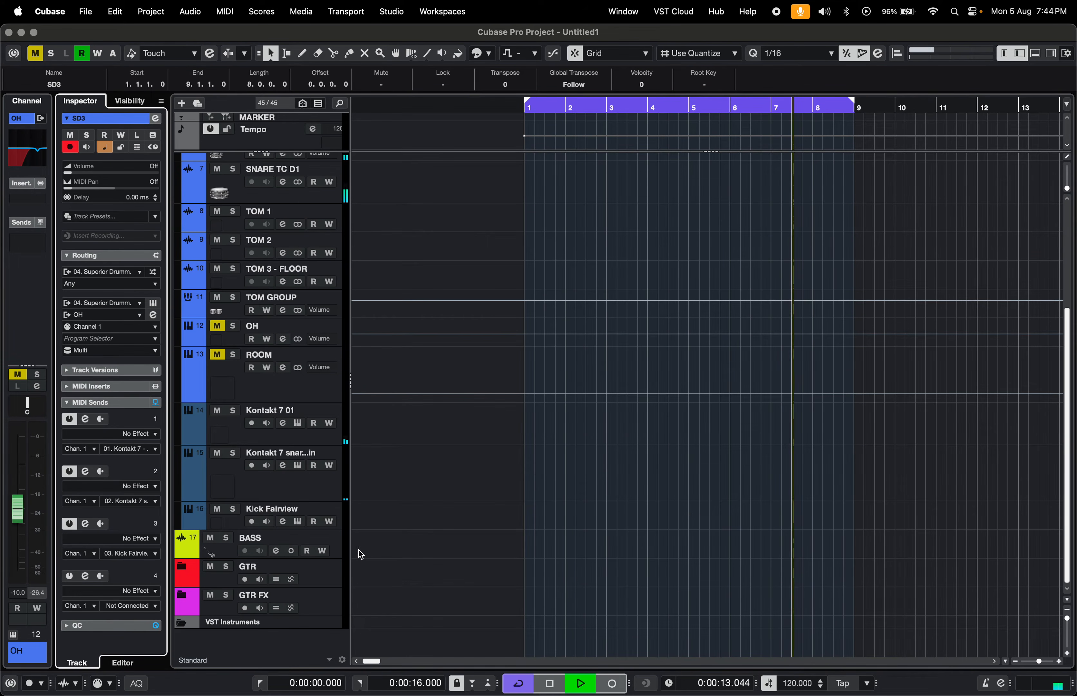
left_click(339, 528)
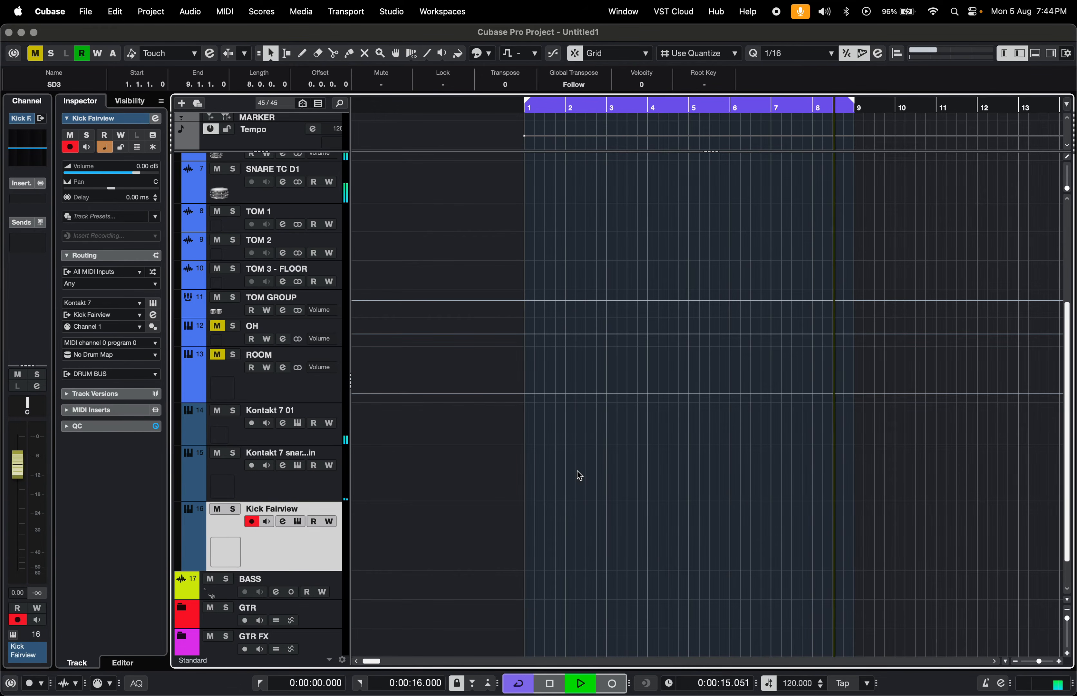
scroll(579, 475, "up", 6)
key("space")
scroll(600, 413, "up", 3)
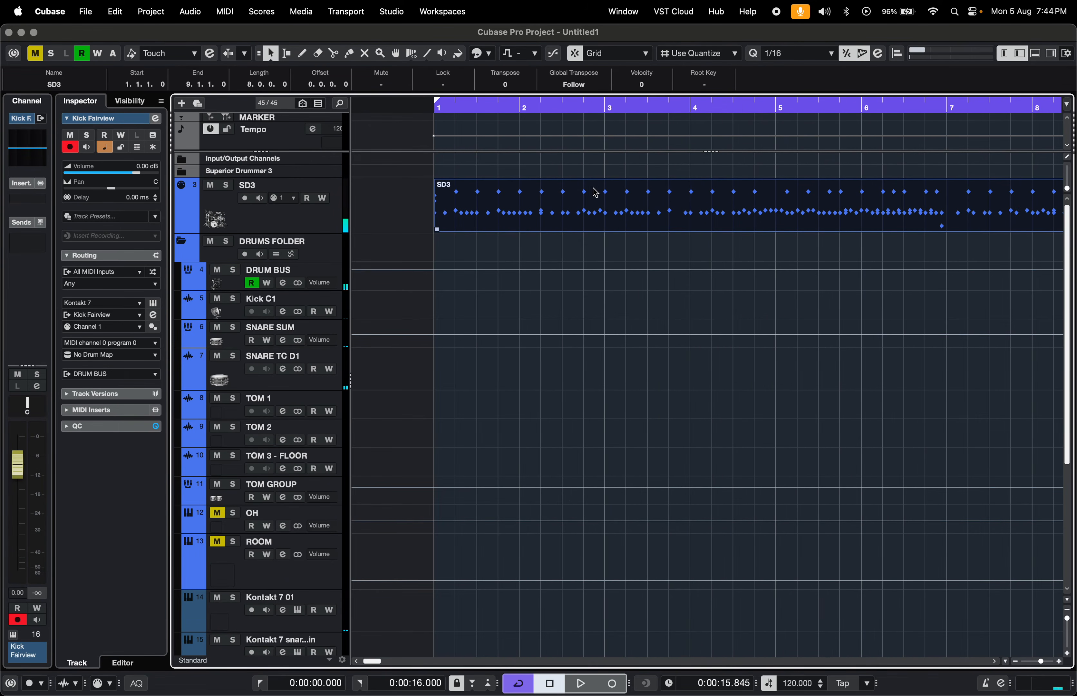
Open the SD3 part in the drum editor, examine the kick and snare note mapping, and close the editor
double_click(594, 206)
scroll(544, 331, "down", 5)
scroll(544, 331, "left", 2)
scroll(544, 331, "up", 2)
scroll(544, 331, "down", 3)
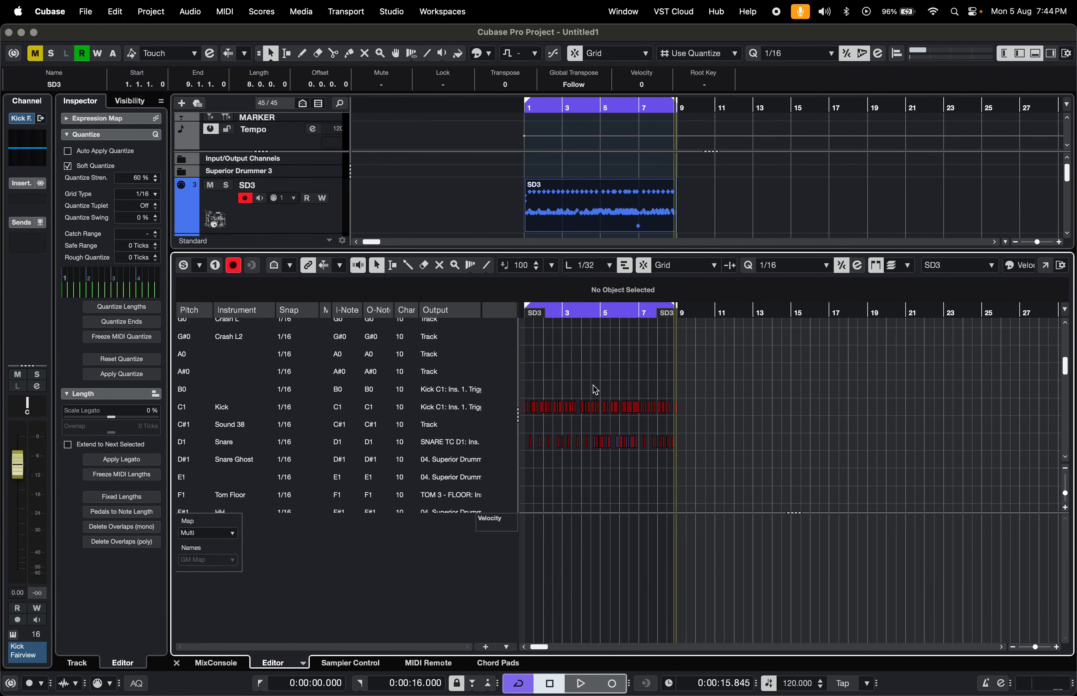
scroll(593, 386, "up", 2)
scroll(546, 460, "up", 2)
scroll(528, 451, "up", 1)
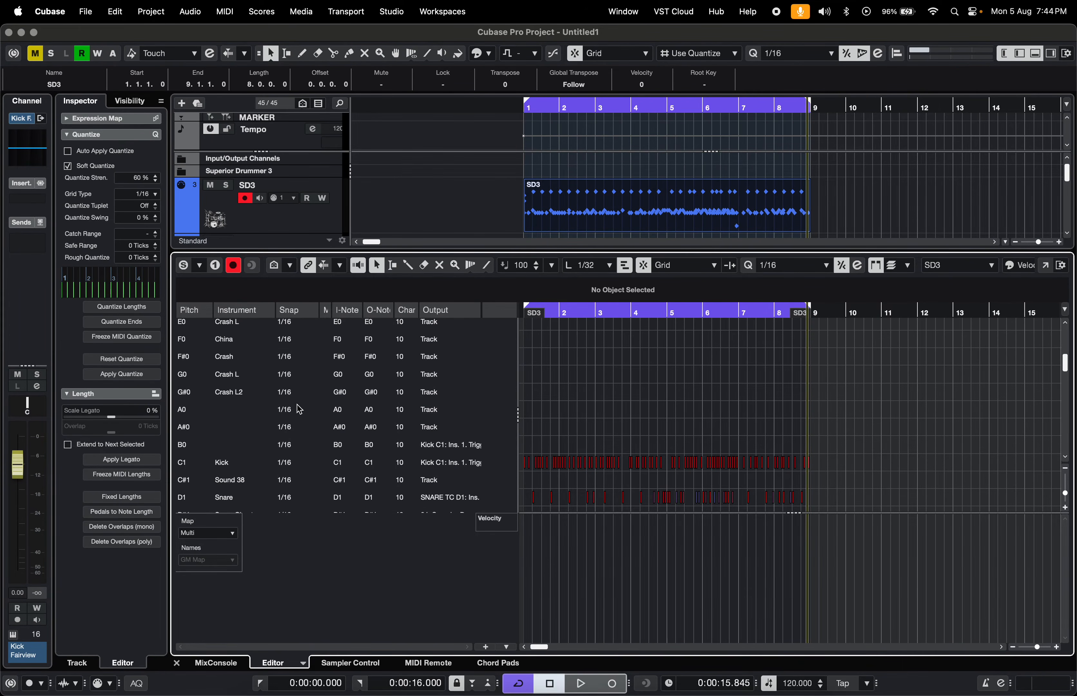
left_click(176, 662)
Choose the Toontrack SD3 MIDI preset in the Kick Fairview instrument's settings and audition the kick from its keyboard
scroll(441, 510, "down", 3)
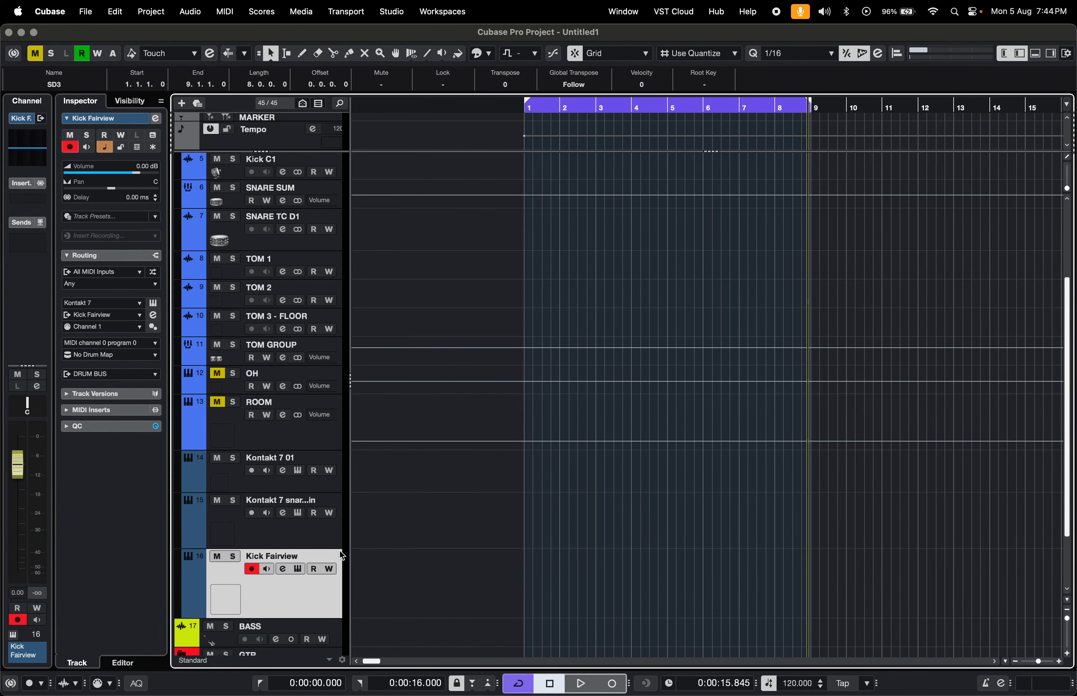
left_click(307, 570)
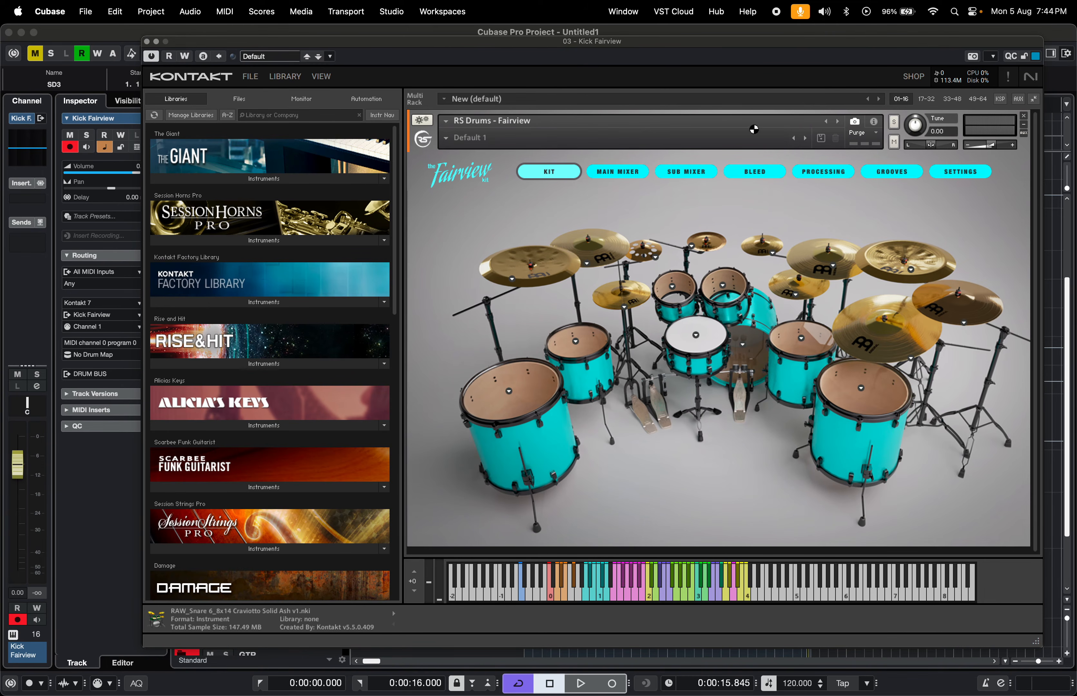
left_click(954, 171)
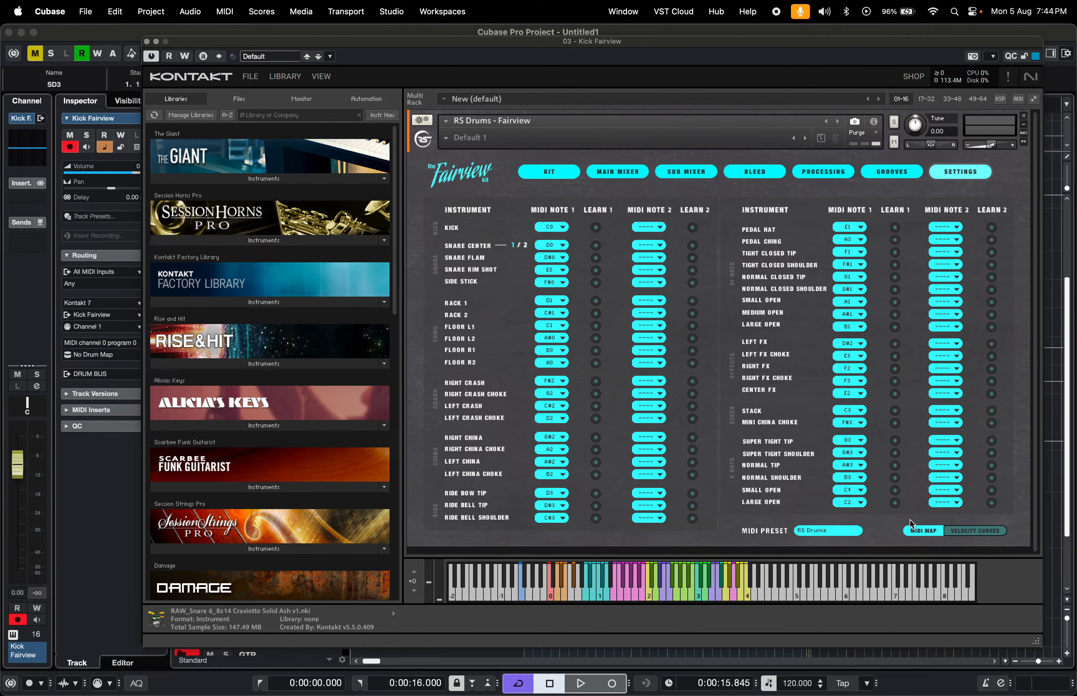
left_click(819, 532)
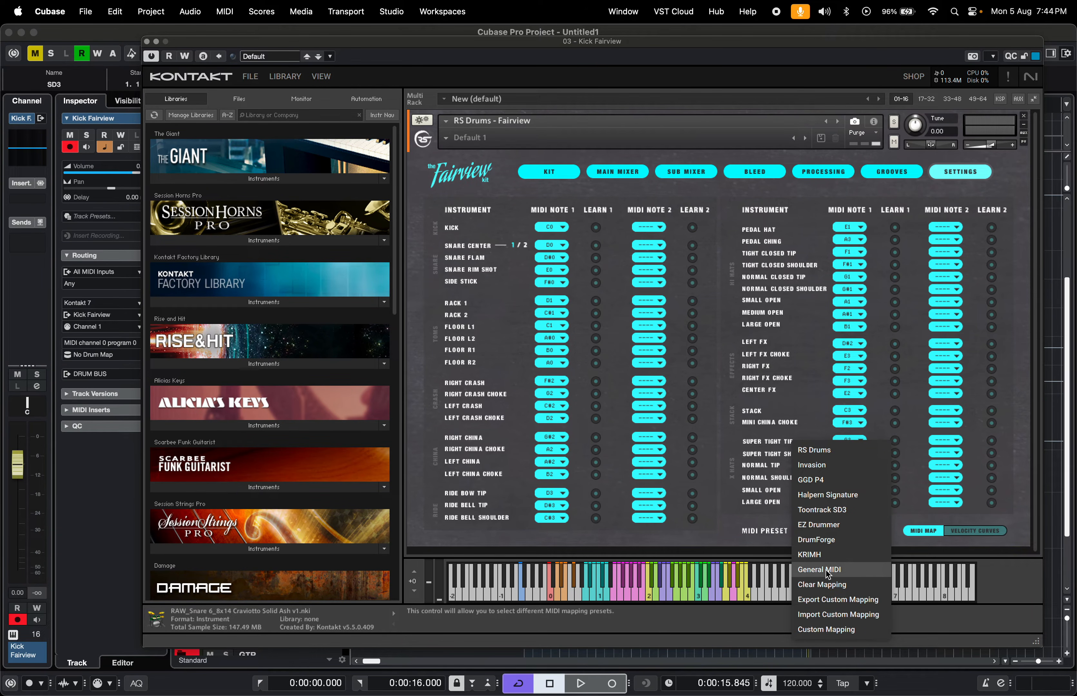
left_click(820, 511)
left_click(600, 596)
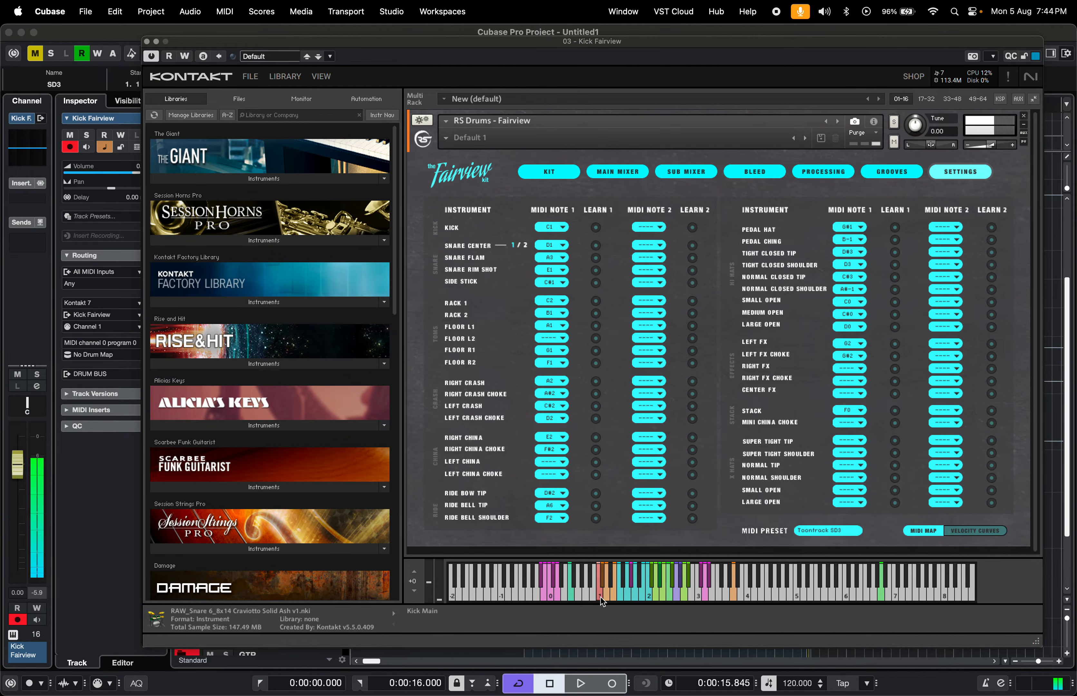
left_click(606, 596)
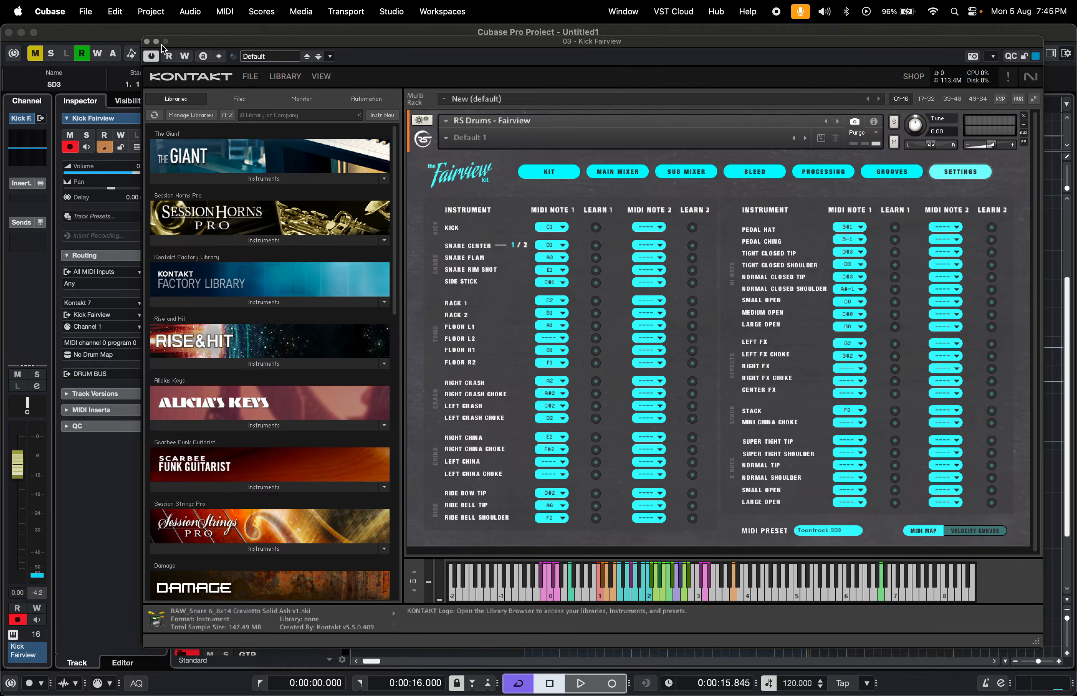
Play the drums through the remapped Kick Fairview instrument and check the snare position on its Kit page
left_click(147, 41)
key("space")
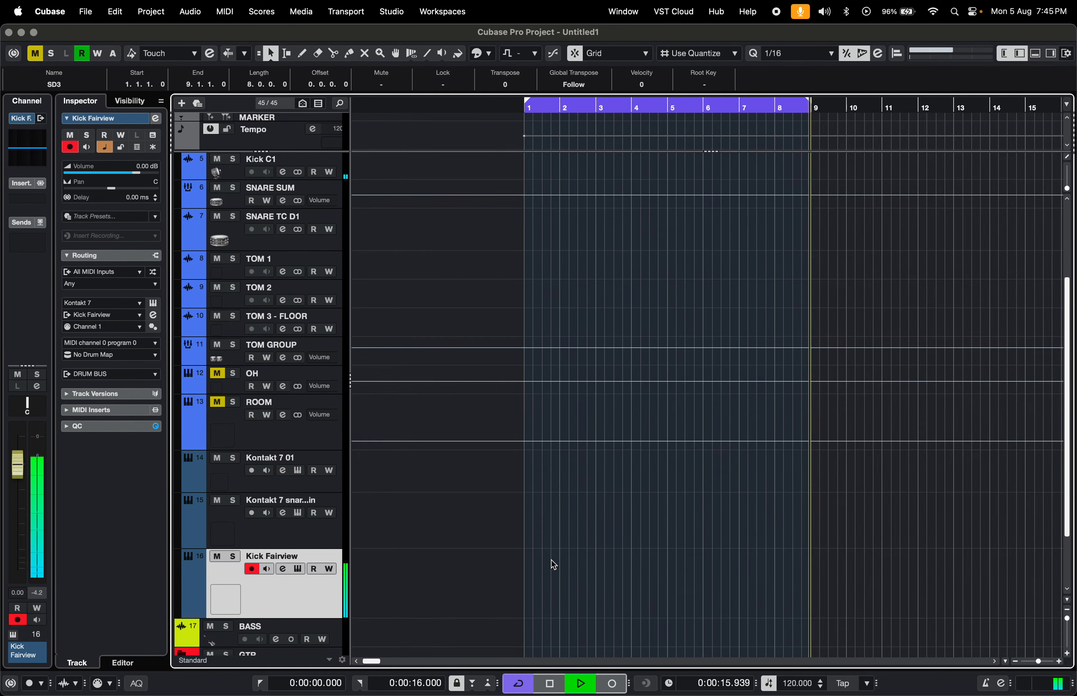
left_click(298, 569)
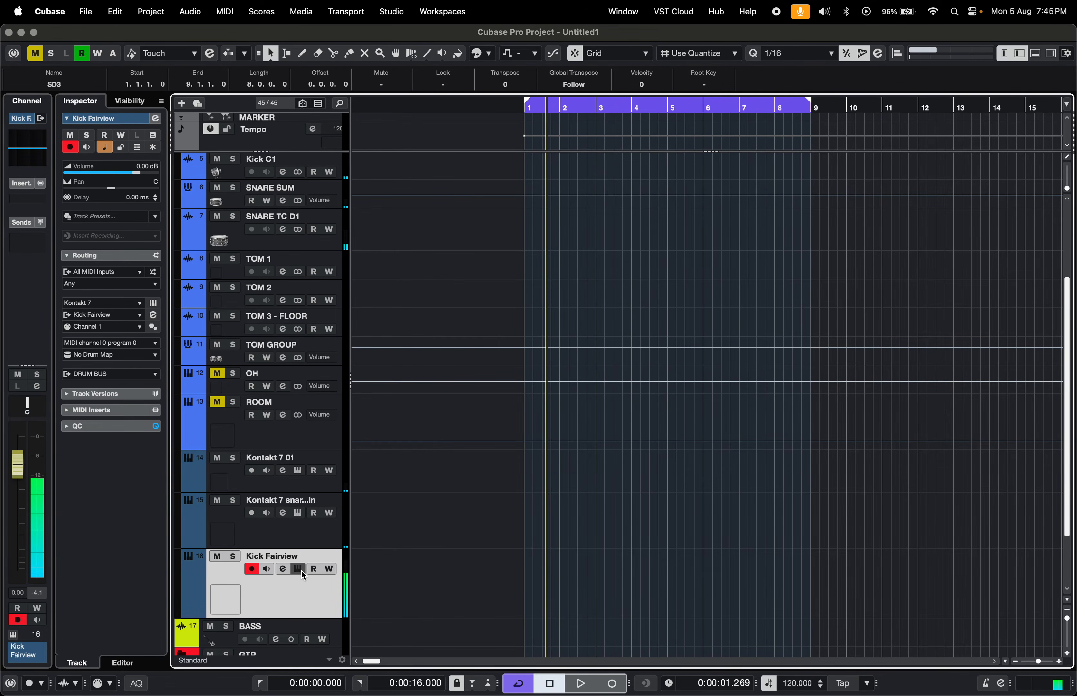
left_click(549, 172)
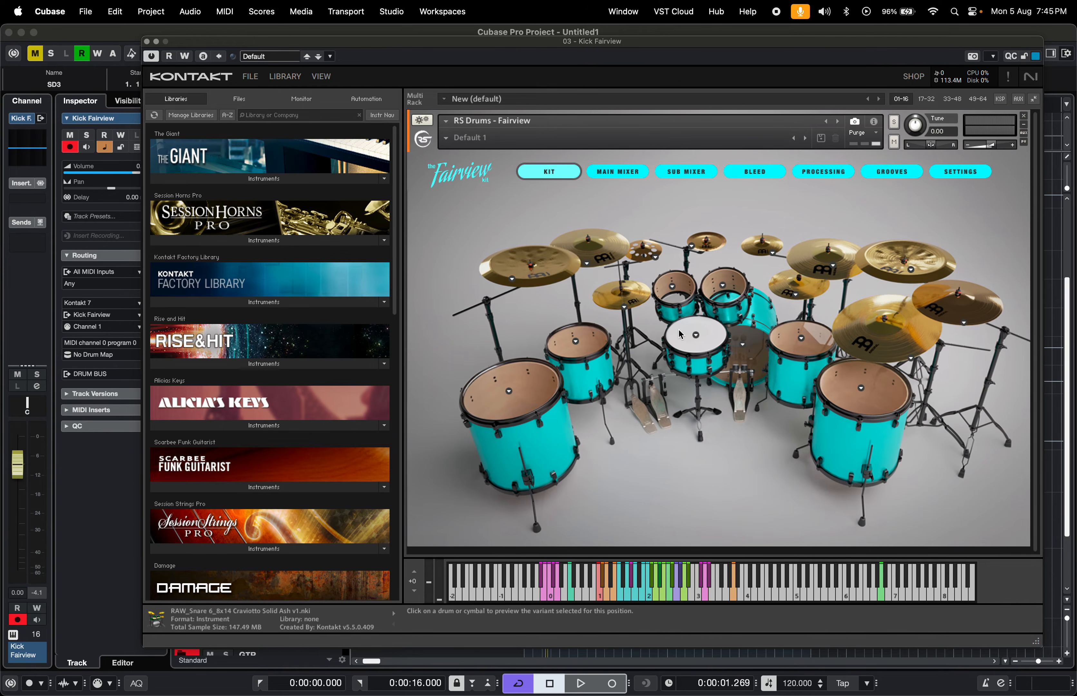
left_click(696, 336)
left_click(689, 329)
key("space")
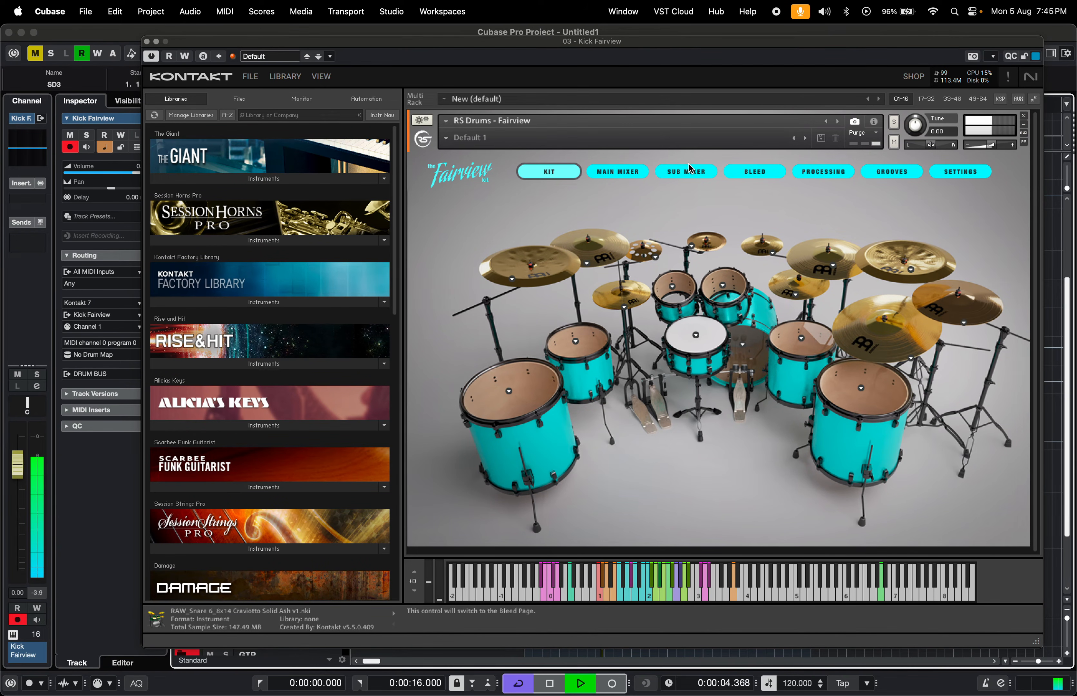
Pull the snare channel fully down in the Fairview kit's main mixer, play it back, and close the Kontakt window
left_click(617, 172)
key("space")
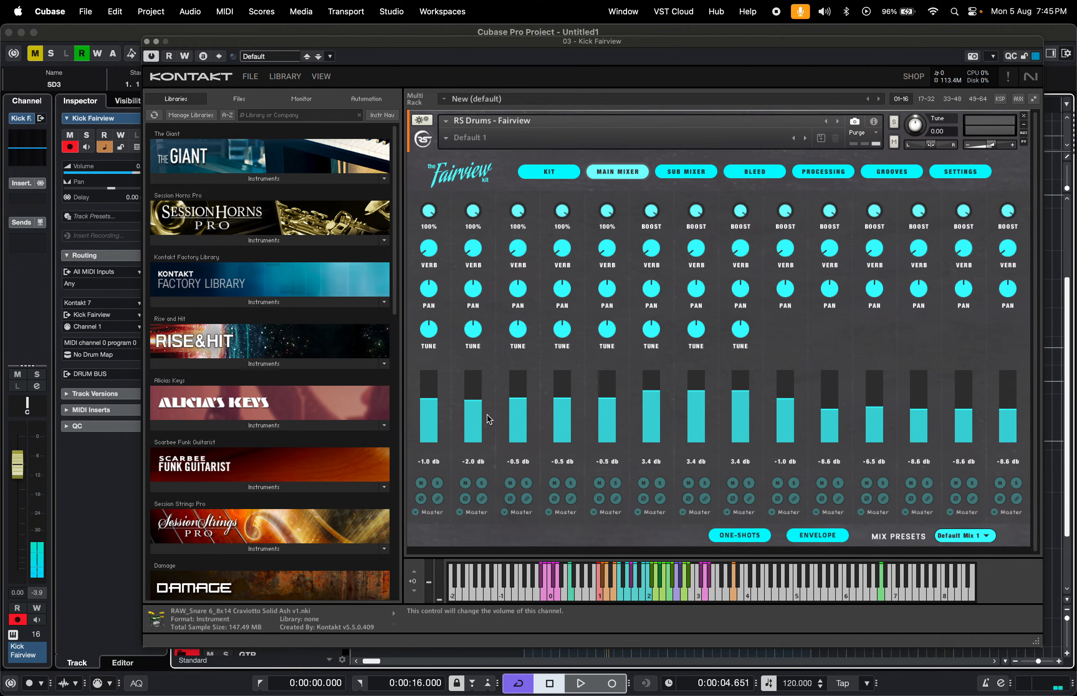
left_click(684, 172)
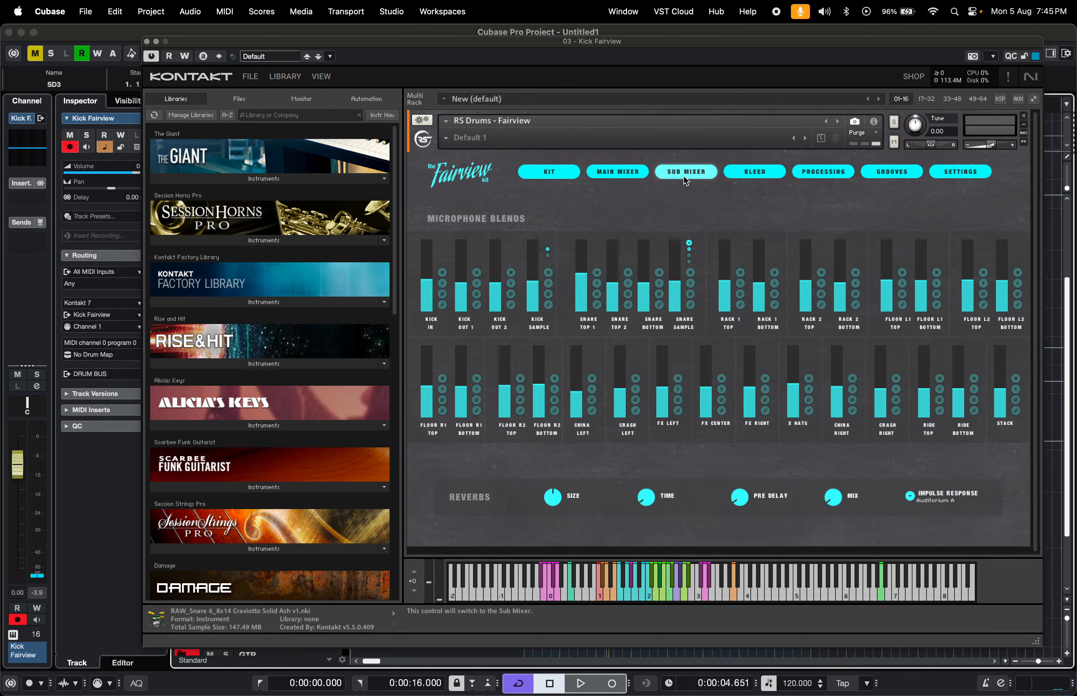
left_click(621, 172)
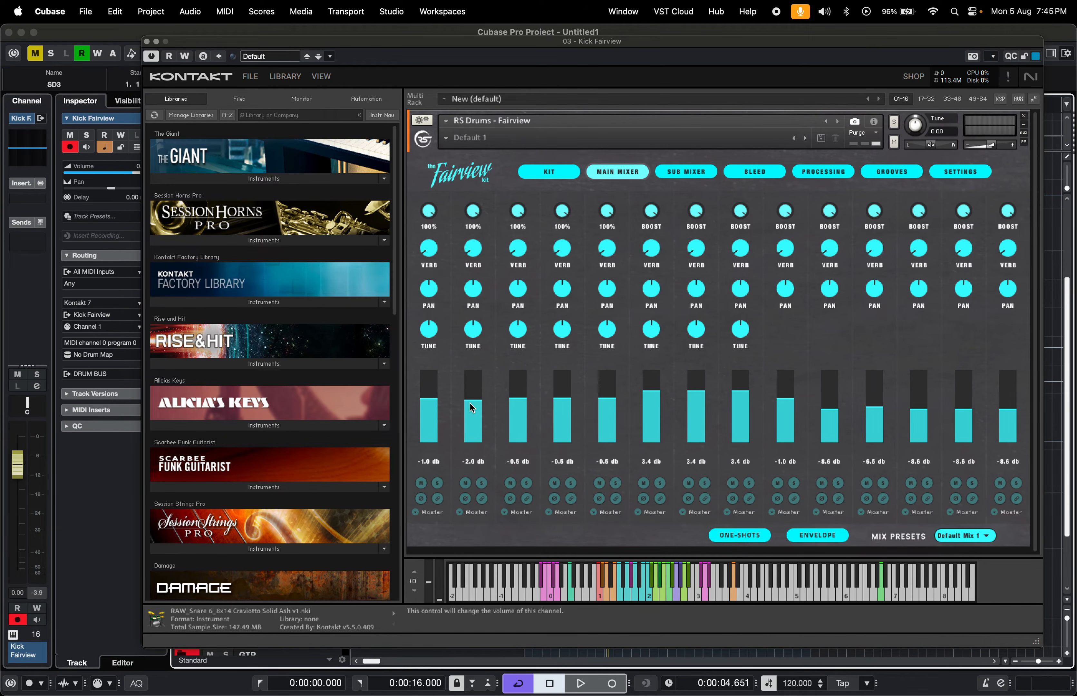
left_click_drag(470, 407, 472, 443)
key("space")
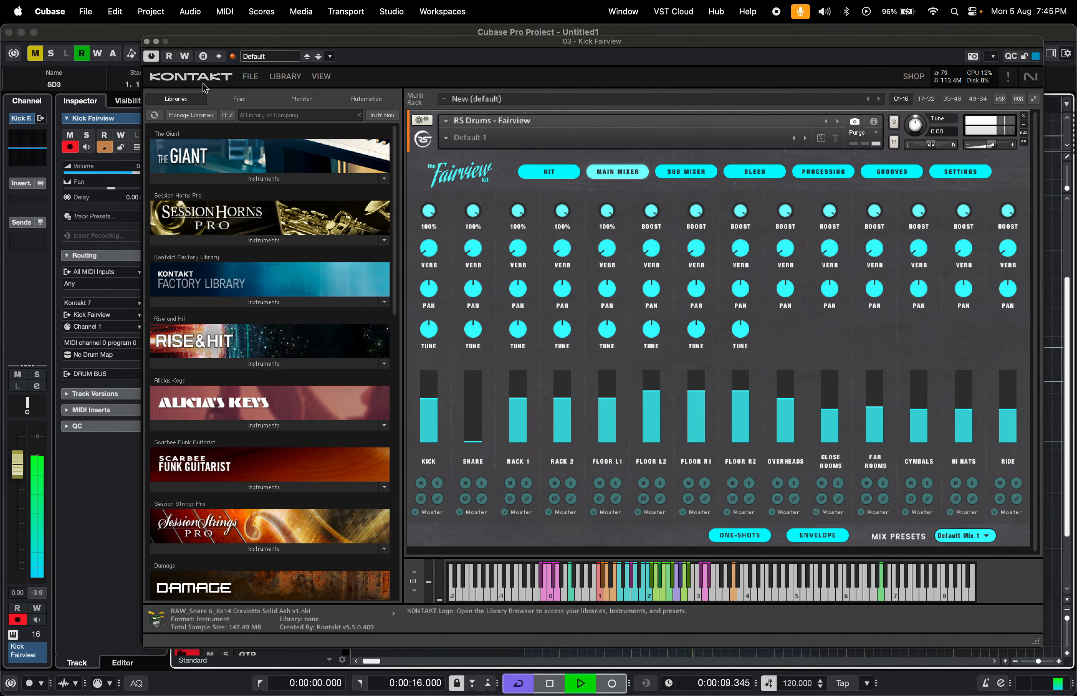
left_click(147, 41)
Lower the Kick Fairview track's volume to about -17.1 dB during playback and reduce the track's height
scroll(520, 452, "down", 1)
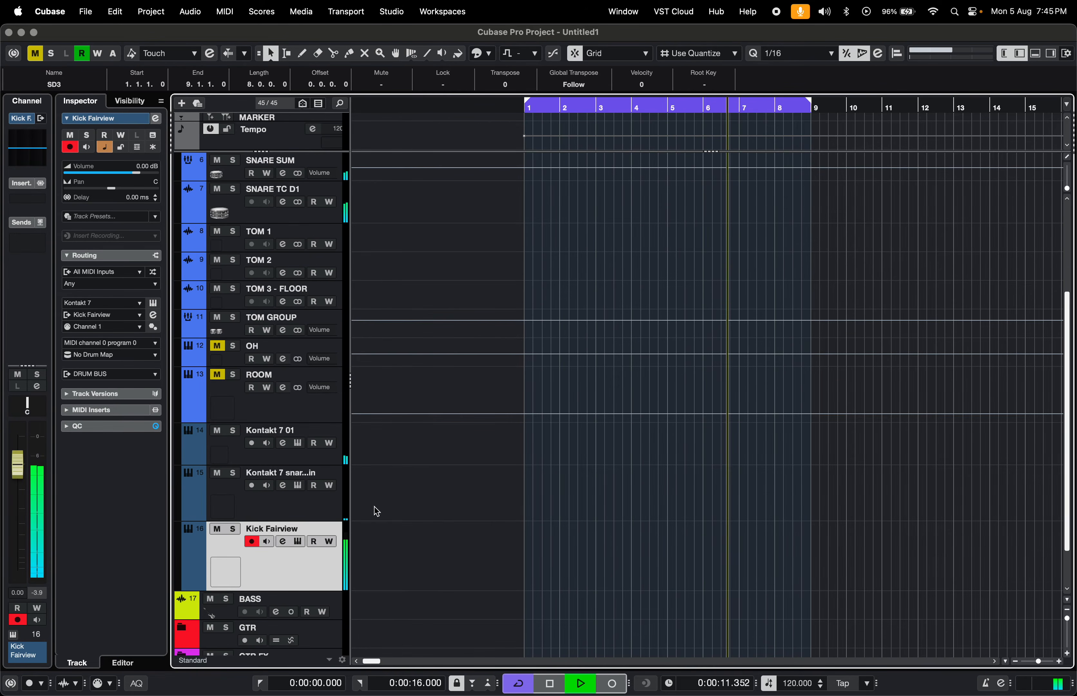
left_click_drag(17, 463, 20, 534)
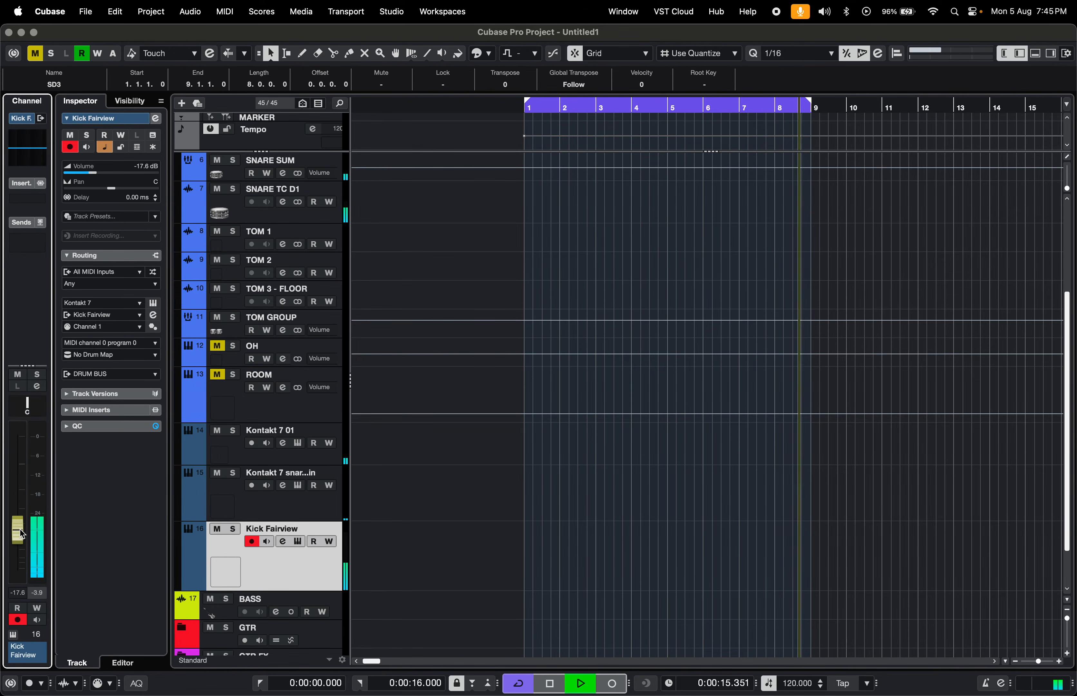
scroll(720, 450, "down", 2)
scroll(721, 452, "up", 2)
left_click_drag(330, 576, 337, 547)
key("space")
scroll(454, 516, "up", 2)
scroll(454, 517, "left", 2)
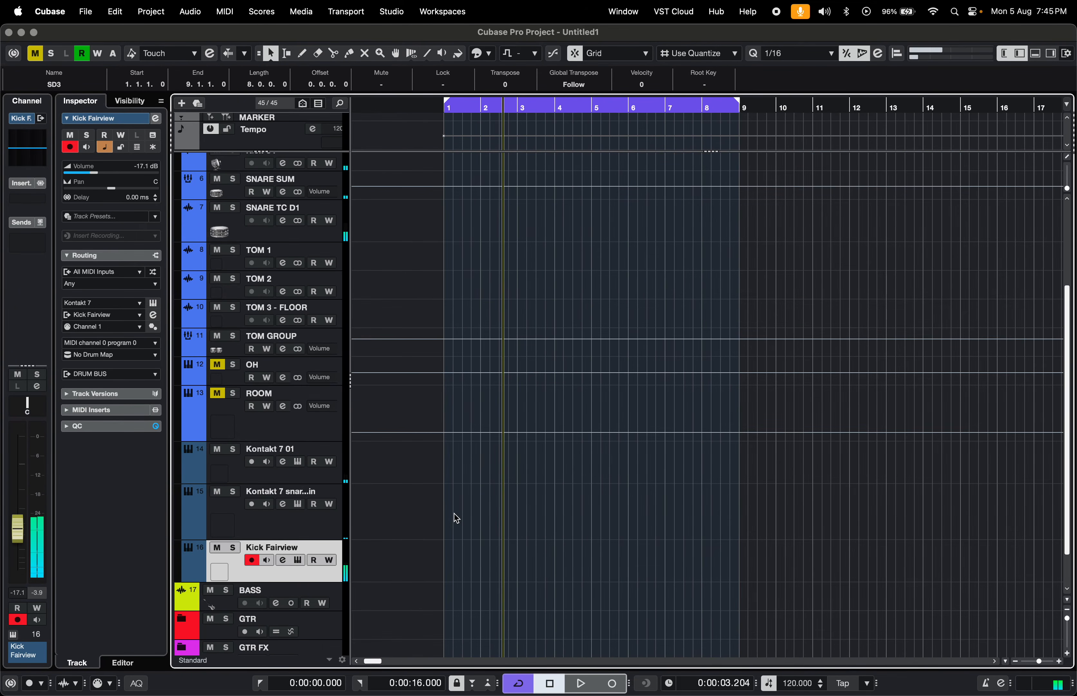
scroll(522, 534, "left", 2)
scroll(521, 534, "up", 5)
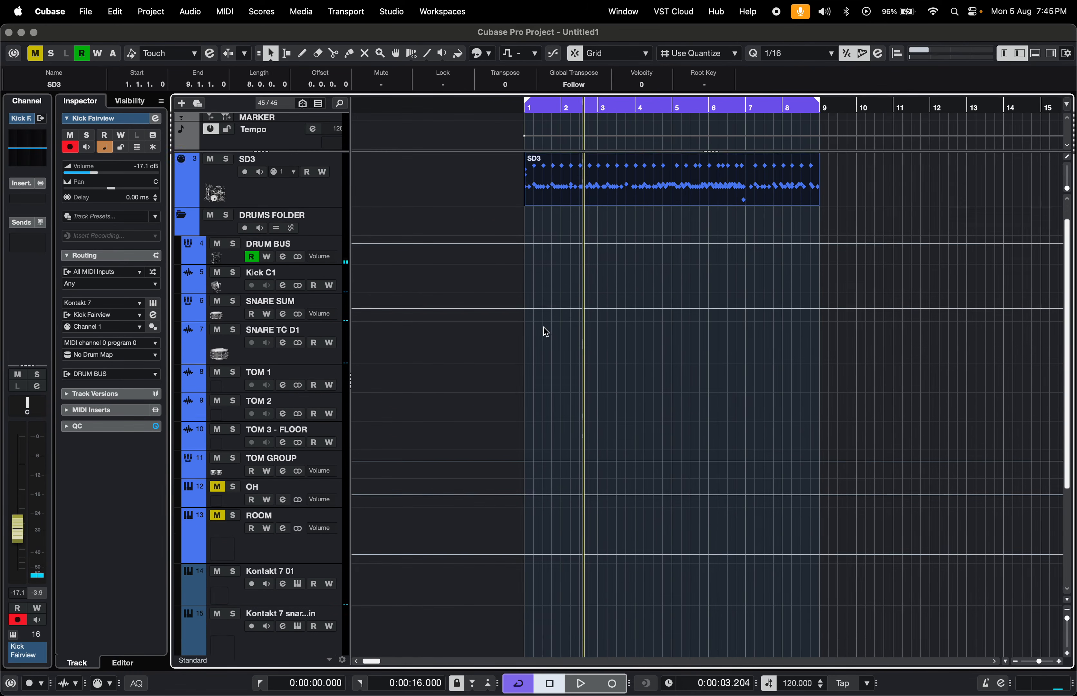
scroll(608, 313, "up", 1)
scroll(609, 313, "right", 2)
scroll(609, 313, "down", 1)
scroll(609, 313, "up", 2)
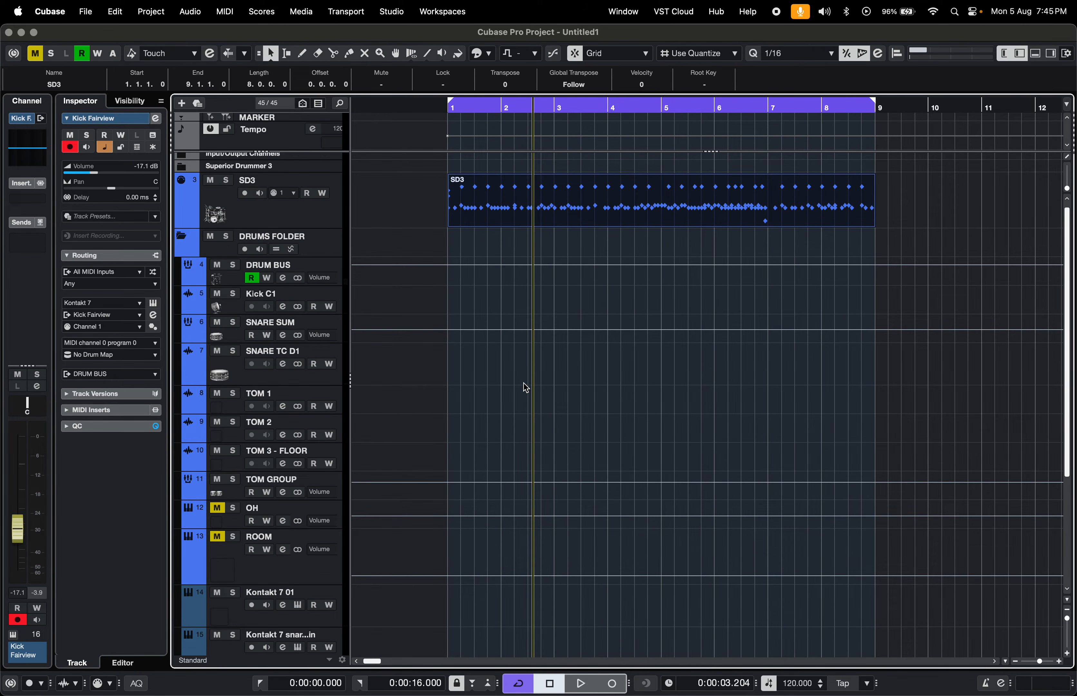
scroll(509, 472, "down", 1)
scroll(531, 312, "left", 1)
Unmute the OH and ROOM tracks, listen to the full layered drums, and turn down the system volume
key("space")
left_click(217, 520)
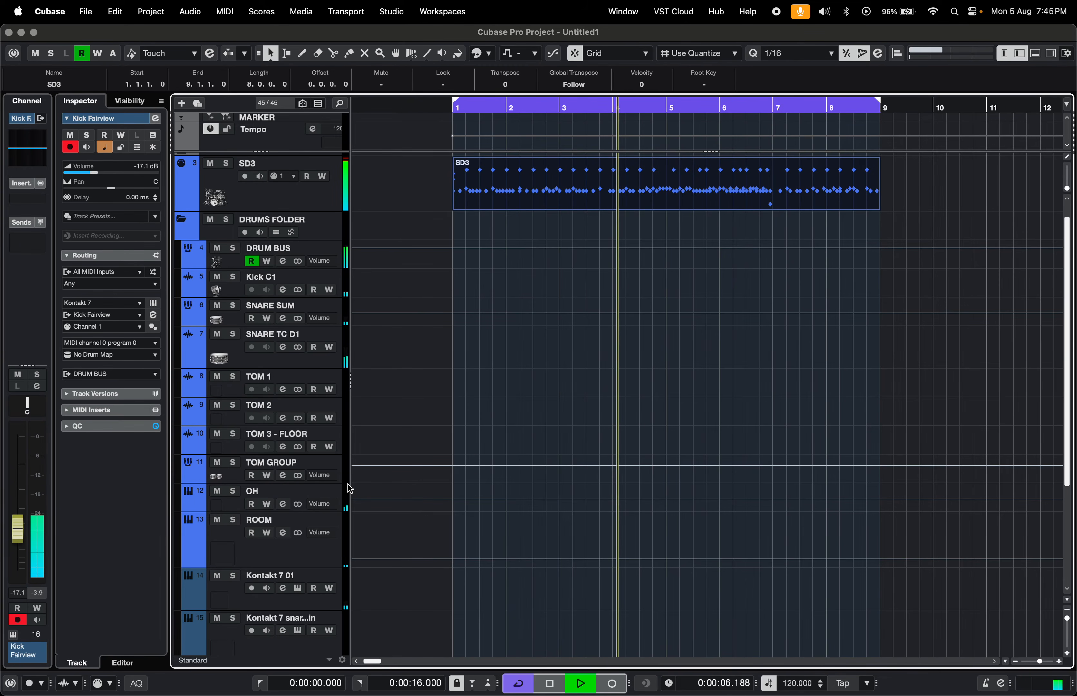
key("XF86AudioLowerVolume")
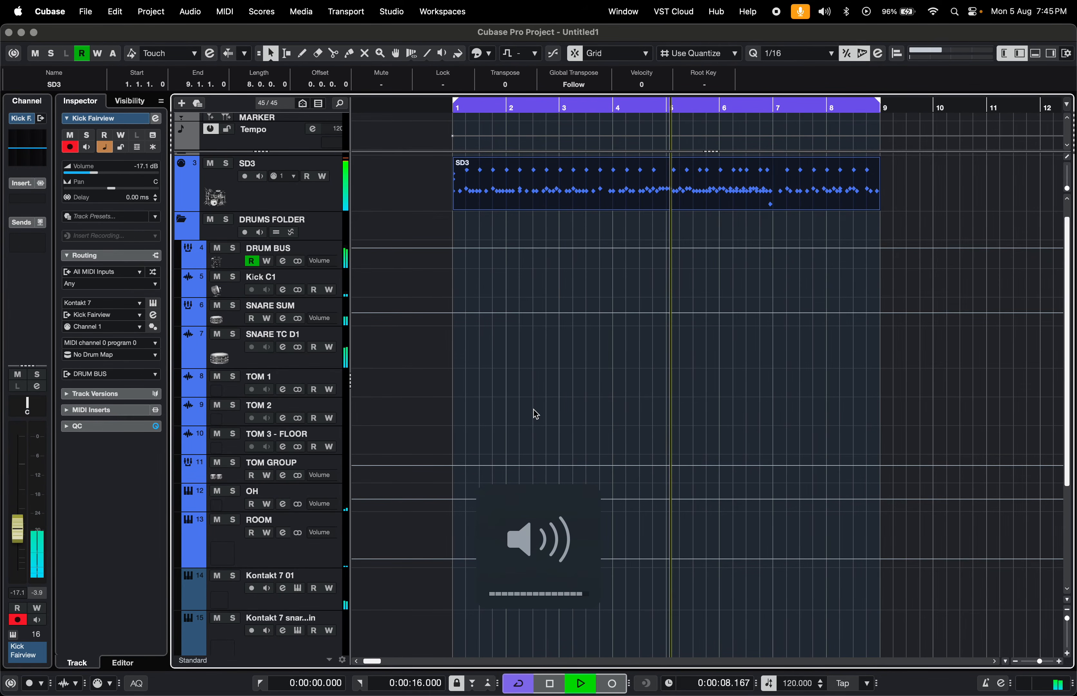
scroll(498, 408, "down", 1)
scroll(452, 393, "left", 1)
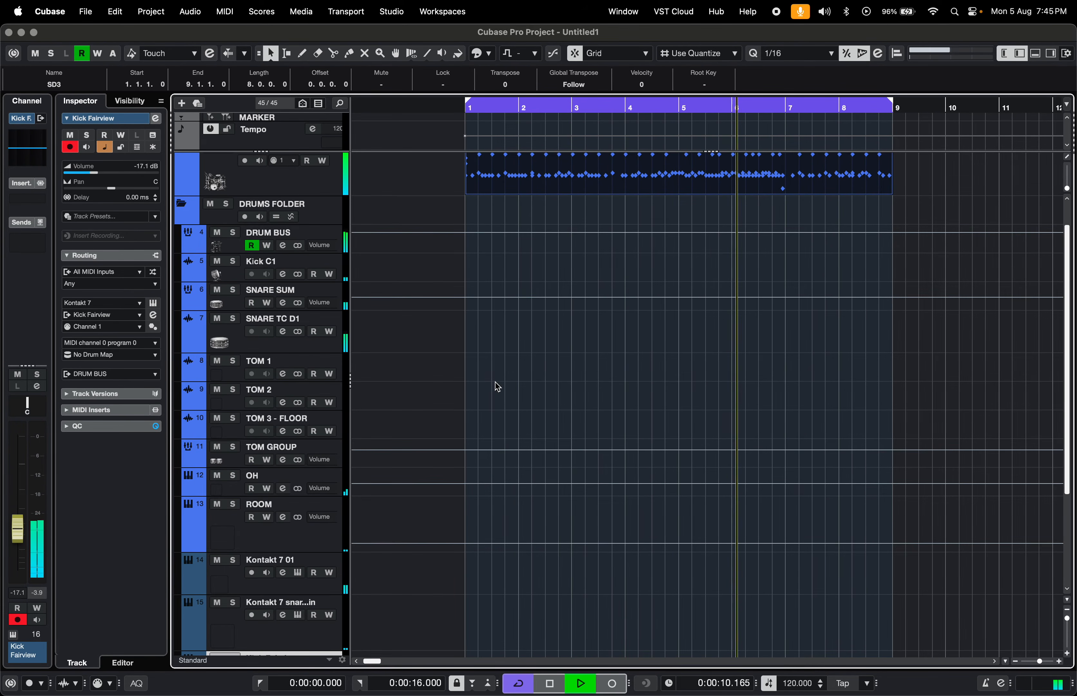
key("space")
Select the DRUM BUS track and open its UADx Oxide Tape Recorder insert
scroll(313, 541, "down", 3)
scroll(312, 540, "left", 1)
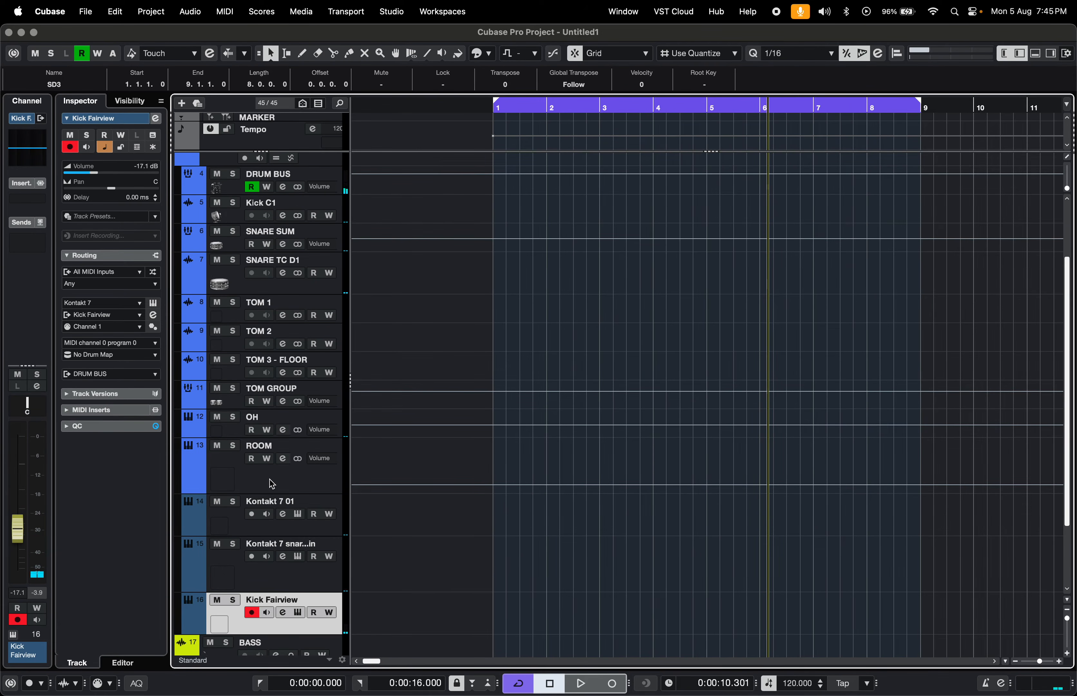
scroll(272, 483, "up", 2)
left_click(247, 529)
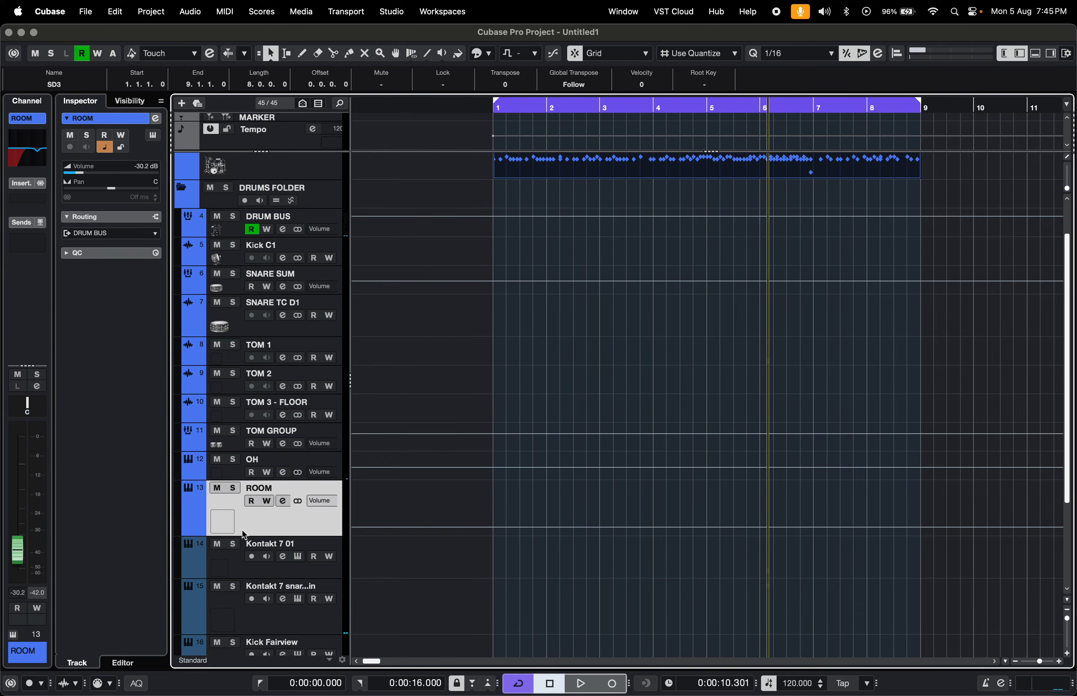
left_click(233, 232)
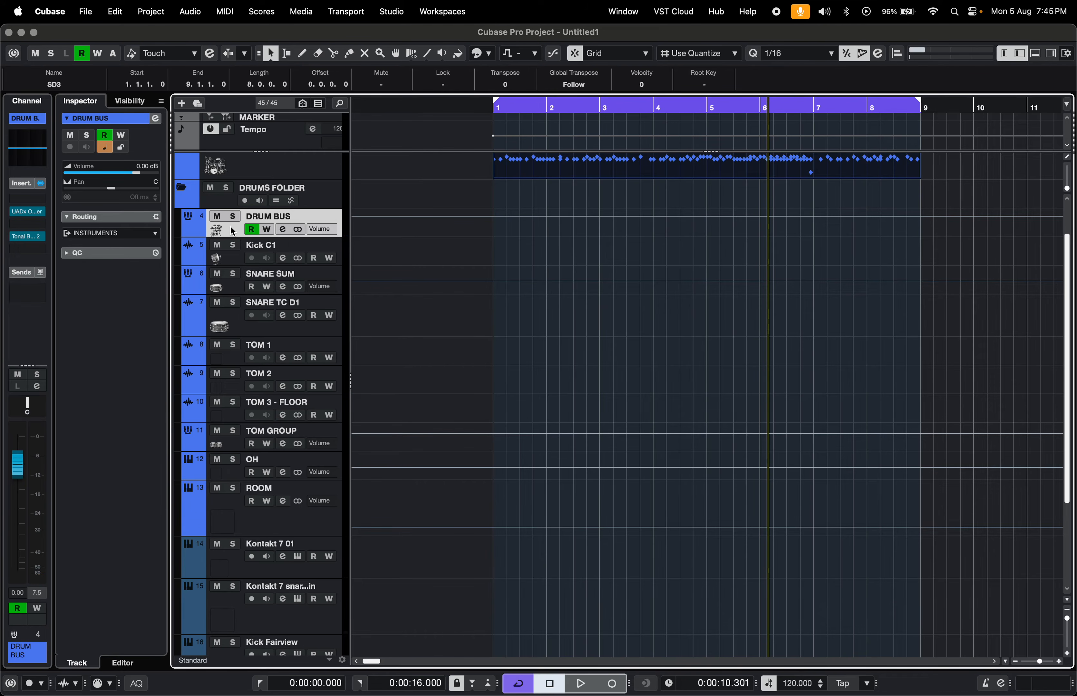
left_click(29, 212)
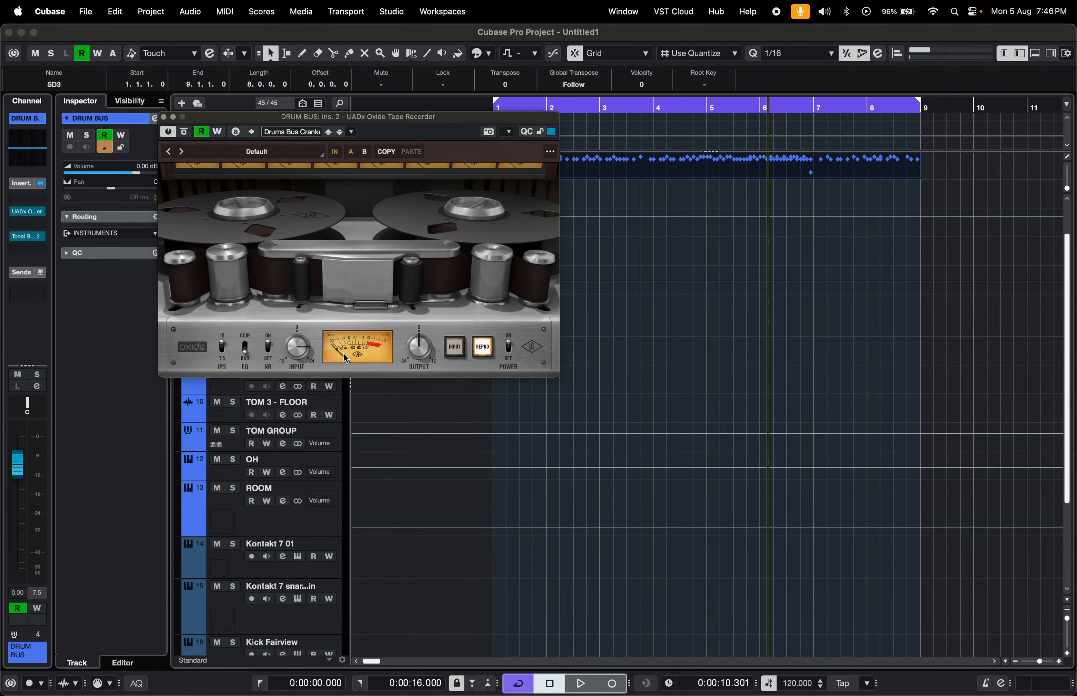
Close the tape recorder plug-in and reduce the heights of the SNARE TC D1, ROOM and two Kontakt 7 tracks
left_click(163, 116)
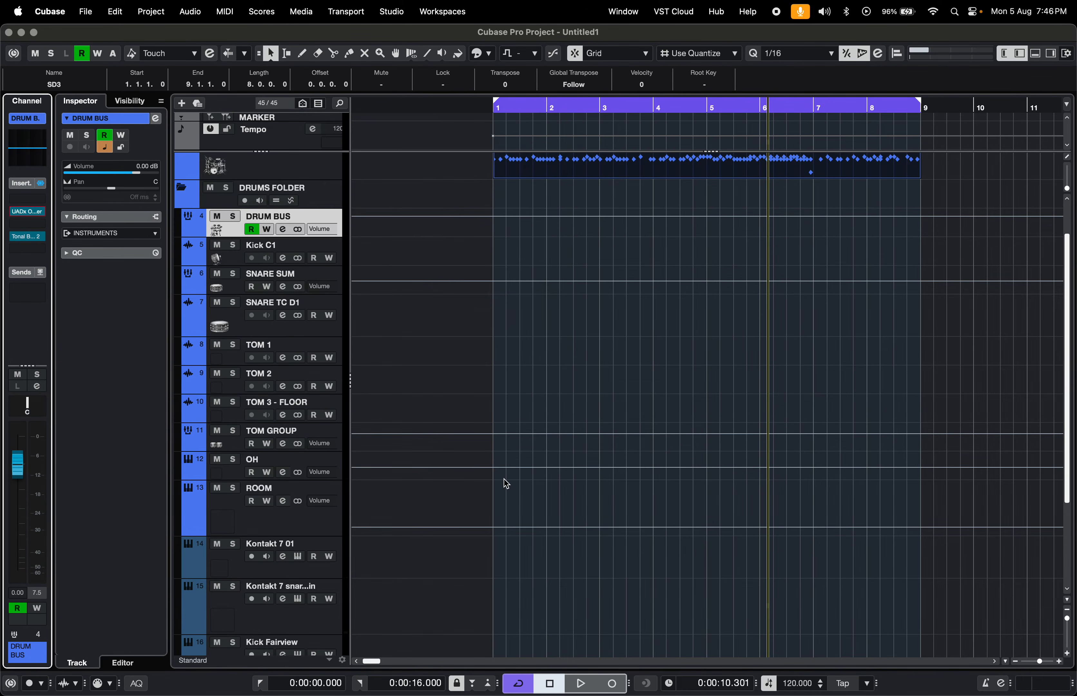
scroll(503, 479, "up", 1)
scroll(503, 479, "left", 1)
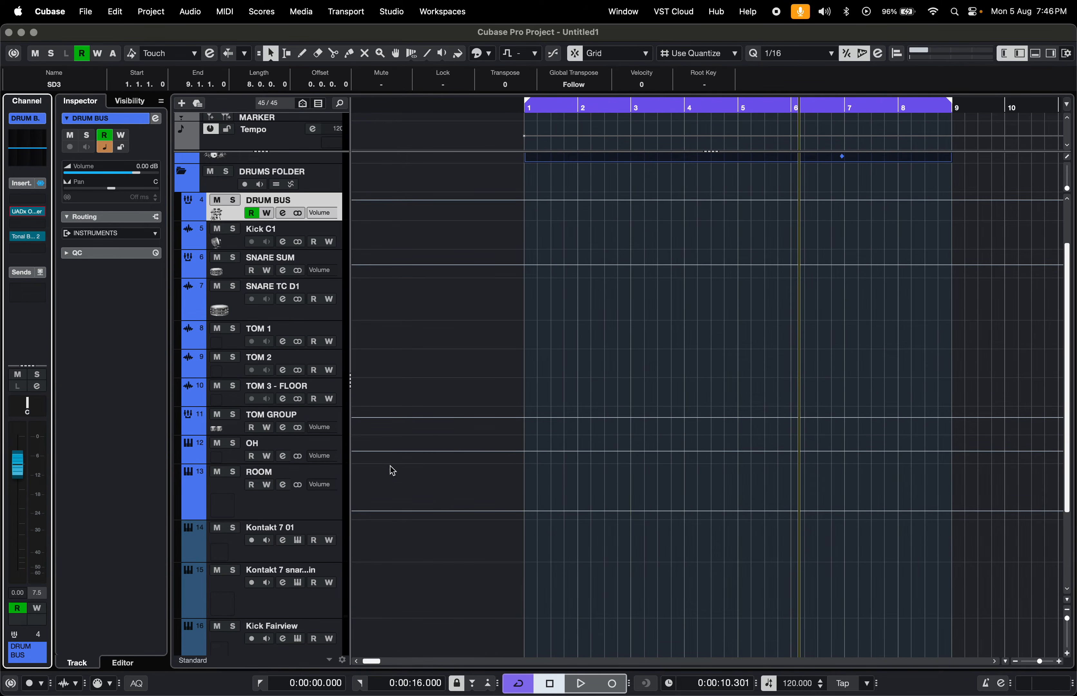
scroll(570, 415, "up", 4)
scroll(588, 413, "right", 4)
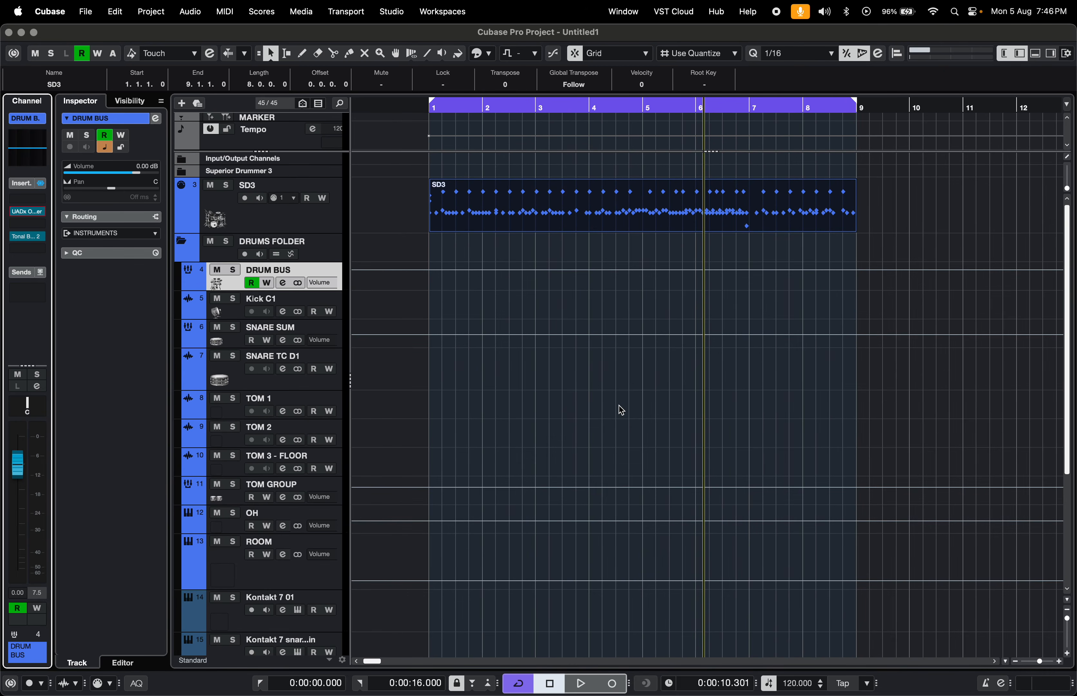
scroll(620, 410, "up", 2)
scroll(620, 409, "down", 1)
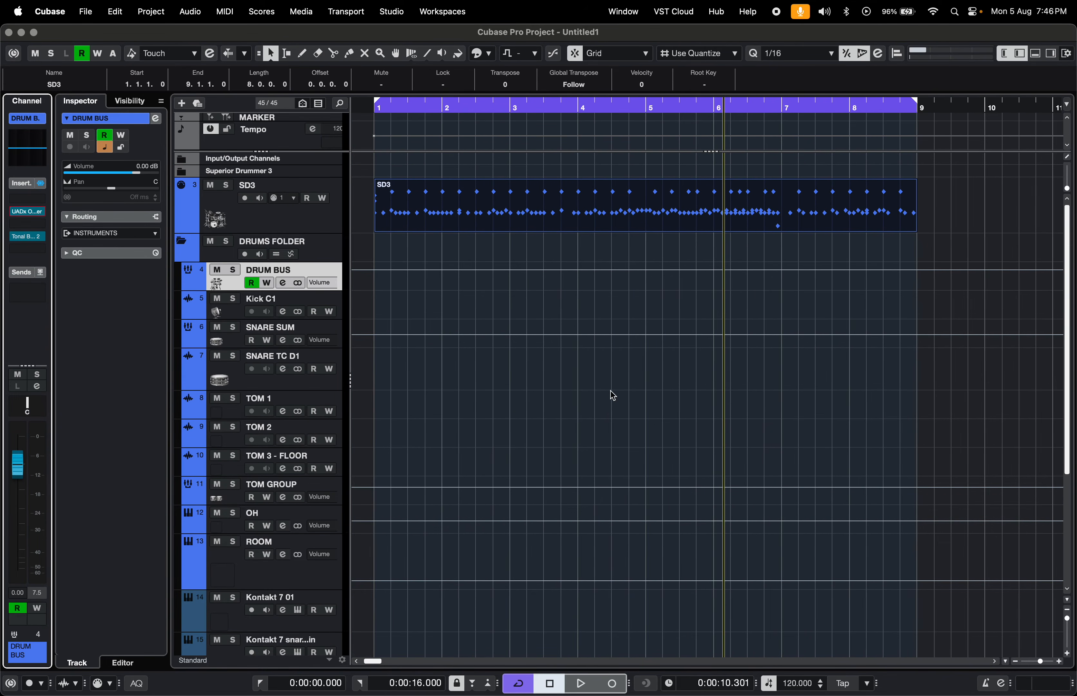
scroll(542, 415, "down", 1)
scroll(541, 415, "left", 1)
left_click_drag(330, 377, 330, 366)
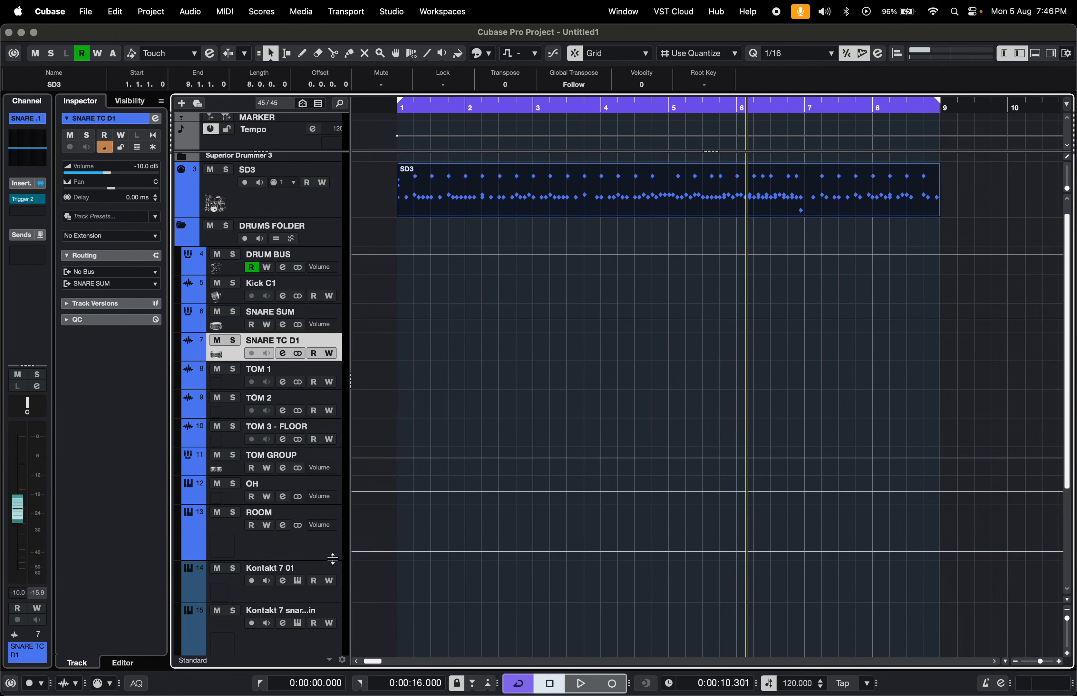
left_click_drag(333, 560, 332, 529)
scroll(413, 570, "down", 1)
scroll(413, 570, "left", 1)
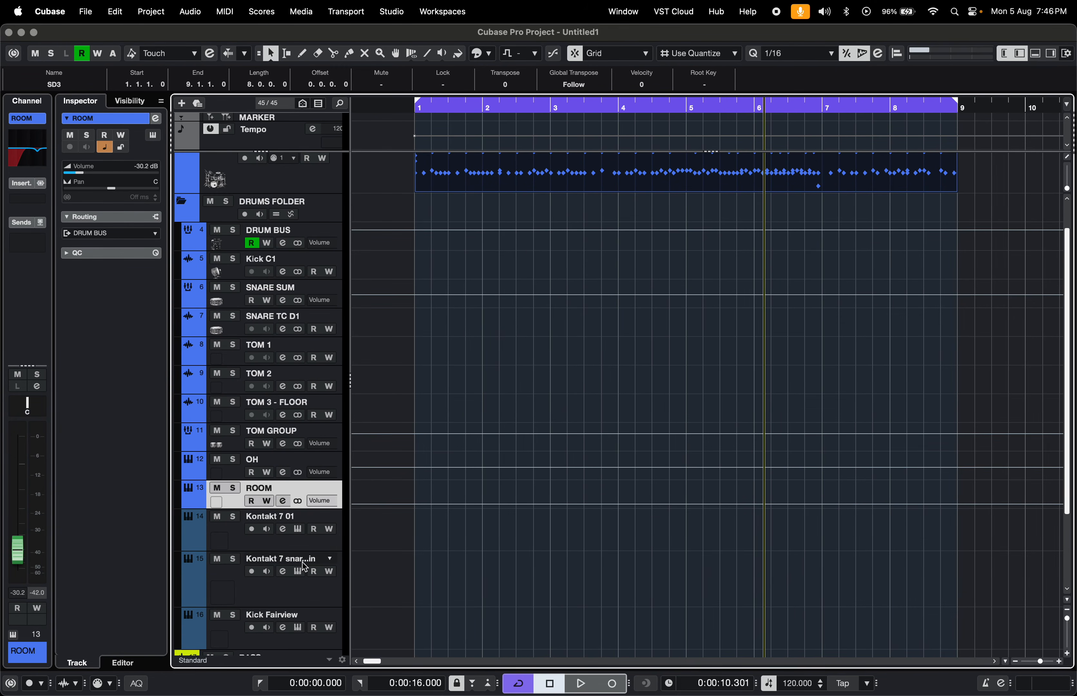
left_click_drag(322, 607, 333, 537)
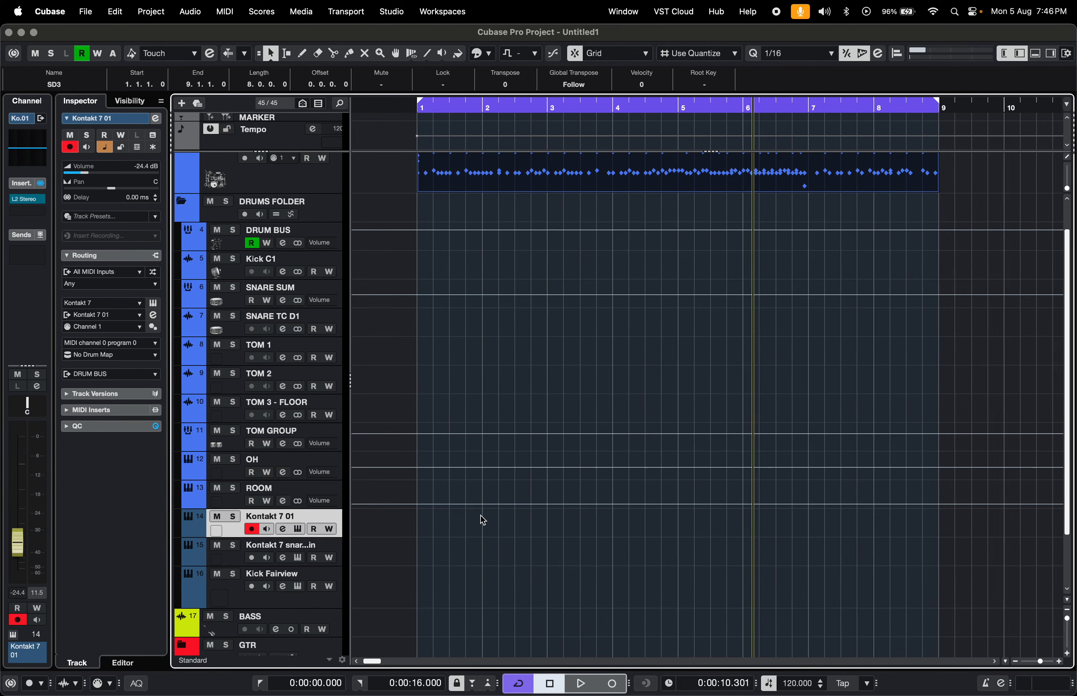
Review the compacted track list and briefly play back the layered drums
scroll(480, 515, "down", 2)
scroll(480, 515, "up", 1)
scroll(483, 520, "up", 1)
scroll(483, 519, "left", 1)
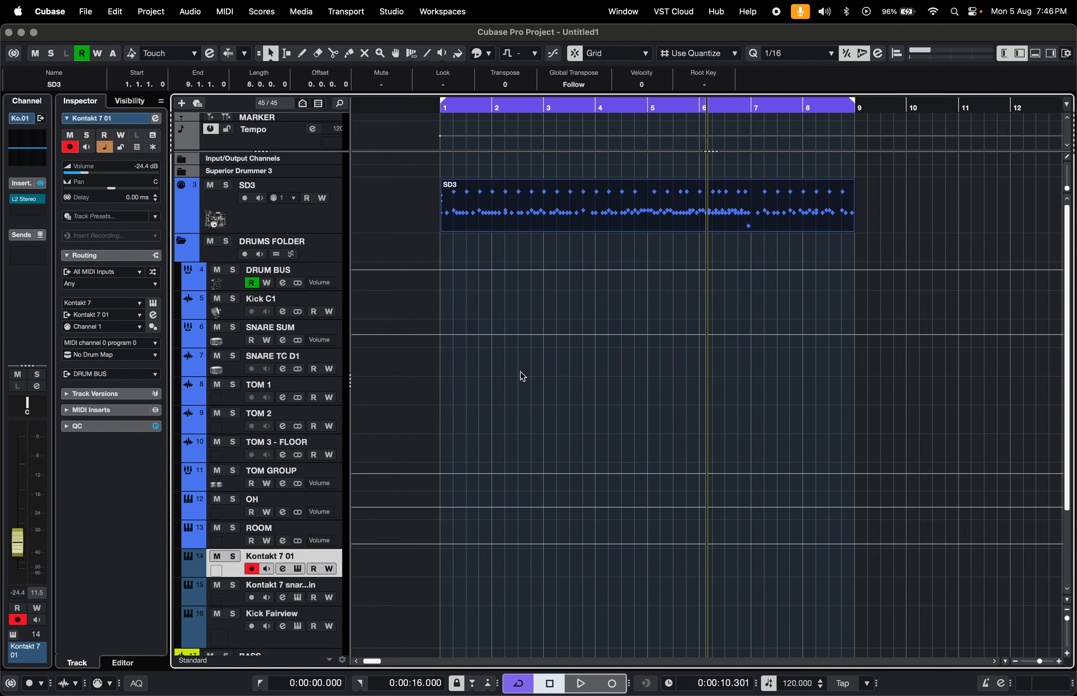
key("space")
key("space")
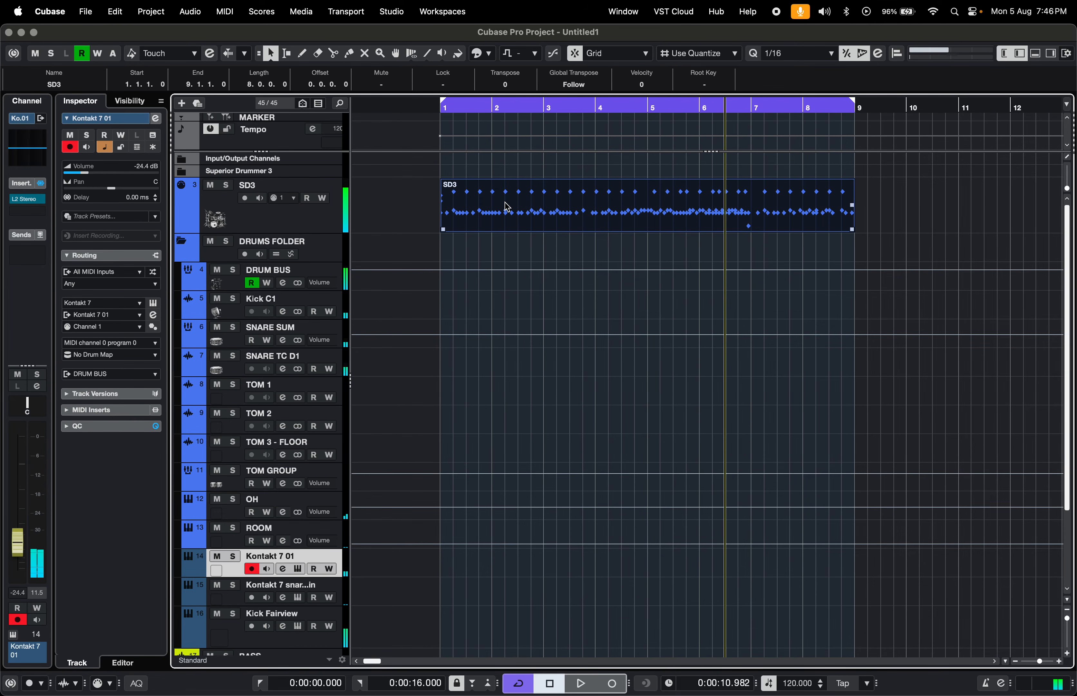
Add a new Kontakt 7 instrument track to the project
scroll(523, 368, "down", 5)
scroll(524, 368, "left", 2)
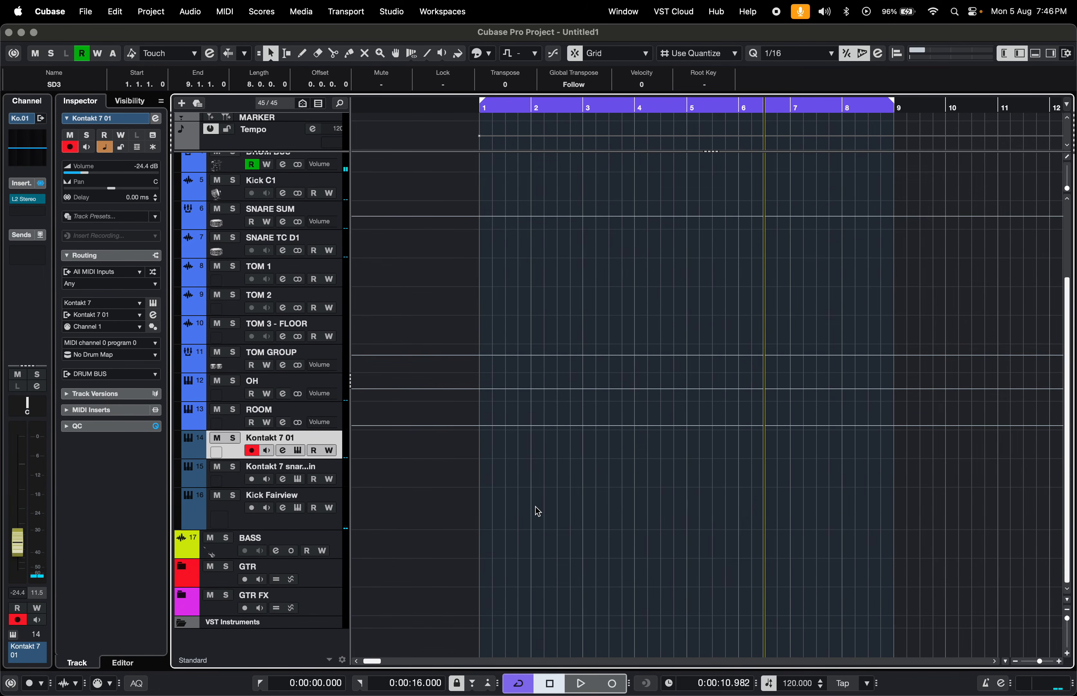
right_click(302, 634)
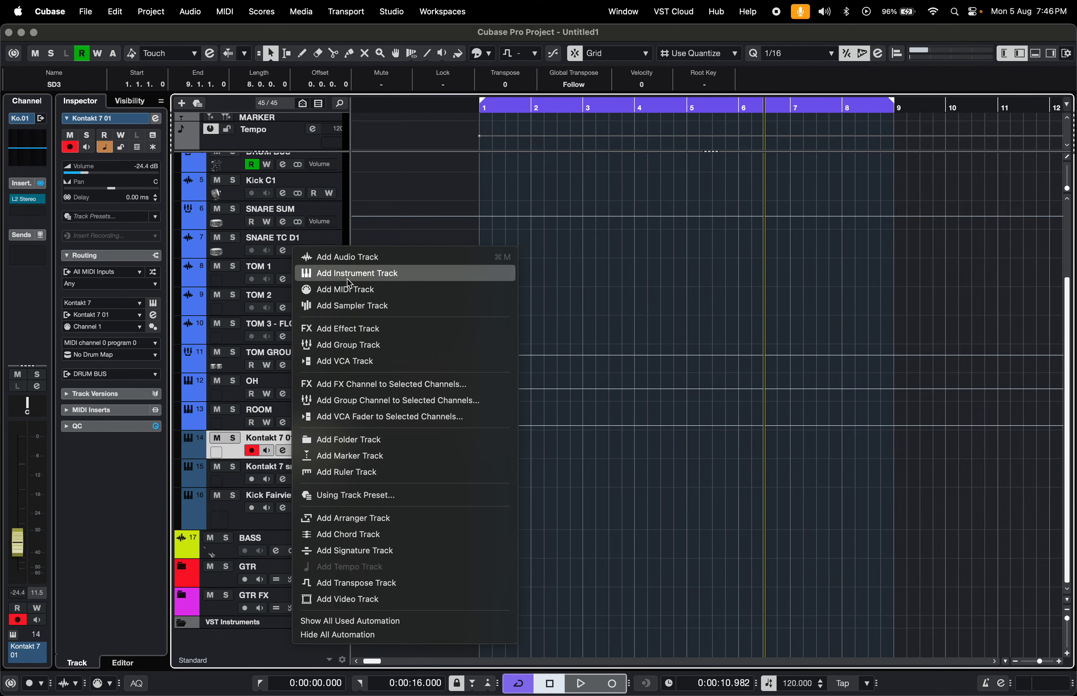
left_click(376, 276)
left_click(596, 348)
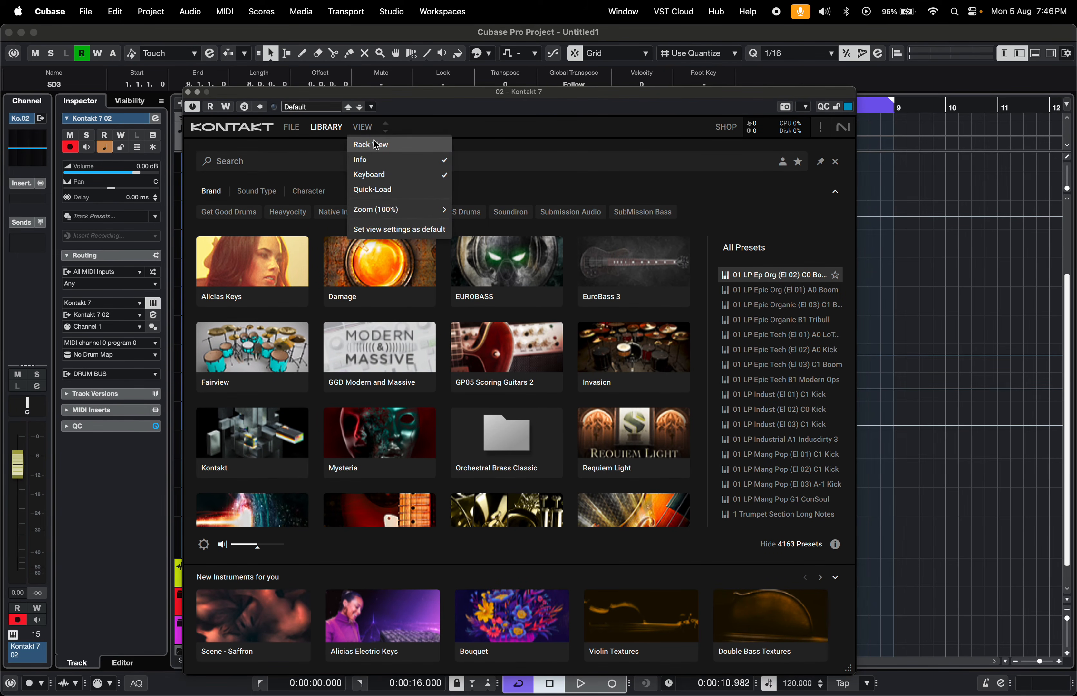
Show Kontakt's classic rack view and load The Invasion.nki from the Invasion library
left_click(375, 145)
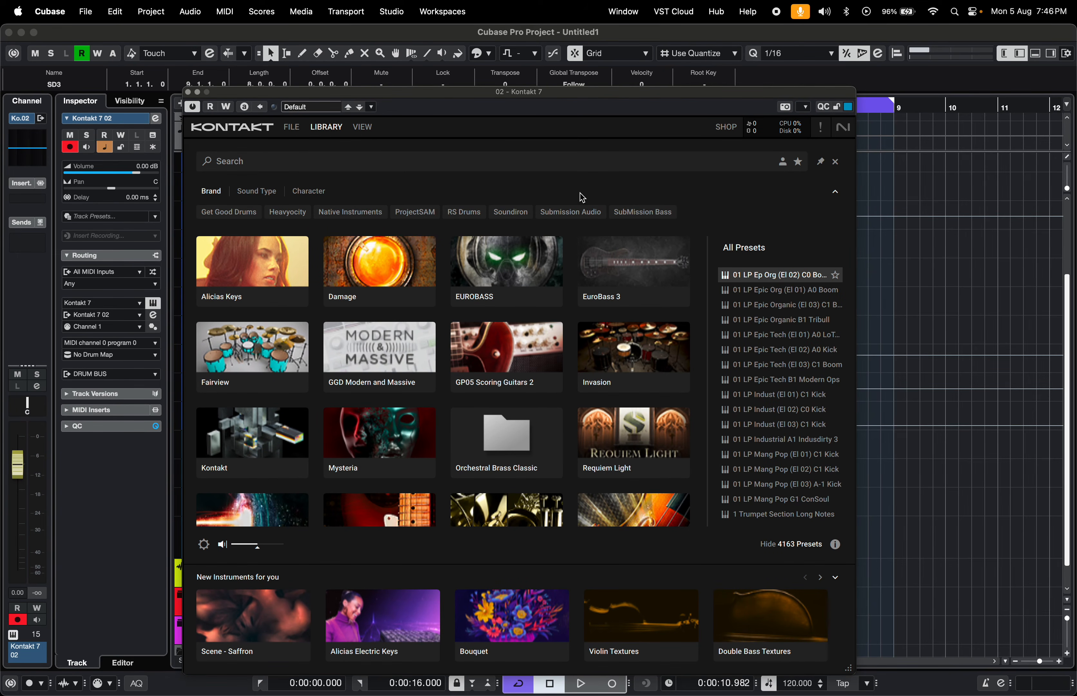
left_click(835, 162)
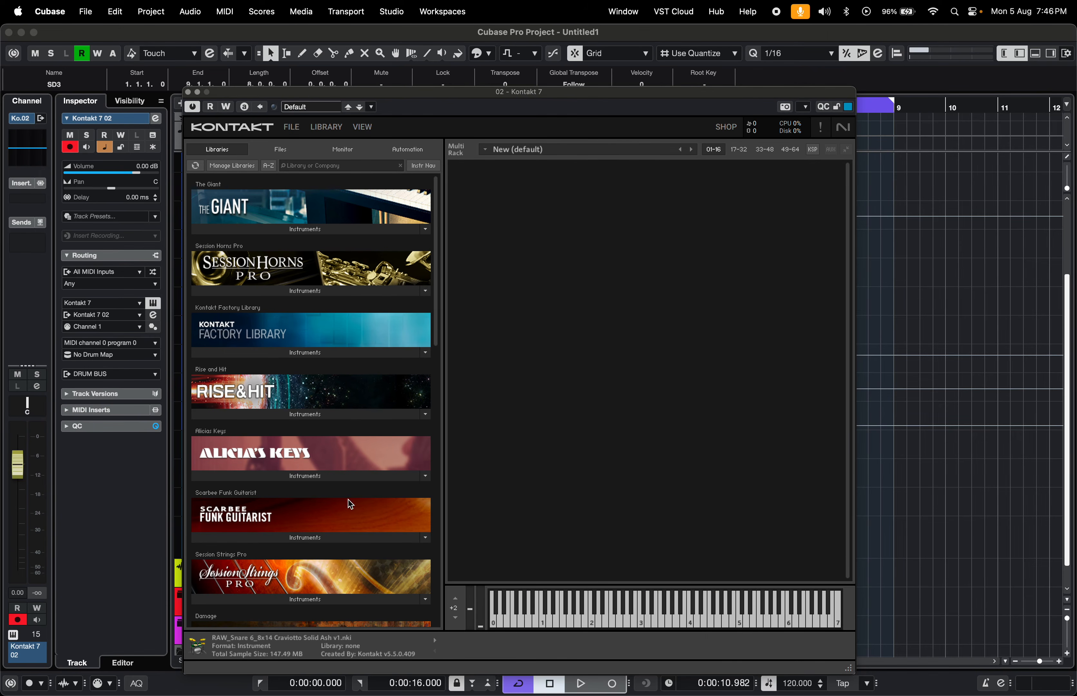
left_click_drag(437, 336, 460, 623)
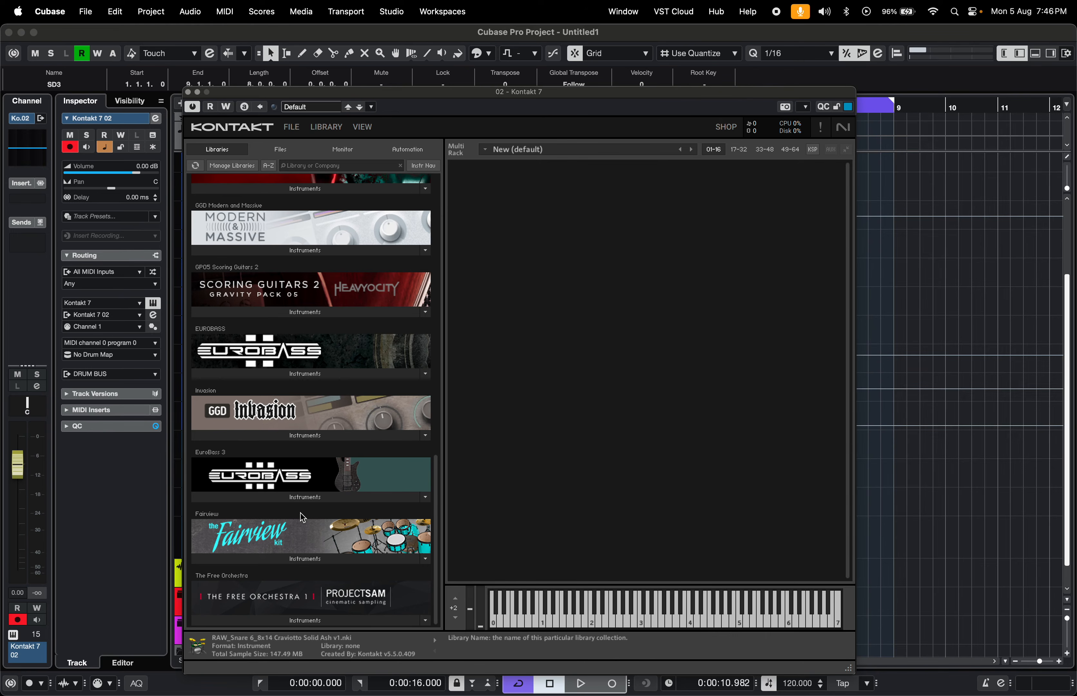
left_click(300, 436)
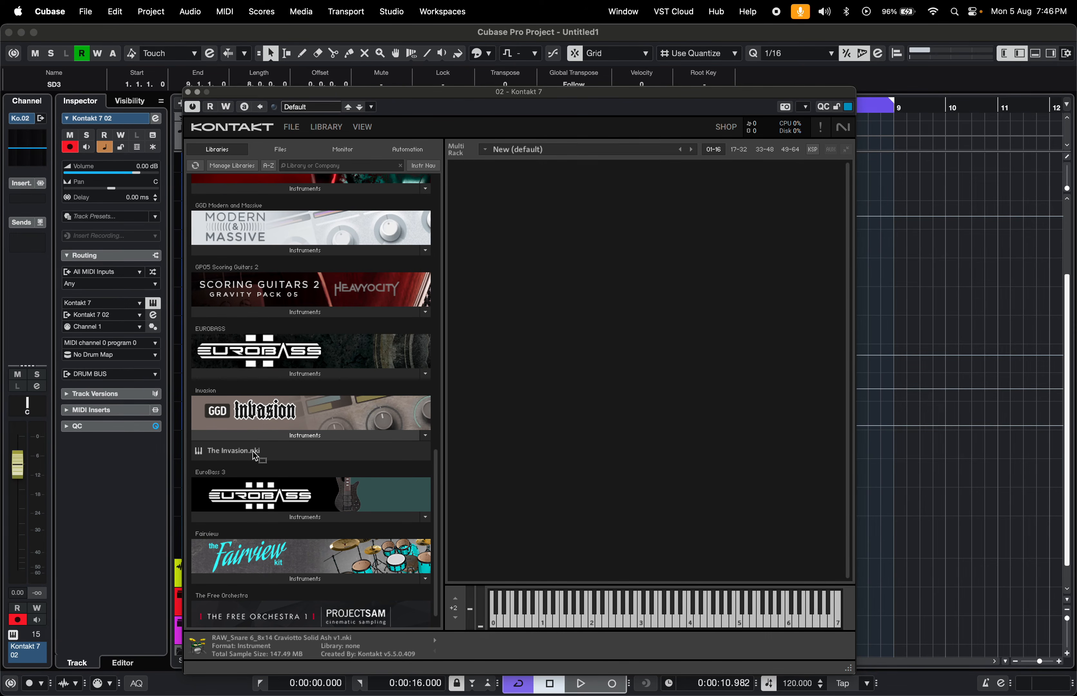
left_click(235, 450)
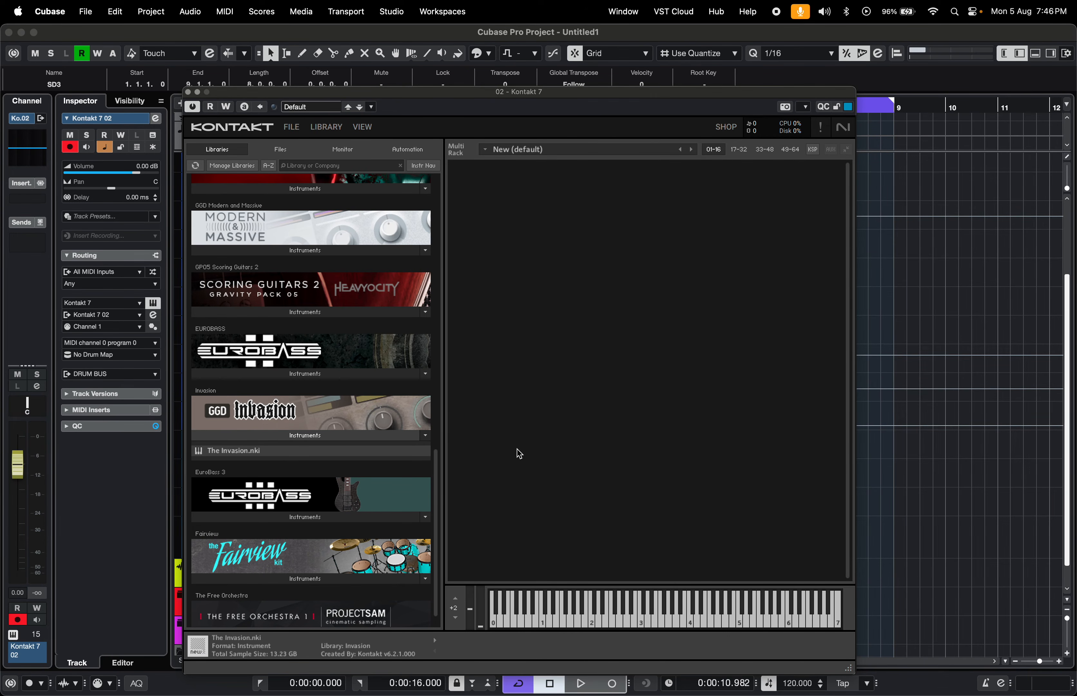
double_click(240, 443)
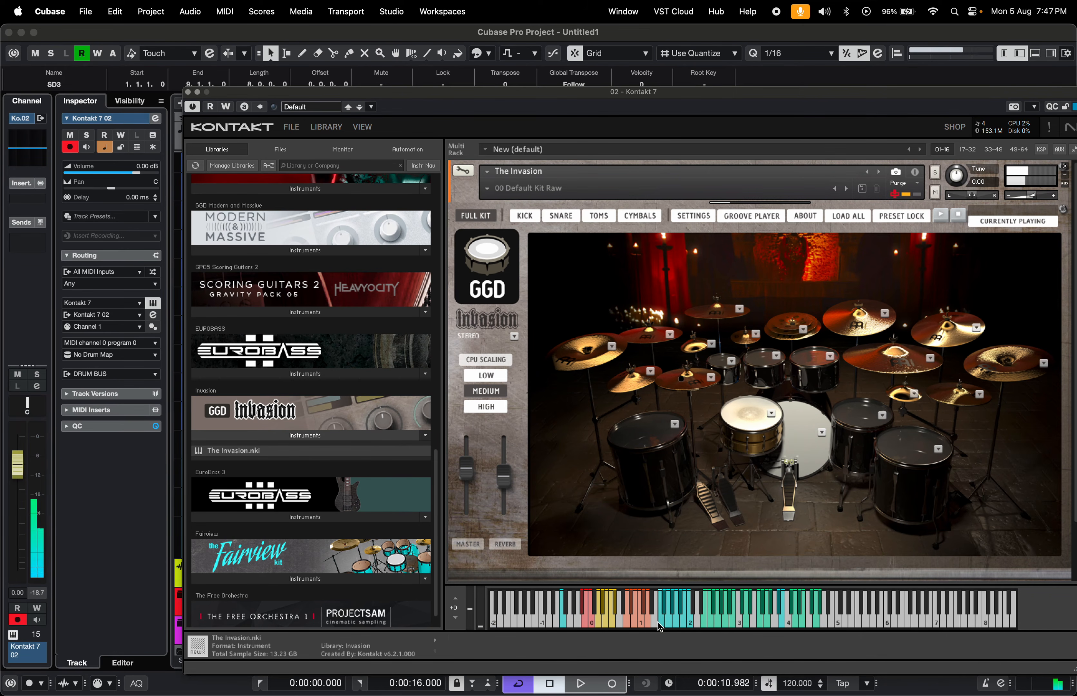
Rename the new Kontakt 7 track as Invasion and close its instrument window
left_click(187, 92)
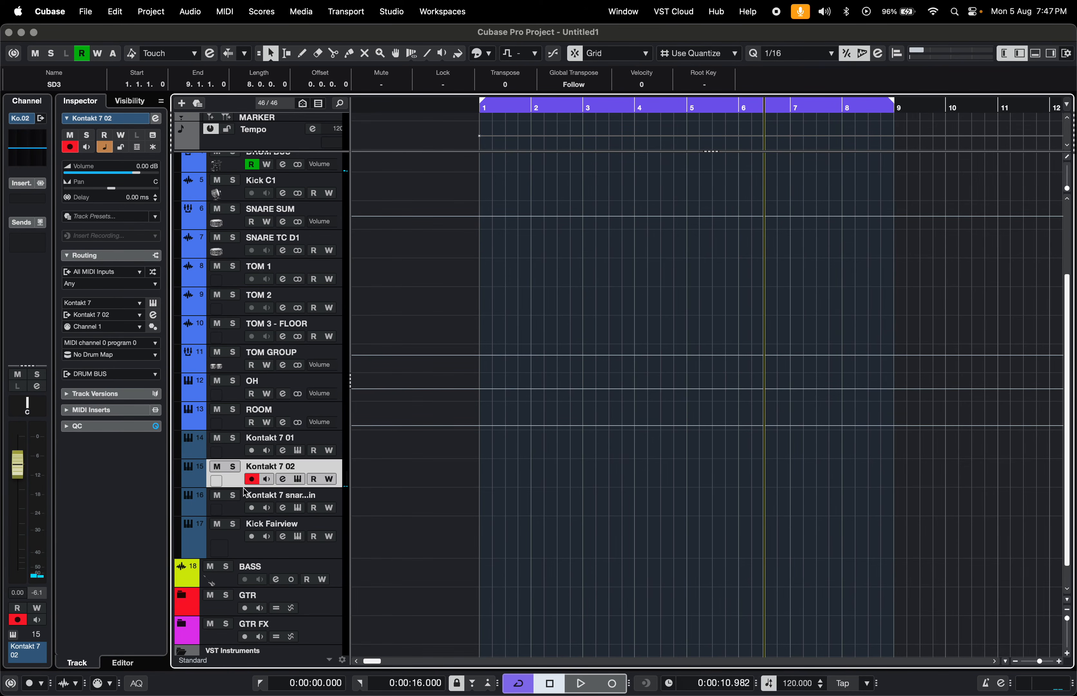
double_click(266, 467)
type("Invasion")
key("Return")
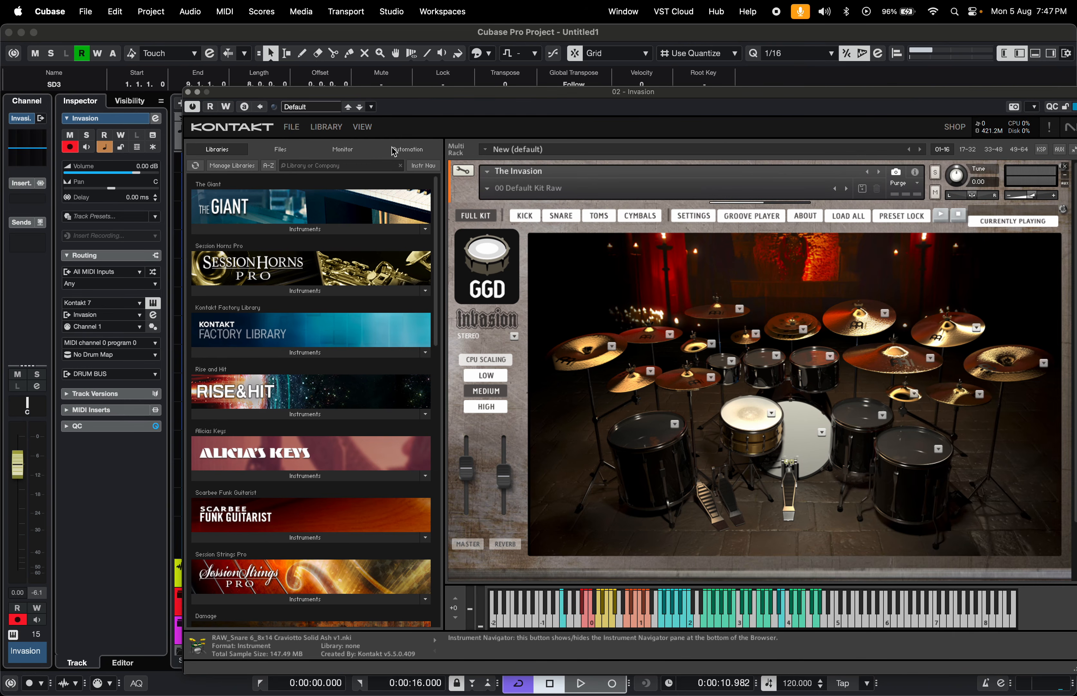
left_click(188, 90)
Move the Invasion track out of the drums folder and place it directly above the SD3 track
scroll(477, 490, "up", 2)
scroll(479, 496, "up", 1)
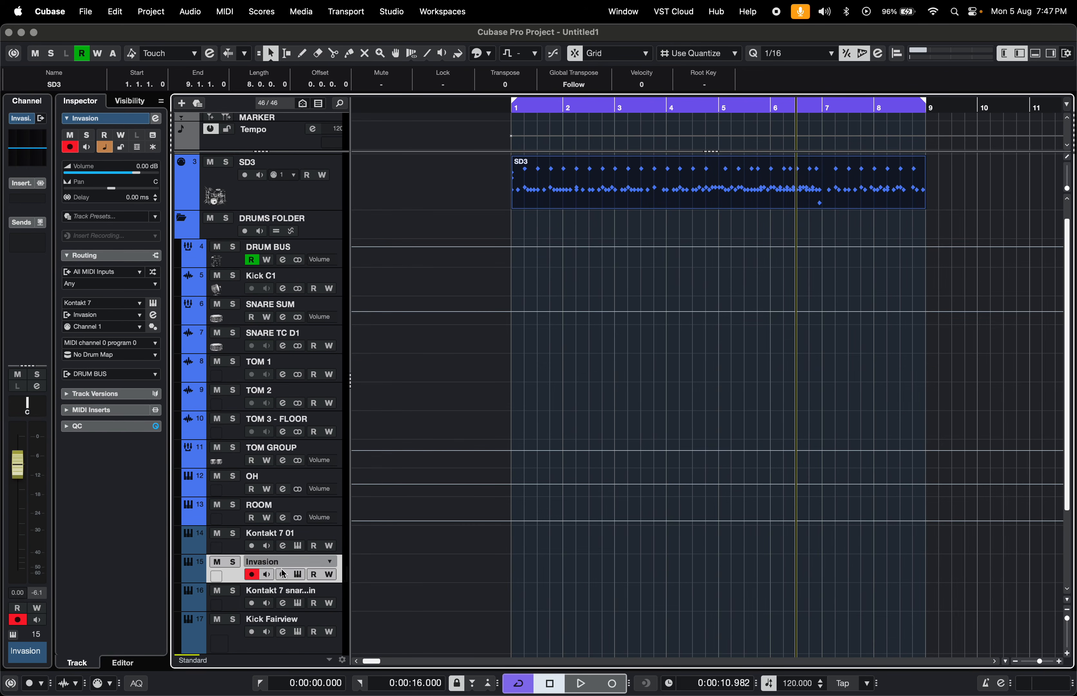
left_click_drag(259, 206, 260, 207)
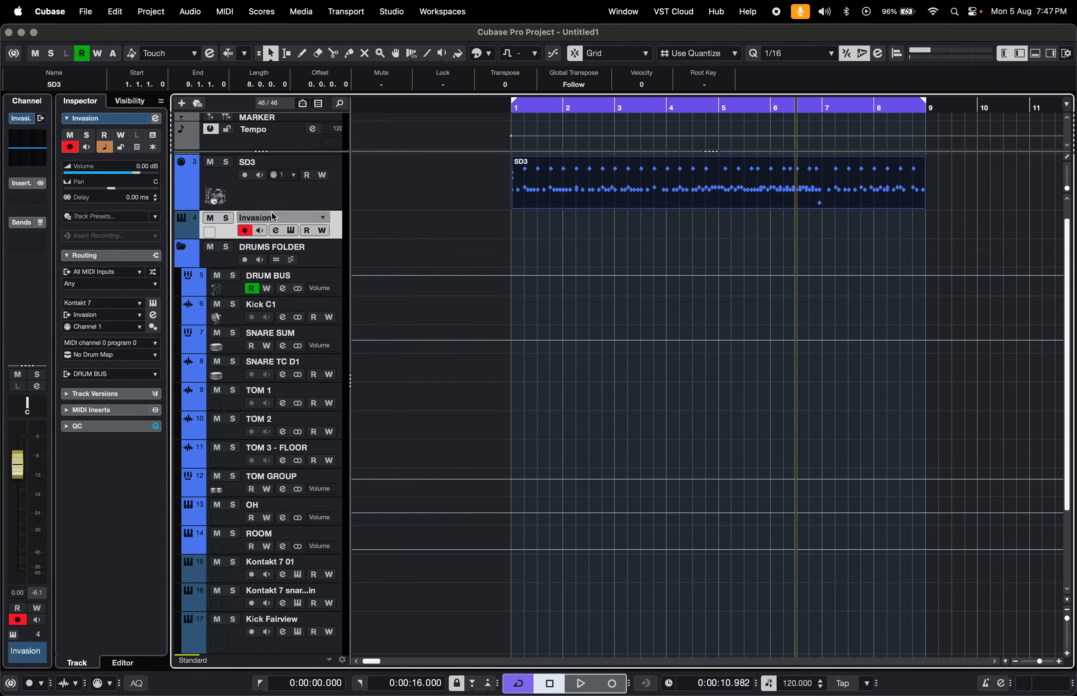
left_click_drag(239, 255, 229, 210)
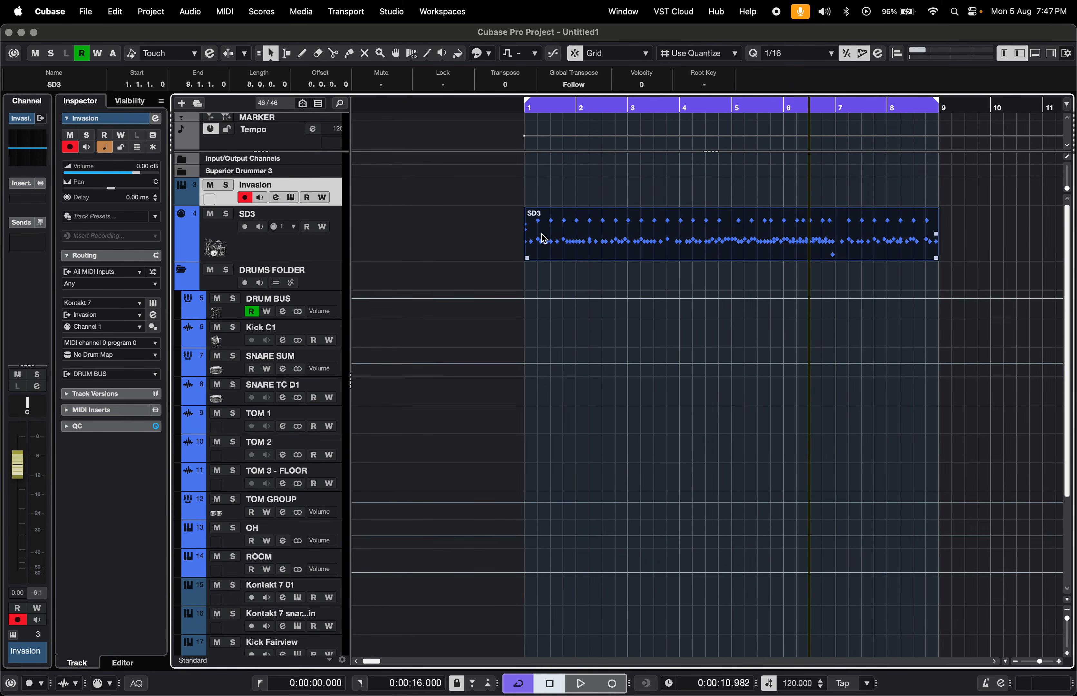
Copy the SD3 part onto the Invasion track and lower that track's volume to -16.8 dB during playback
left_click_drag(547, 221, 547, 205)
key("space")
left_click_drag(18, 464, 15, 539)
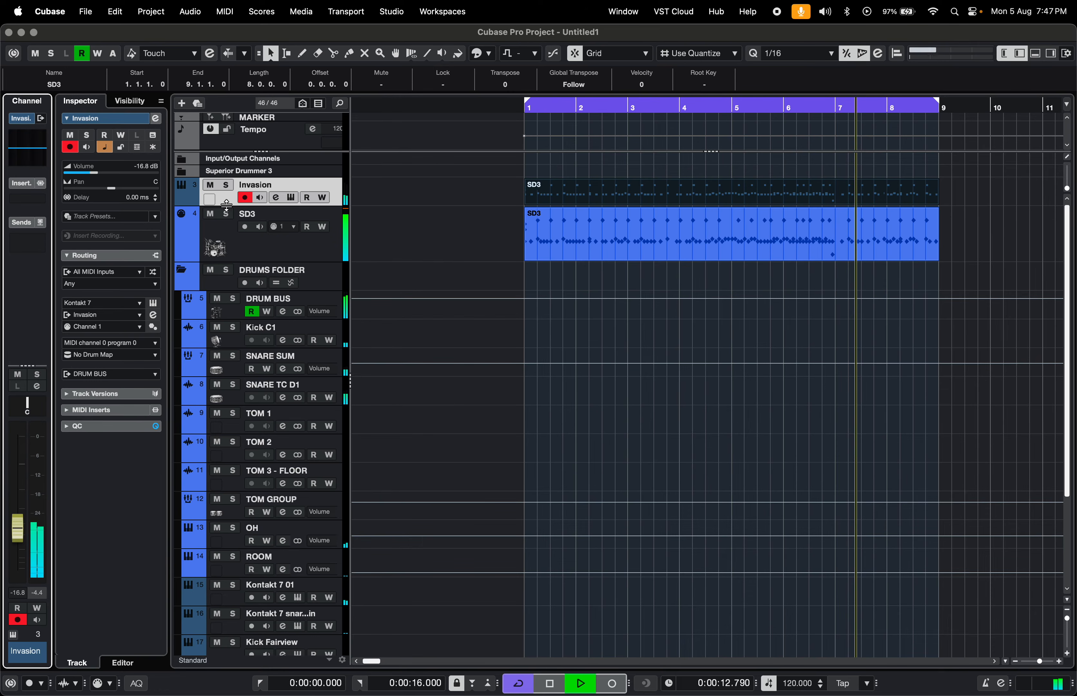
Mute and unmute the SD3 track during playback to compare the Invasion kit alone with the full layers
left_click(210, 213)
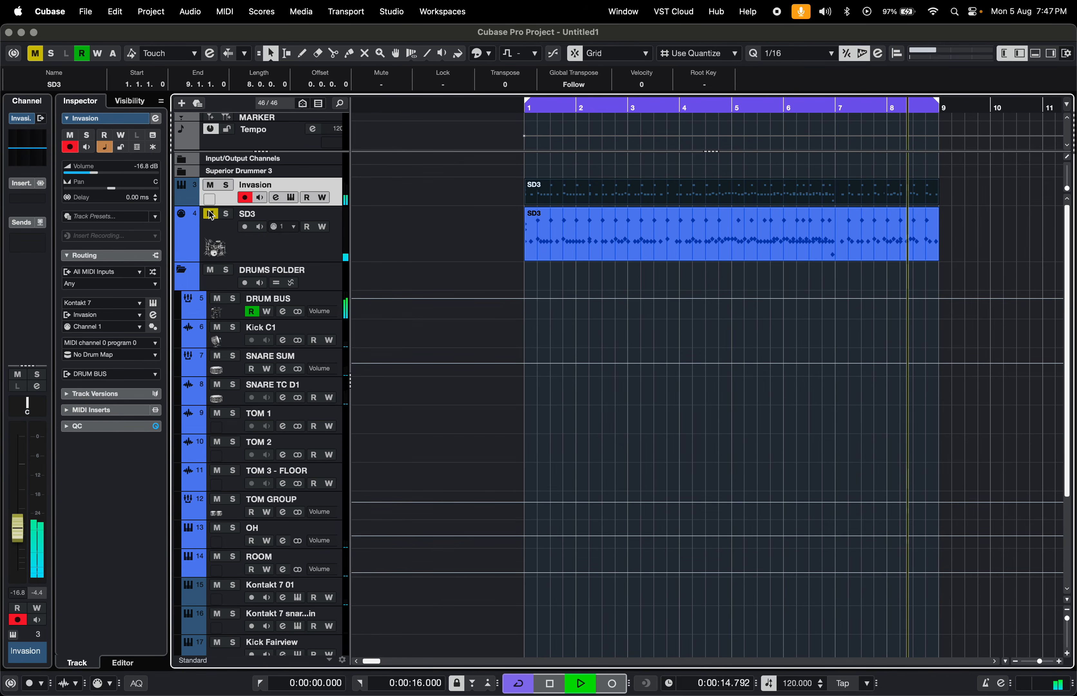
left_click(210, 214)
scroll(398, 208, "right", 3)
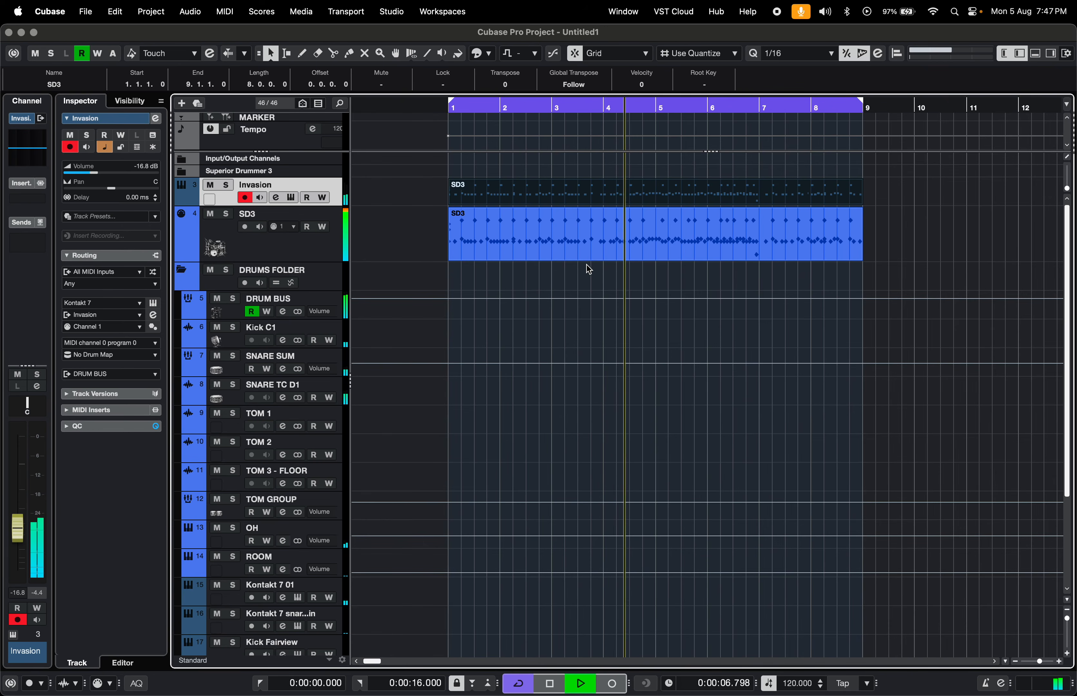
key("space")
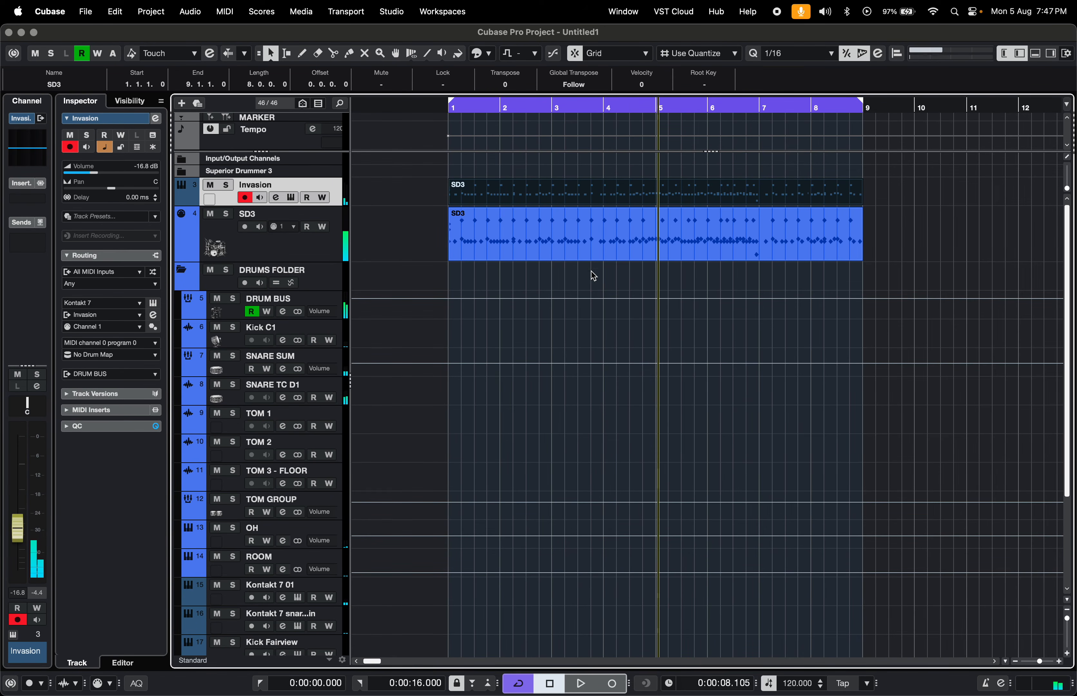
Increase the Invasion track's height to about match the SD3 track
scroll(590, 379, "down", 1)
scroll(589, 379, "down", 1)
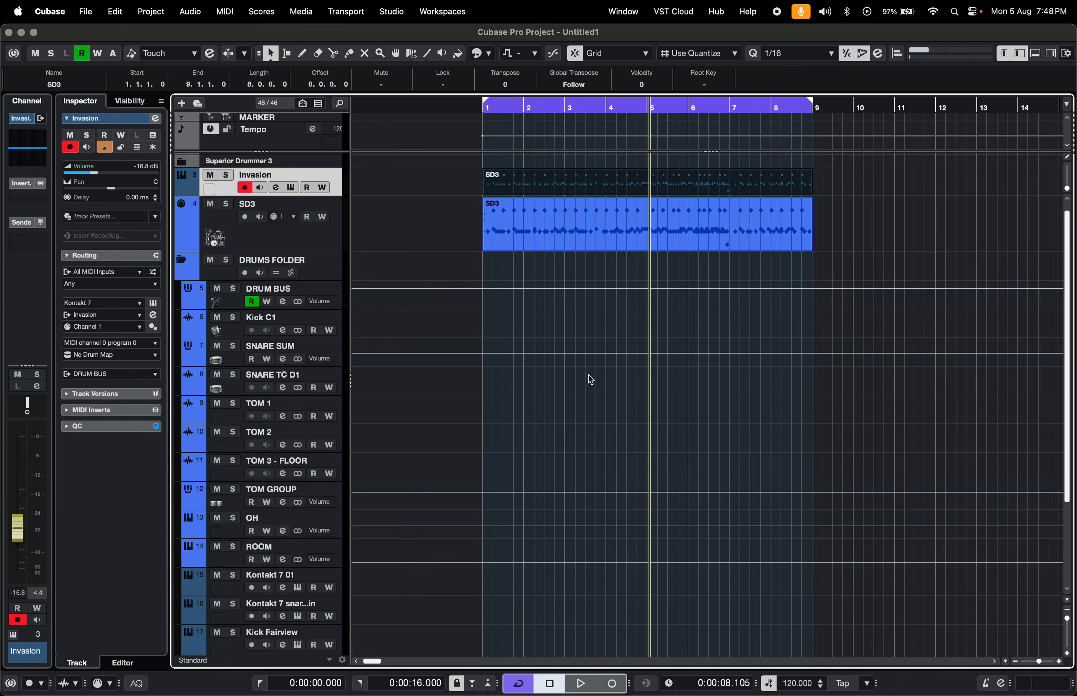
left_click_drag(224, 194, 225, 221)
scroll(540, 272, "up", 4)
scroll(539, 272, "right", 2)
scroll(539, 272, "down", 3)
scroll(539, 272, "left", 1)
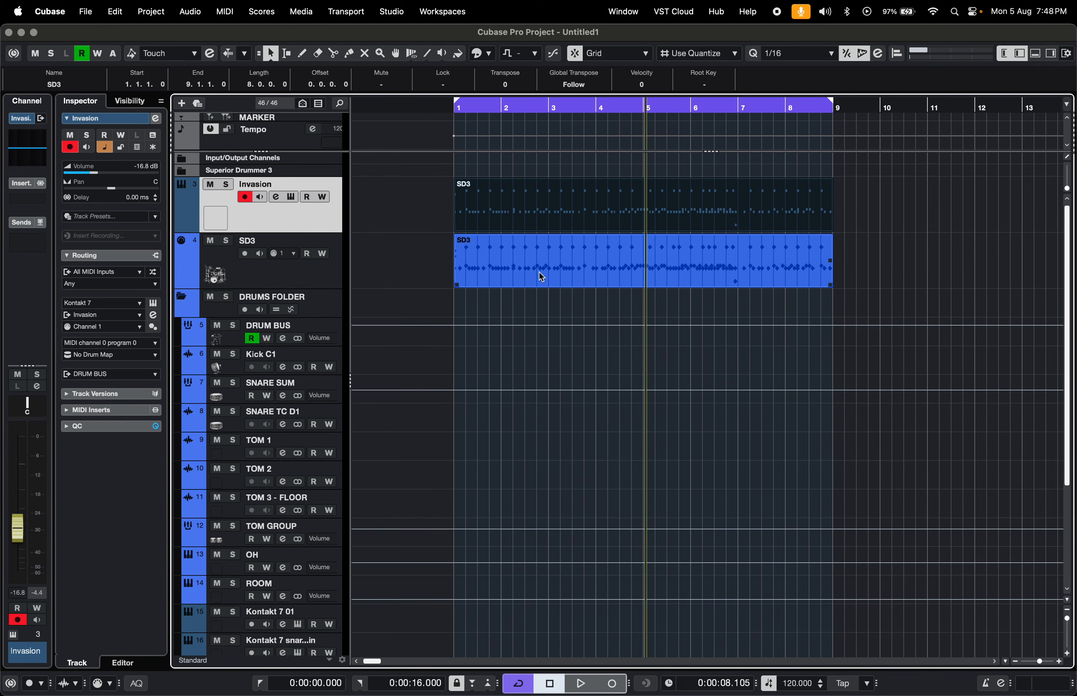
scroll(450, 266, "left", 2)
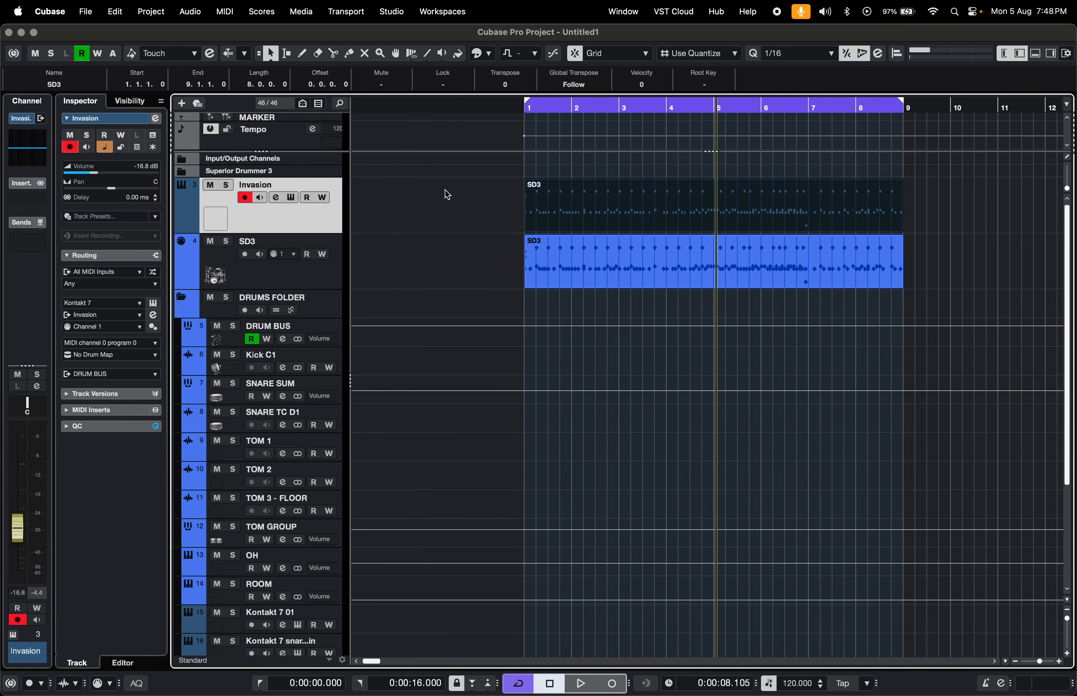
Play briefly from the project start, examine the Invasion track's copied part in the Key Editor, and close the editor
key("Home")
key("space")
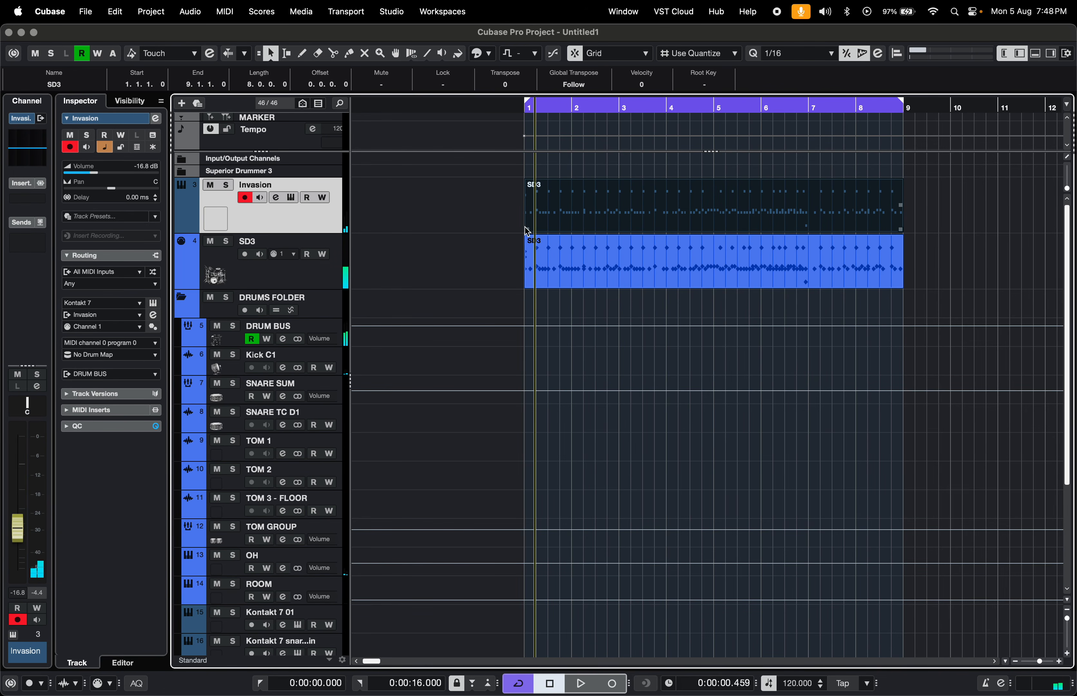
double_click(566, 218)
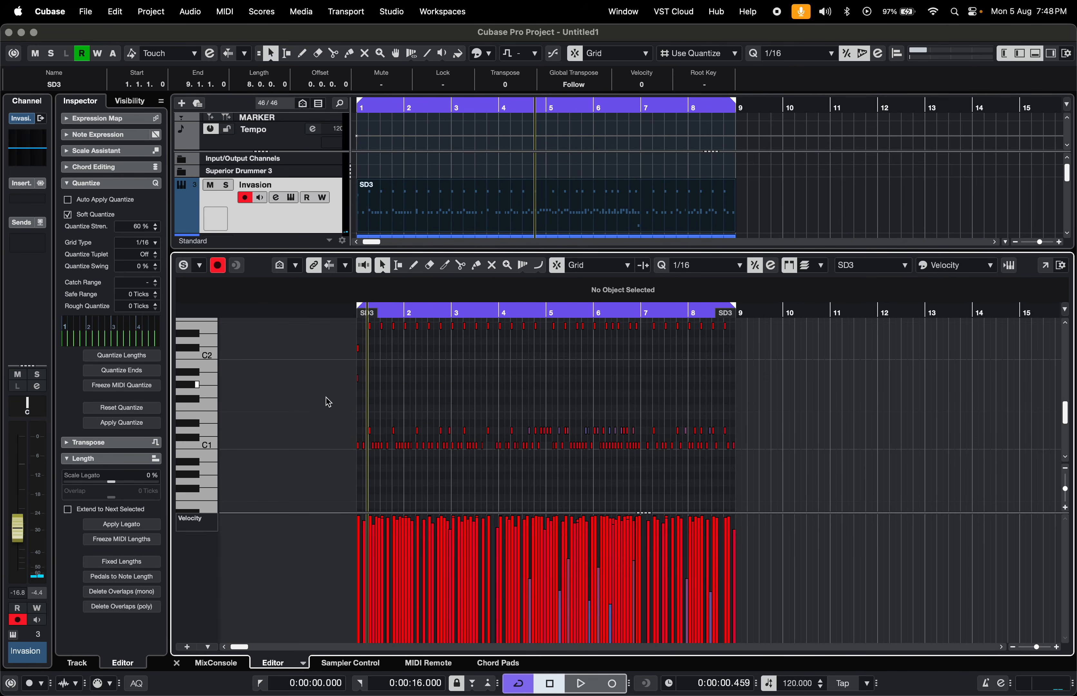
scroll(359, 456, "up", 5)
scroll(361, 461, "up", 3)
left_click(176, 662)
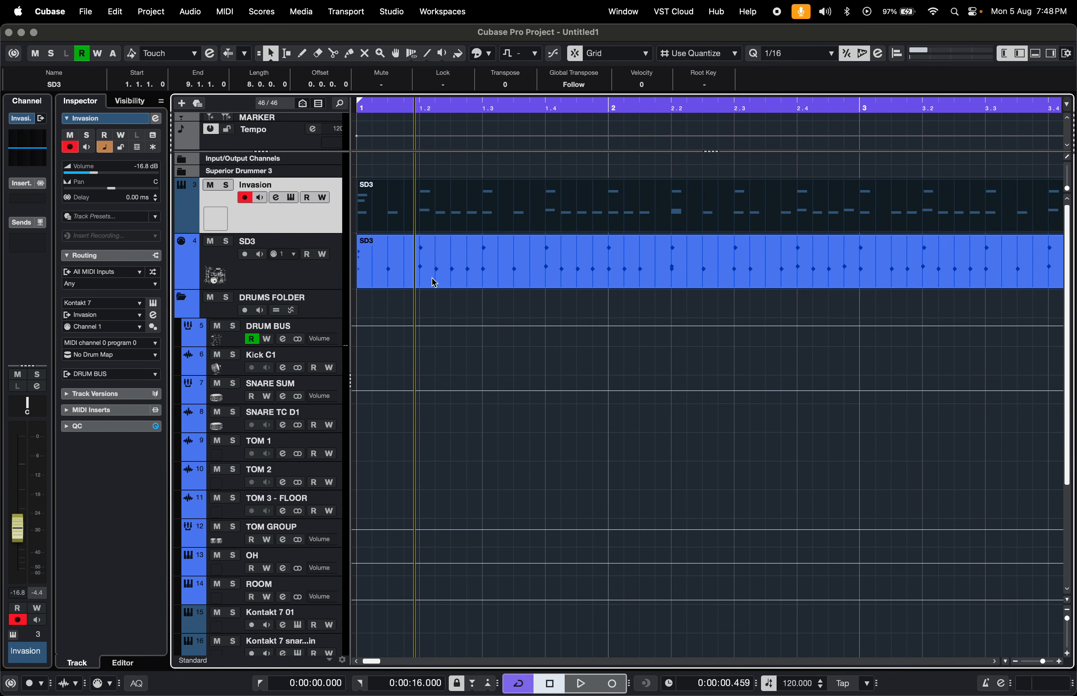
Examine the SD3 track's part in the Drum Editor with its instrument list narrowed, and close the editor
double_click(466, 248)
left_click_drag(517, 420, 328, 419)
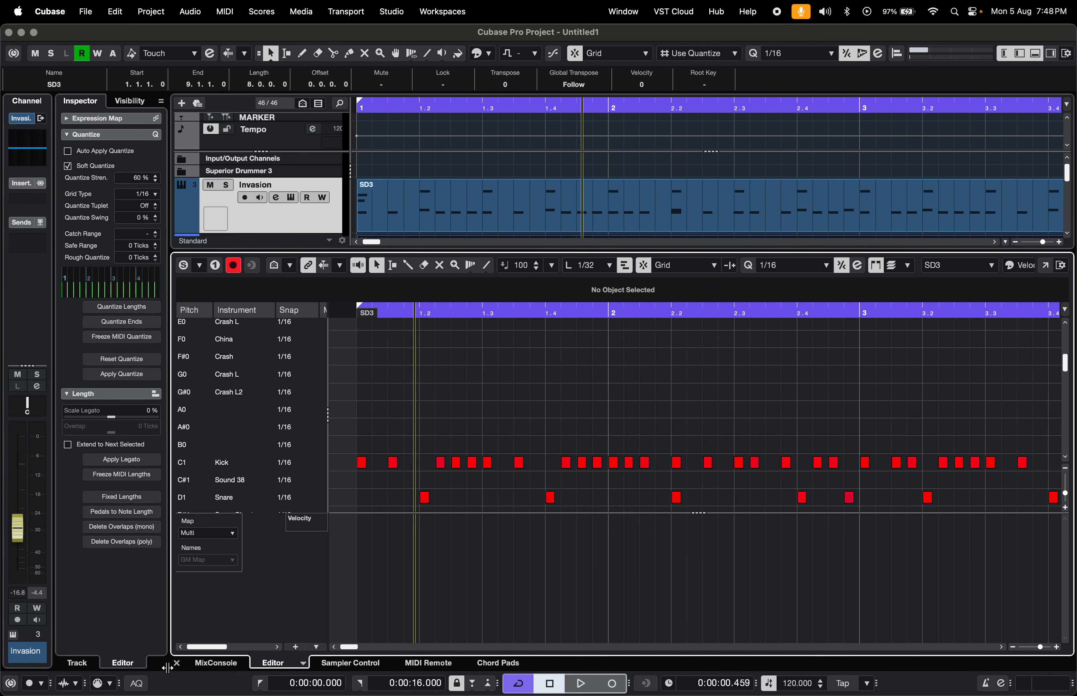
left_click(177, 663)
scroll(412, 278, "up", 5)
scroll(412, 278, "down", 8)
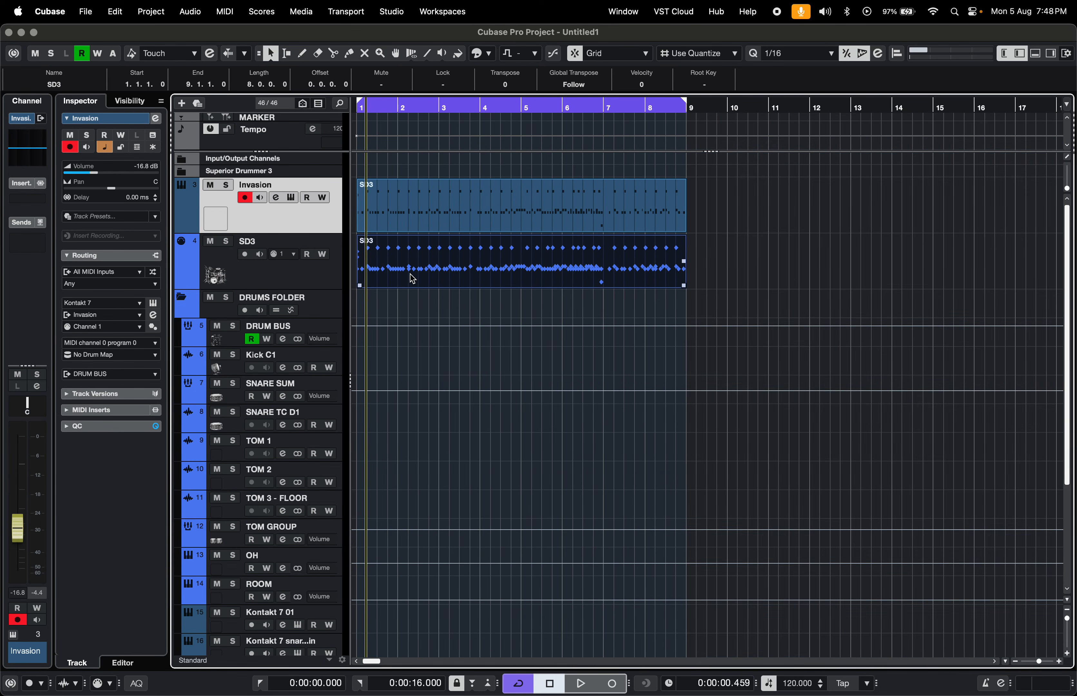
Delete the copied SD3 part from the Invasion track, leaving the original part on the SD3 track
left_click(293, 285)
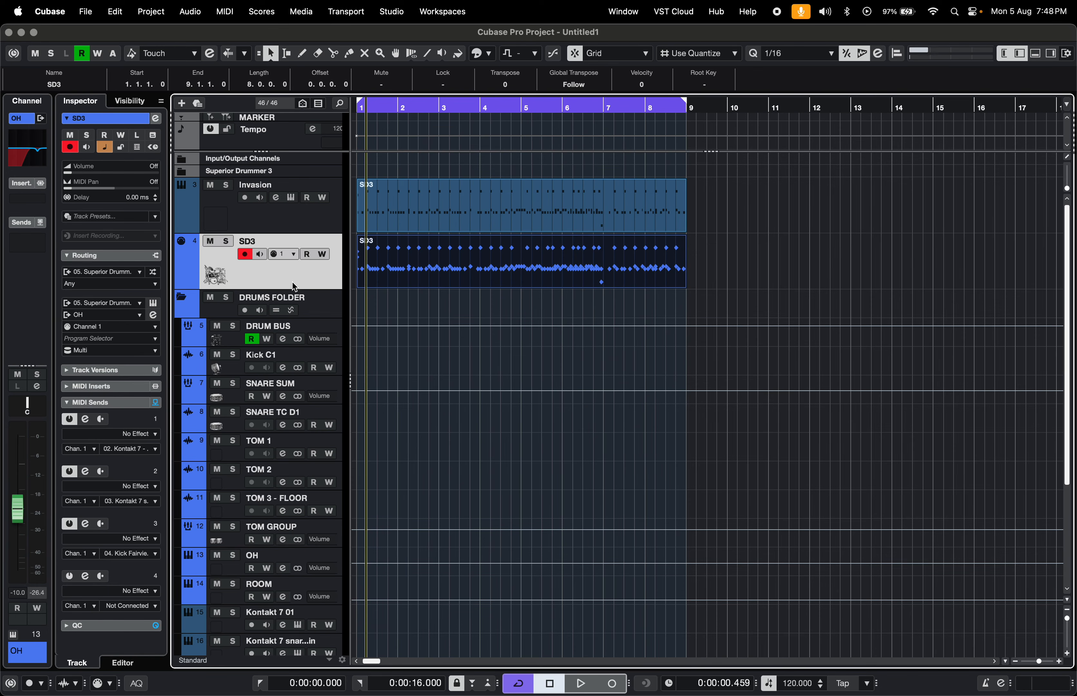
left_click(428, 192)
key("Delete")
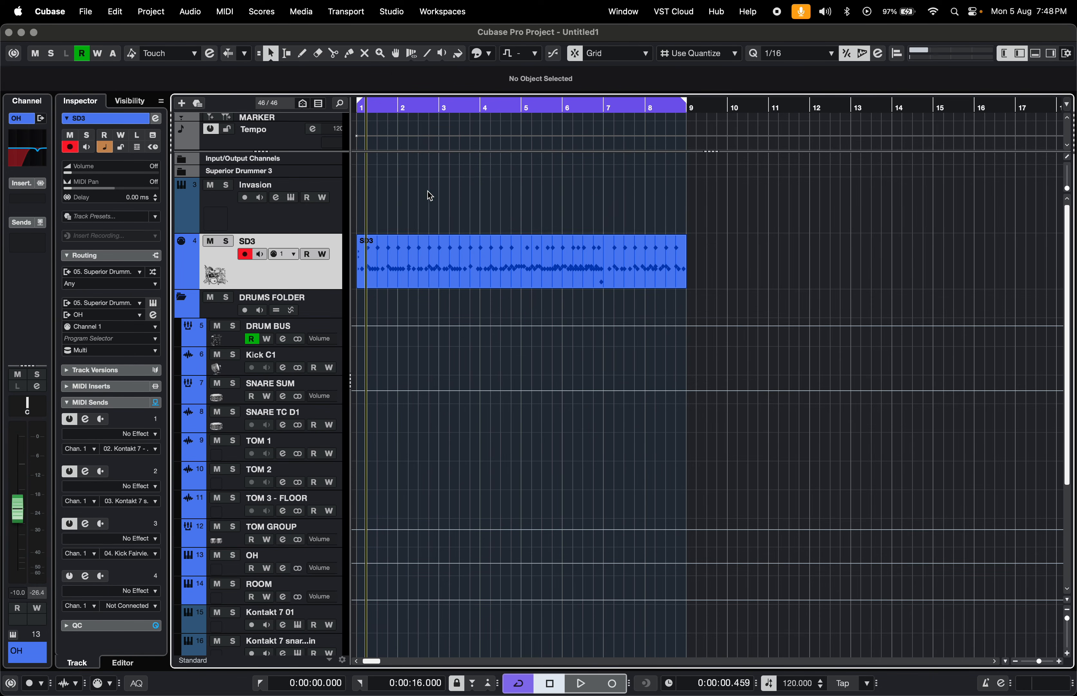
key("h")
key("h")
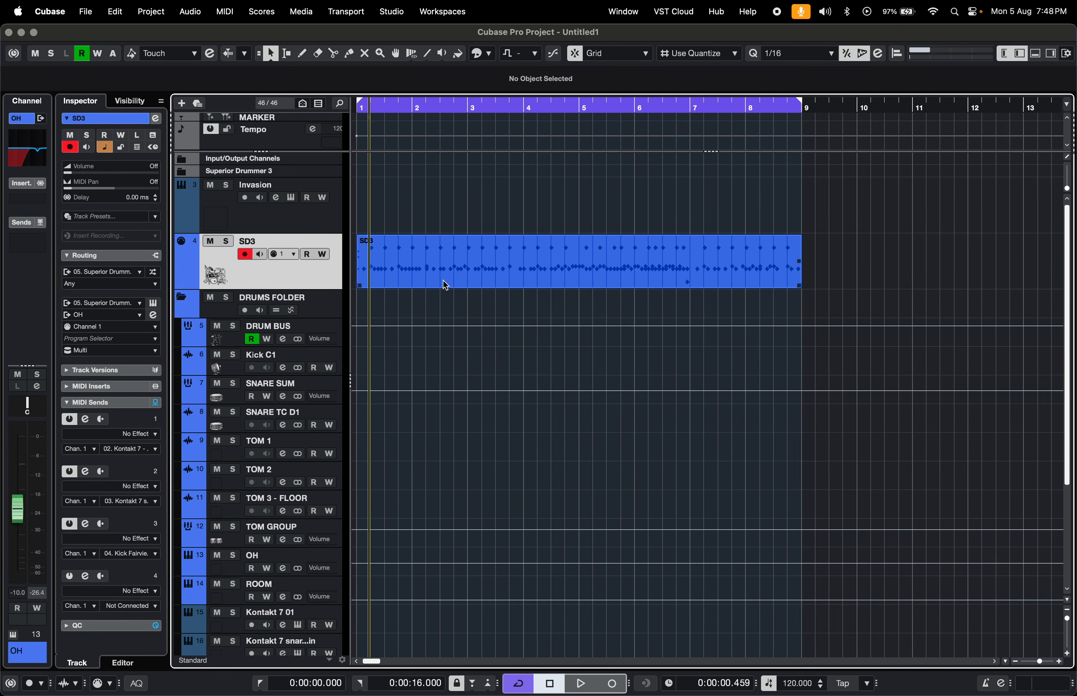
Load Snare Simone.tci from the browser into the fourth sample slot of Trigger 2 on the SNARE TC D1 track
scroll(454, 443, "down", 6)
scroll(454, 443, "up", 4)
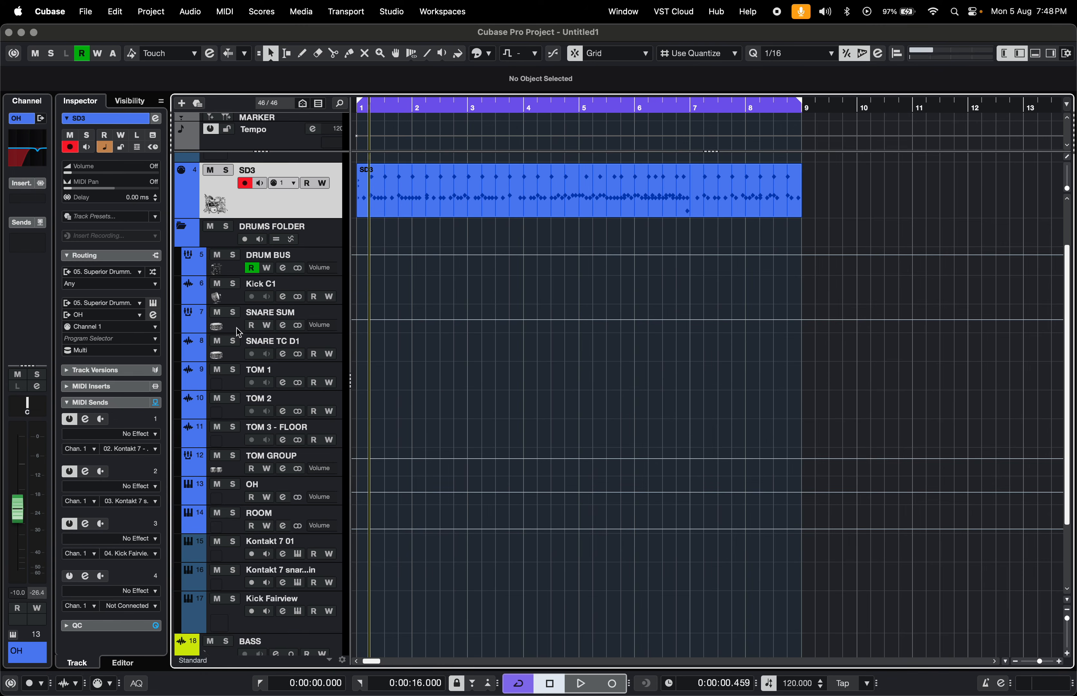
left_click(238, 331)
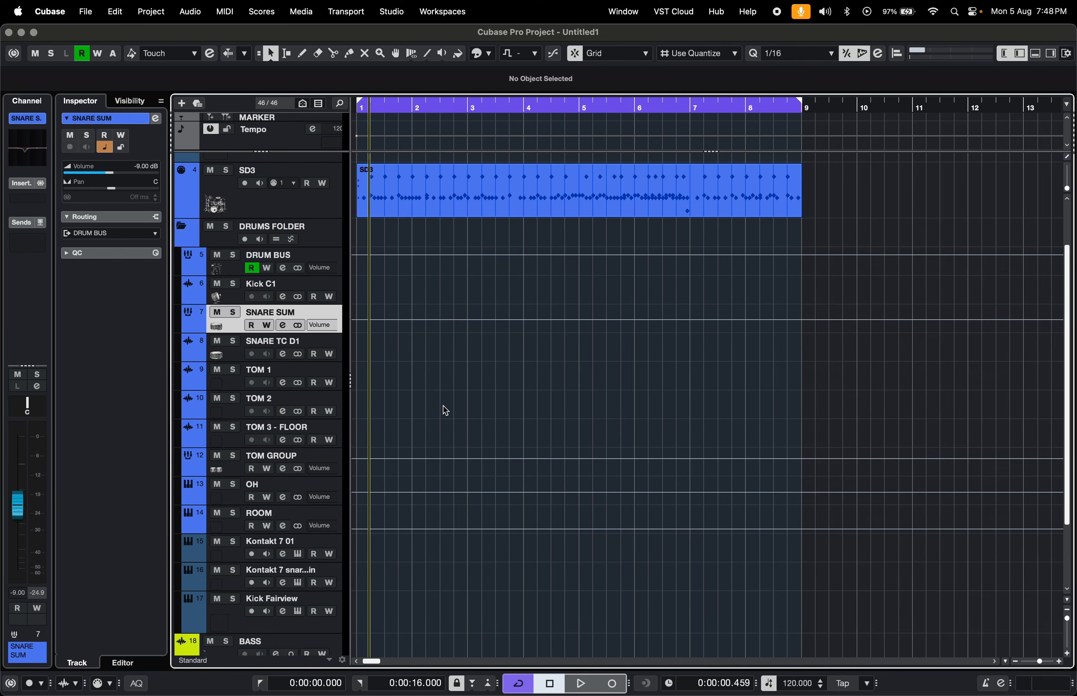
scroll(443, 406, "down", 4)
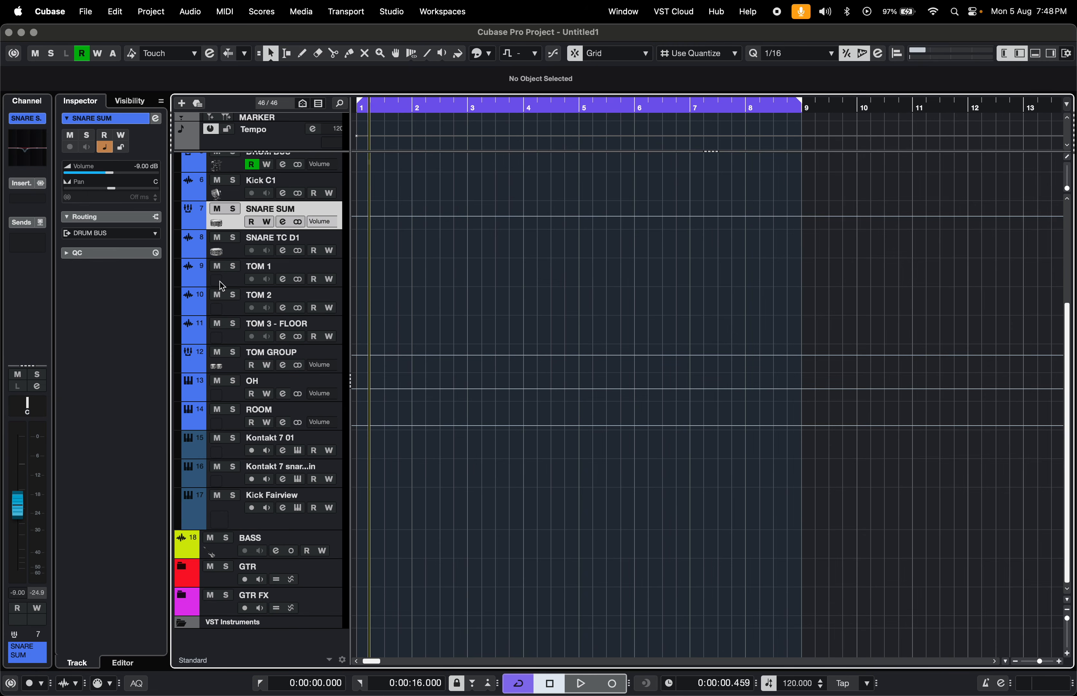
left_click(237, 252)
left_click(20, 199)
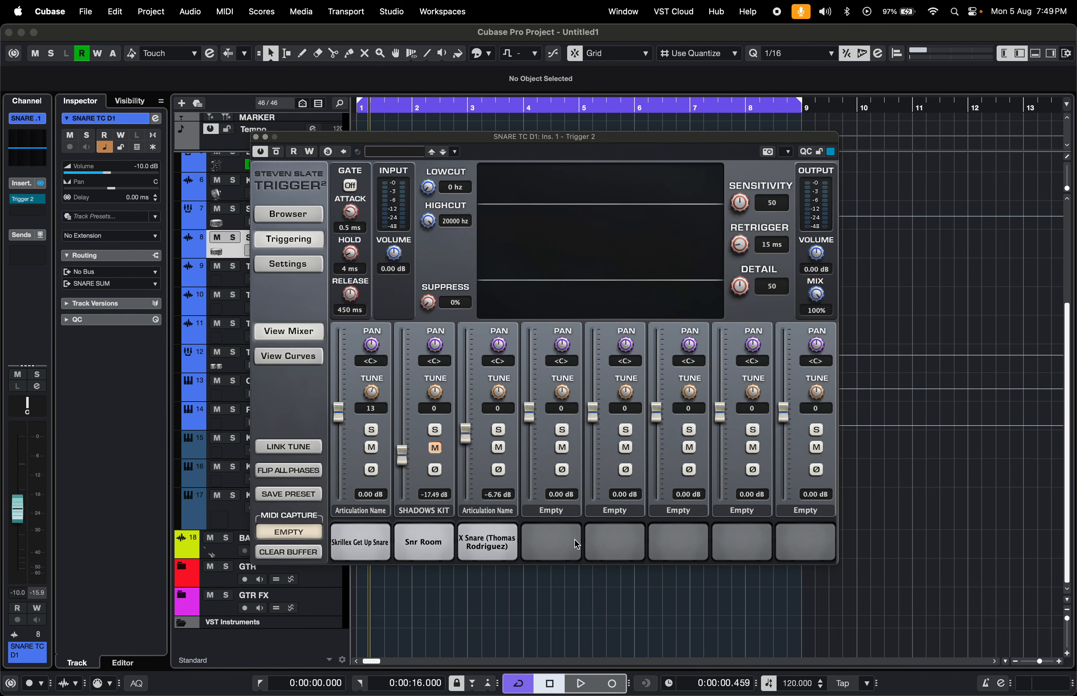
left_click(295, 272)
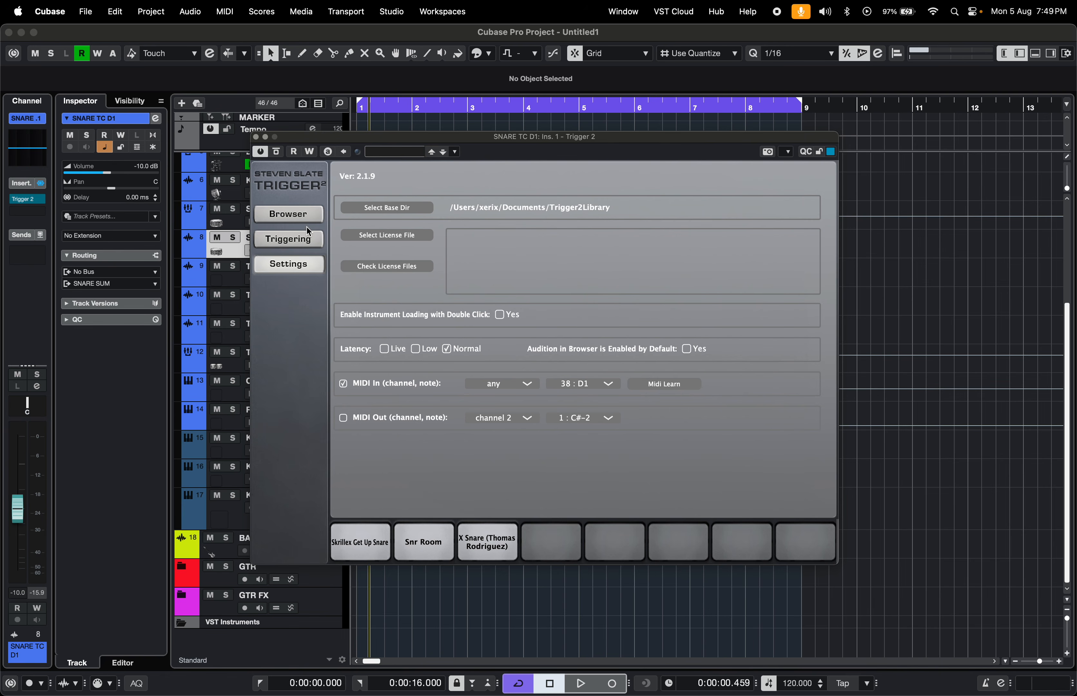
left_click(302, 220)
left_click(395, 334)
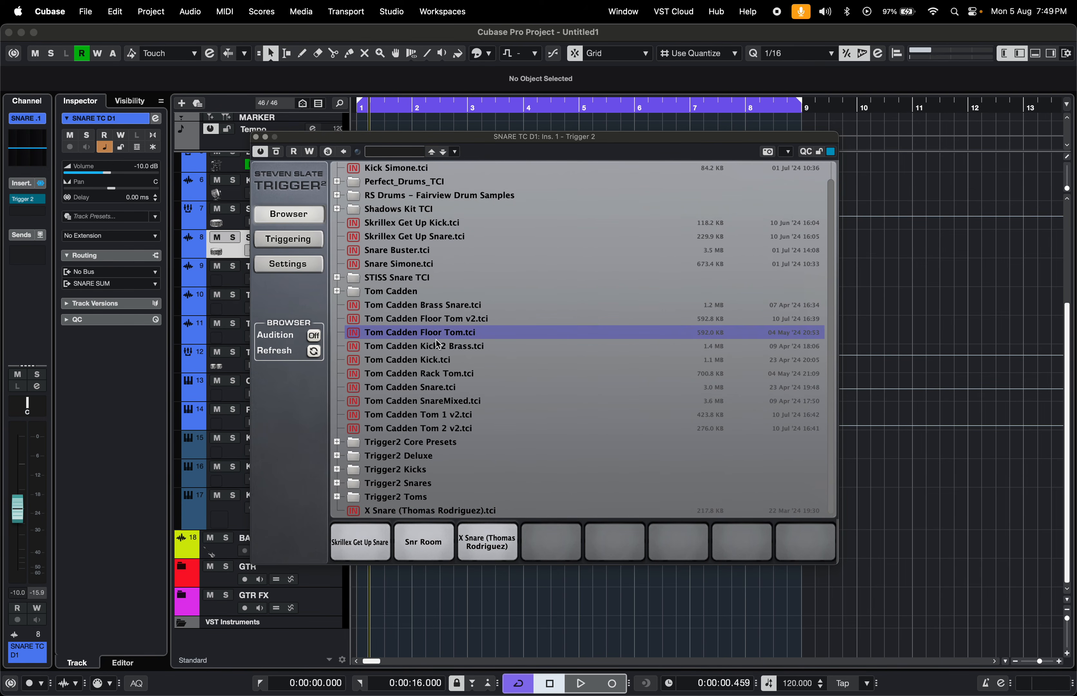
left_click(398, 251)
left_click_drag(408, 266, 570, 541)
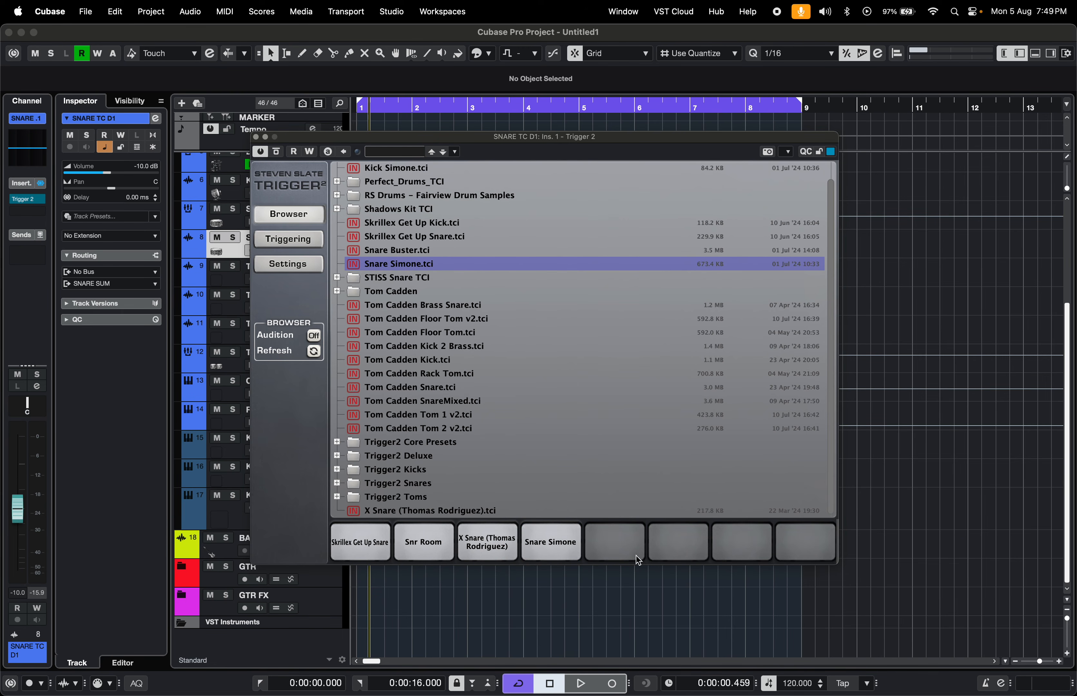
Lower the Snare Simone sample's level to -14.27 dB in the Trigger 2 mixer and close the plug-in
left_click(277, 239)
left_click_drag(529, 412, 531, 463)
left_click(255, 136)
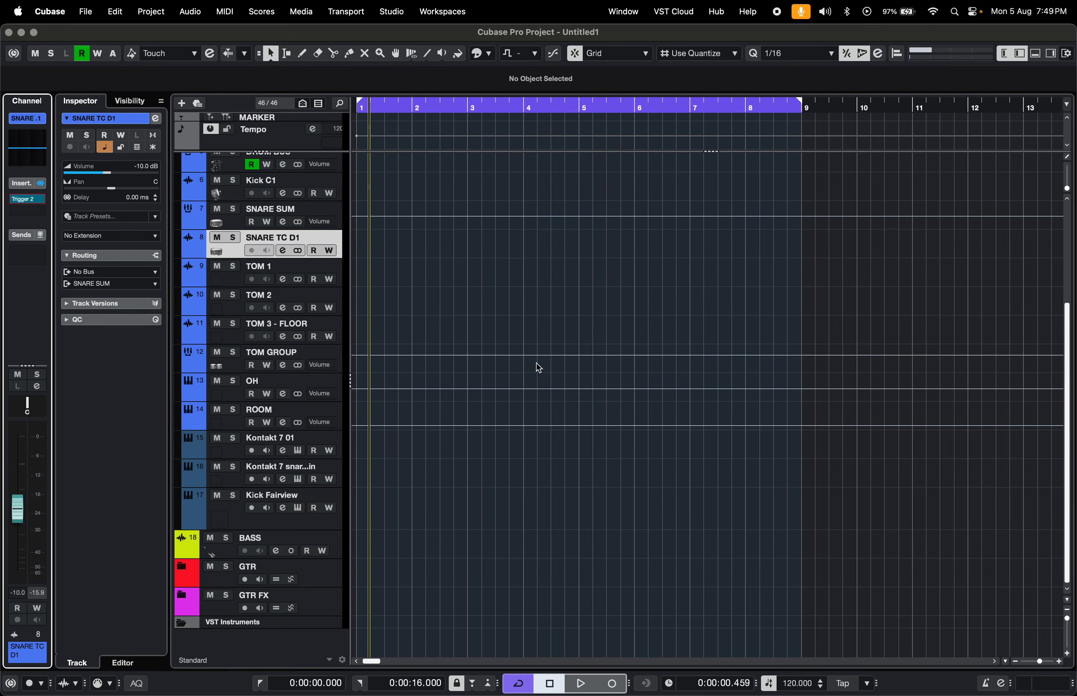
Reopen Trigger 2 on SNARE TC D1, adjust the Snr Room, X Snare and Snare Simone envelopes, and set the gate attack to 0.0 ms
scroll(520, 339, "up", 5)
scroll(479, 520, "down", 3)
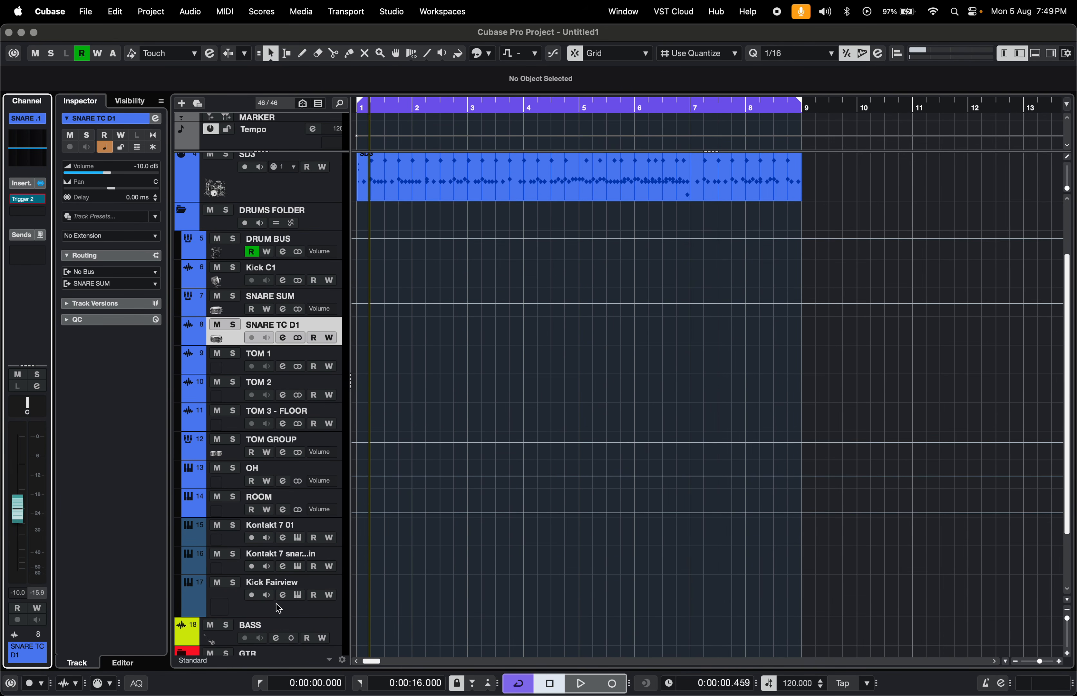
scroll(458, 323, "up", 3)
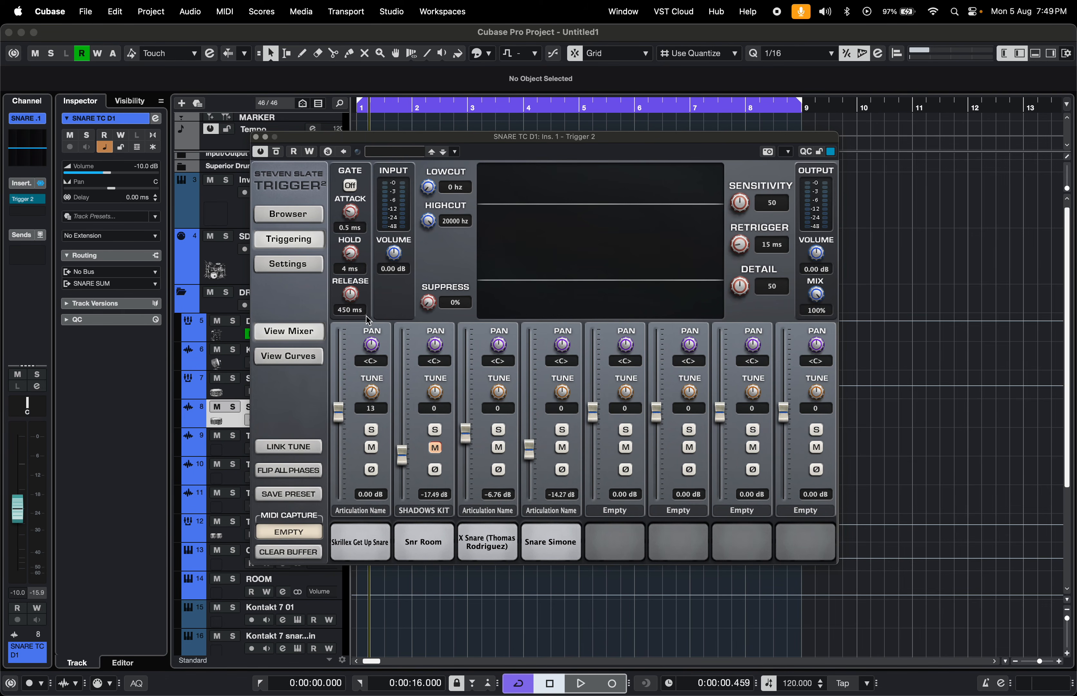
left_click(291, 356)
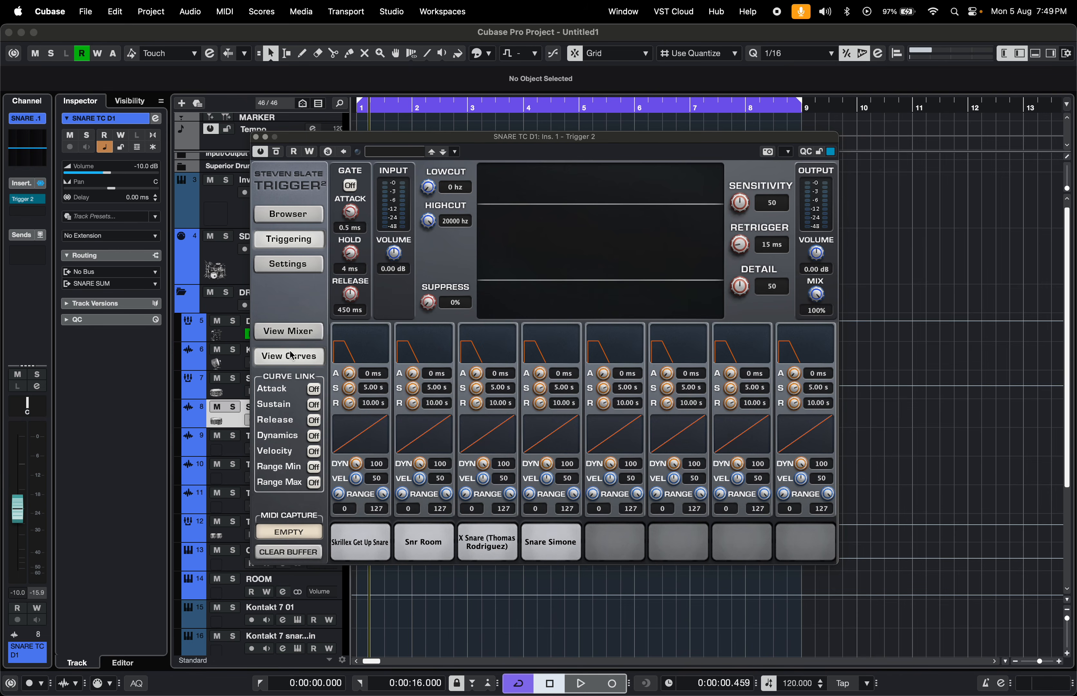
left_click_drag(415, 395, 416, 435)
left_click_drag(481, 395, 479, 429)
left_click_drag(547, 389, 543, 429)
left_click_drag(350, 213, 377, 253)
In the Trigger 2 mixer, pan Snr Room to R47 and X Snare to L36, tune X Snare to 44, and close the plug-in
left_click(292, 328)
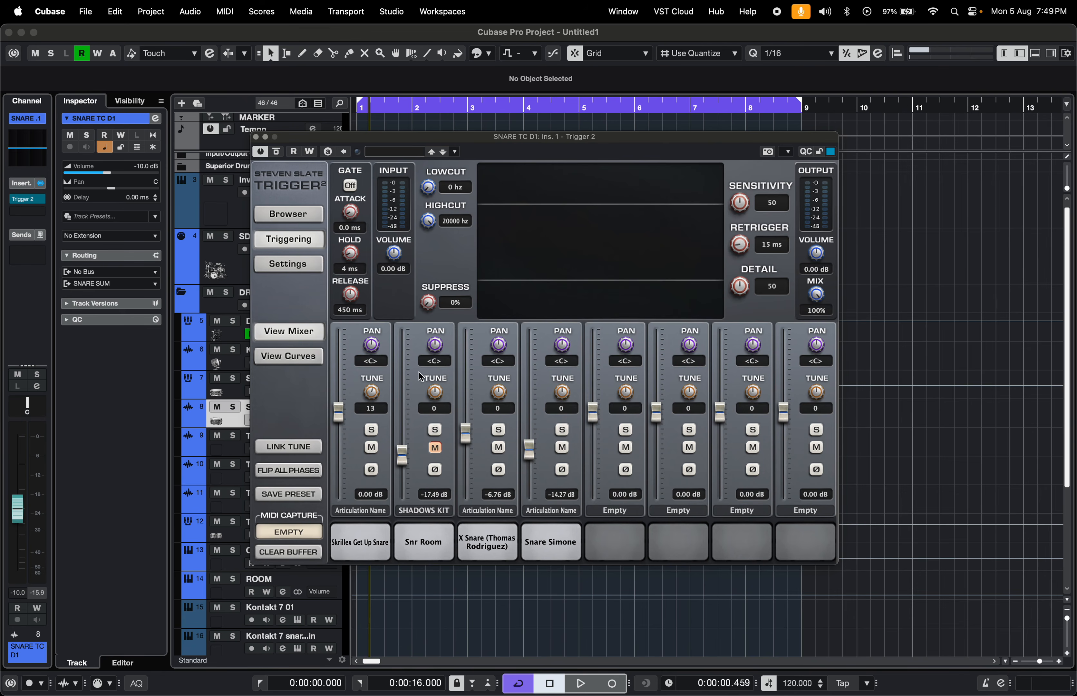
left_click_drag(492, 348, 496, 358)
left_click(498, 470)
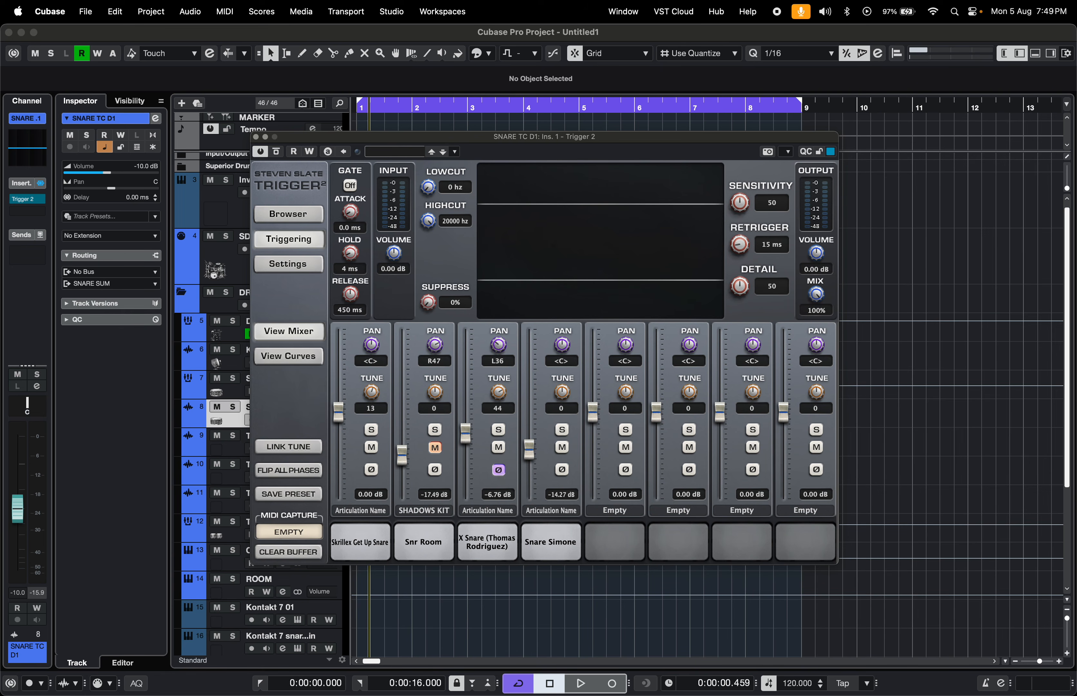
left_click(499, 471)
left_click_drag(258, 141, 257, 140)
left_click(256, 136)
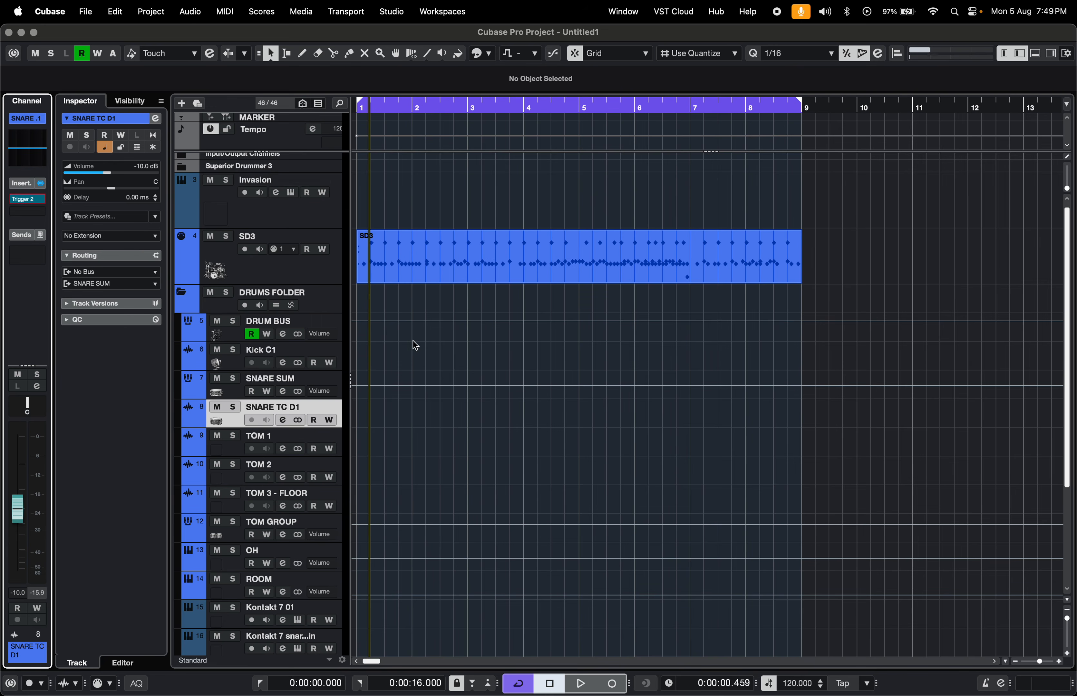
Examine the SNARE SUM and SNARE TC D1 tracks' channel settings and routing within the drums folder
scroll(415, 346, "up", 4)
scroll(415, 346, "left", 5)
scroll(415, 345, "down", 4)
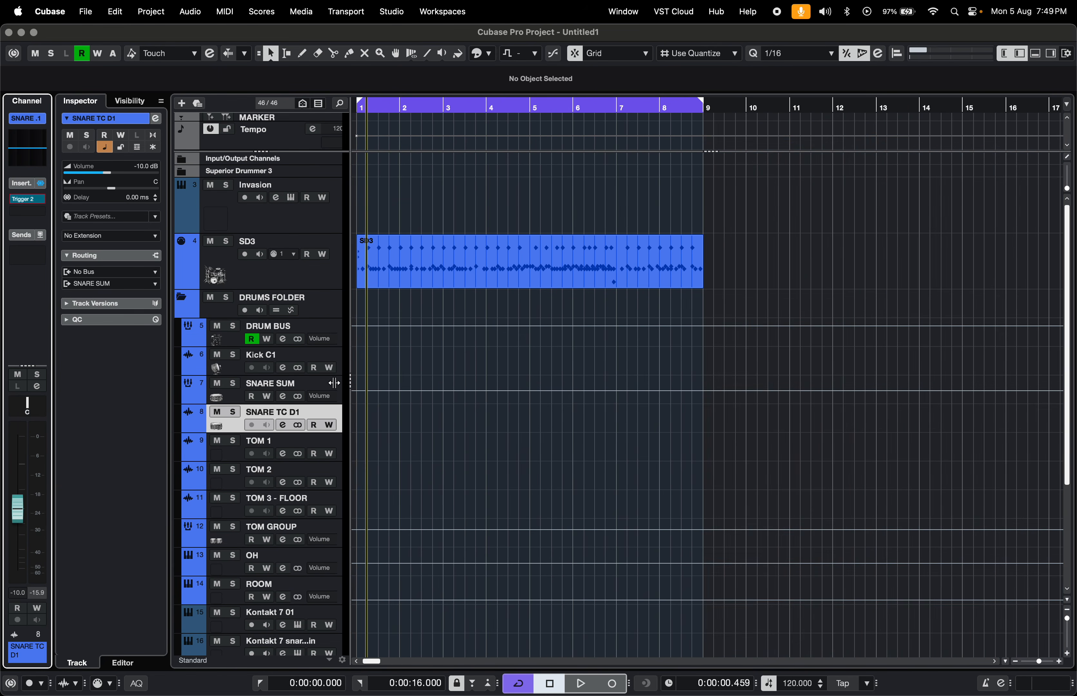
left_click(237, 400)
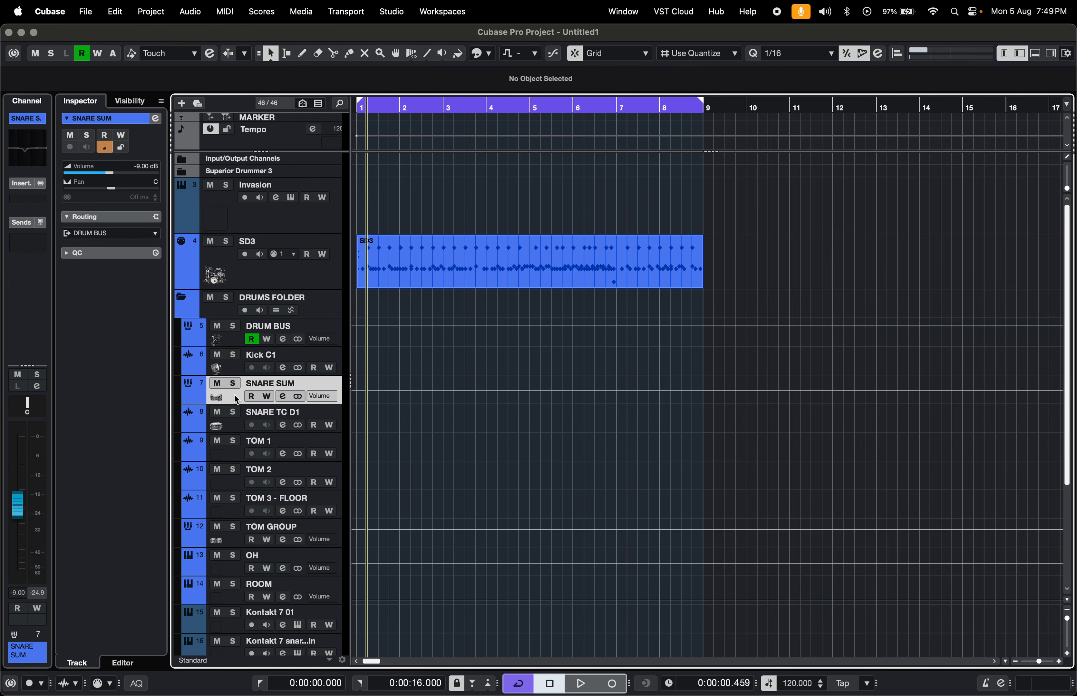
left_click(233, 341)
left_click(233, 391)
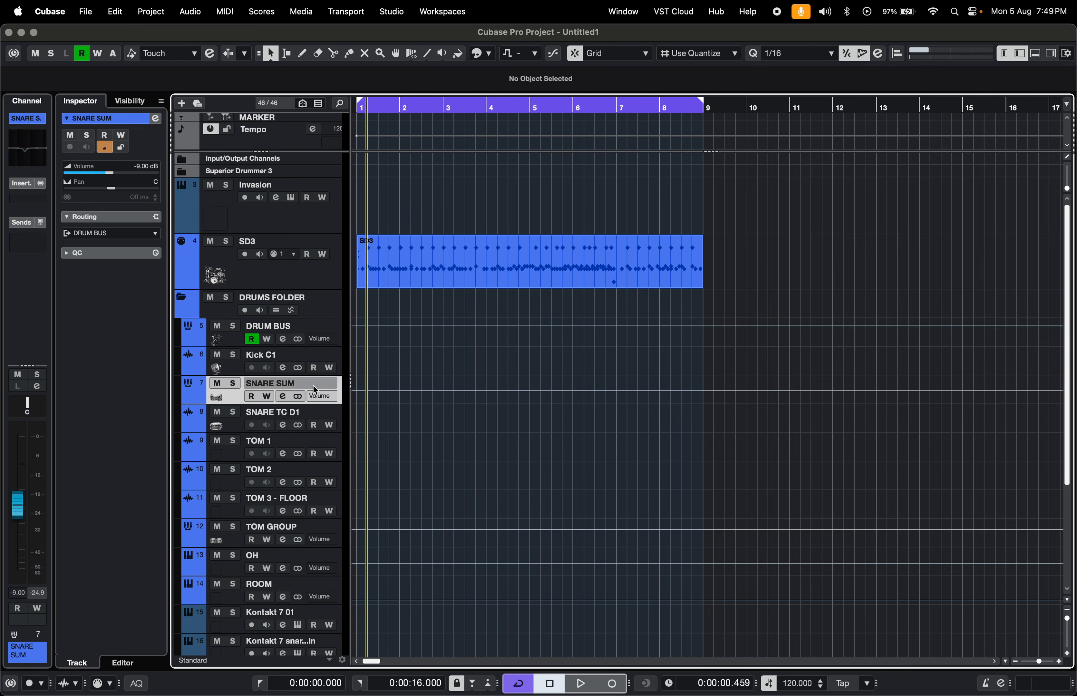
scroll(445, 481, "down", 5)
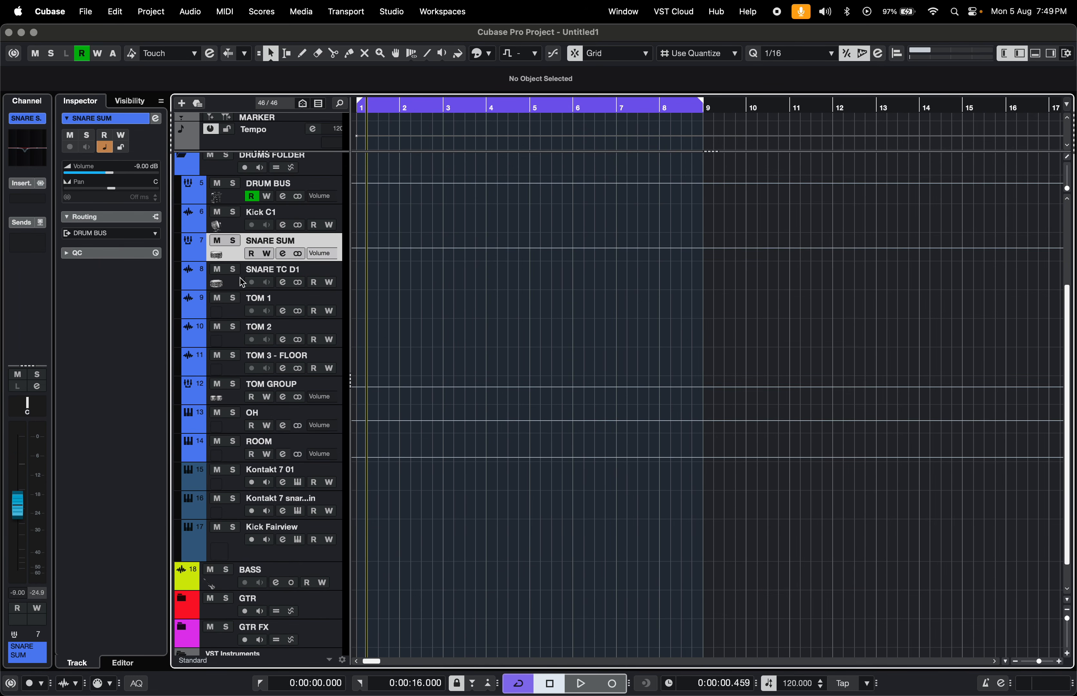
left_click(233, 284)
scroll(406, 349, "up", 2)
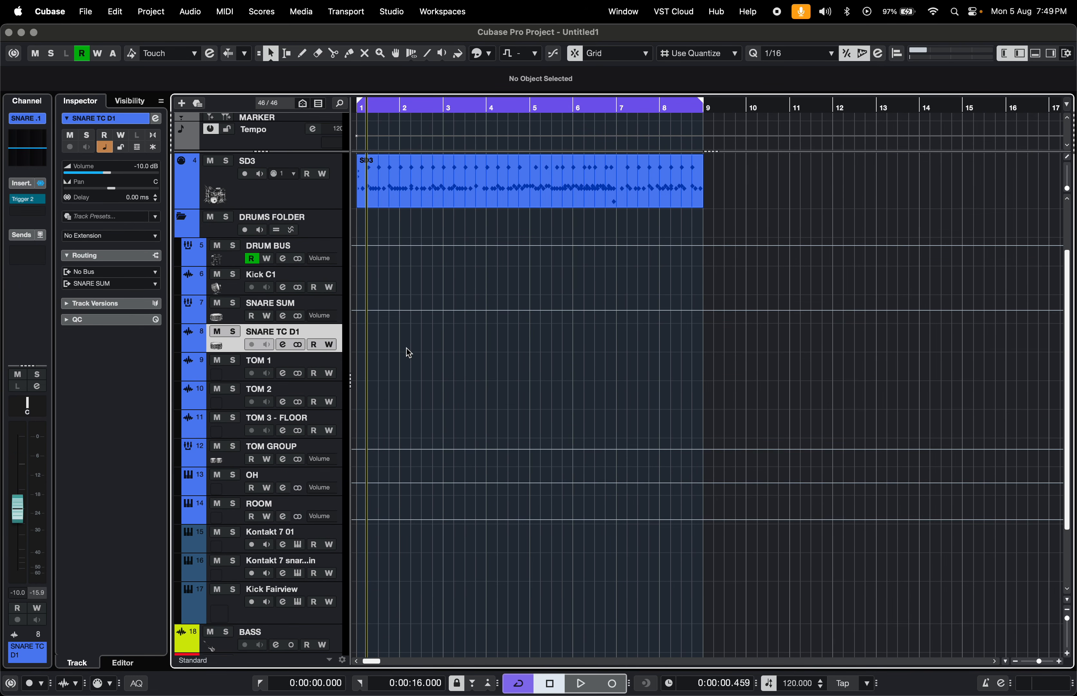
scroll(408, 352, "up", 2)
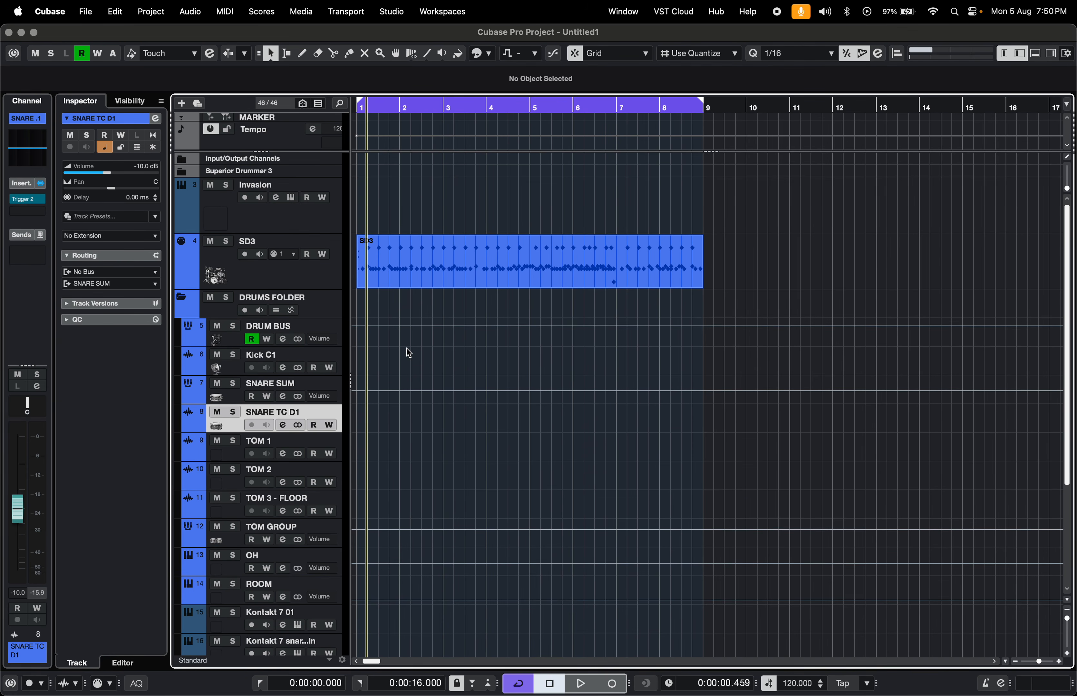
Reduce the Invasion track's height slightly, and select the SD3 part and the SNARE TC D1 track
left_click_drag(332, 233, 333, 220)
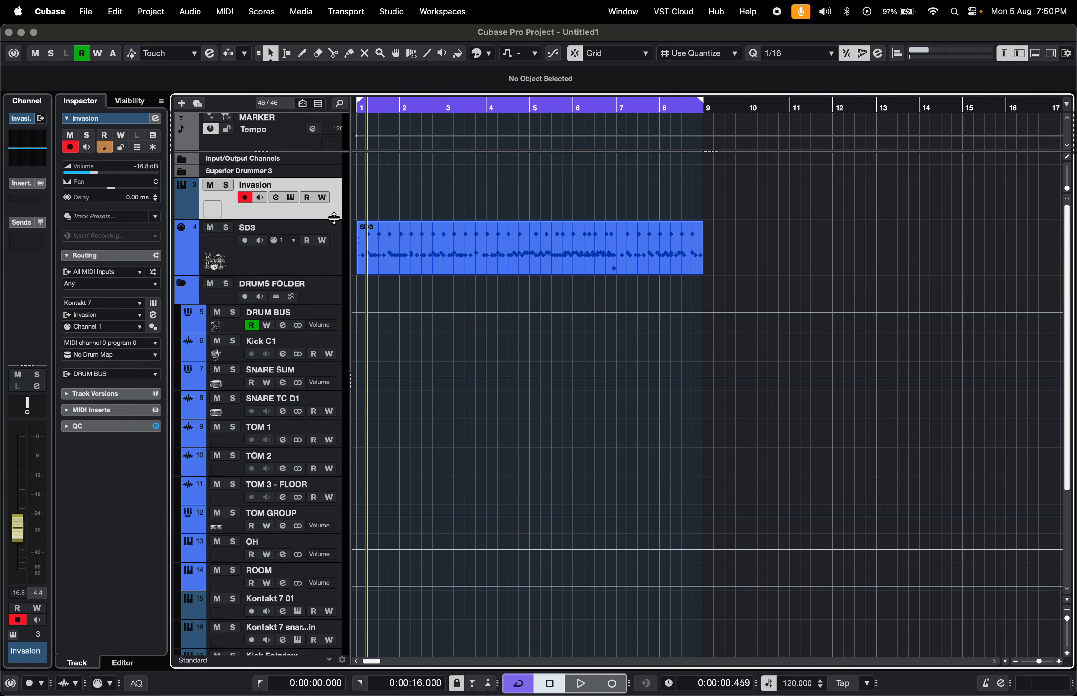
left_click(434, 263)
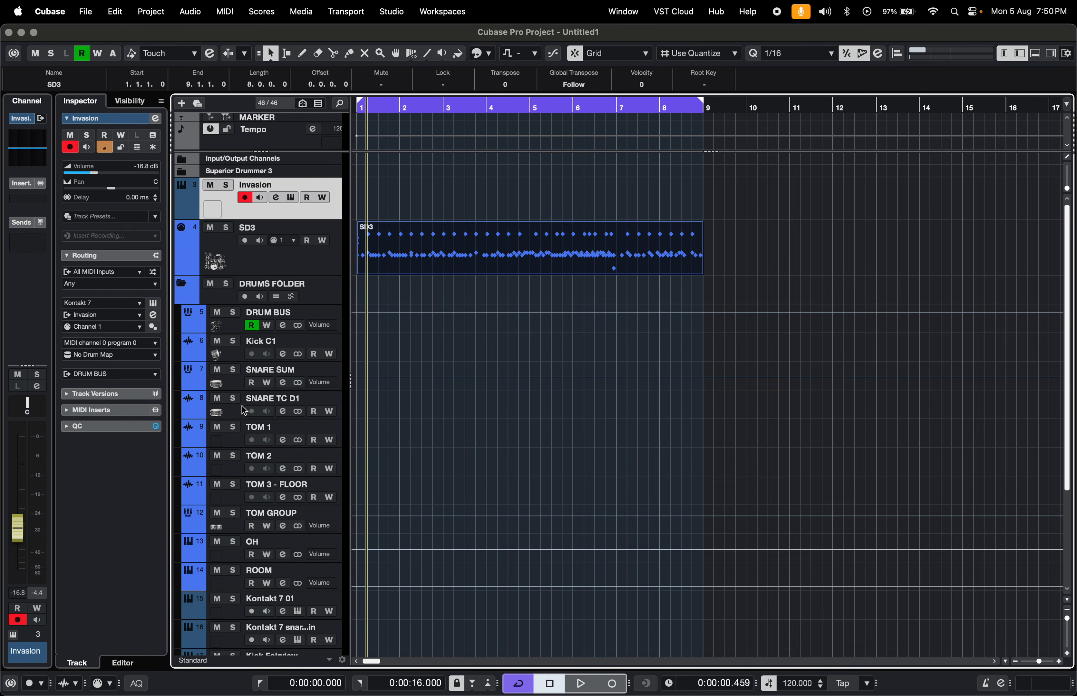
left_click(237, 414)
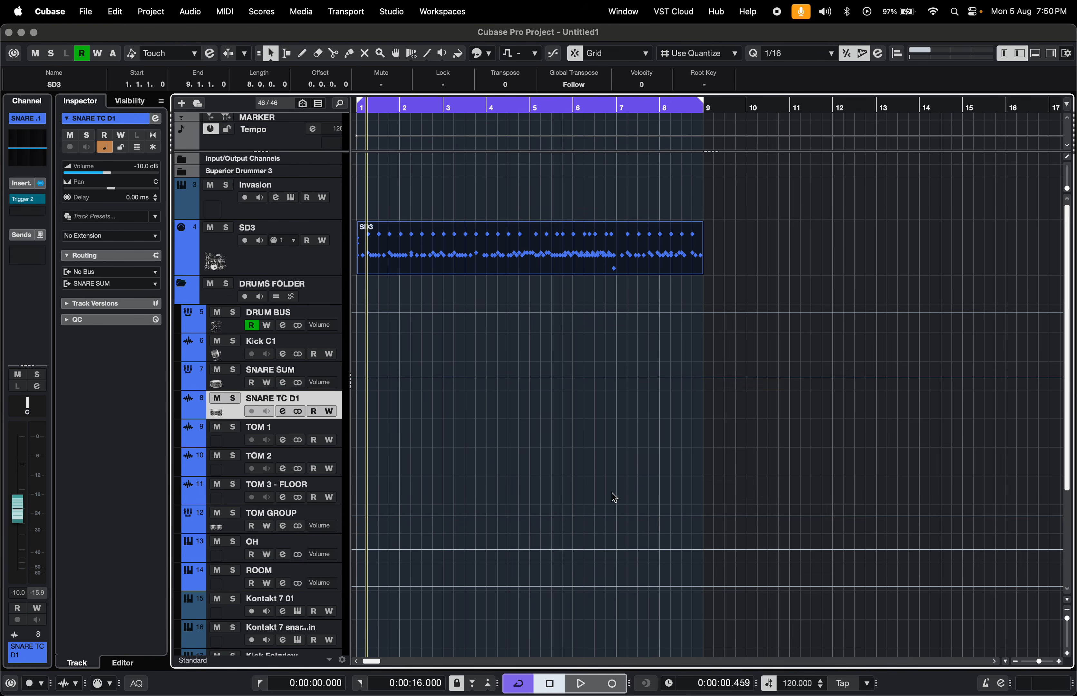